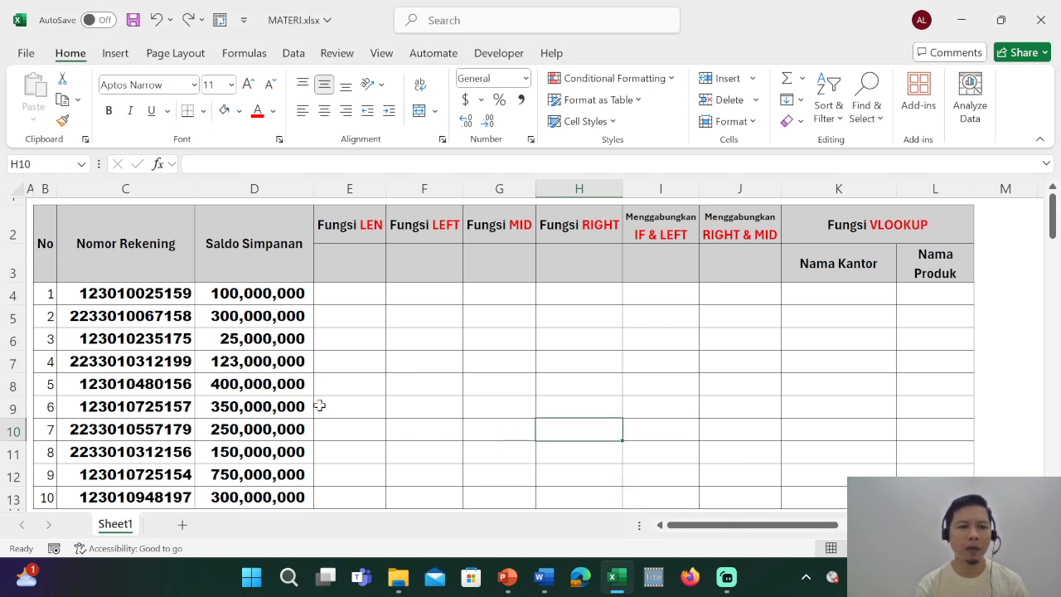
left_click(173, 299)
left_click_drag(173, 300, 203, 501)
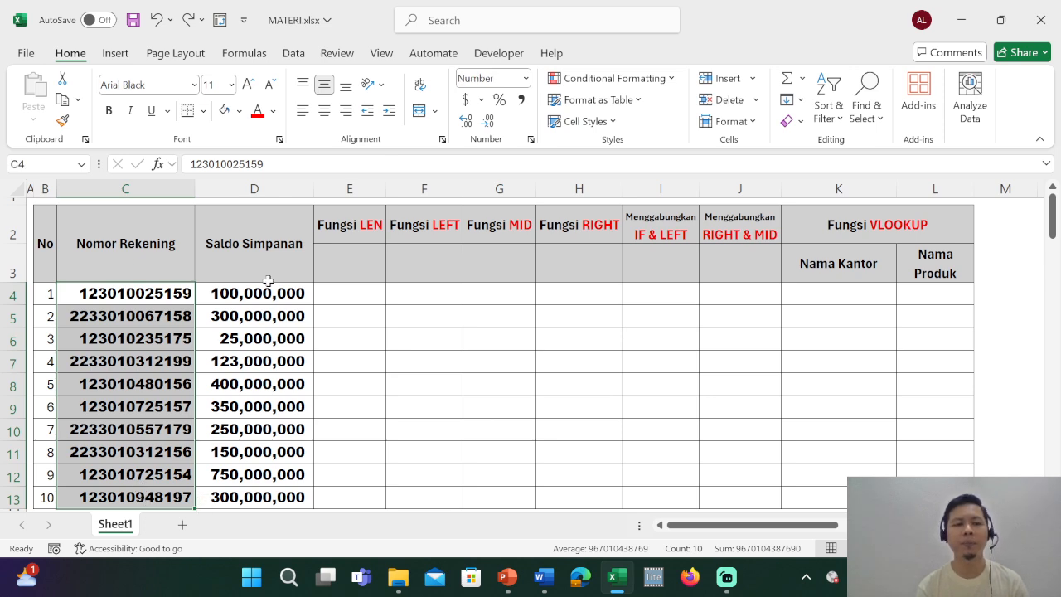
left_click(246, 320)
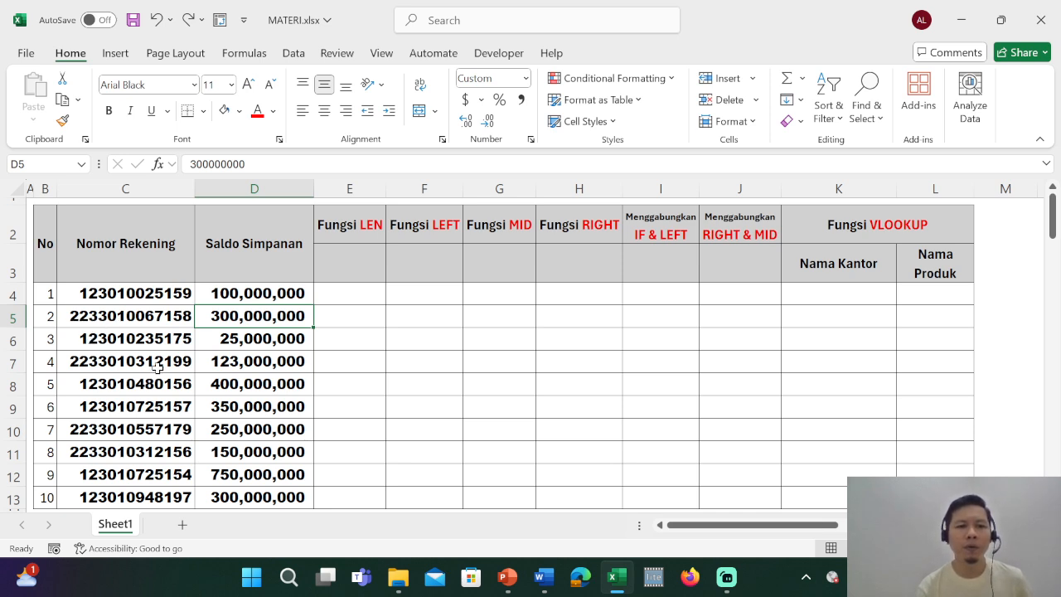
Undo the last deletion to restore the red dotted divider lines over the Nomor Rekening column.
key("ctrl+z")
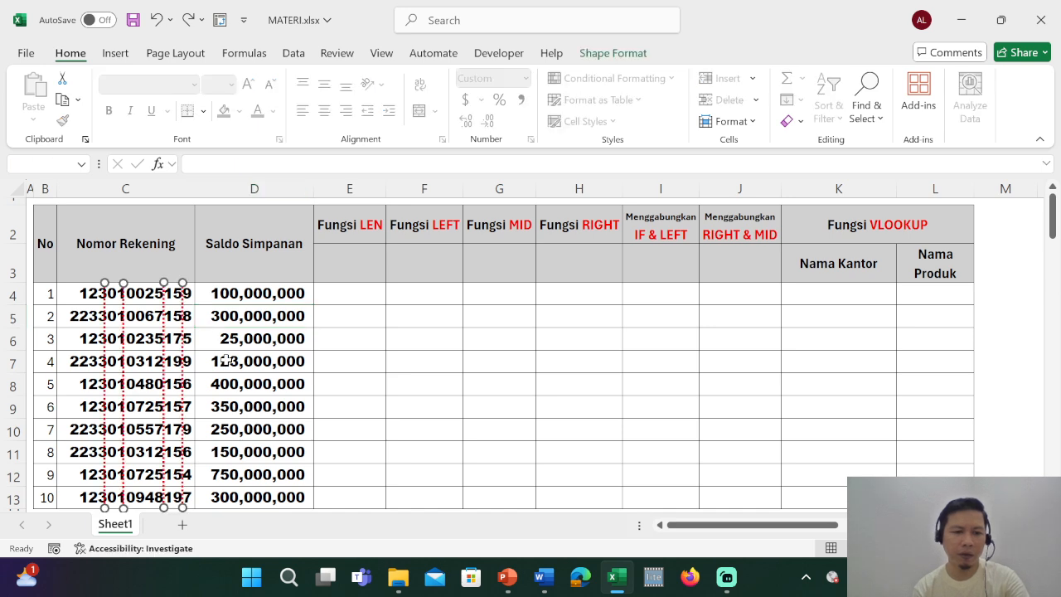
left_click(260, 359)
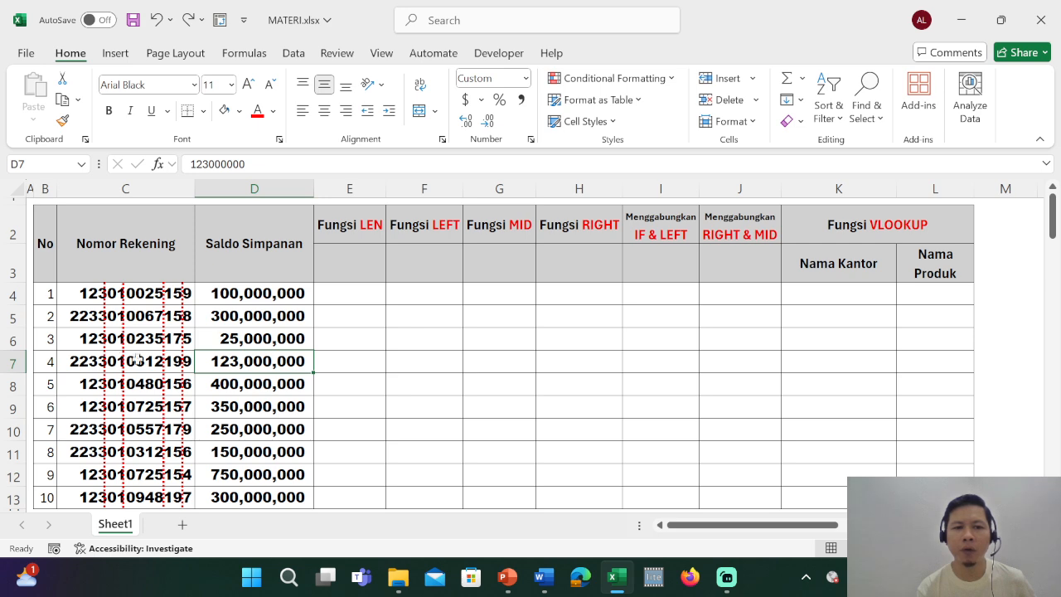
Enter the subheading "Jumlah Karakter" in cell E3 under Fungsi LEN.
left_click(353, 259)
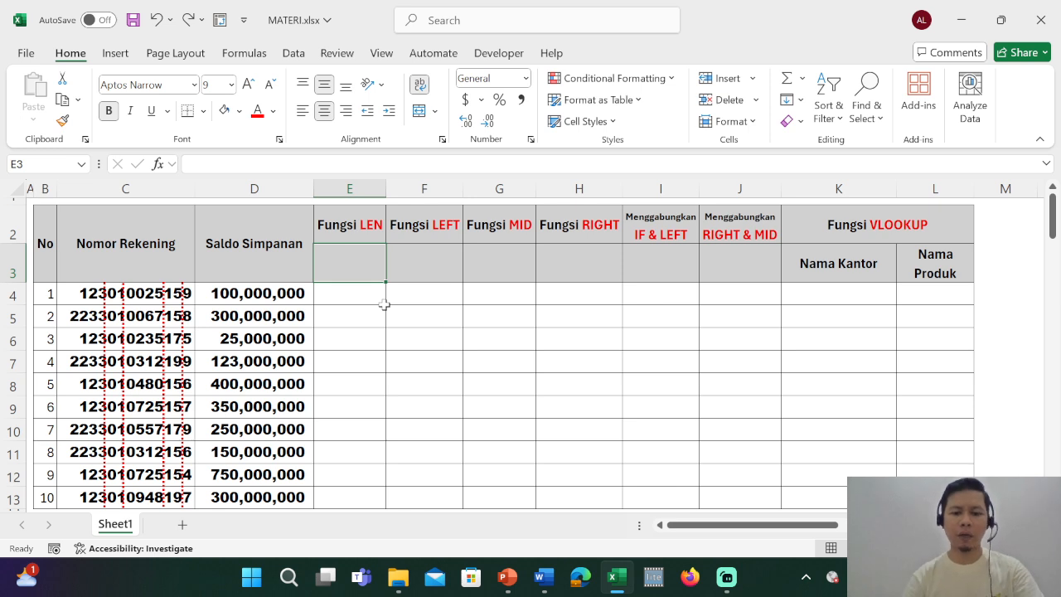
type("Jumlah")
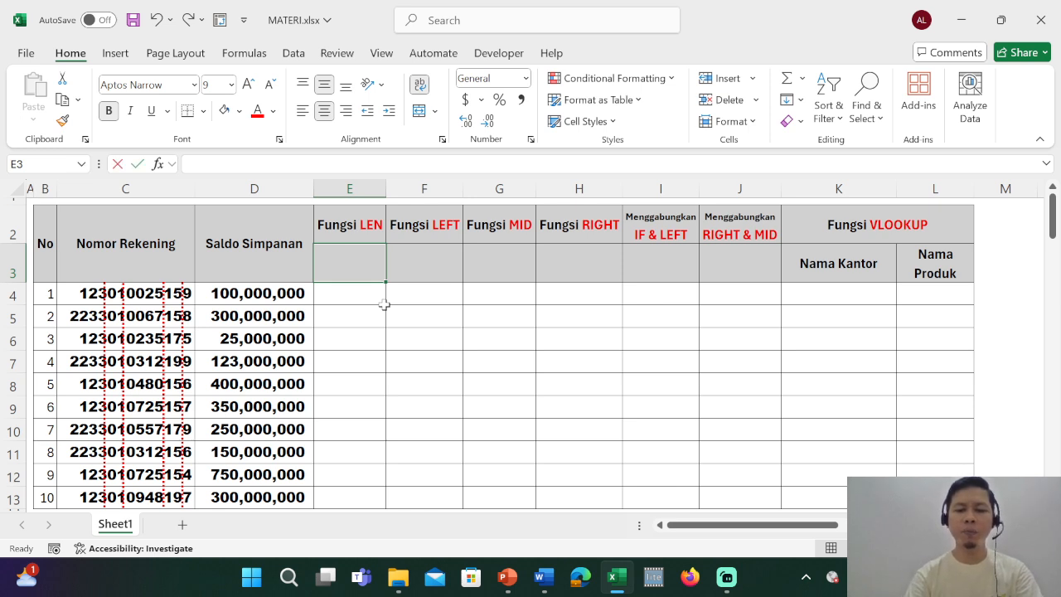
type(" Karakter")
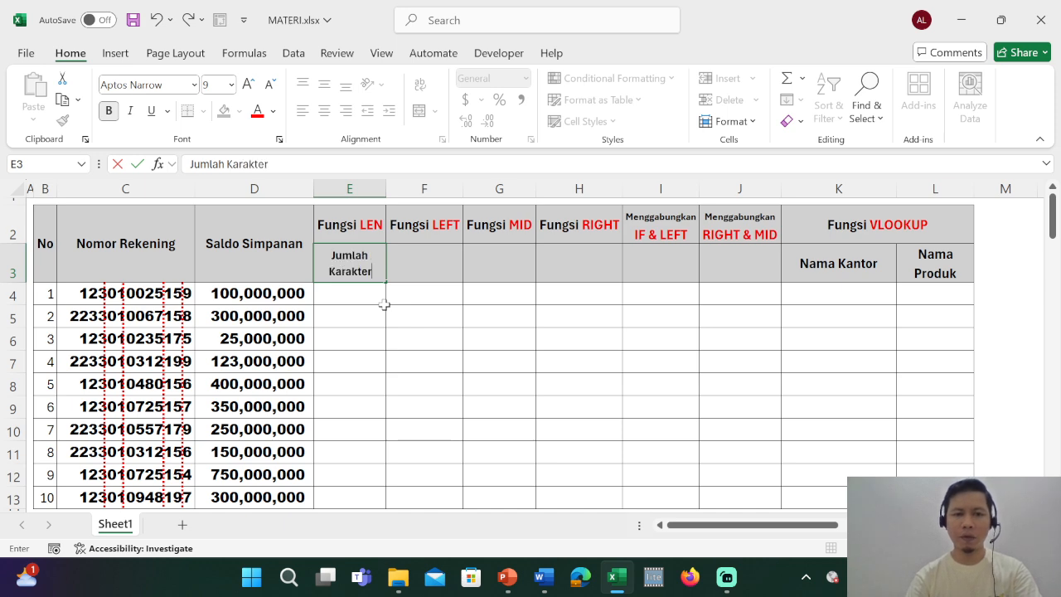
key("Return")
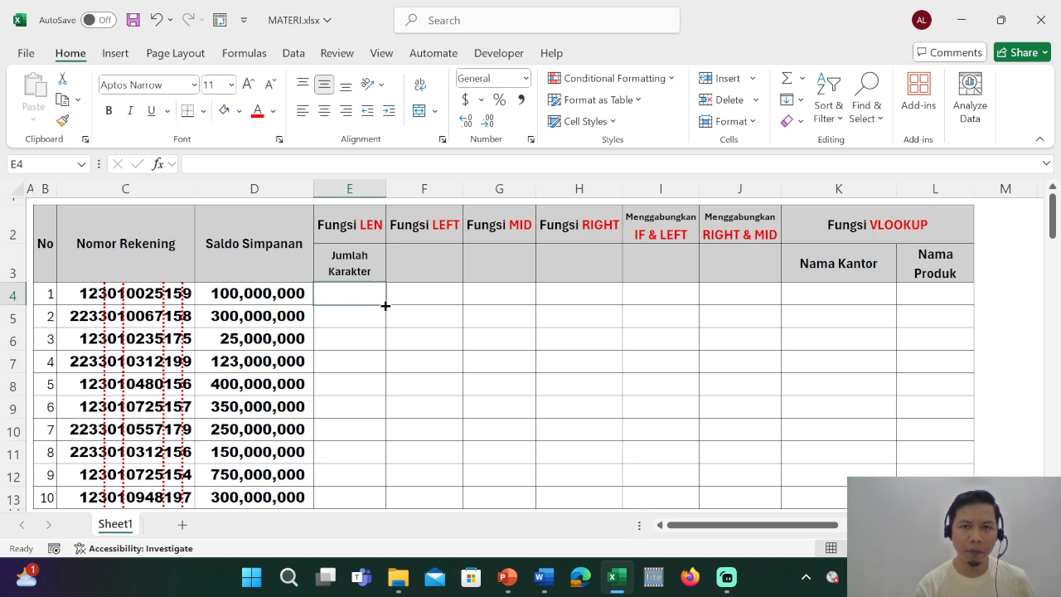
Count the characters of the first account number with =LEN(C4) in E4 and fill the formula down to E13.
type("=len")
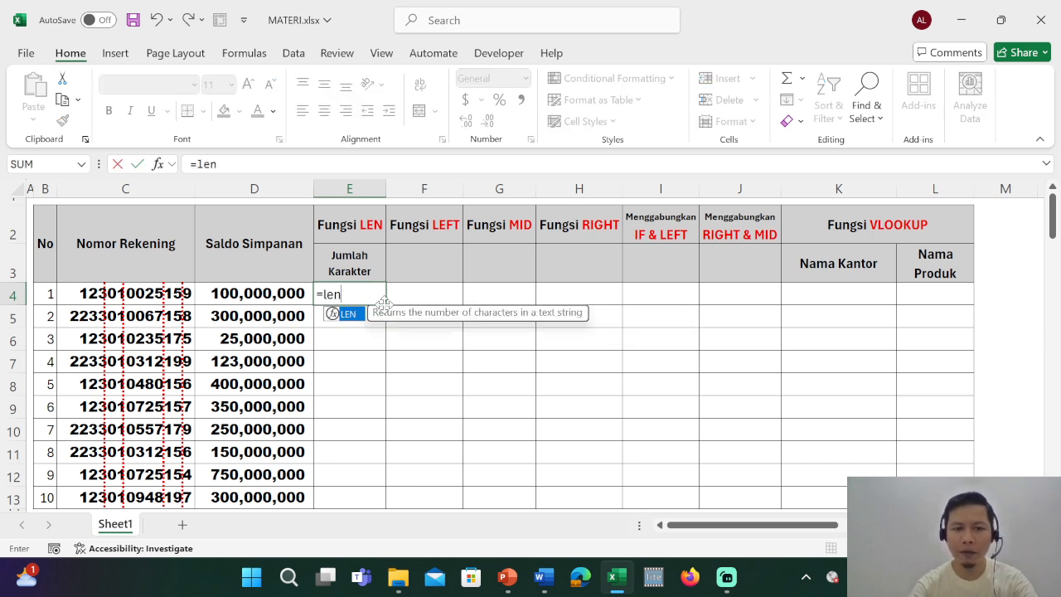
key("Tab")
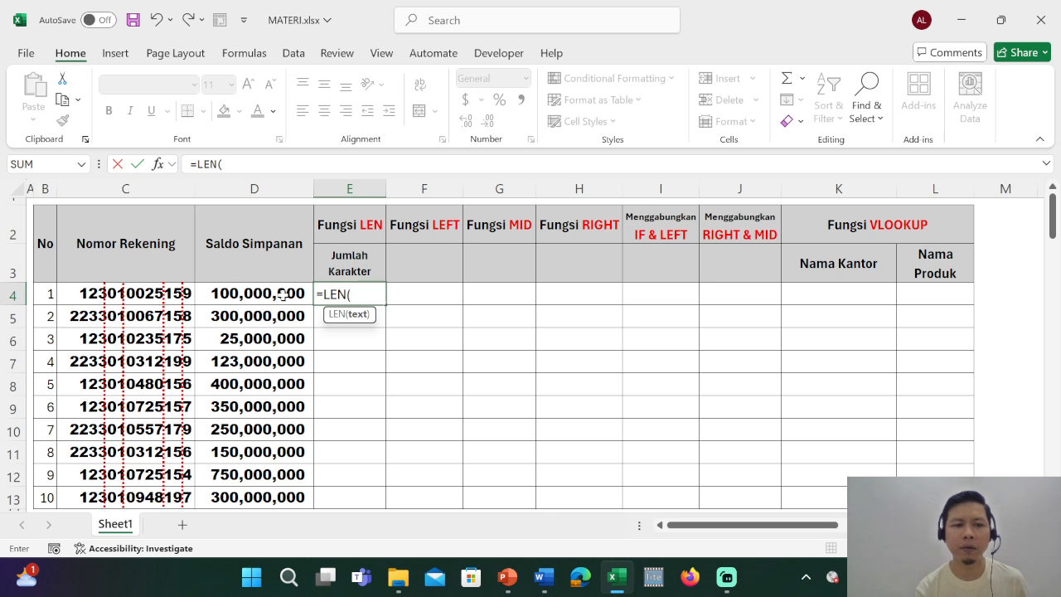
left_click(74, 294)
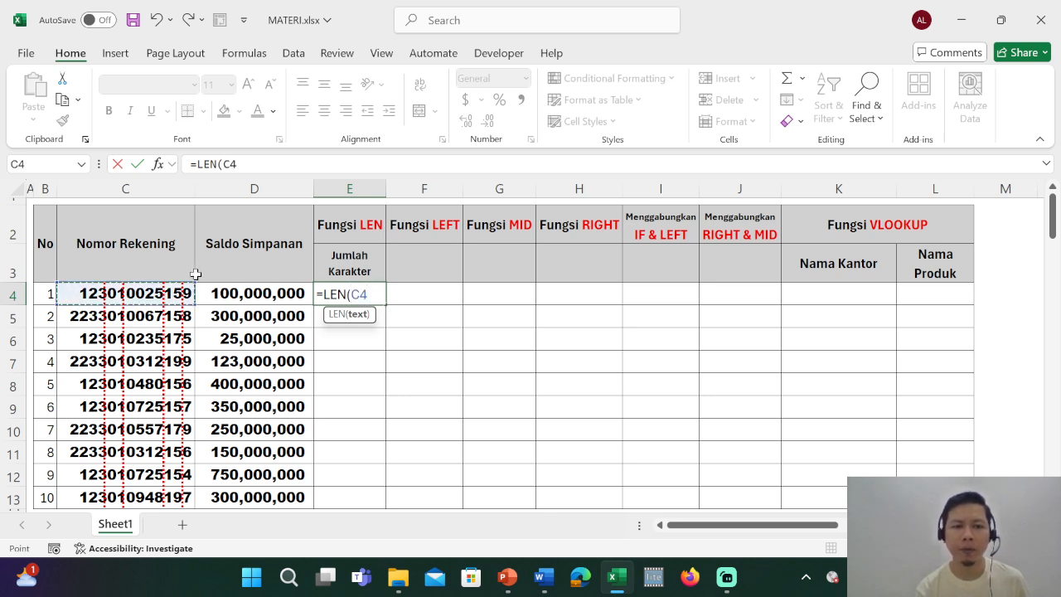
type(")")
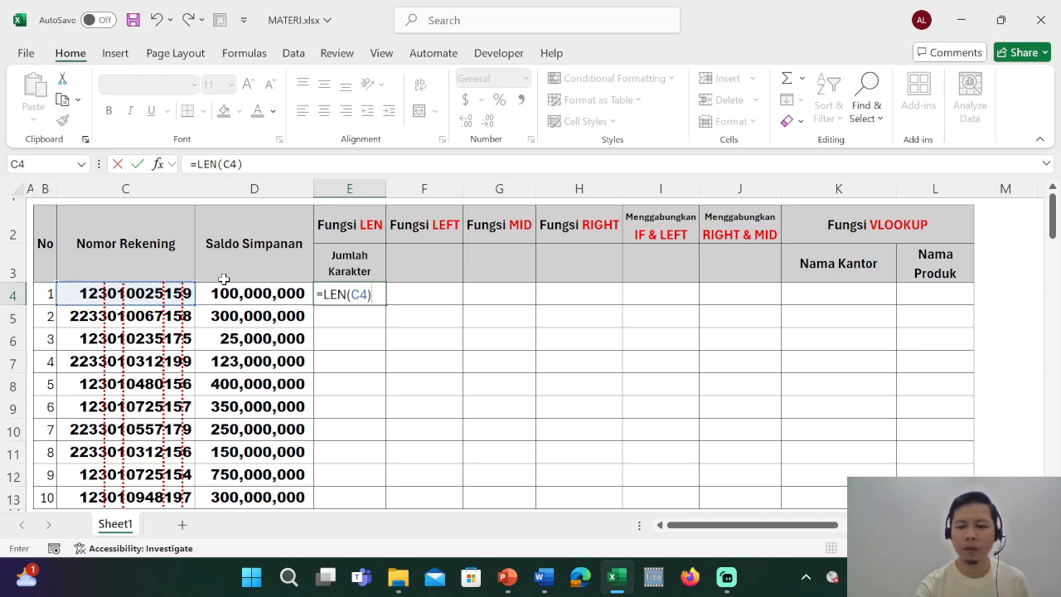
key("Return")
key("Up")
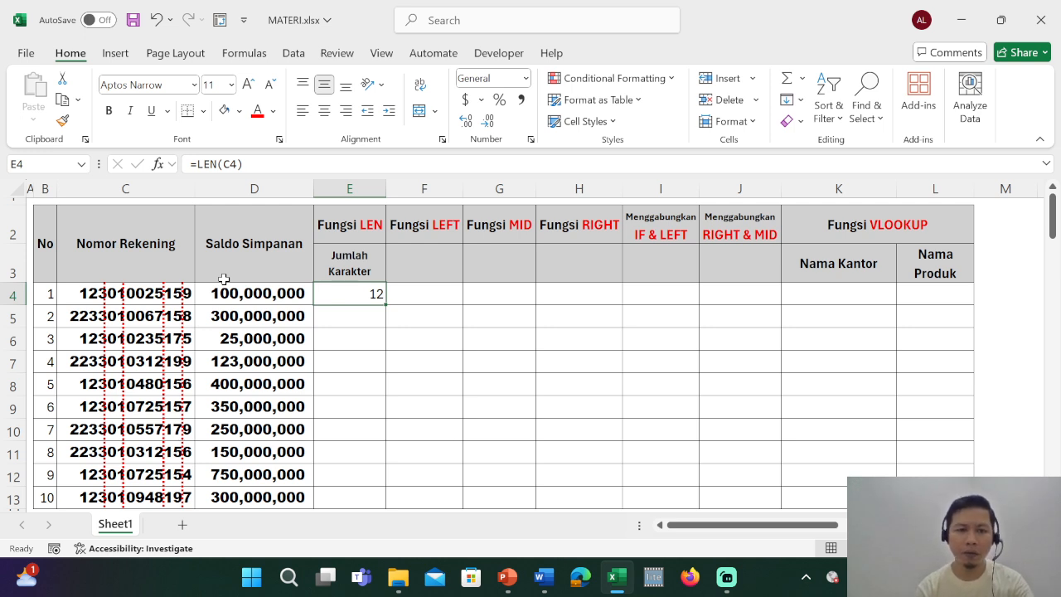
double_click(383, 306)
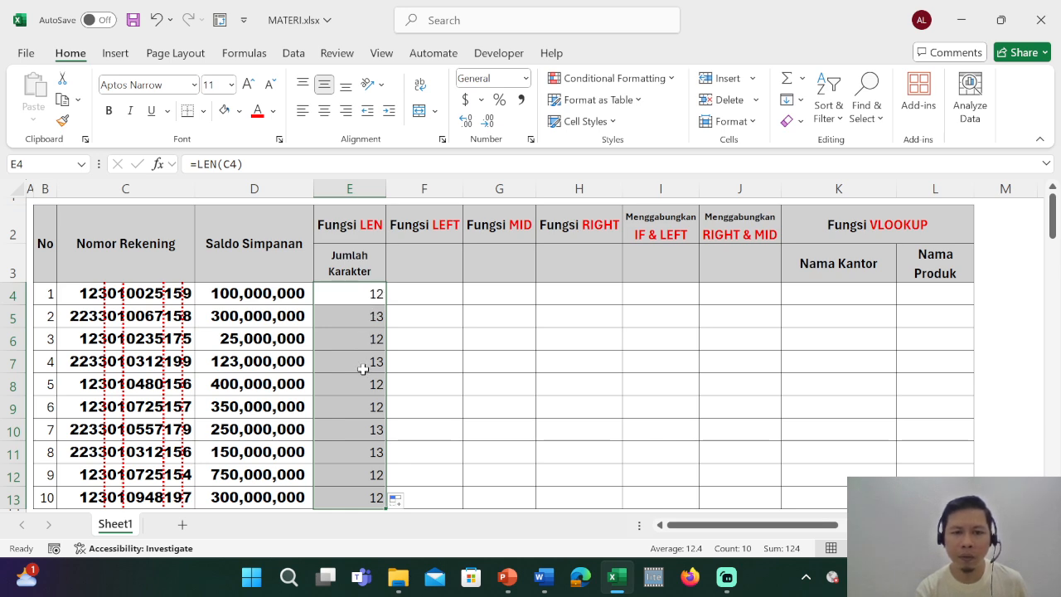
Extract the first three characters of the account number with =LEFT(C4;3) in F4 and fill the formula down to F13.
left_click(416, 370)
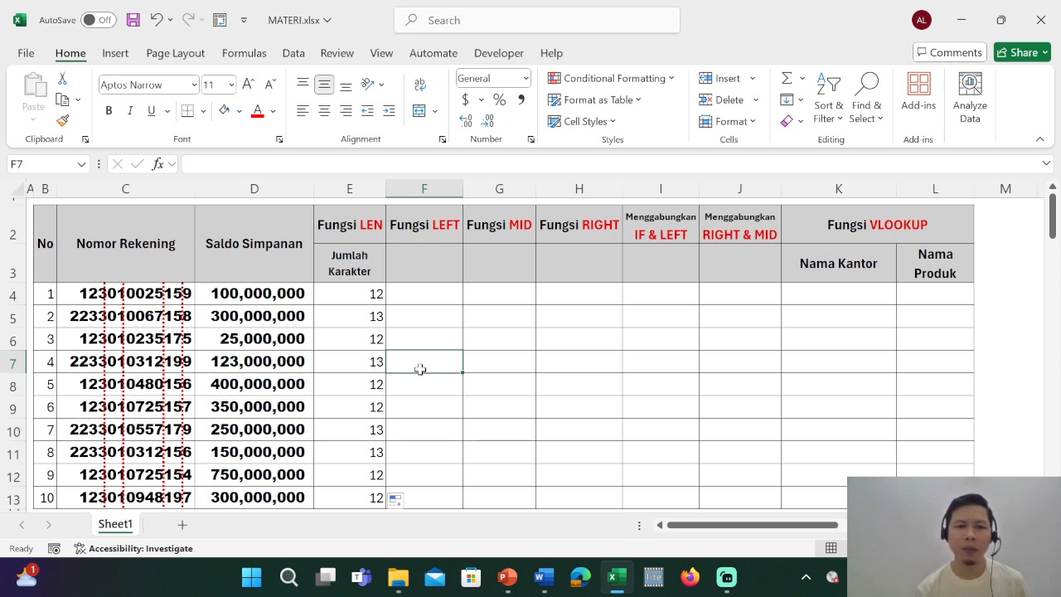
key("Up")
key("Up")
key("Up")
key("Up")
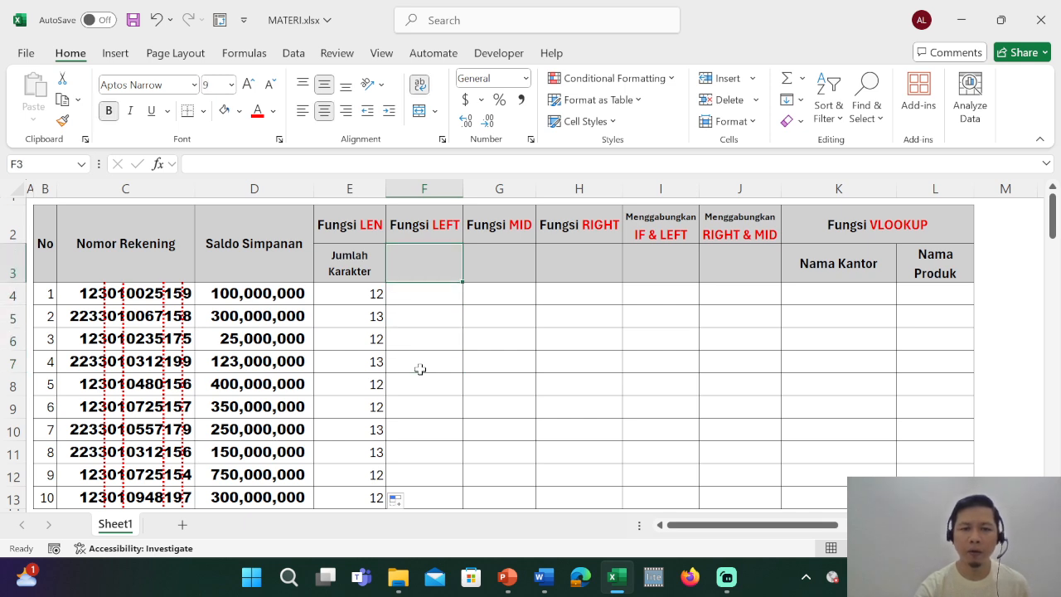
key("Down")
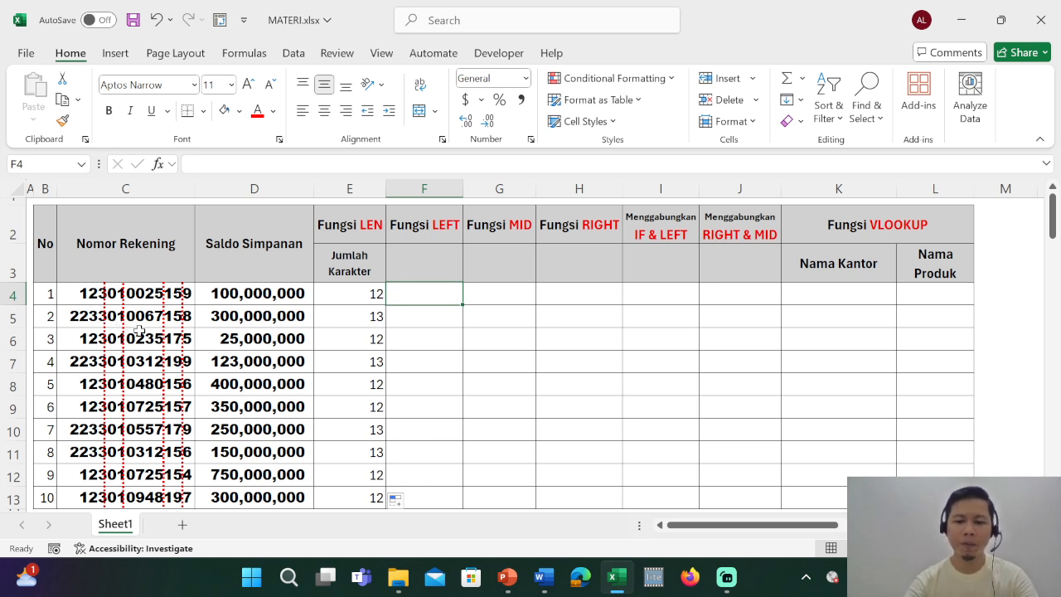
type("=")
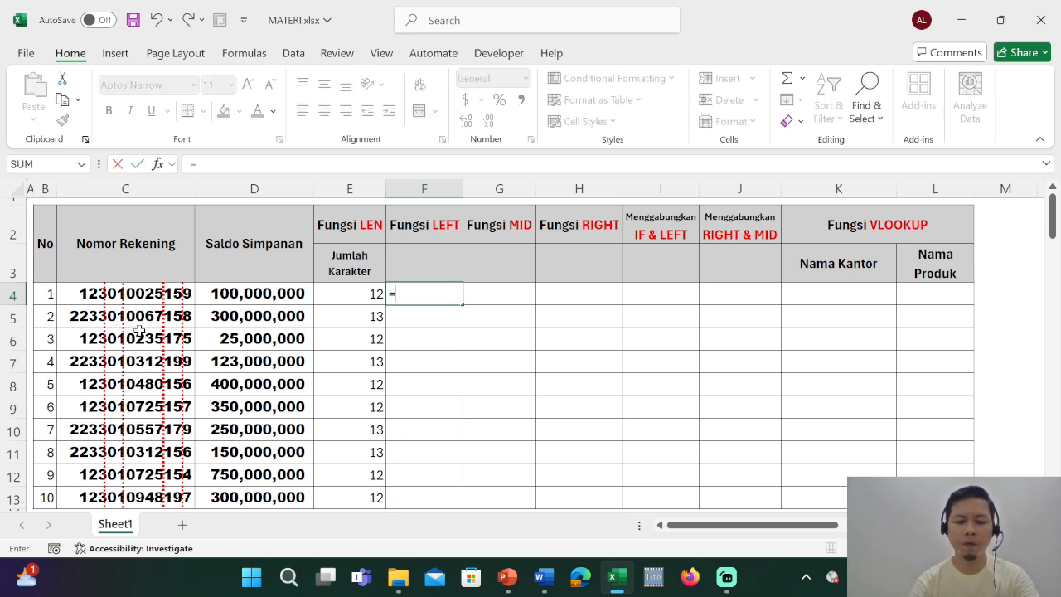
type("left")
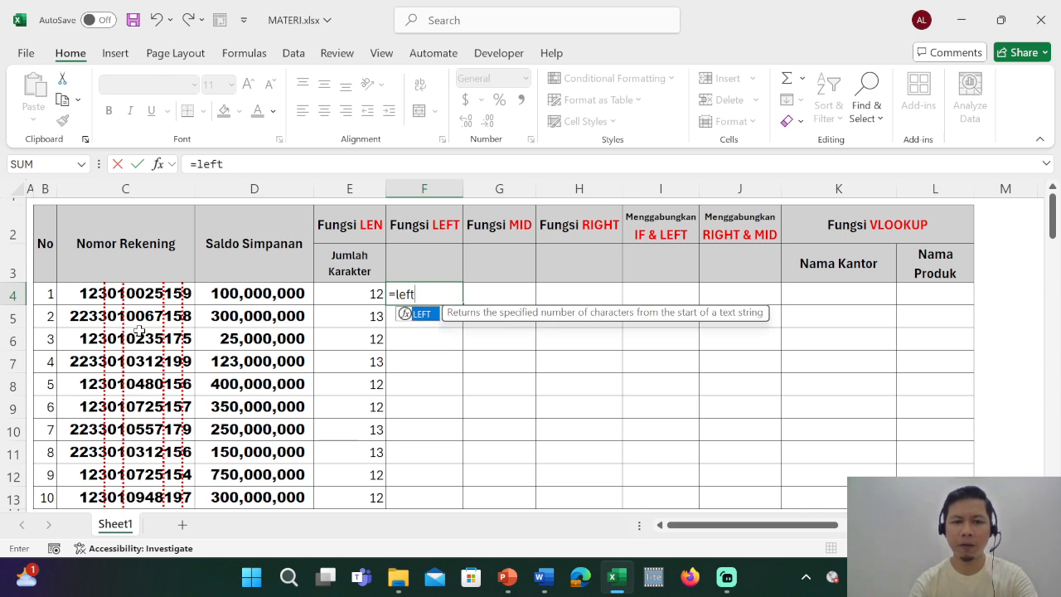
key("Tab")
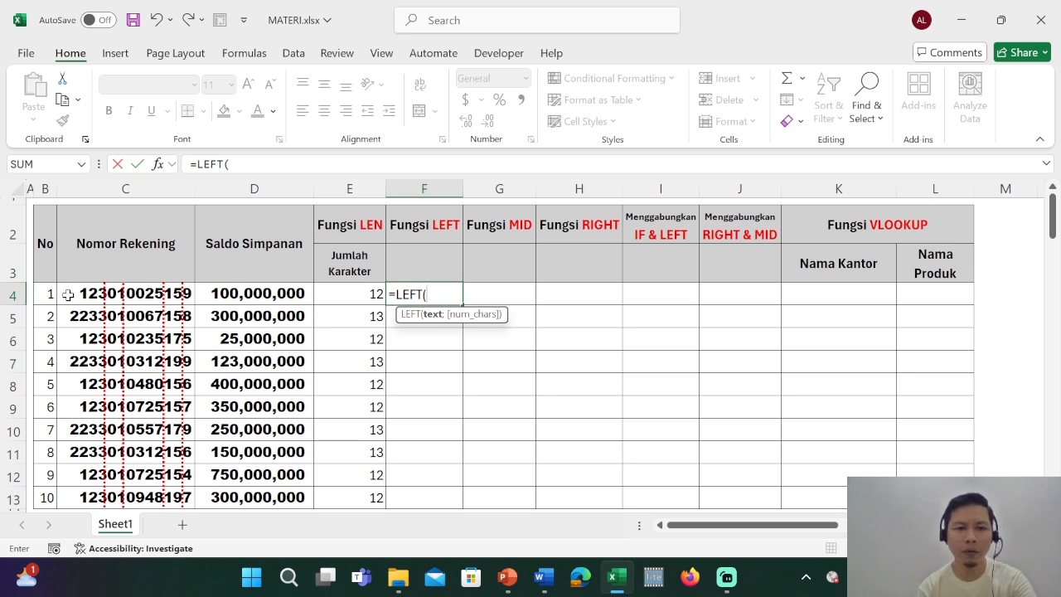
key("Left")
key("Left")
key("Left")
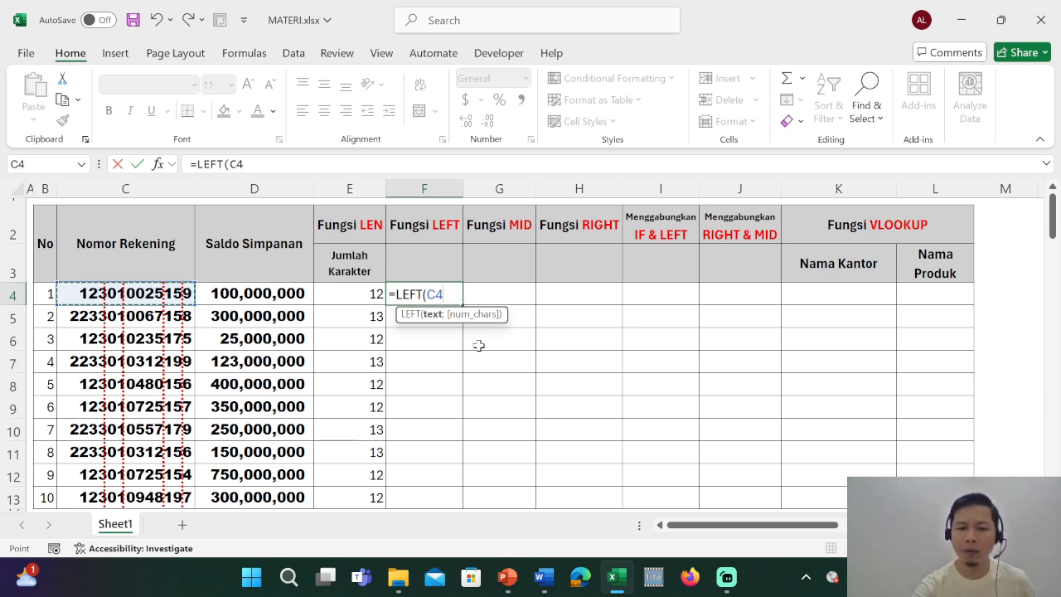
type(";")
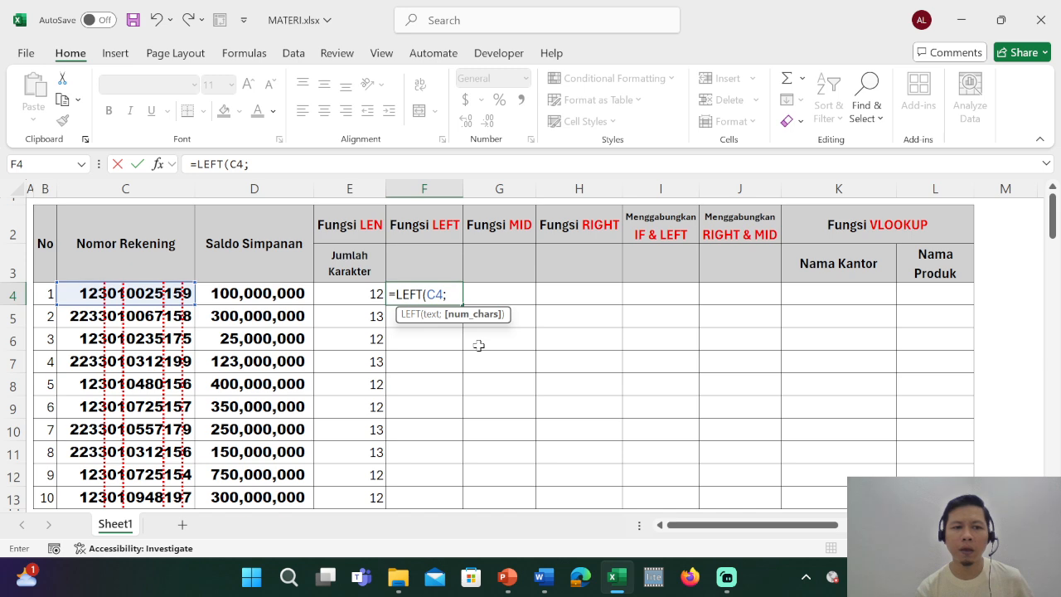
type("3")
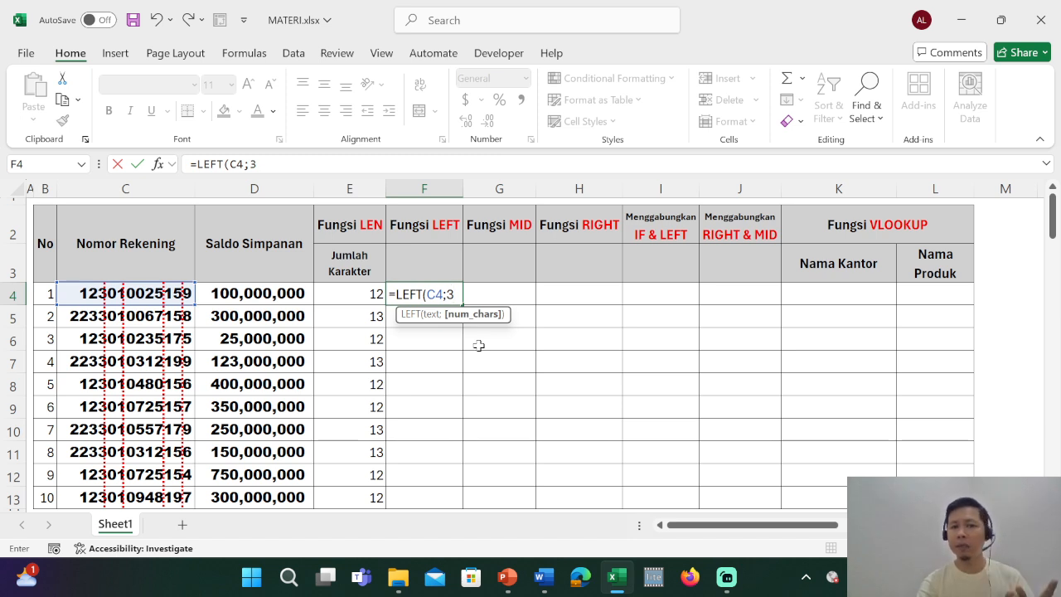
key("BackSpace")
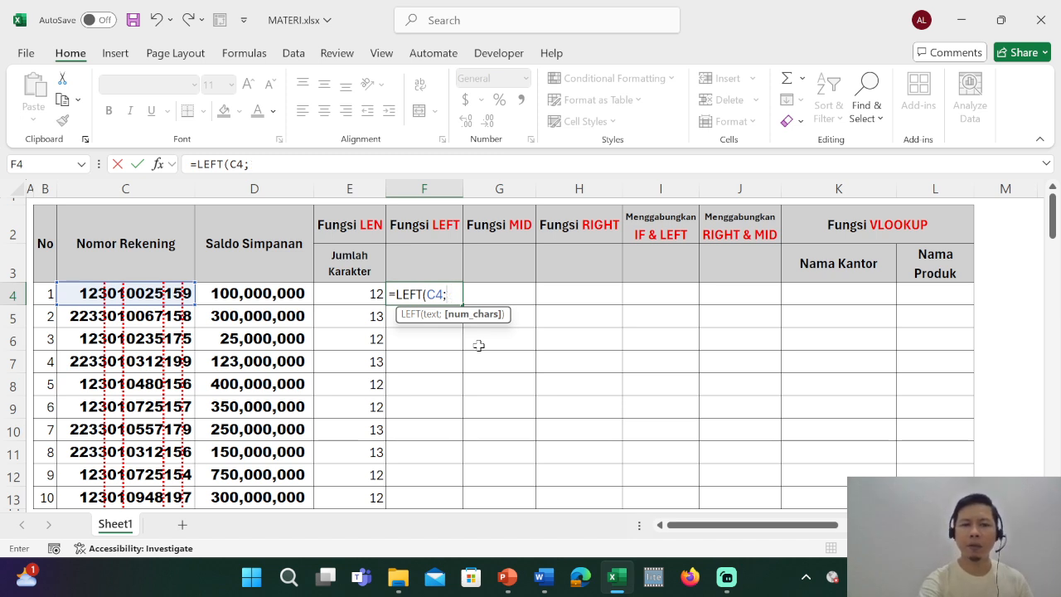
type("4")
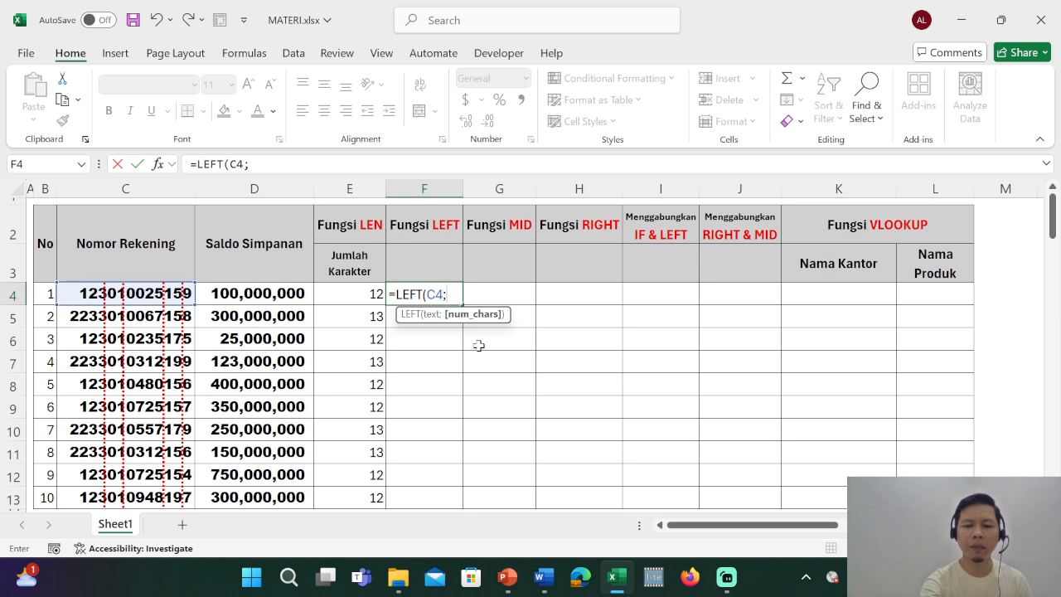
type("3)")
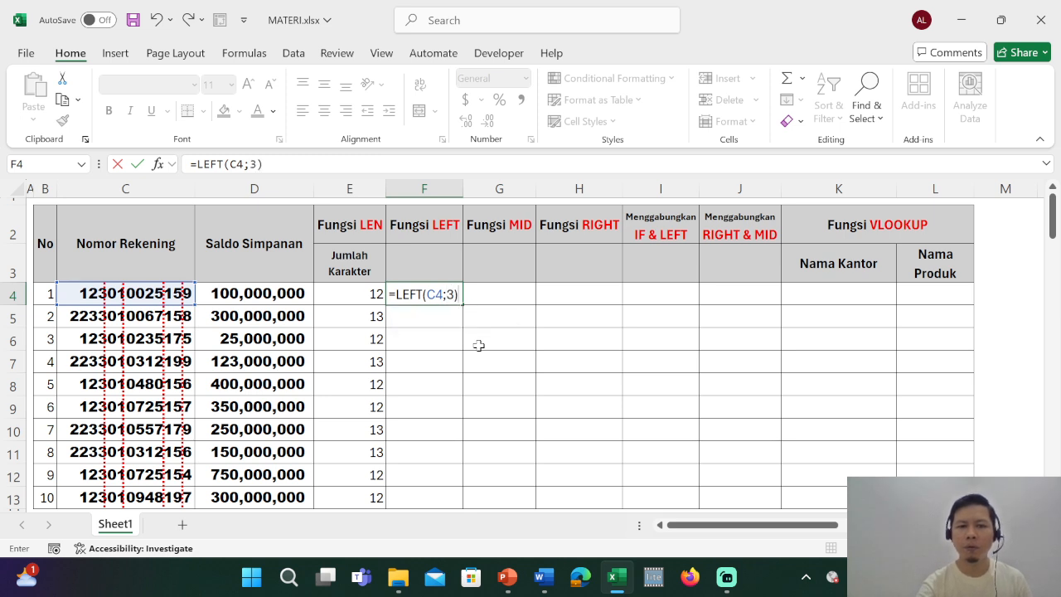
key("Return")
key("Up")
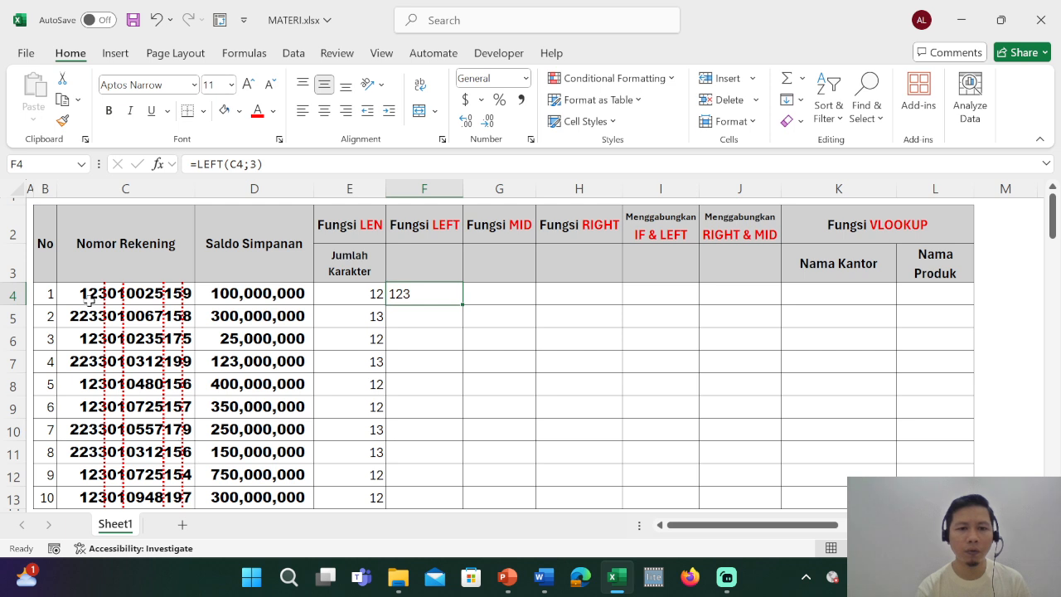
double_click(464, 305)
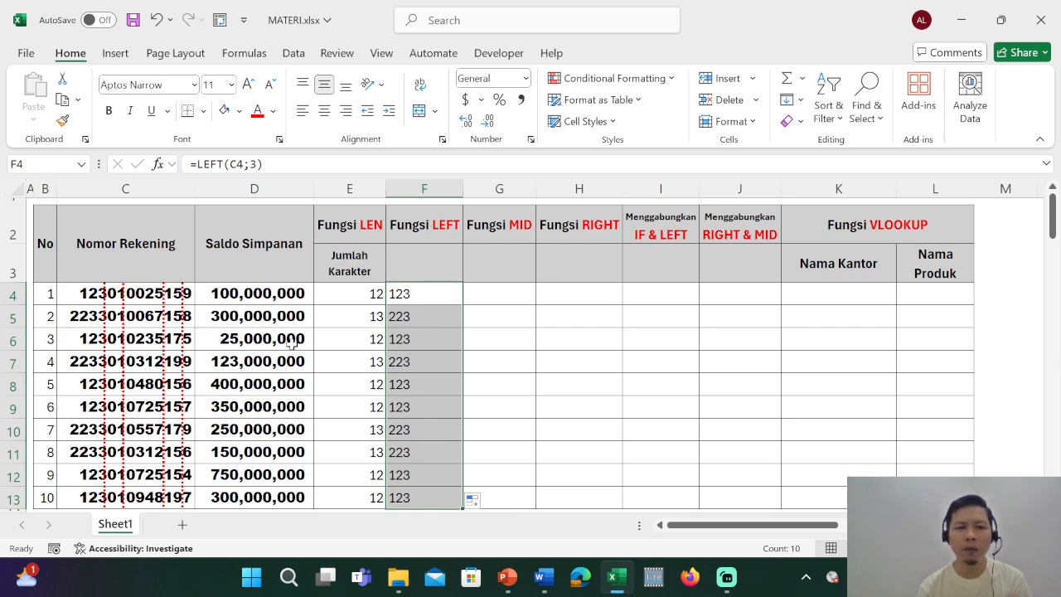
Change the number of characters in the LEFT formula in F5 to 4.
left_click(417, 319)
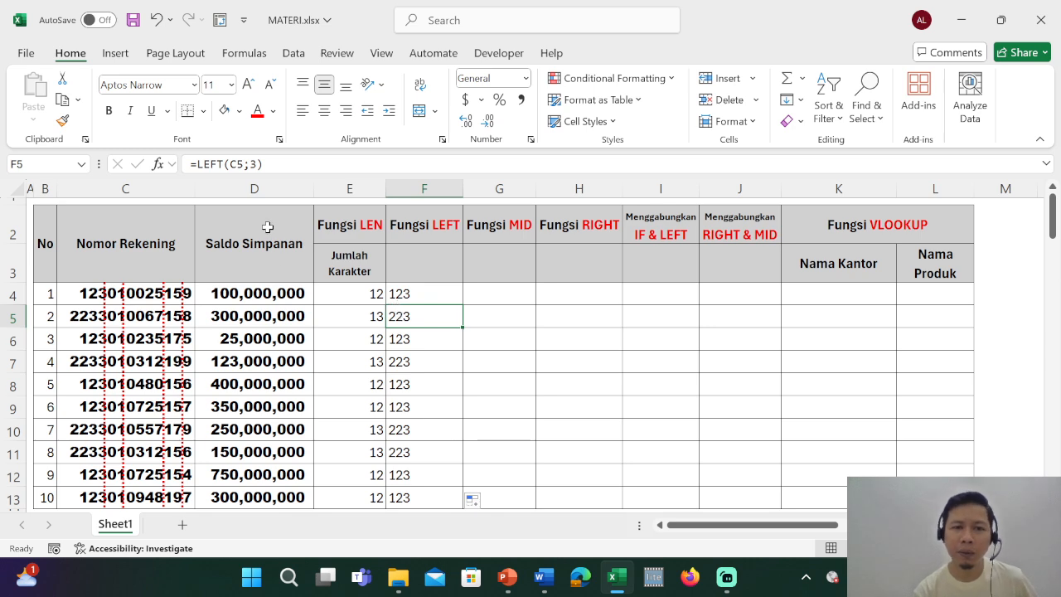
left_click(253, 165)
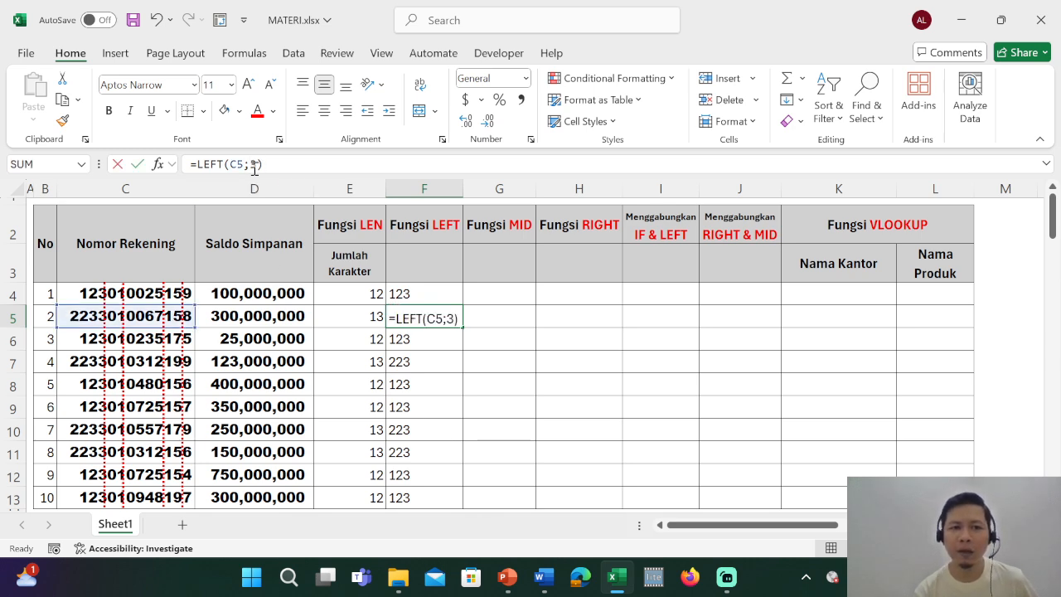
double_click(253, 165)
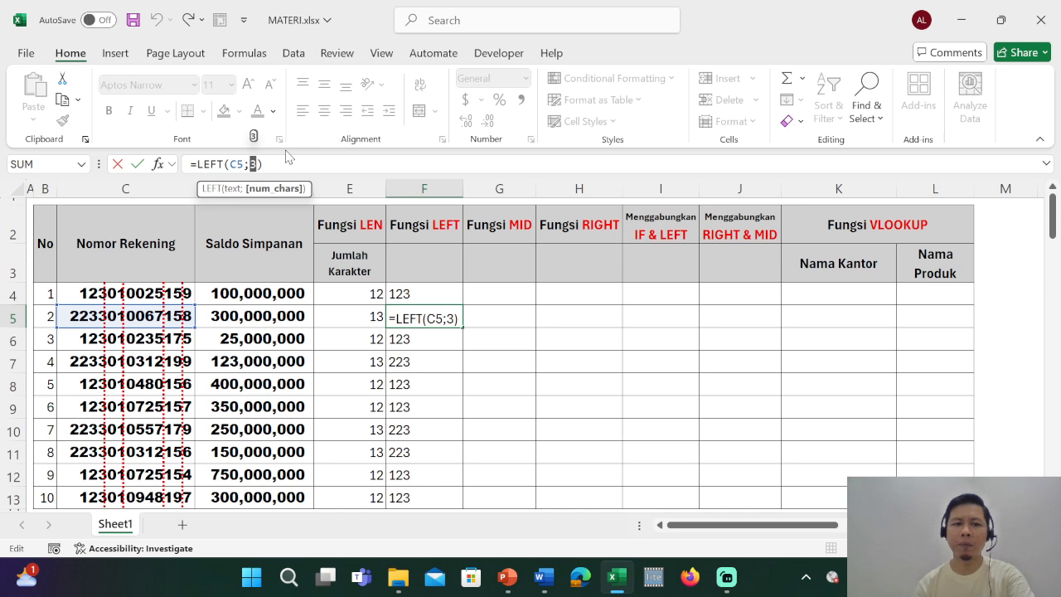
type("4")
key("ctrl+Return")
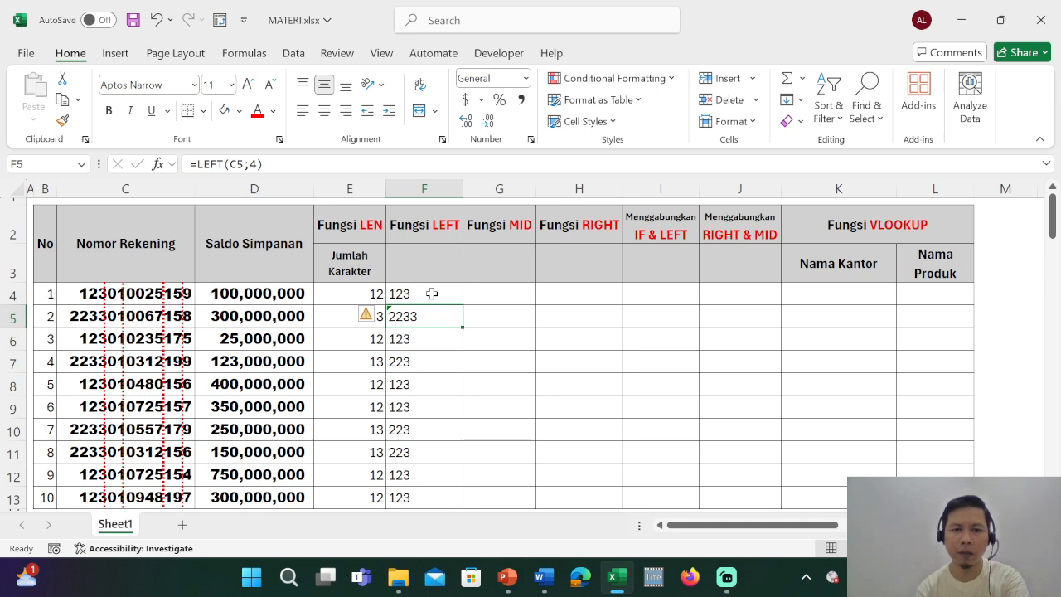
Copy the four-character LEFT formula from F5 to F7, F10 and F11 for the other 13-digit account numbers.
left_click(427, 292)
left_click(422, 322)
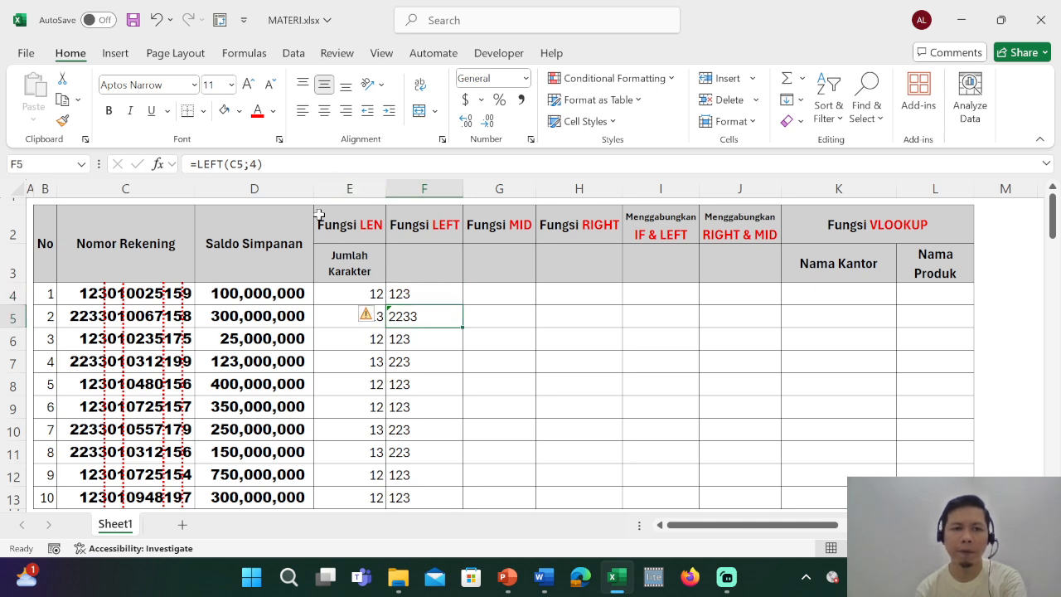
key("ctrl+c")
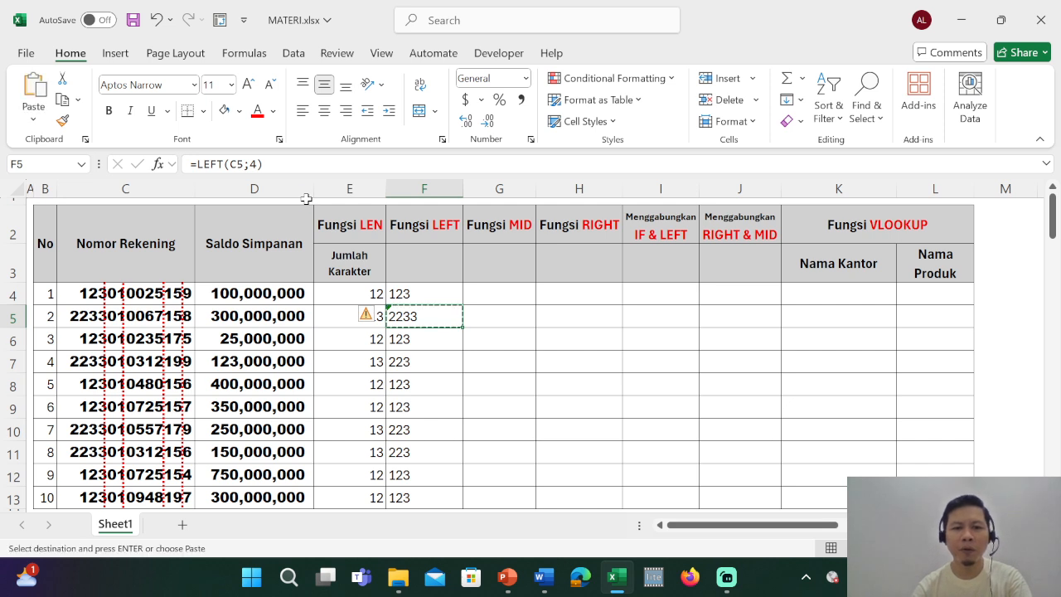
key("Down")
key("Down")
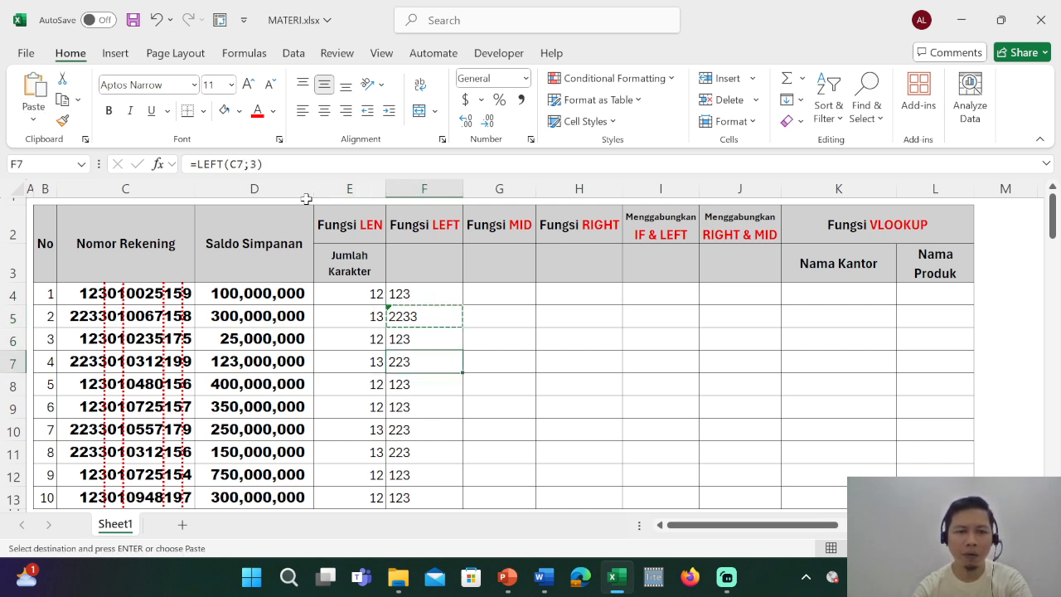
key("ctrl+v")
key("Down")
key("Down")
key("Down")
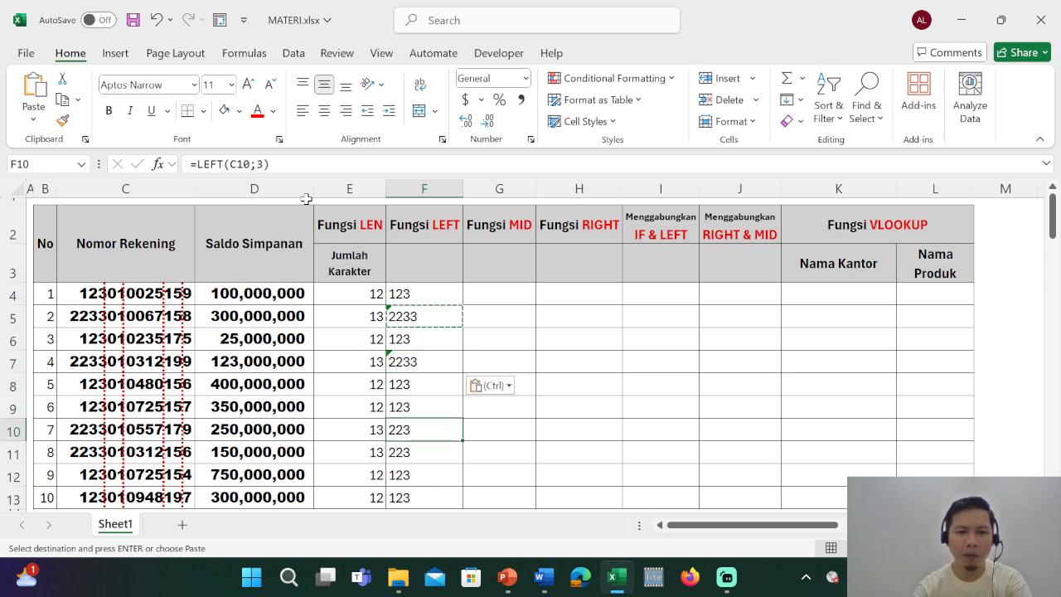
key("ctrl+v")
key("Down")
key("ctrl+v")
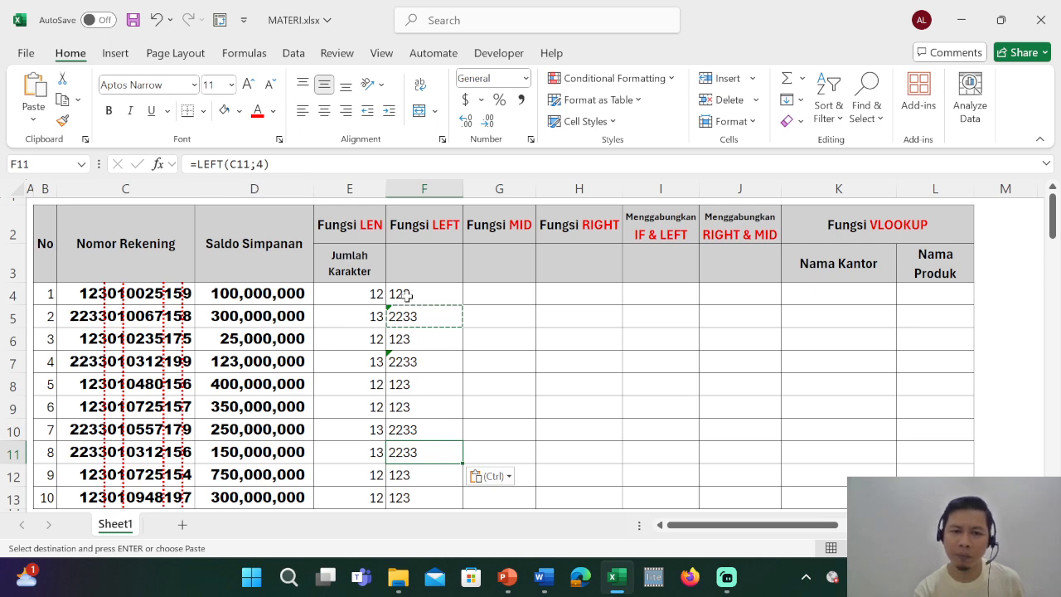
Enter the subheadings "Rupiah" in G3 under Fungsi MID and "Kode Uker" in F3 under Fungsi LEFT.
left_click(474, 288)
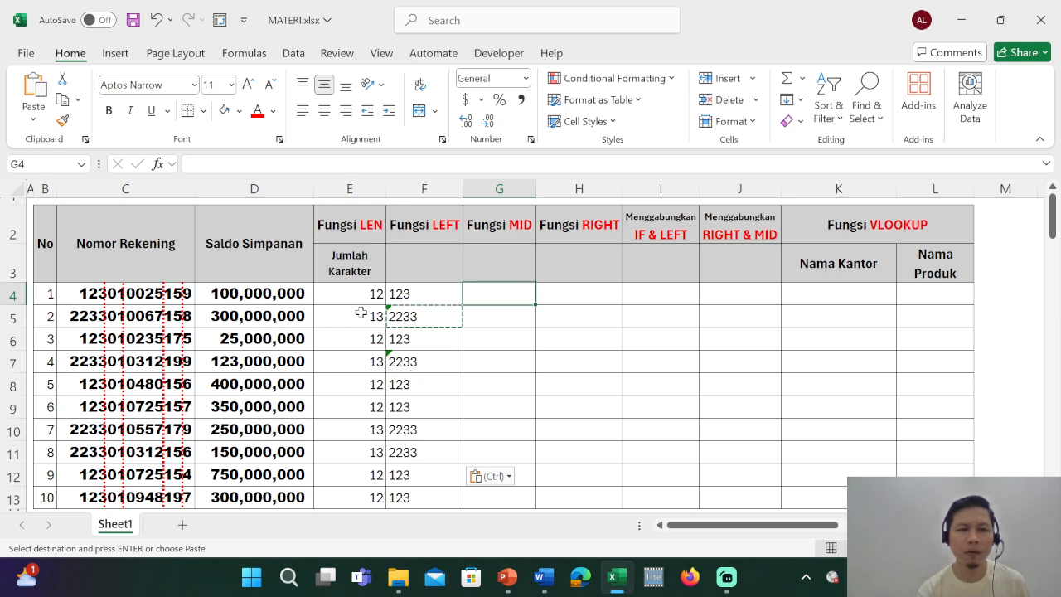
left_click(493, 263)
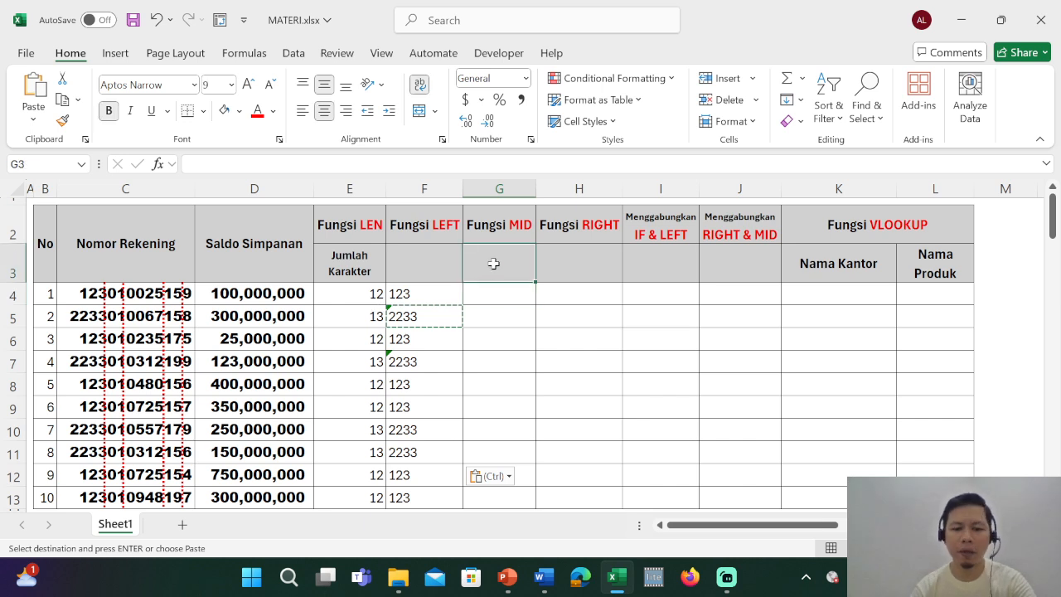
type("Rupiah")
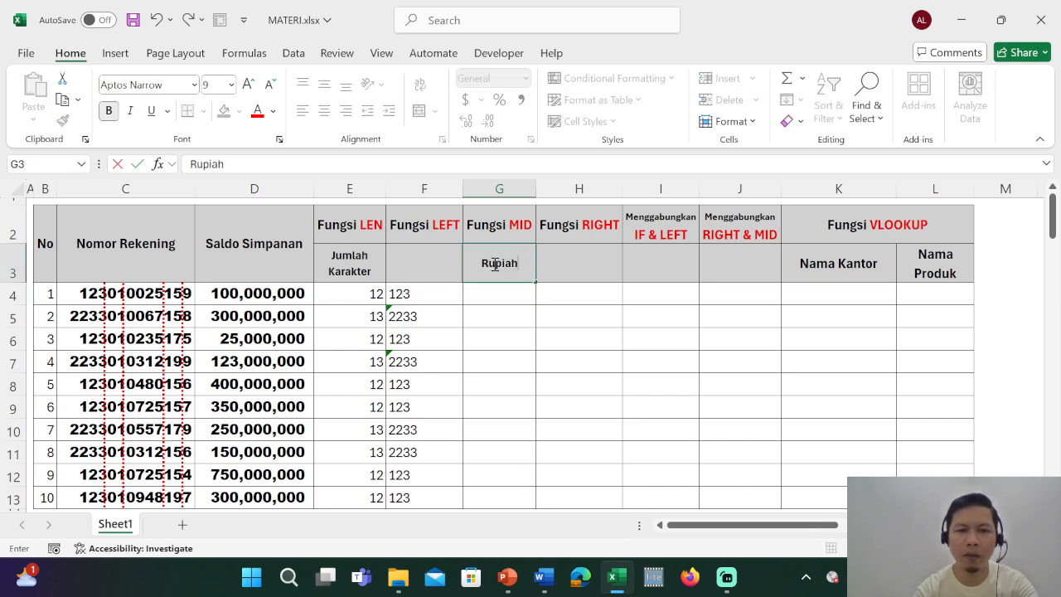
key("Left")
type("Kod")
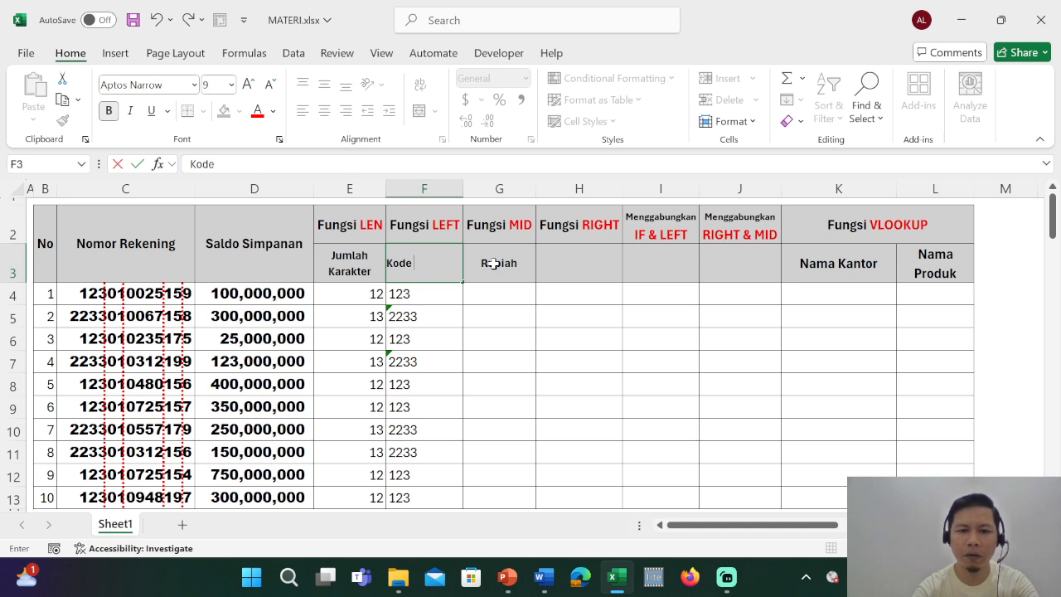
type("e Uker")
key("Return")
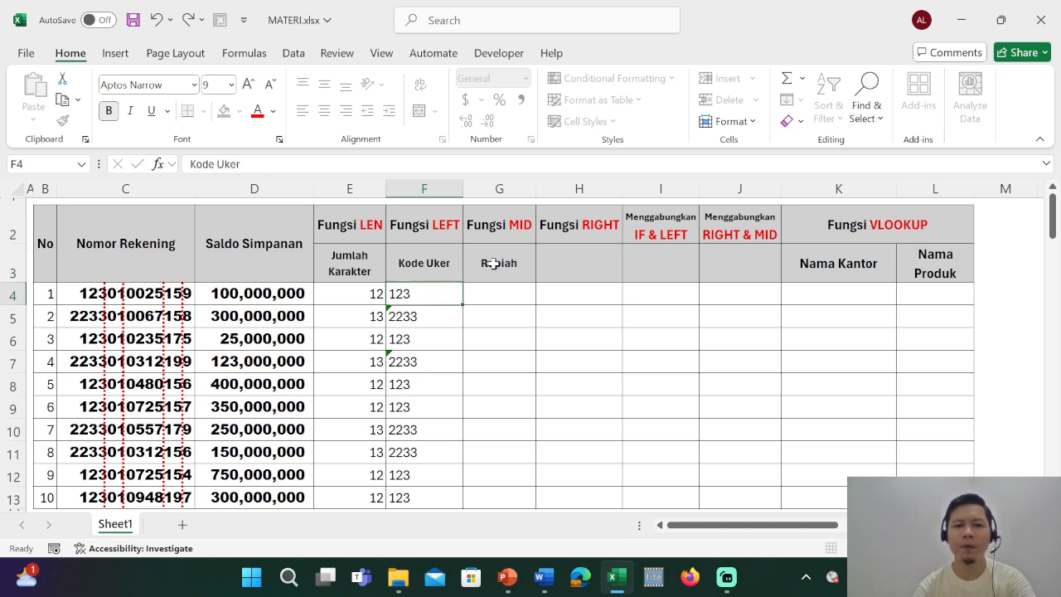
Extract two characters starting at the fourth position of the first account number with =MID(C4;4;2) in G4.
key("Right")
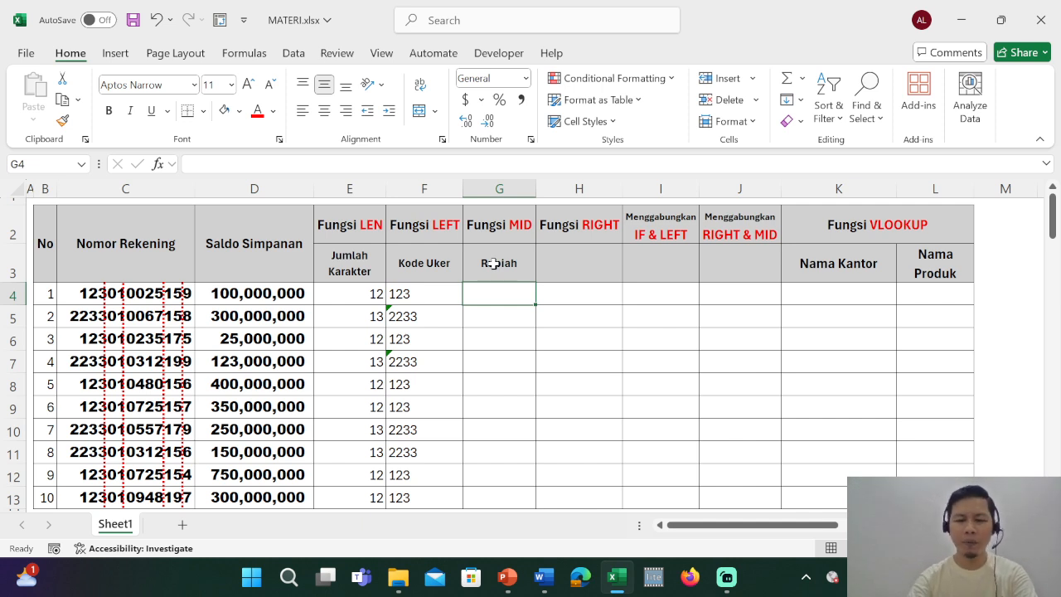
type("=mid")
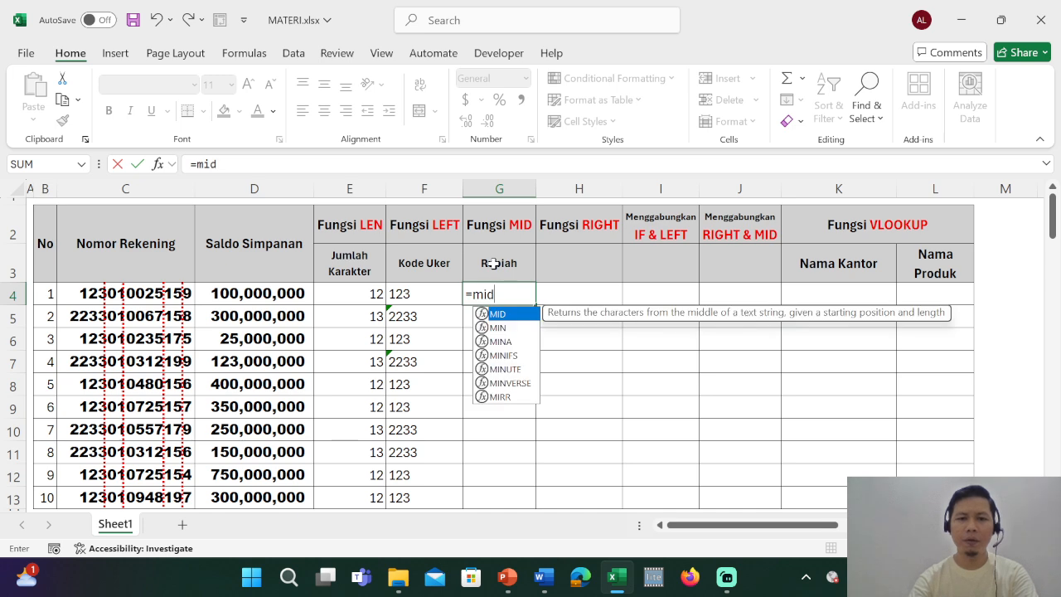
key("Tab")
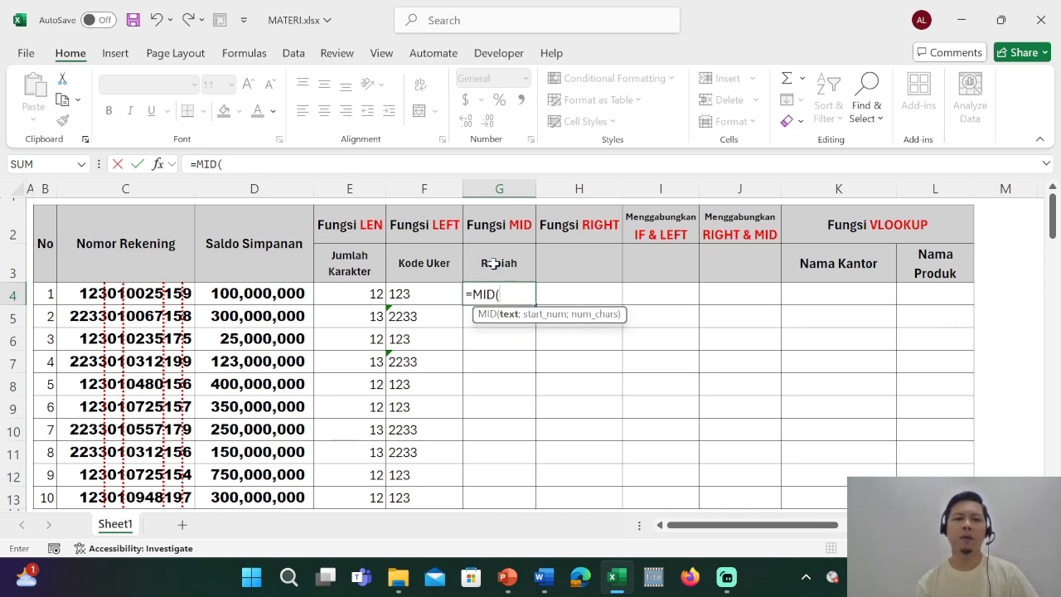
left_click(81, 290)
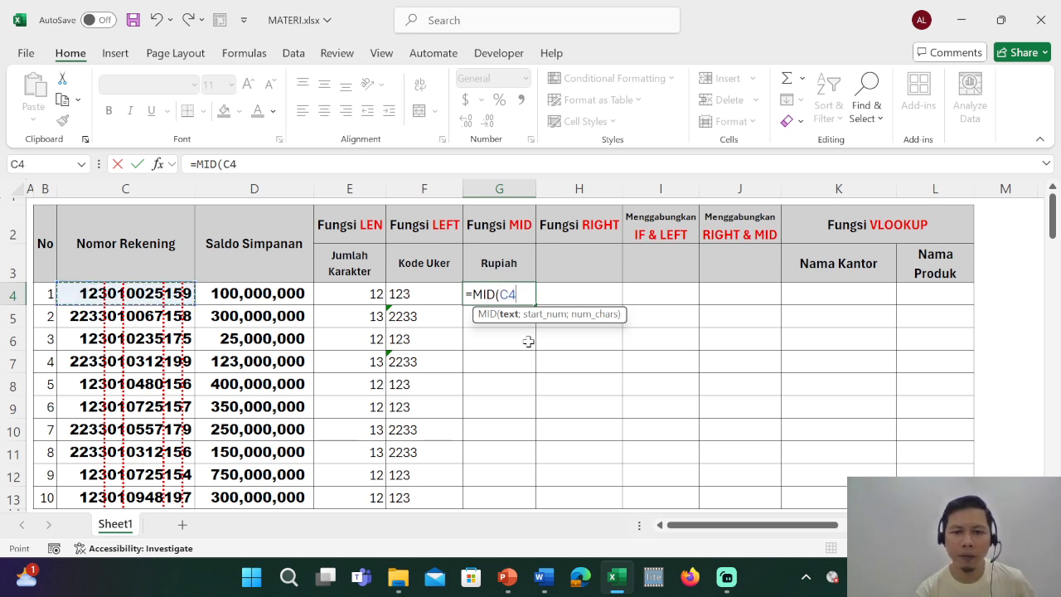
type(";")
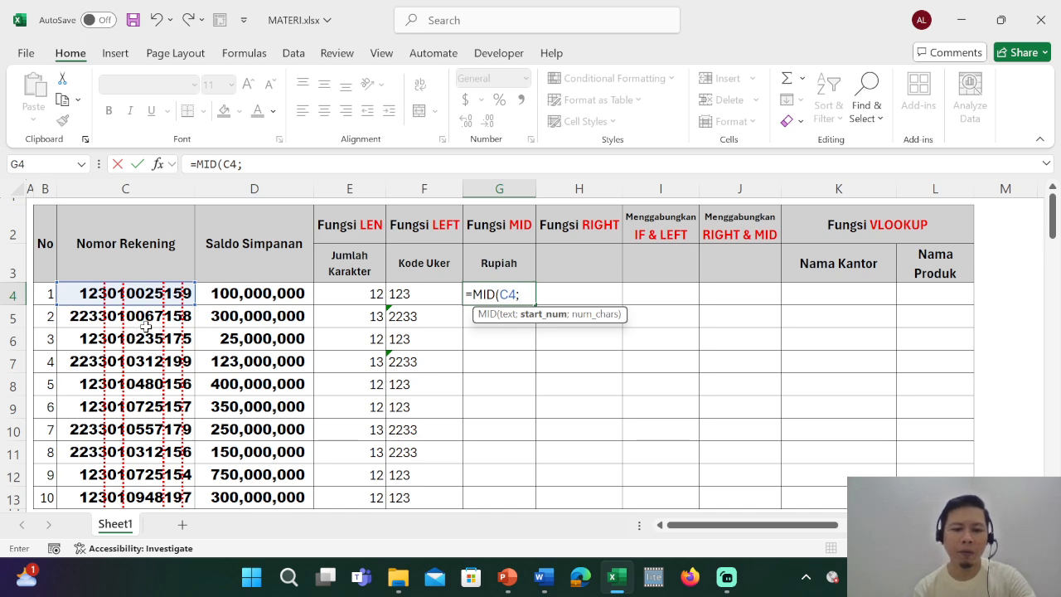
type("4")
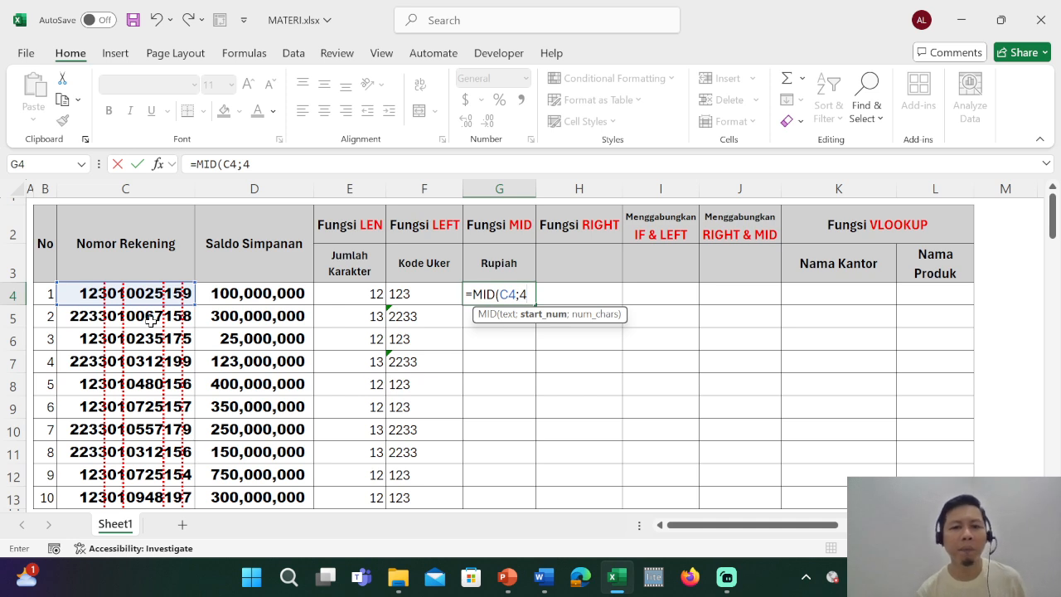
type(";")
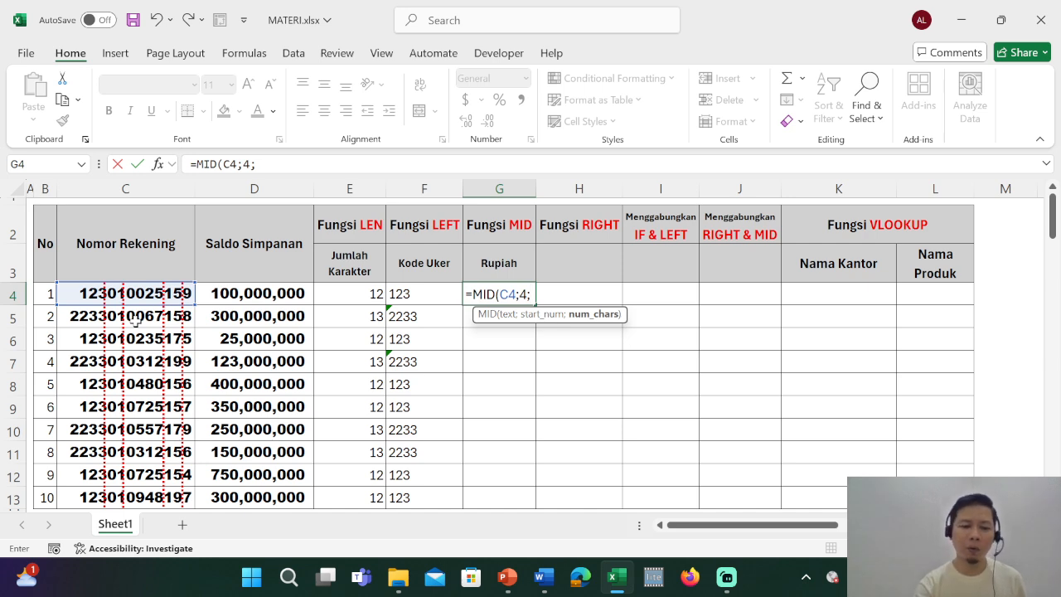
type("2")
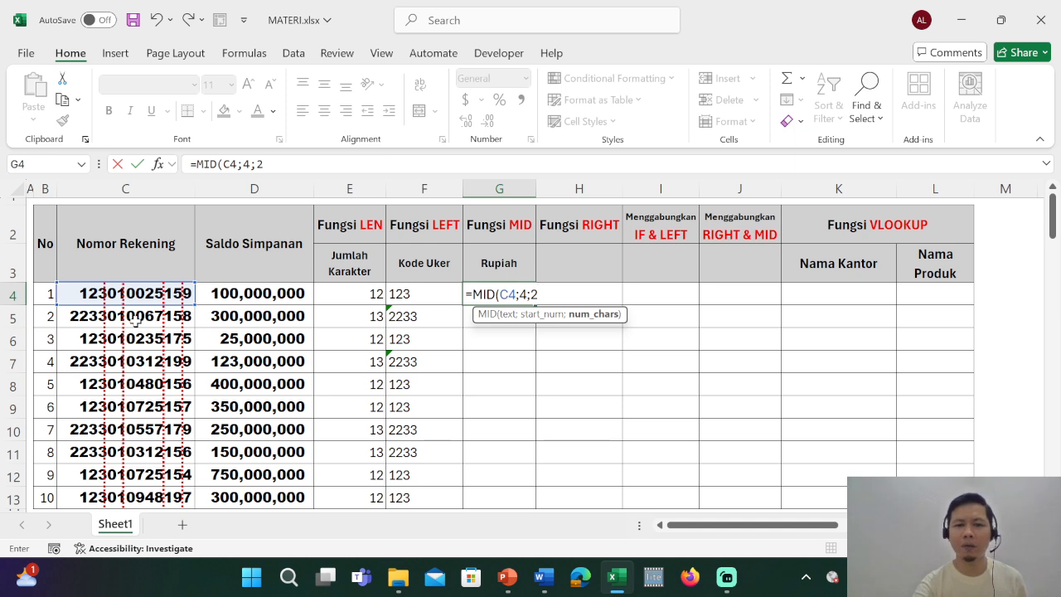
type(")")
key("Return")
key("Up")
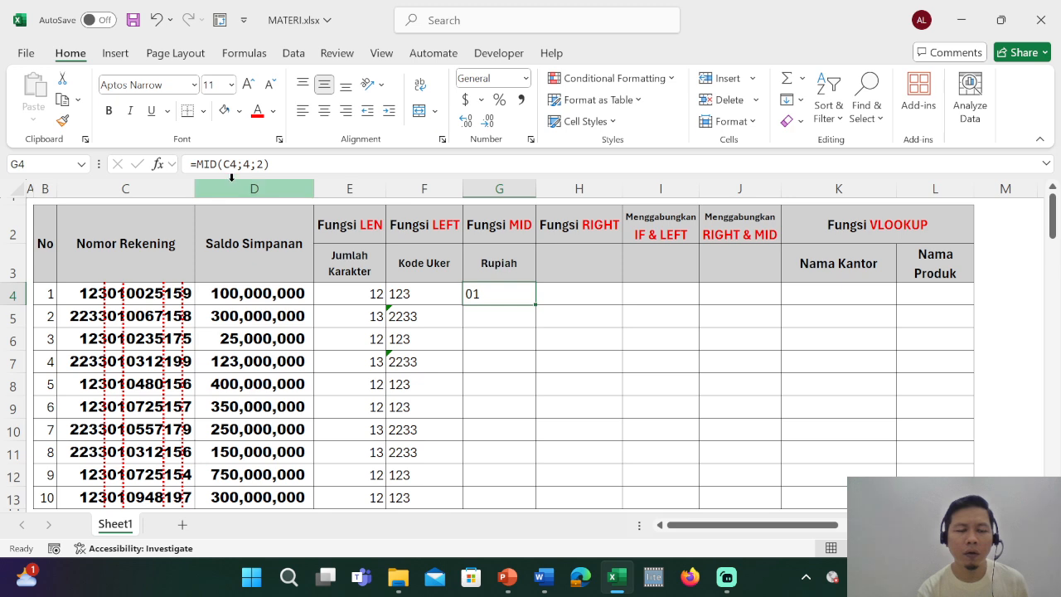
Try 3 as the number of characters in the MID formula in G4, and set it back to 2.
left_click(258, 164)
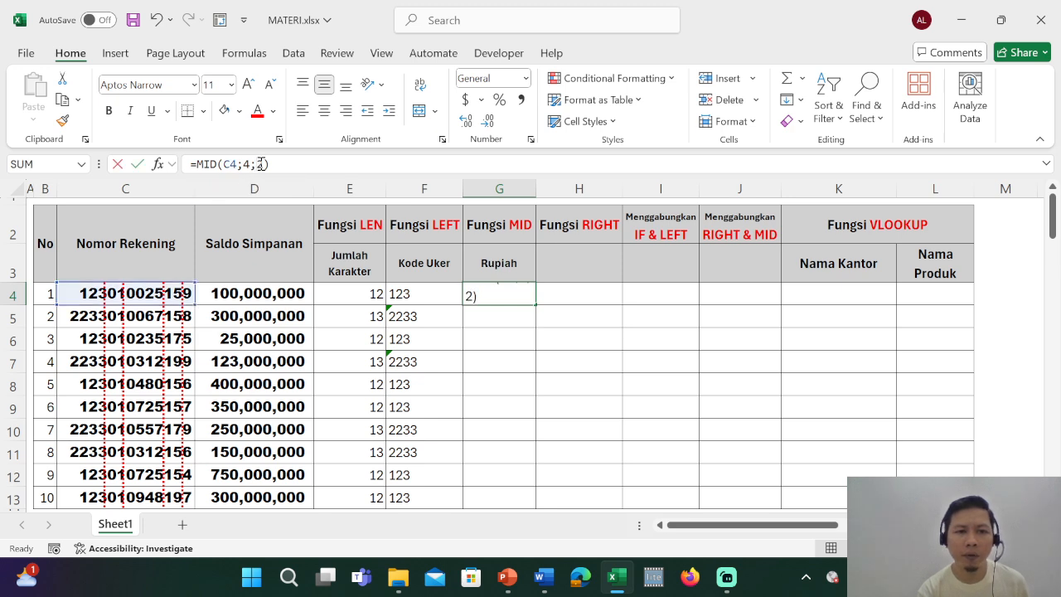
double_click(259, 164)
type("3")
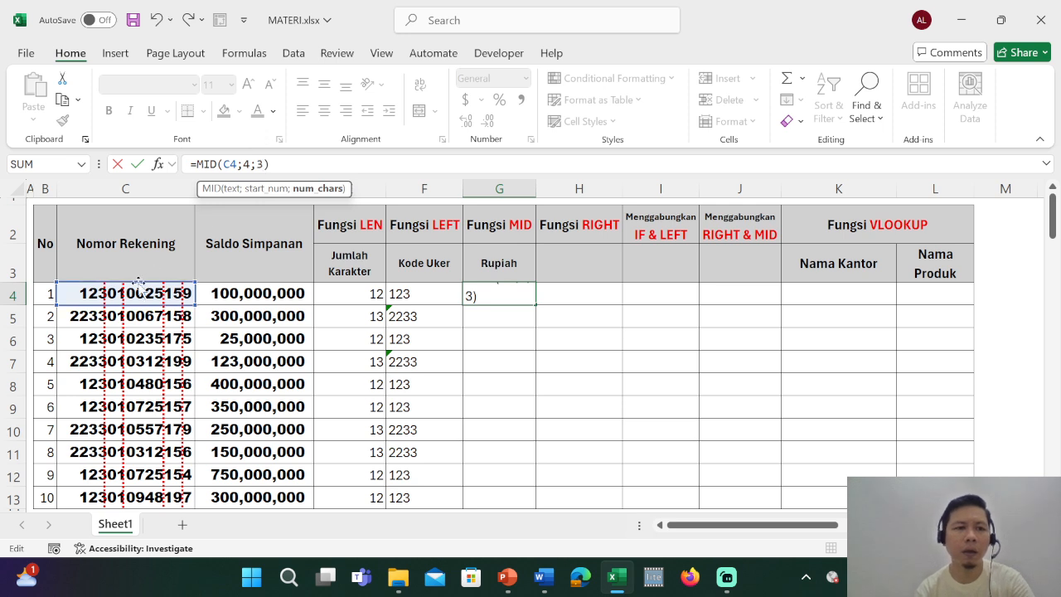
key("Return")
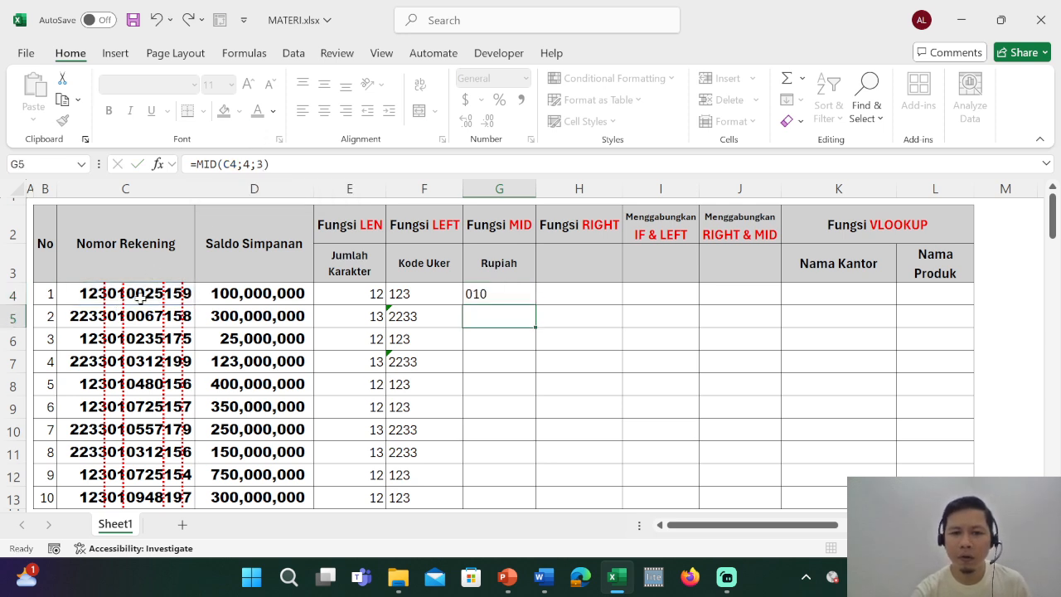
key("Up")
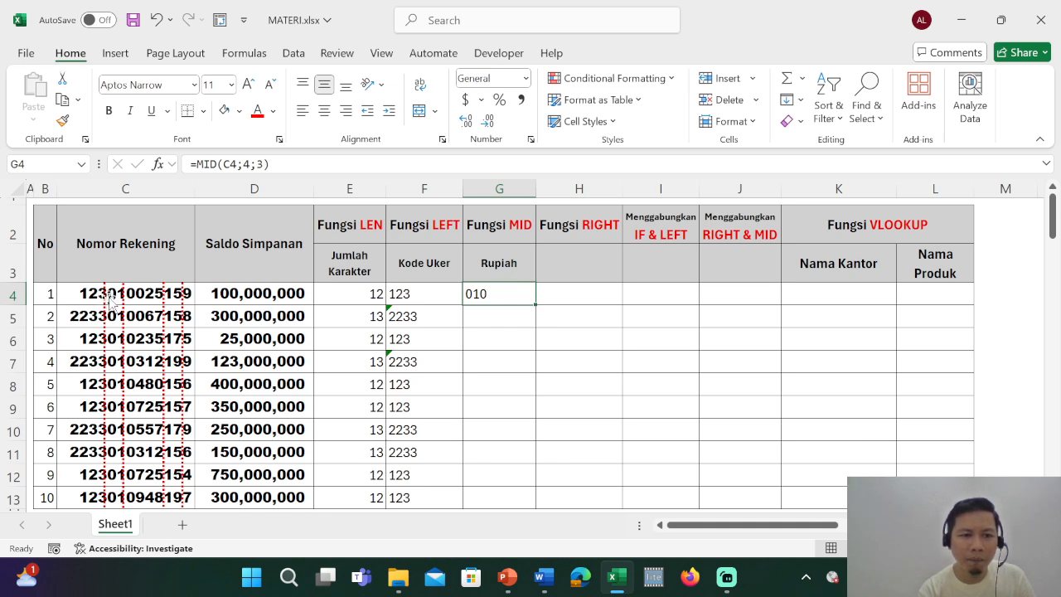
double_click(260, 164)
type("2")
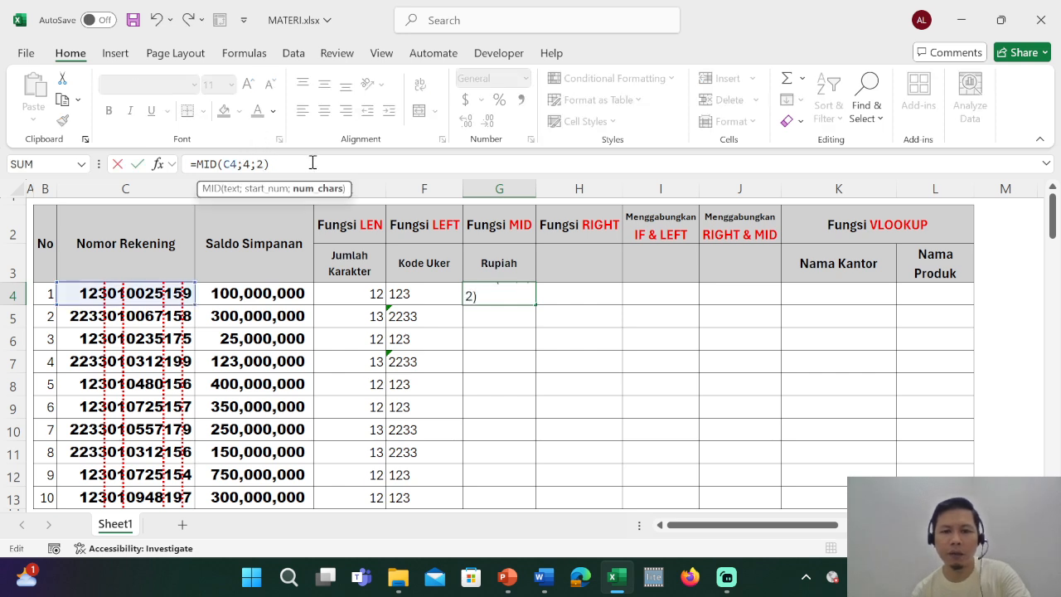
key("Return")
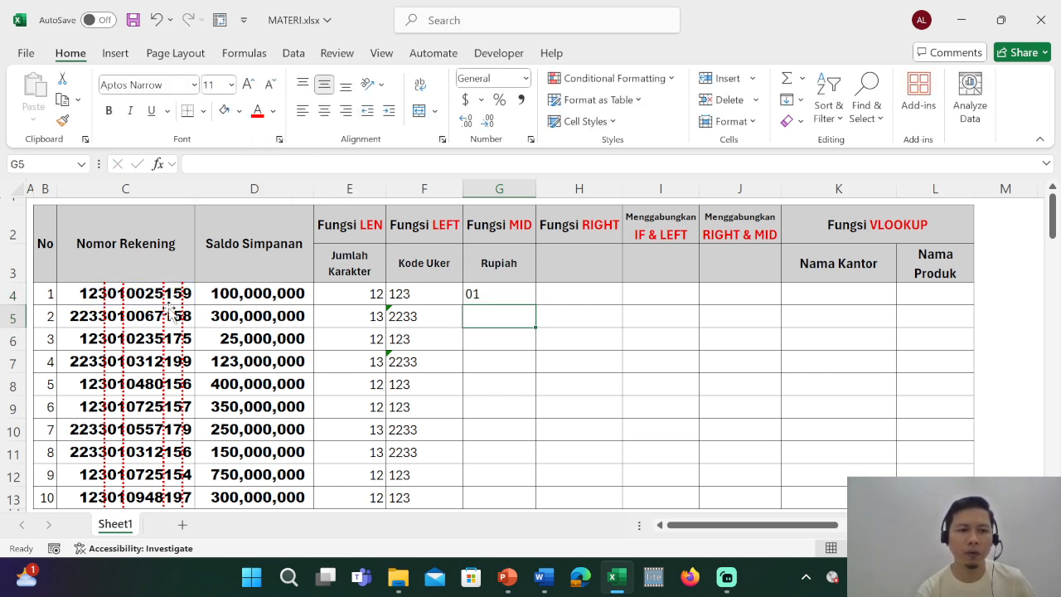
Fill the MID formula from G4 down to G13.
left_click(505, 296)
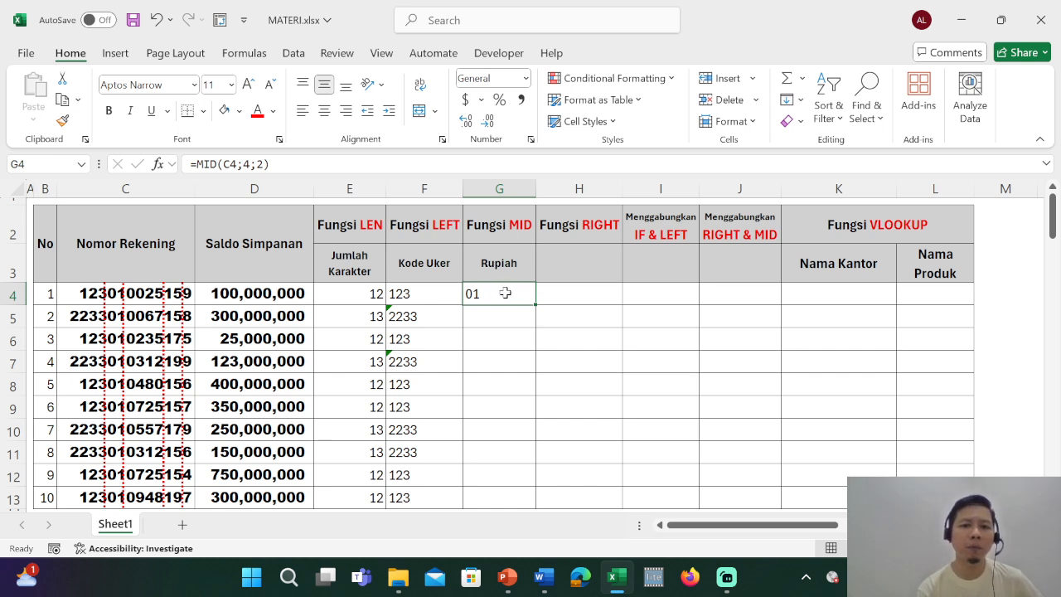
double_click(535, 304)
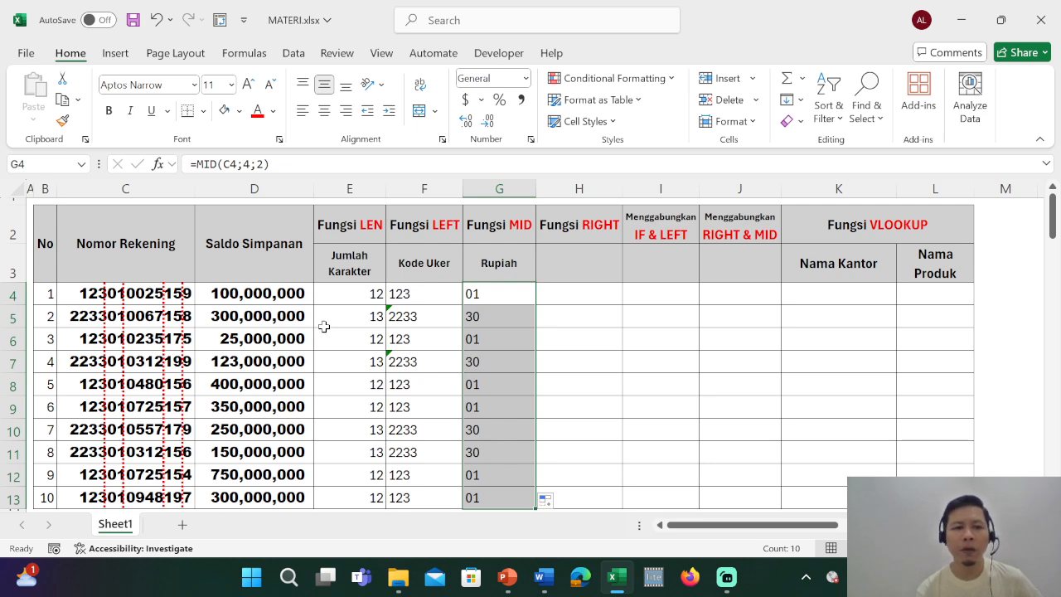
left_click(357, 322)
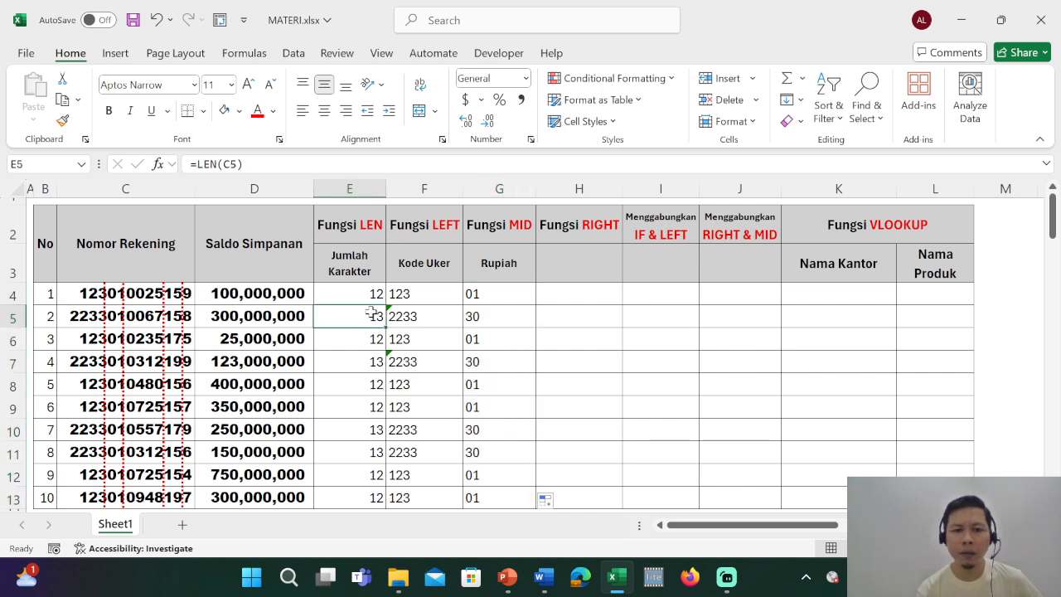
Change the start position in the MID formula in G5 to 5.
left_click(487, 320)
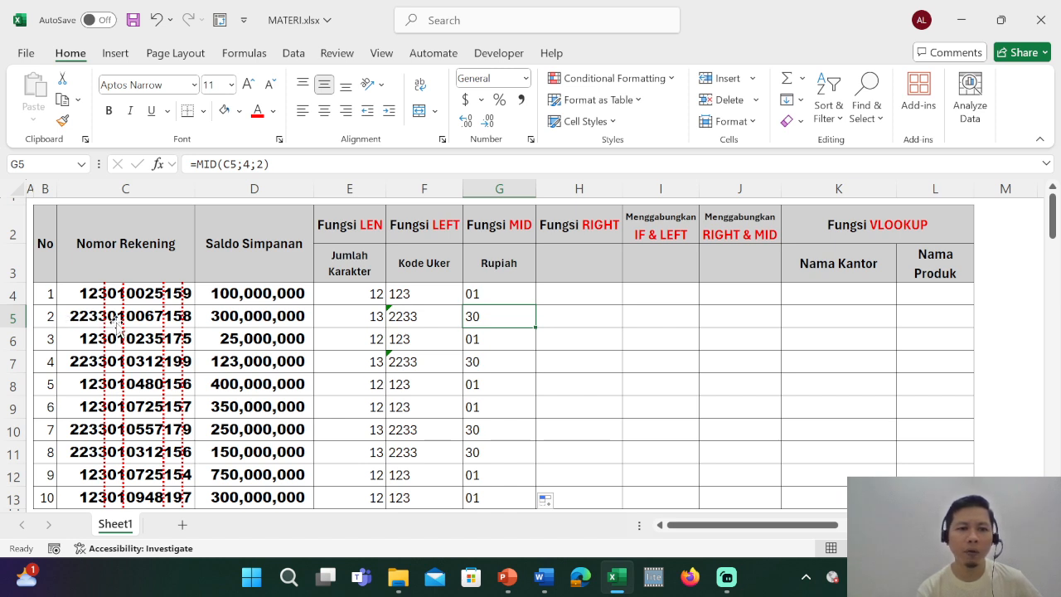
double_click(246, 163)
type("5")
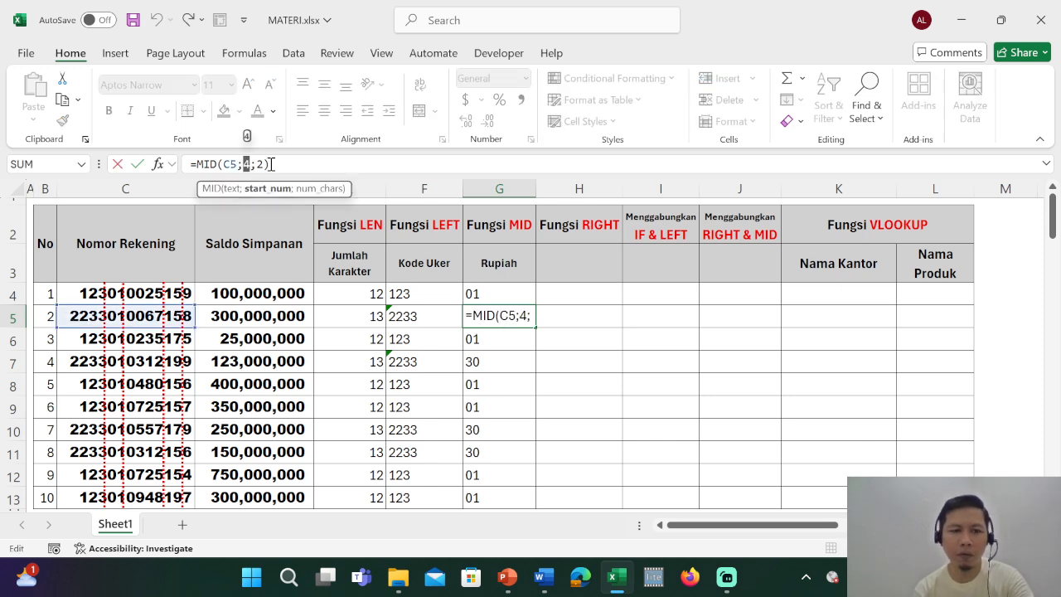
key("Return")
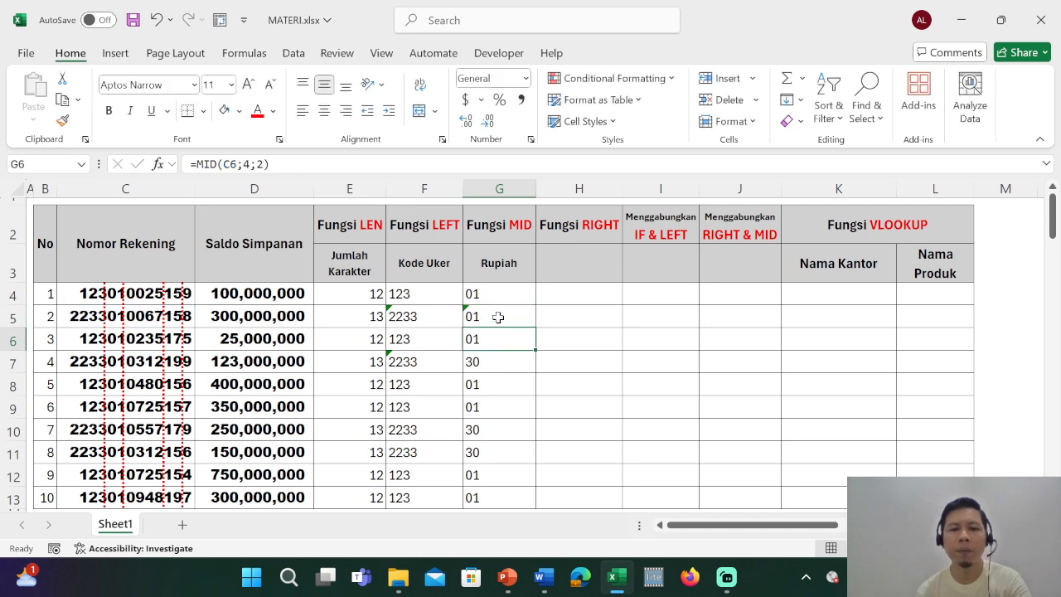
Copy the MID formula with start position 5 from G5 to the other 13-character accounts in G7, G10 and G11.
left_click(493, 316)
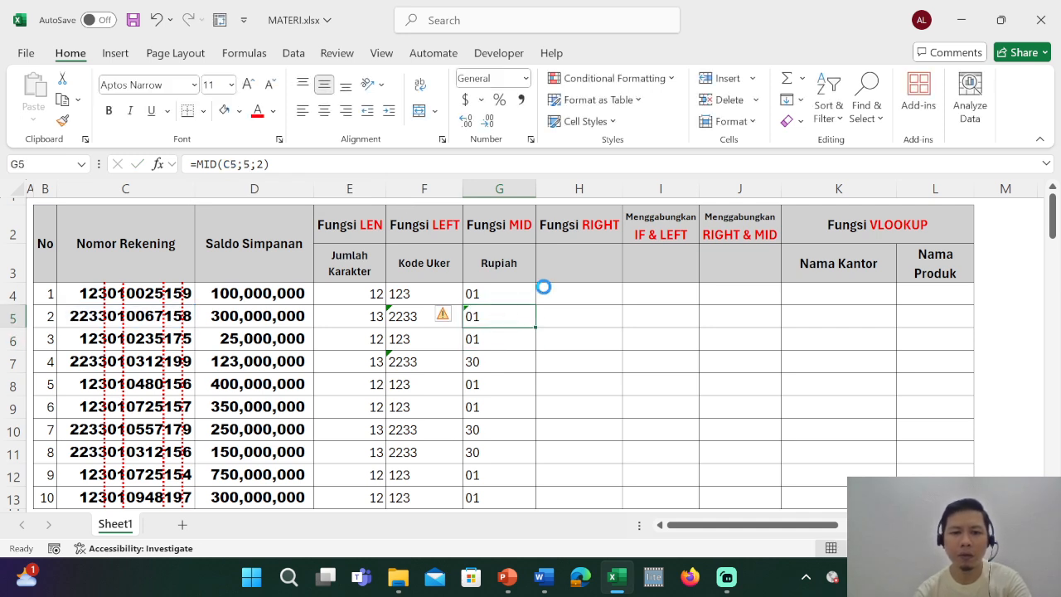
key("ctrl+c")
key("Down")
key("Down")
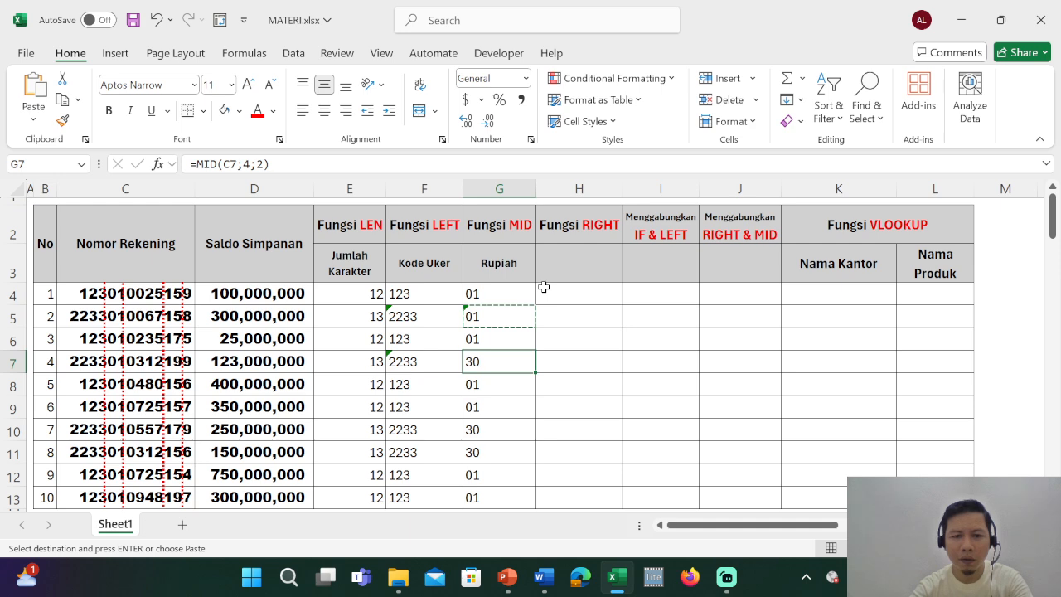
key("ctrl+v")
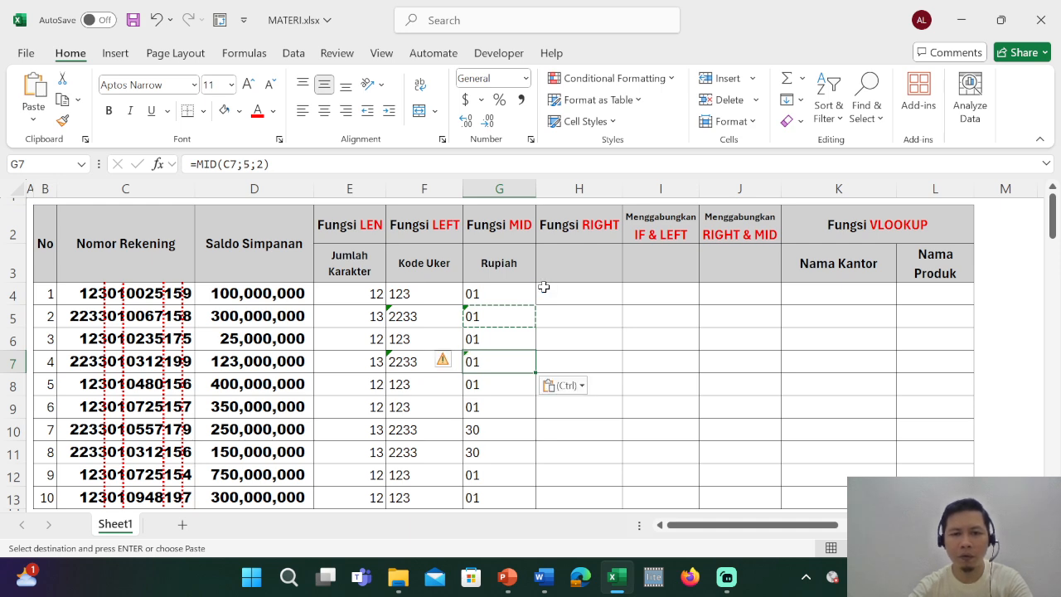
key("Down")
key("Down")
key("Down")
key("ctrl+v")
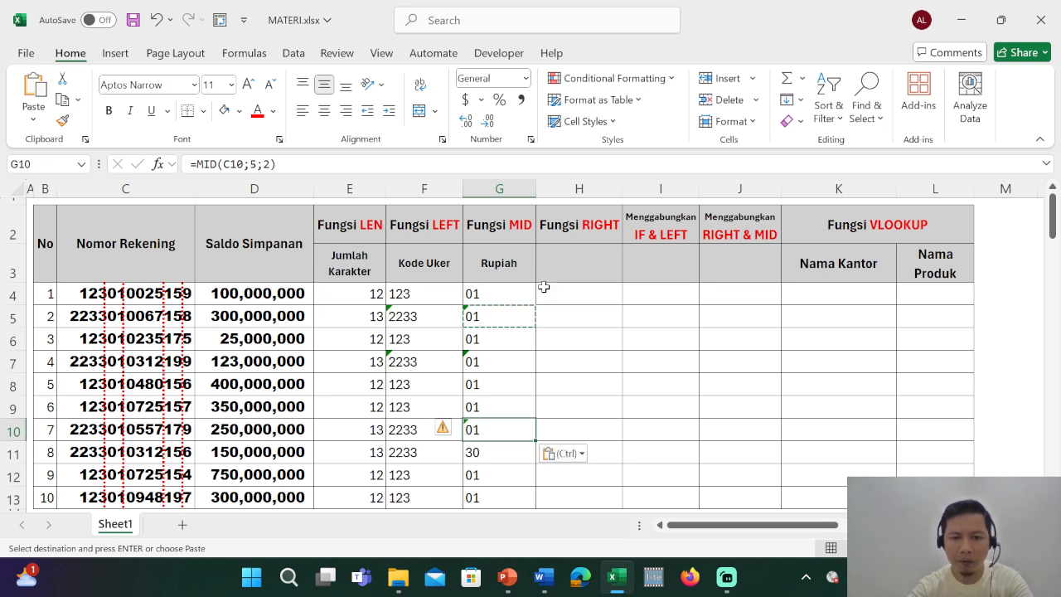
key("Down")
key("ctrl+v")
Review the MID formulas down column G, comparing the start positions used for 12- and 13-character account numbers.
key("Up")
key("Up")
key("Up")
key("Up")
key("Up")
key("Up")
key("Up")
key("Up")
key("Up")
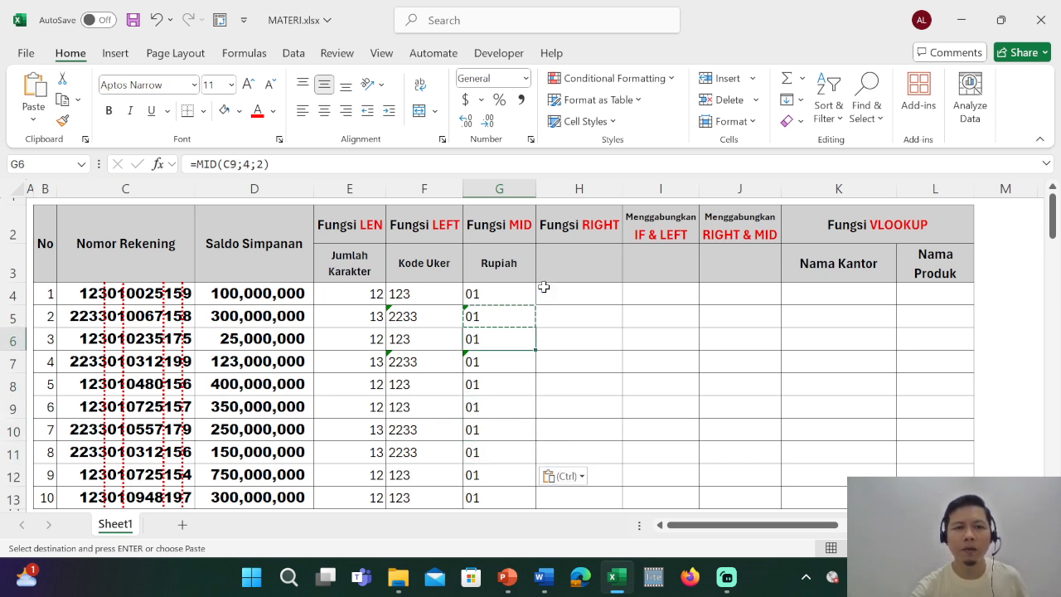
key("Down")
key("Down")
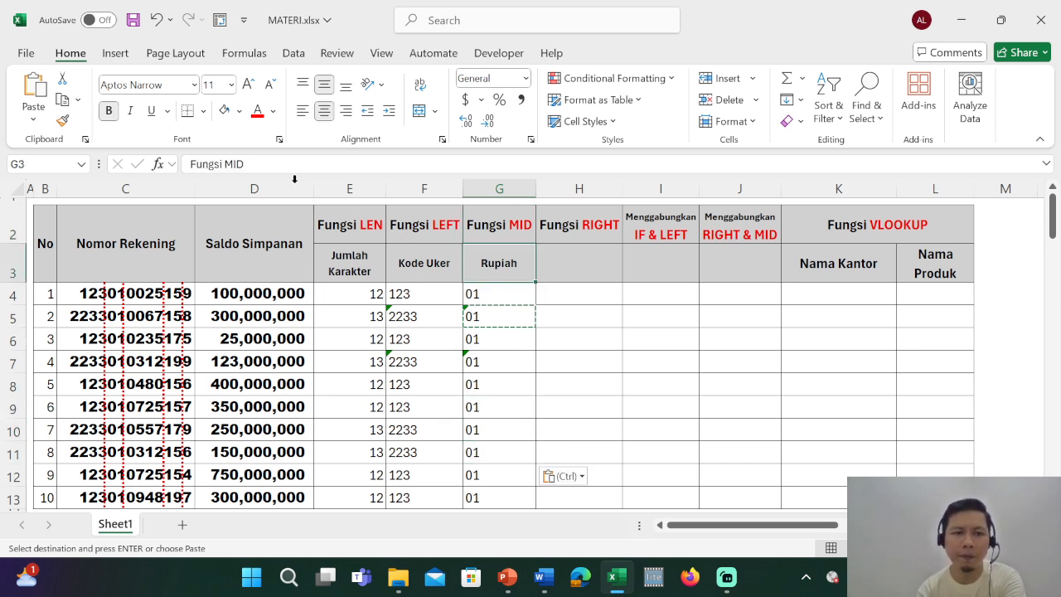
key("Up")
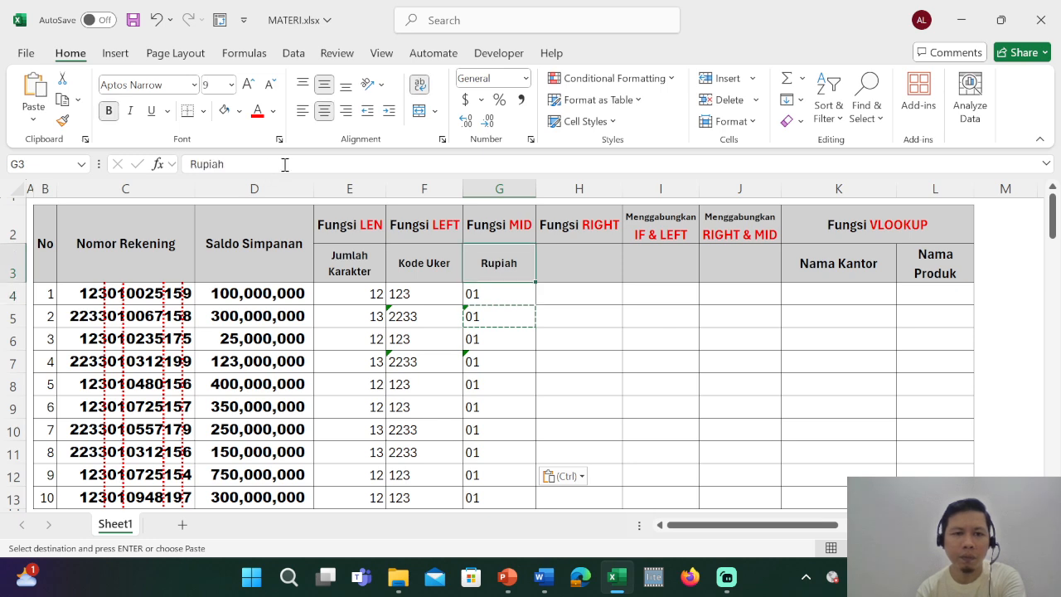
key("Down")
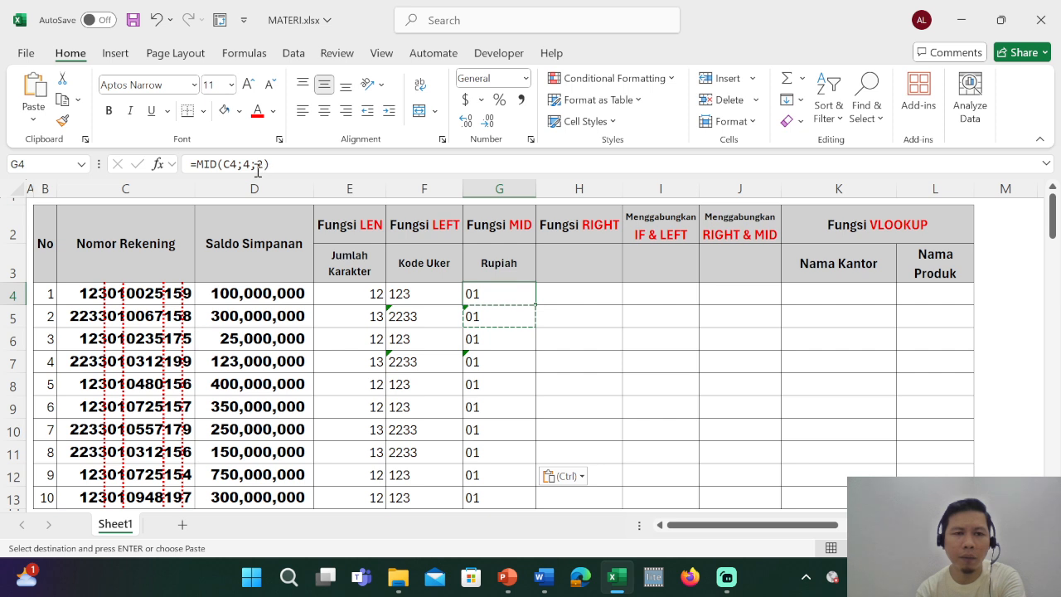
key("Down")
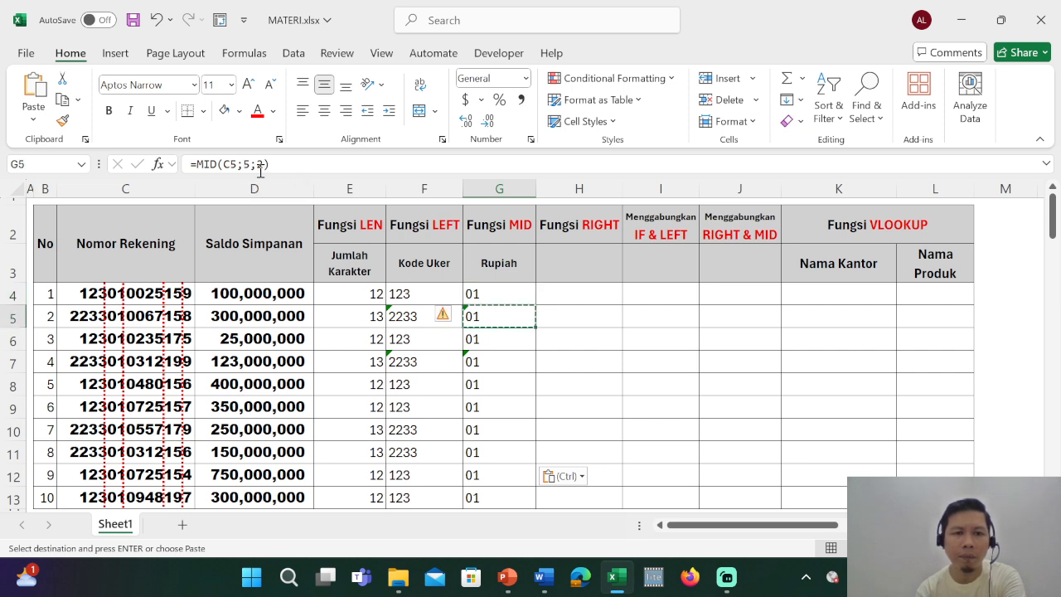
key("Down")
key("Down")
key("Down")
key("Down")
key("Down")
key("Down")
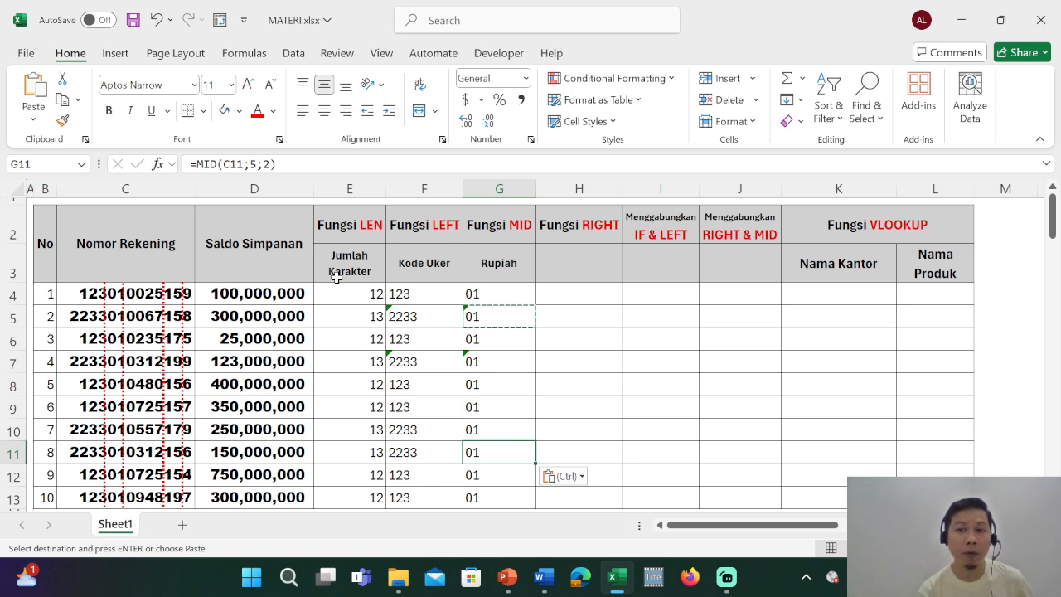
Enter the subheading Satuan in H3 under Fungsi RIGHT.
left_click(595, 255)
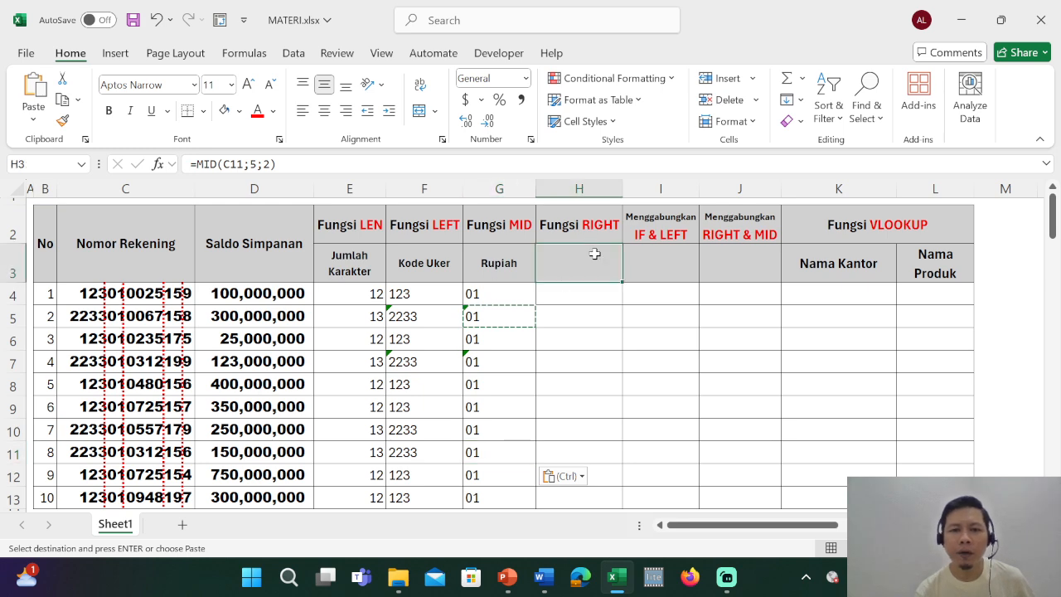
key("Escape")
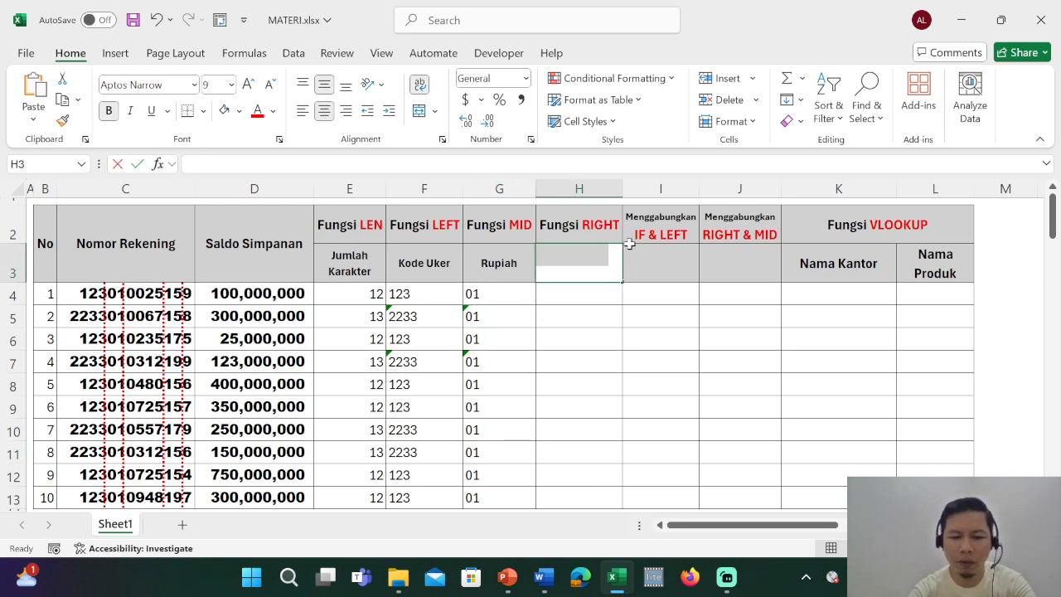
type("Satuan")
key("Return")
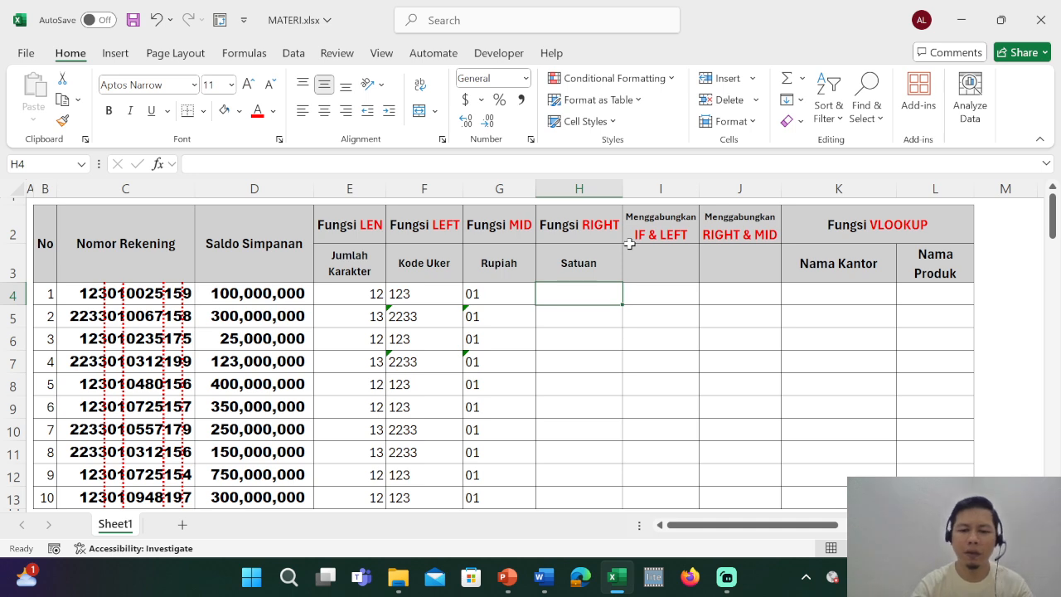
Extract the last character of the first account number with =RIGHT(C4;1) in H4 and fill the formula down to H13.
type("=ri")
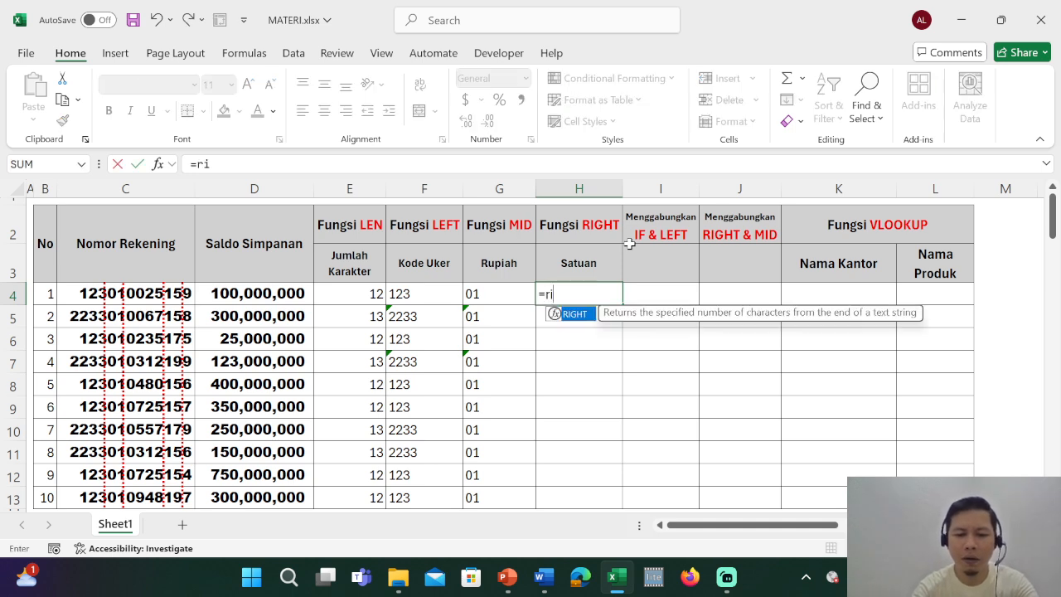
type("ght")
key("Tab")
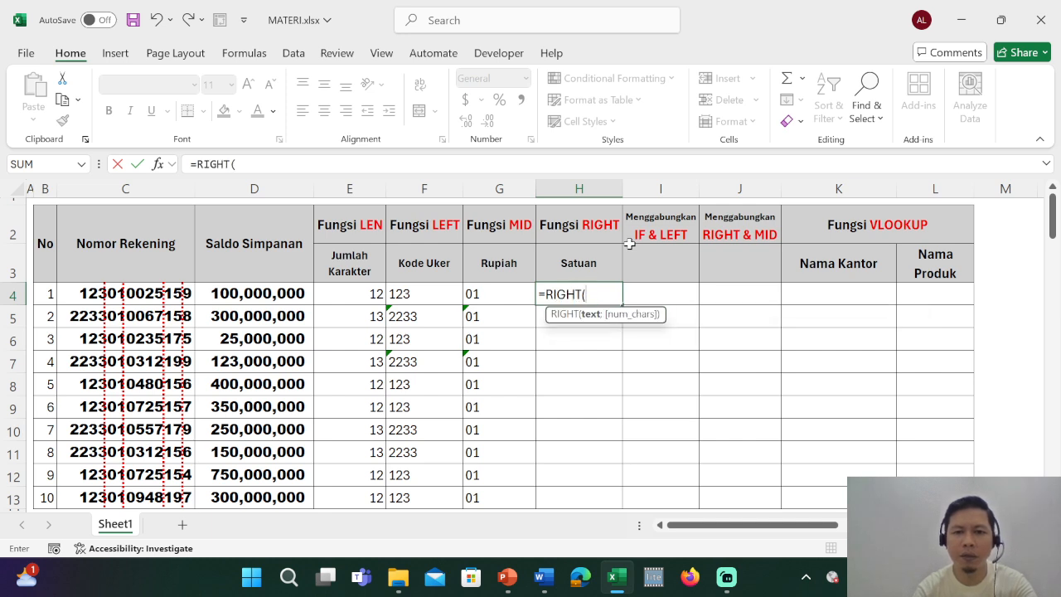
key("Left")
key("Left")
key("Left")
key("Left")
key("Left")
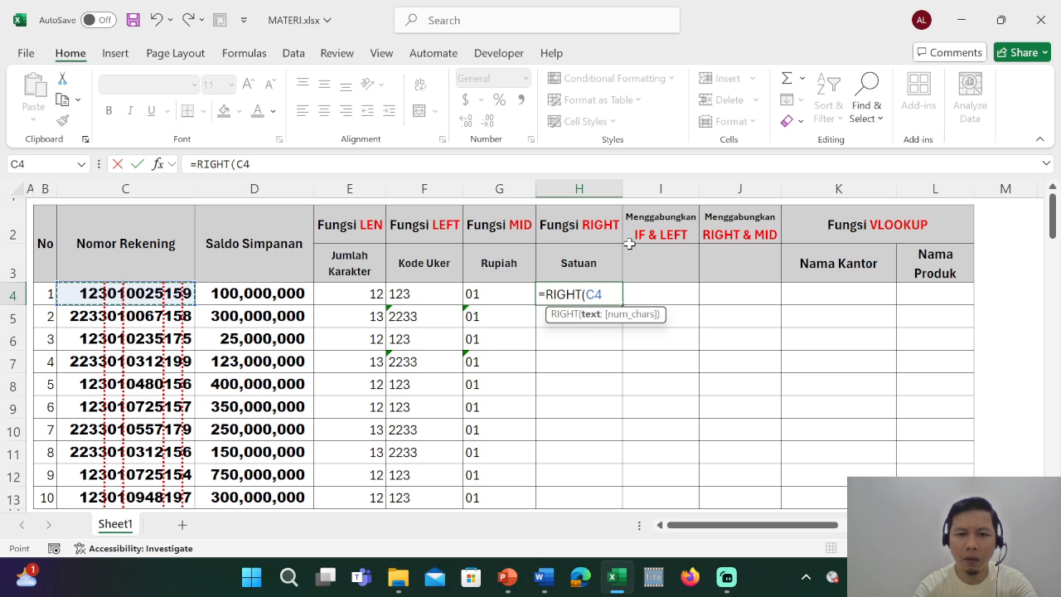
type(";")
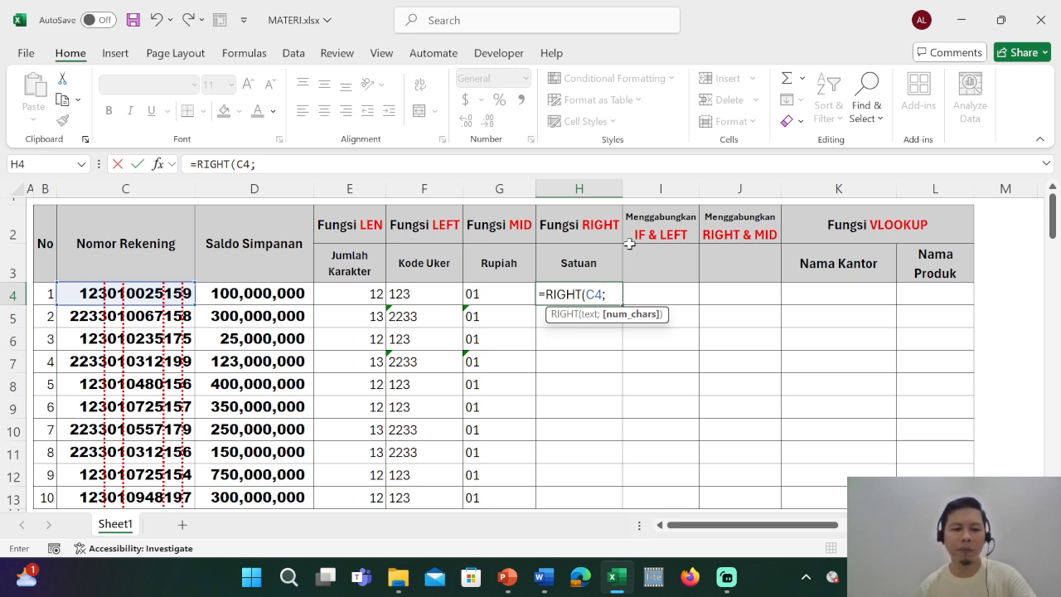
type("1")
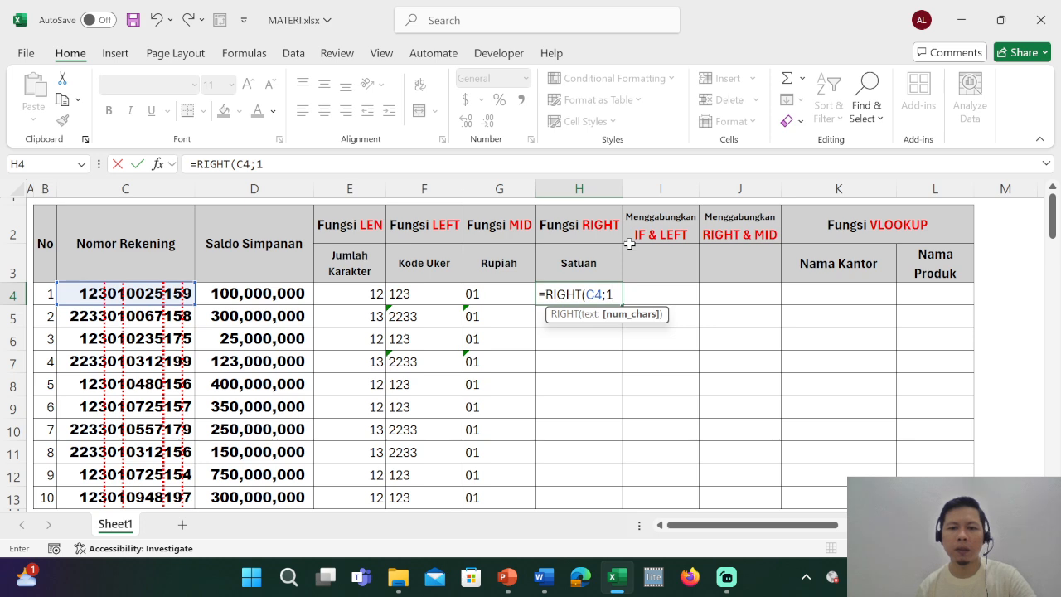
type(")")
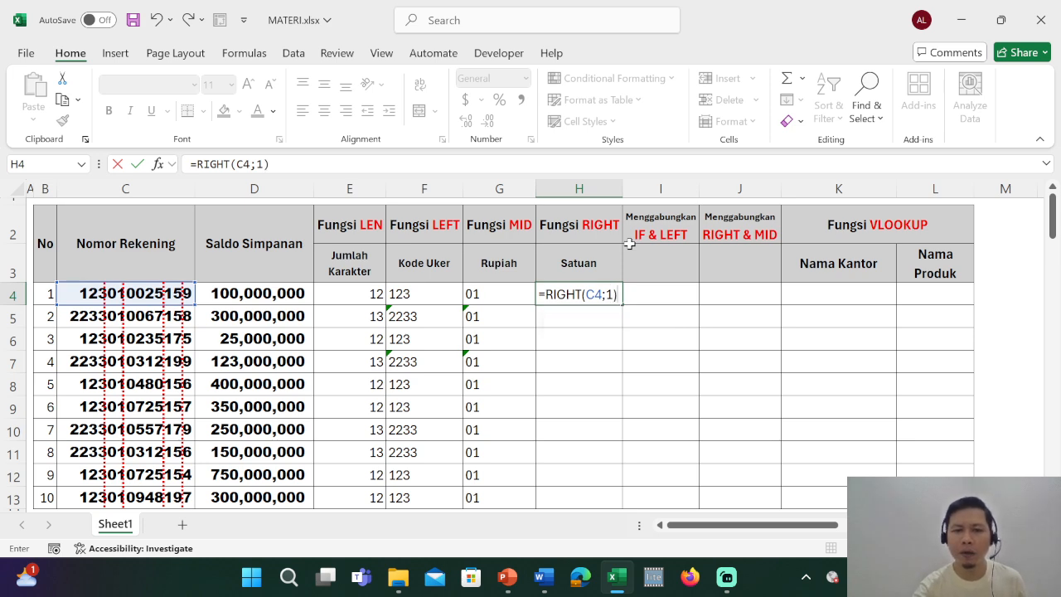
key("Return")
key("Up")
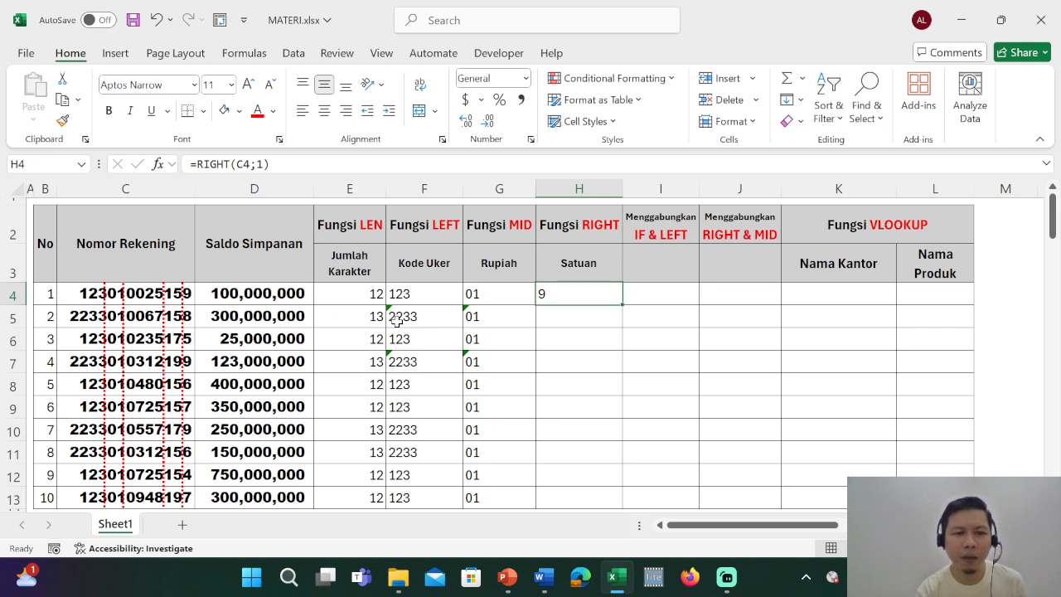
double_click(623, 300)
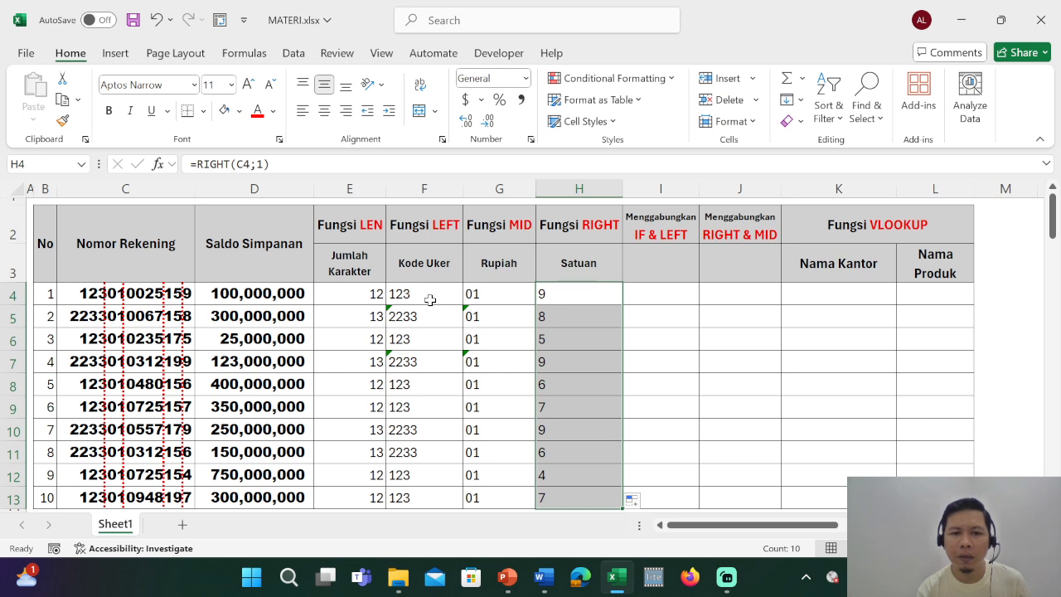
Format the LEFT and MID results in F4:G13 as bold red text.
left_click_drag(430, 300, 495, 489)
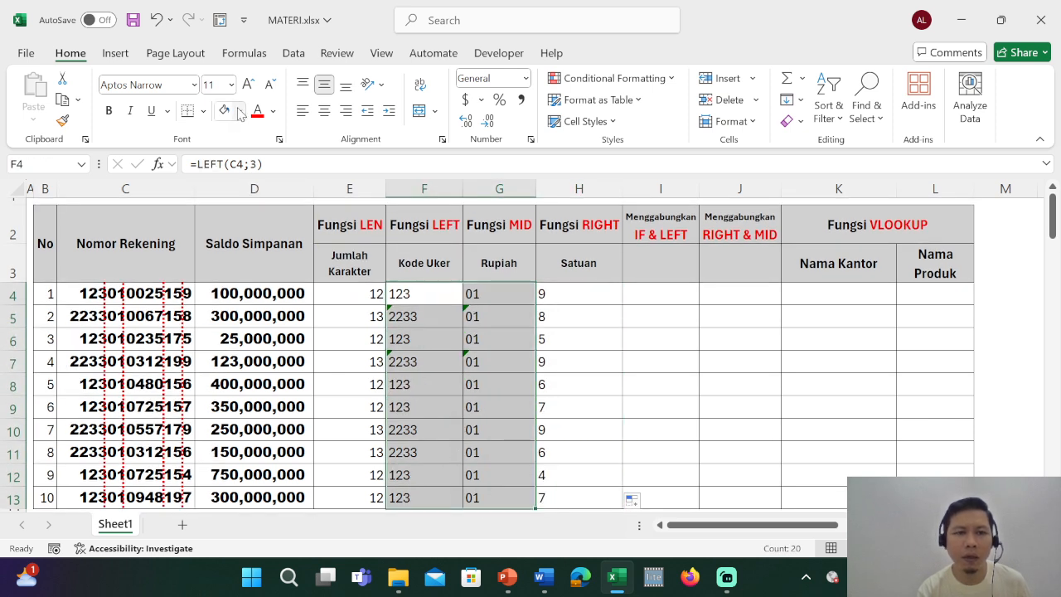
left_click(257, 110)
key("ctrl+b")
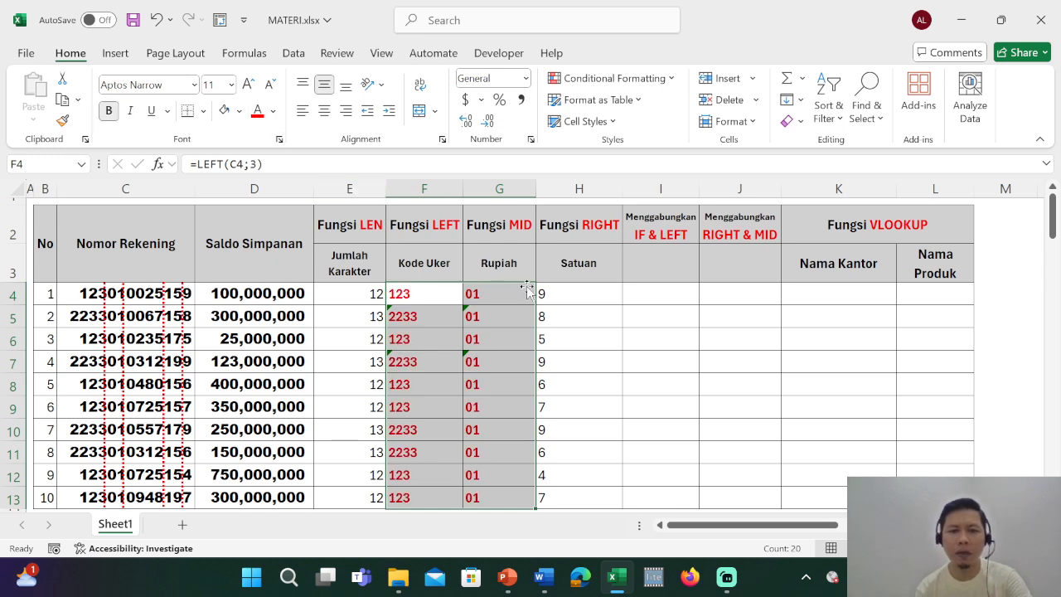
left_click(662, 387)
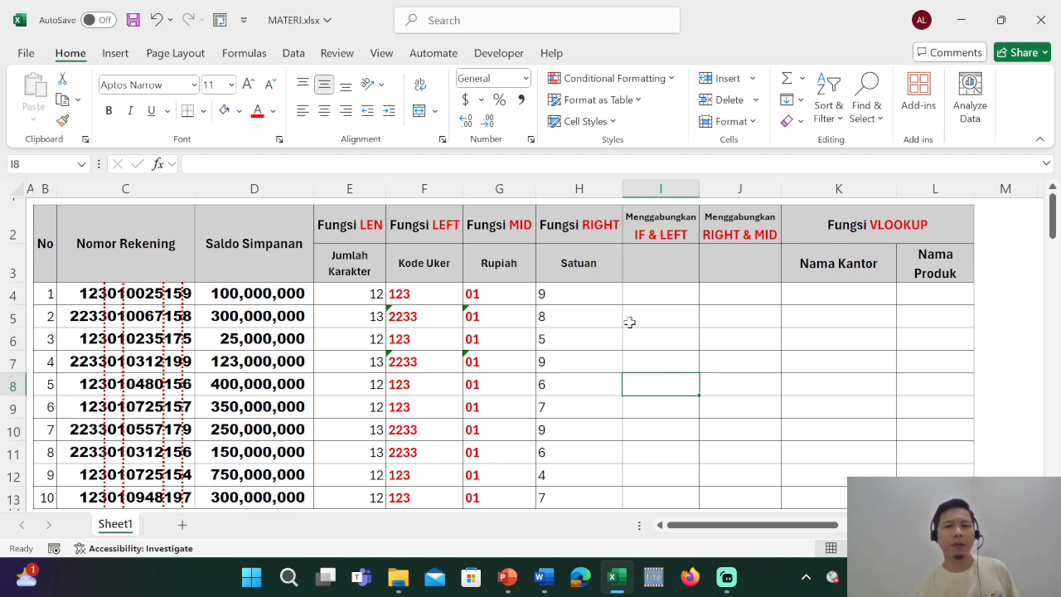
Start an IF formula in I4 with the logical test E4=12.
left_click(648, 301)
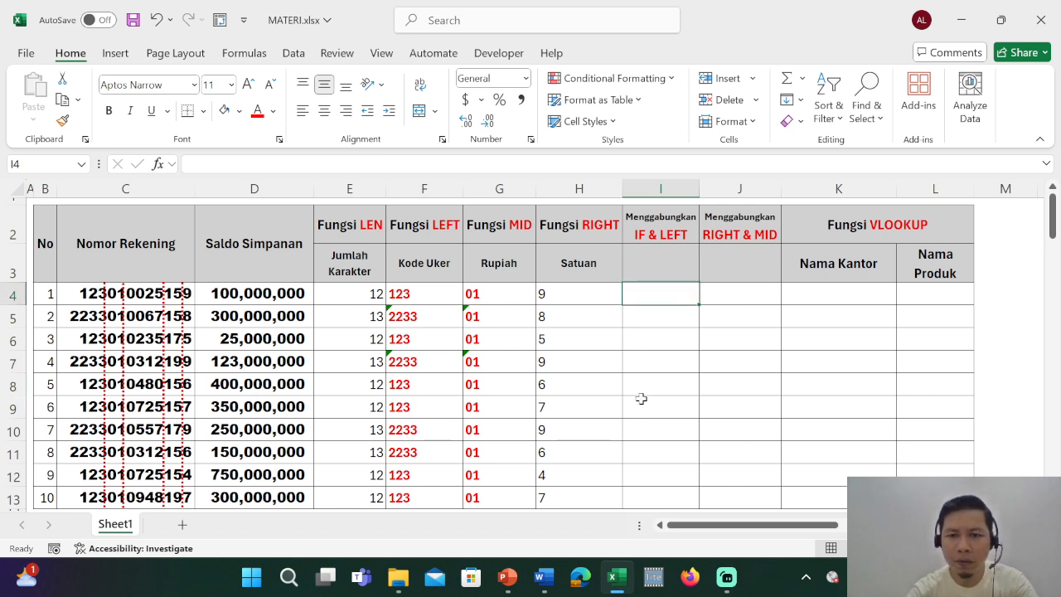
type("=if")
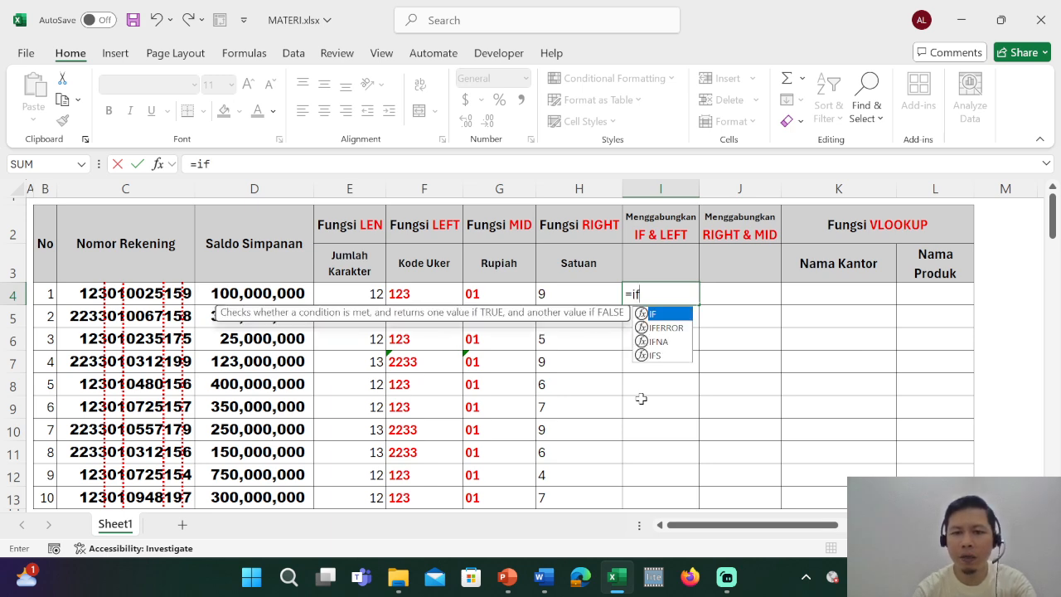
key("Tab")
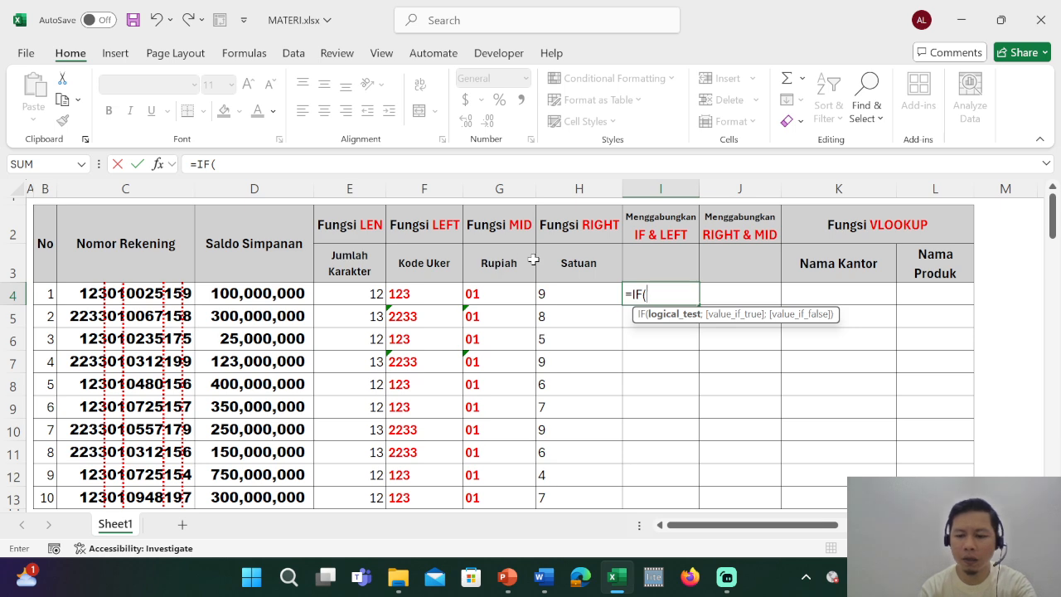
key("Left")
key("Left")
key("Left")
key("Left")
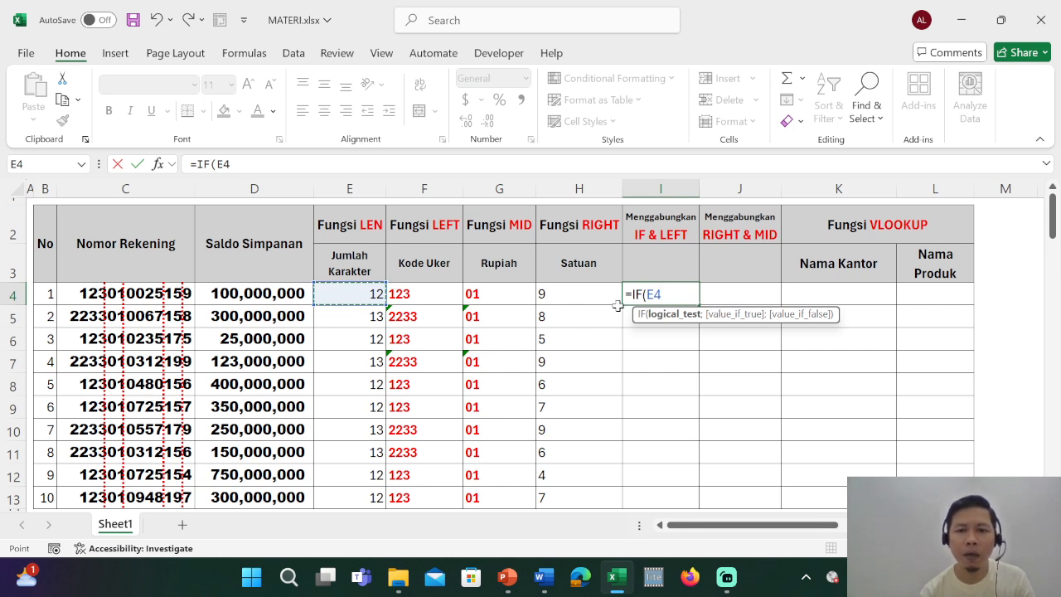
type("=")
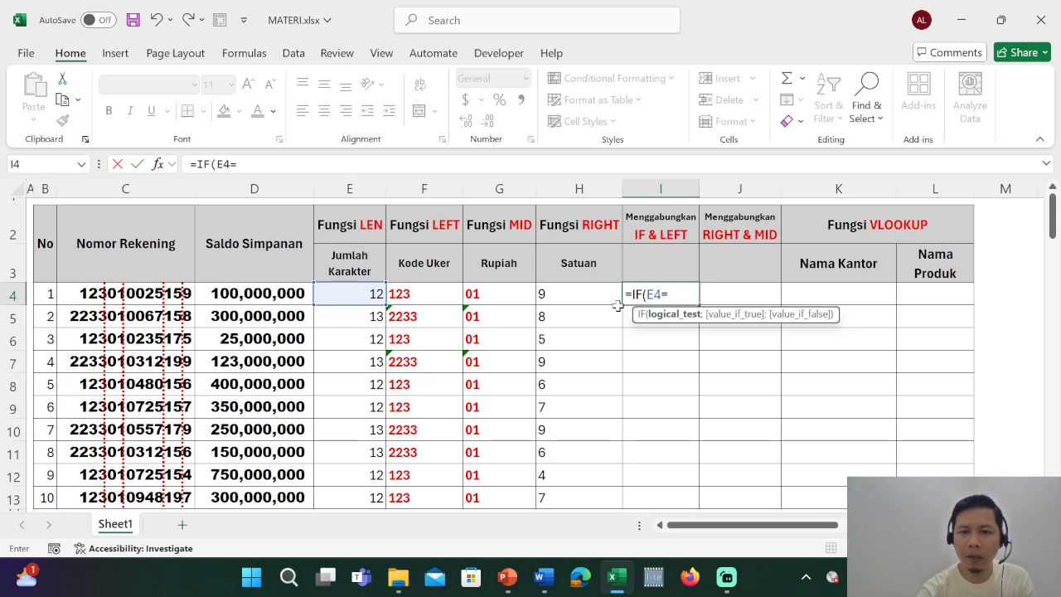
type("12")
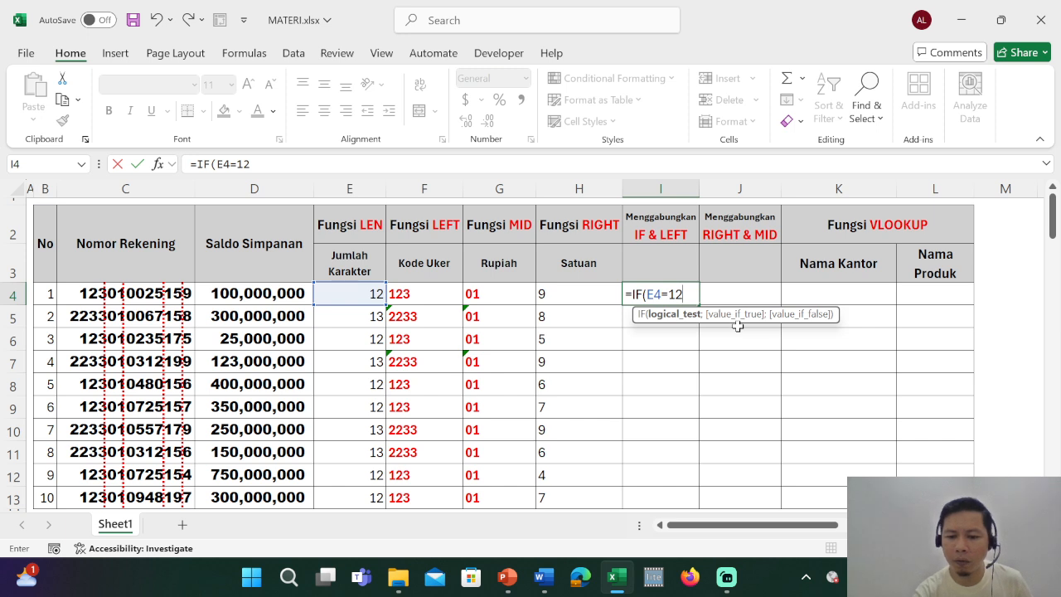
type(";")
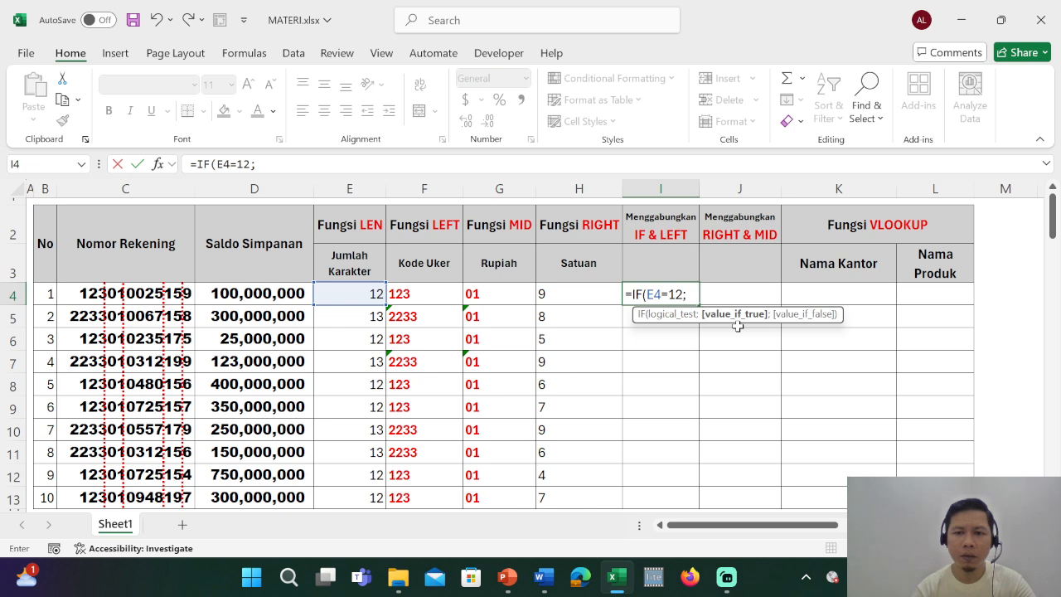
Add a LEFT function in I4's IF formula that returns the first 3 characters of C4 as the value if true.
type("(")
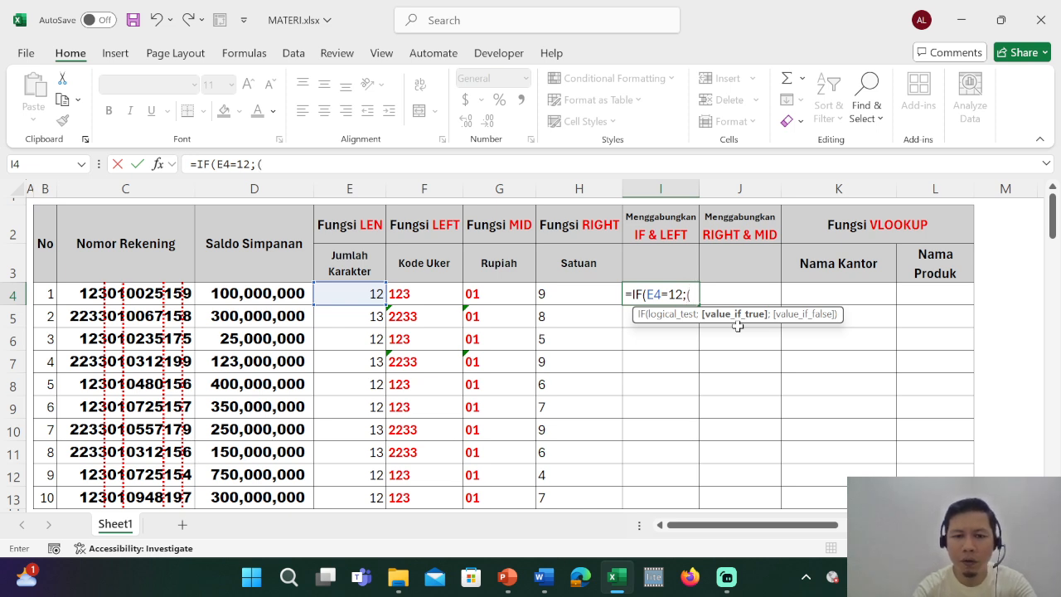
type("lef")
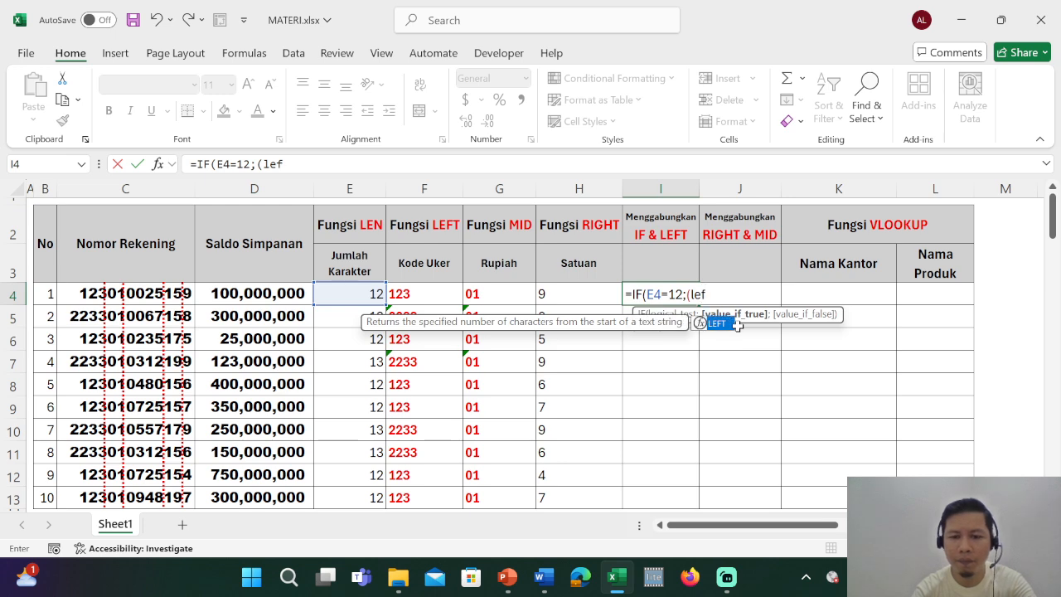
key("BackSpace")
key("BackSpace")
key("BackSpace")
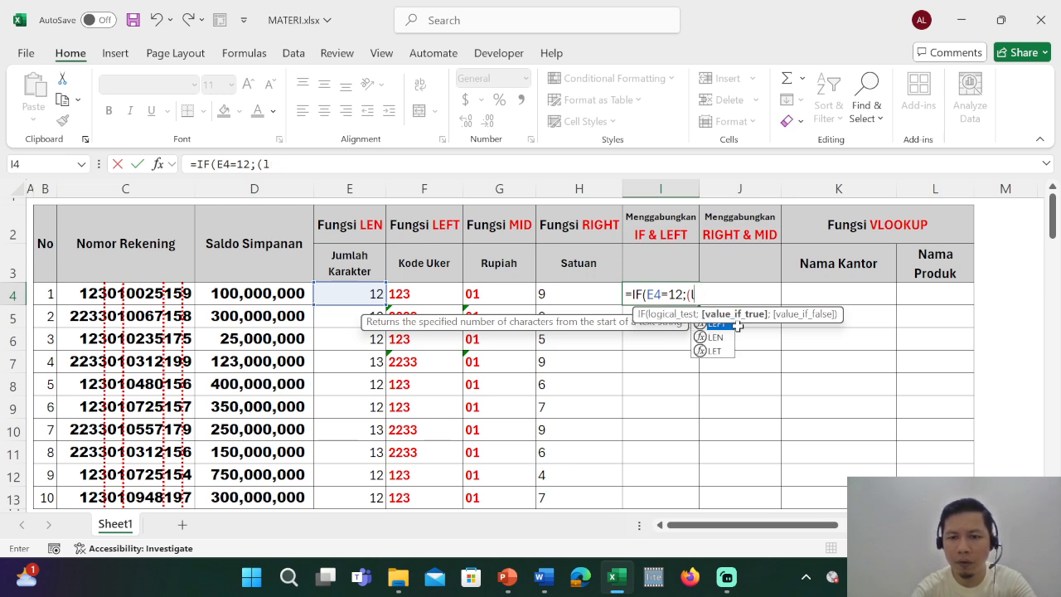
type("(")
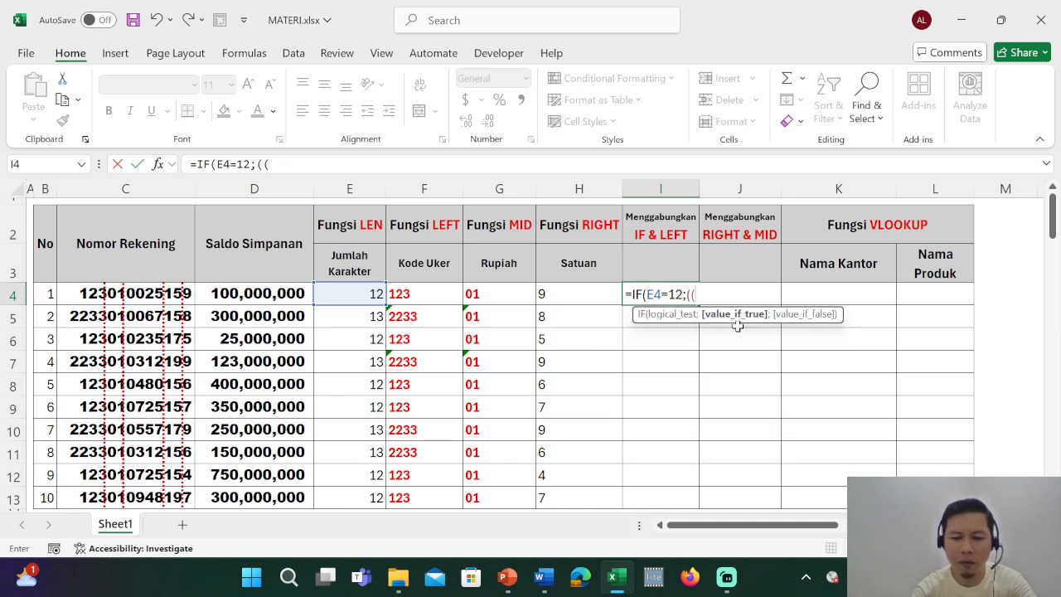
type("left")
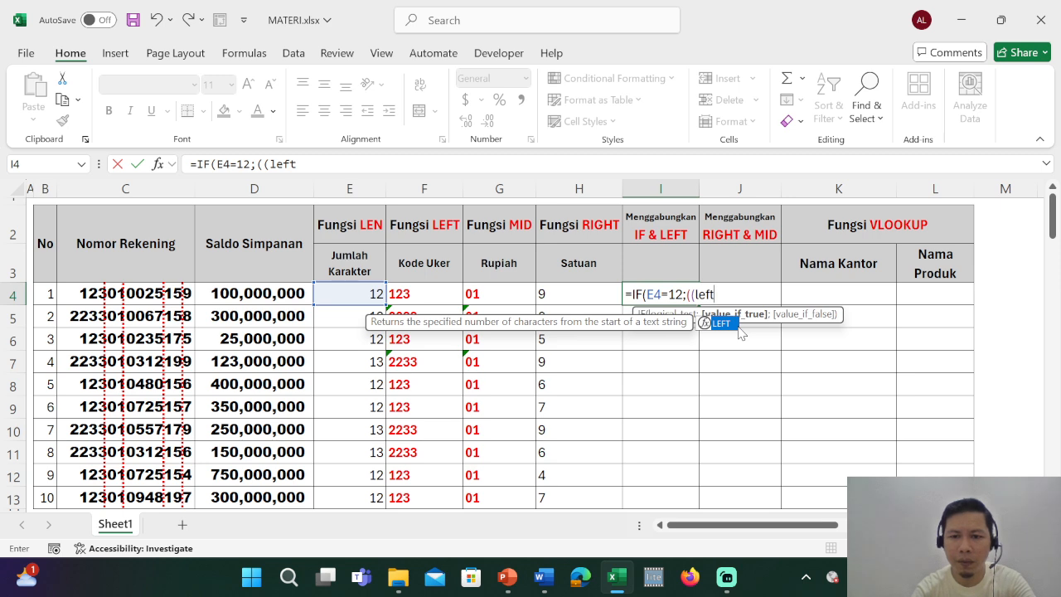
double_click(736, 325)
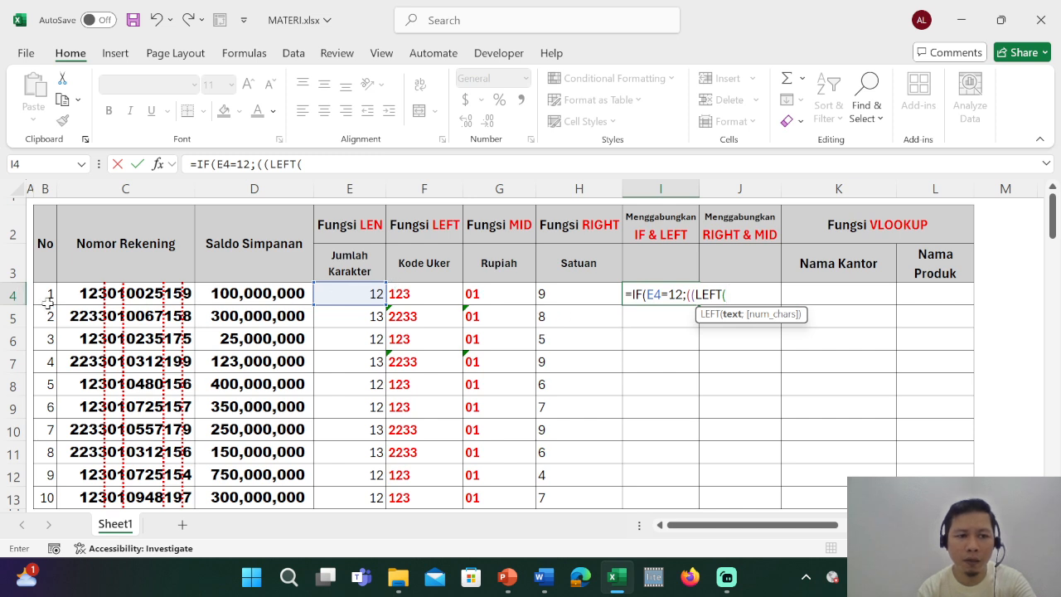
left_click(84, 296)
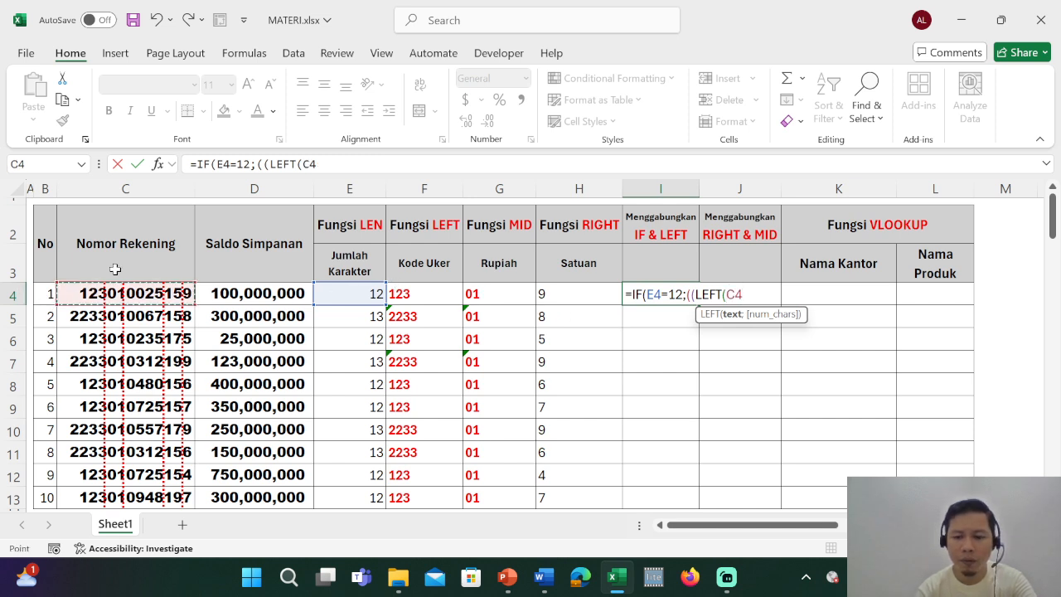
type(";3")
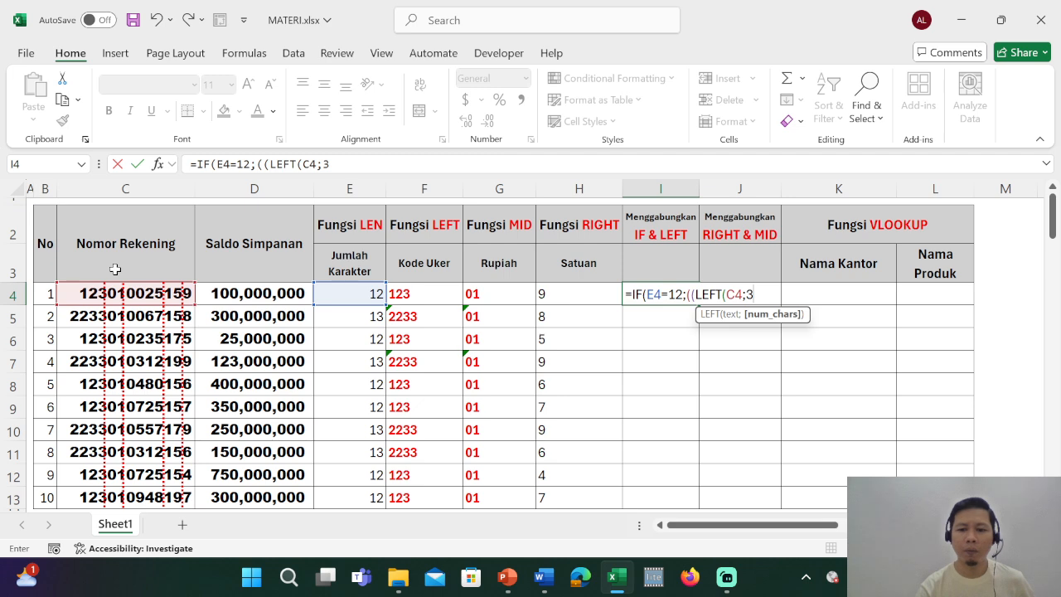
type(")")
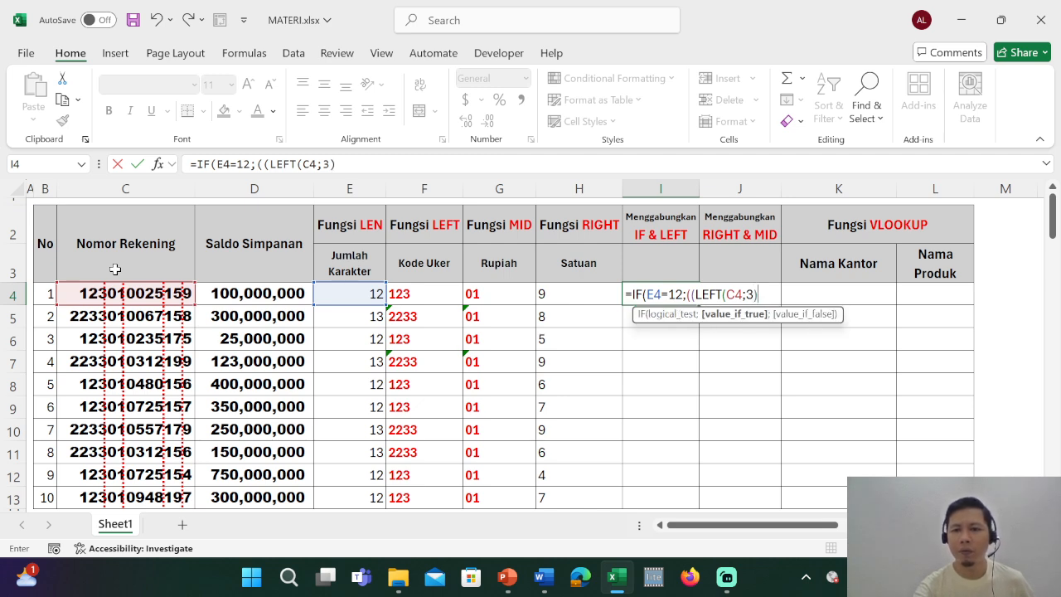
type(")")
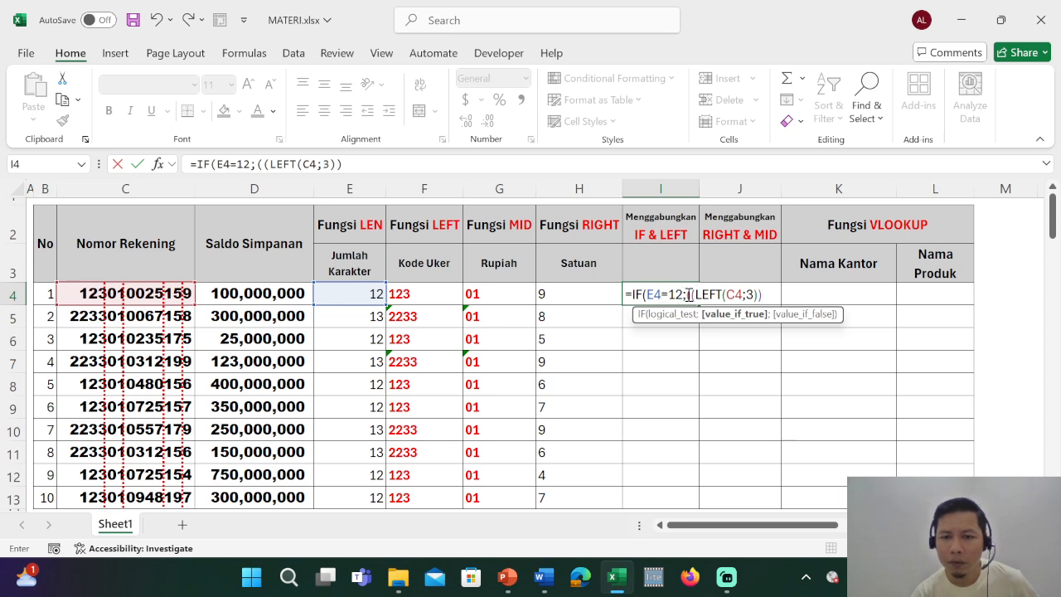
Remove the surplus opening parenthesis before LEFT so the true value reads (LEFT(C4;3)).
left_click_drag(686, 295, 766, 296)
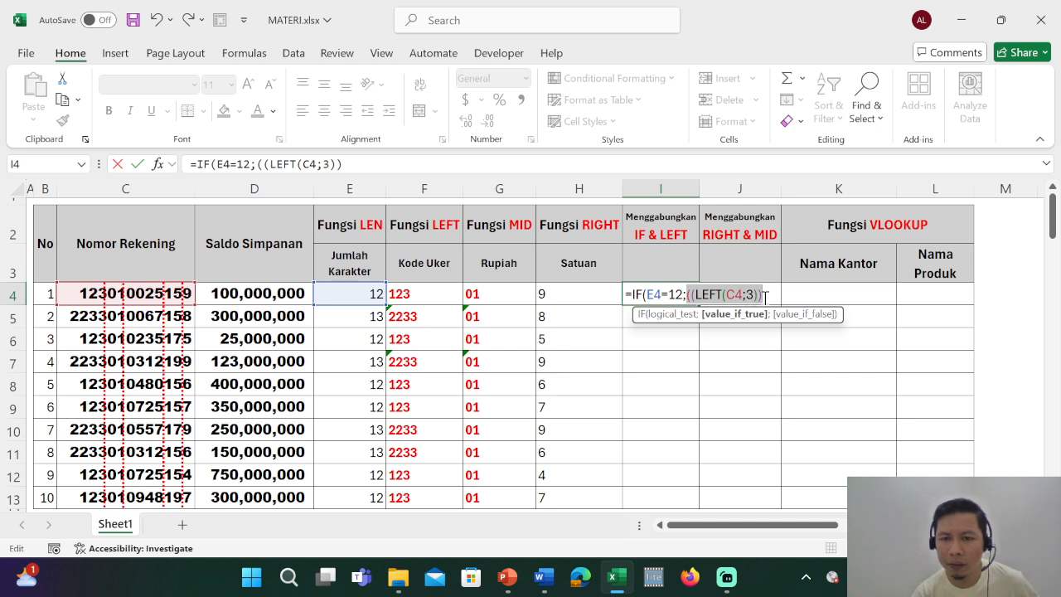
left_click(693, 294)
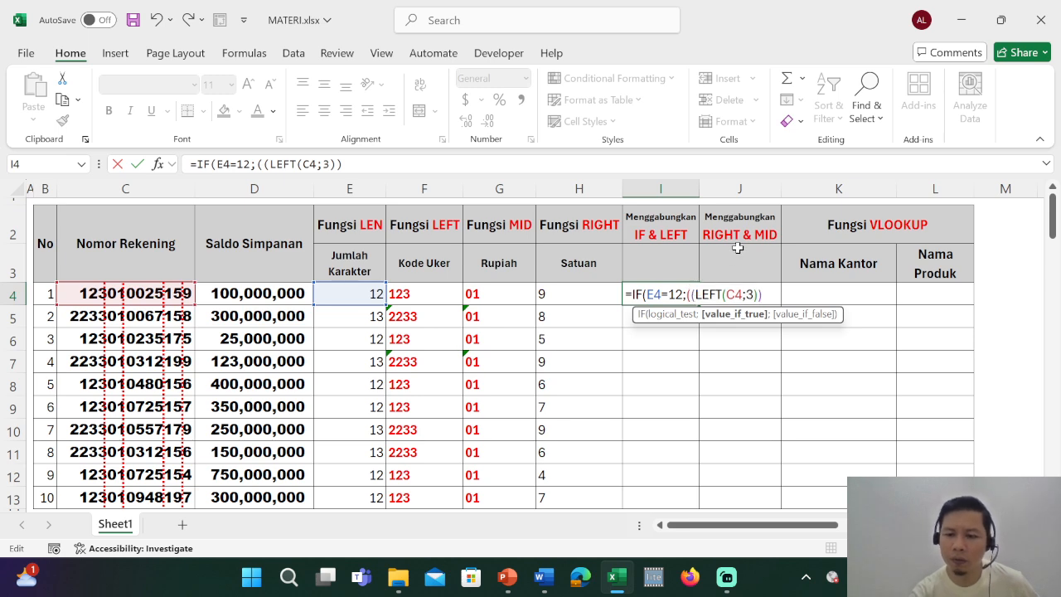
key("BackSpace")
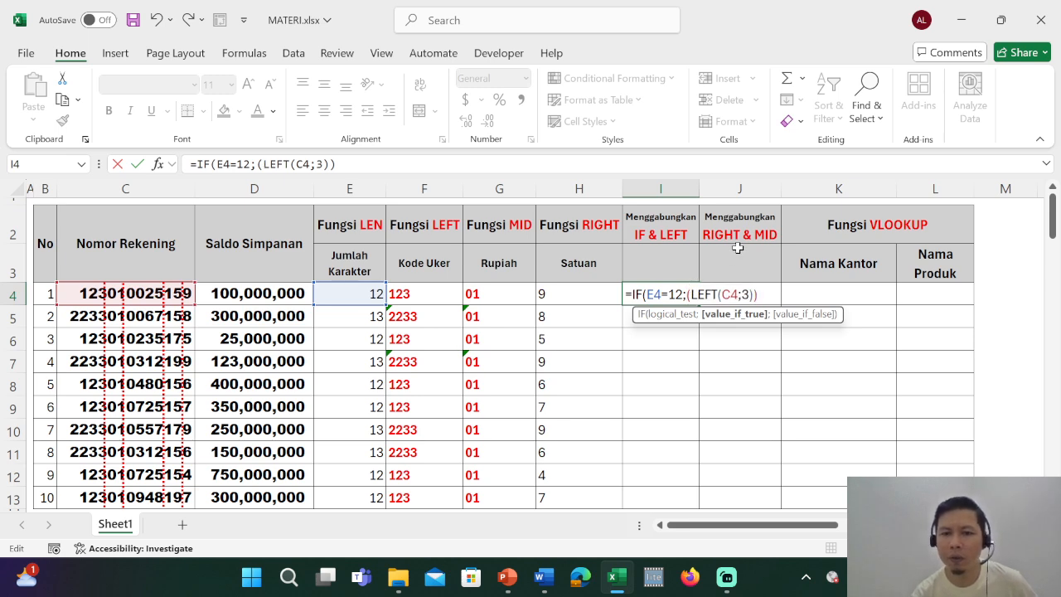
left_click(689, 295)
key("BackSpace")
left_click_drag(687, 295, 757, 294)
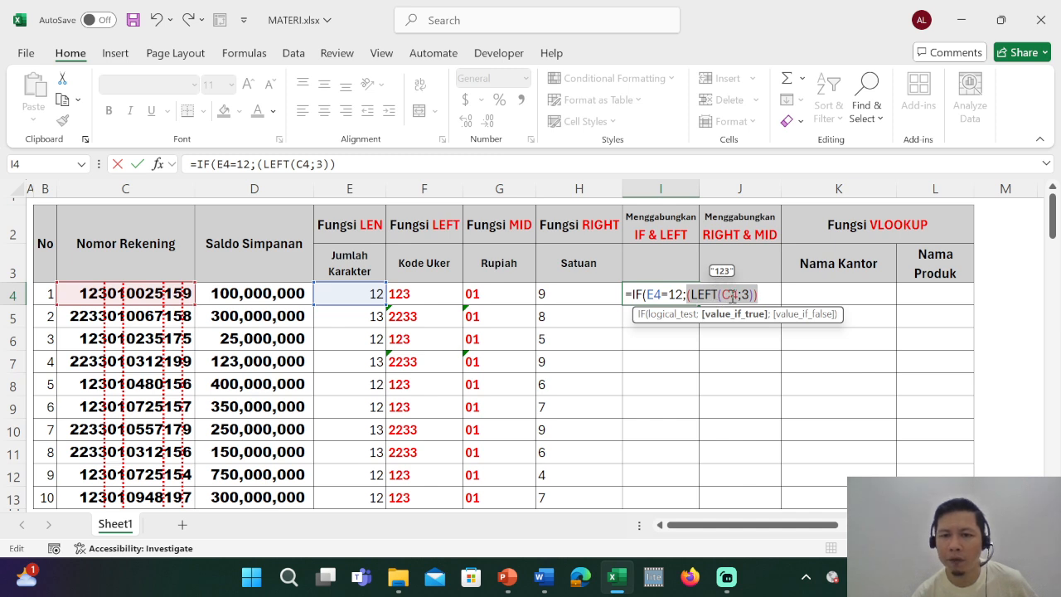
key("Right")
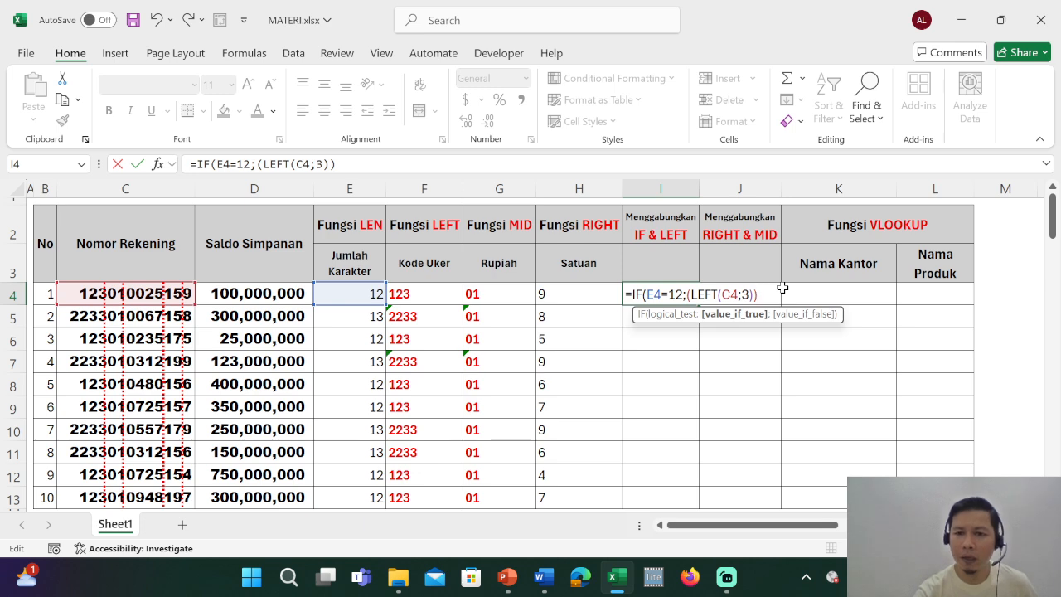
Complete the I4 formula with 0 as the value if false and fill it down to I13.
type(";")
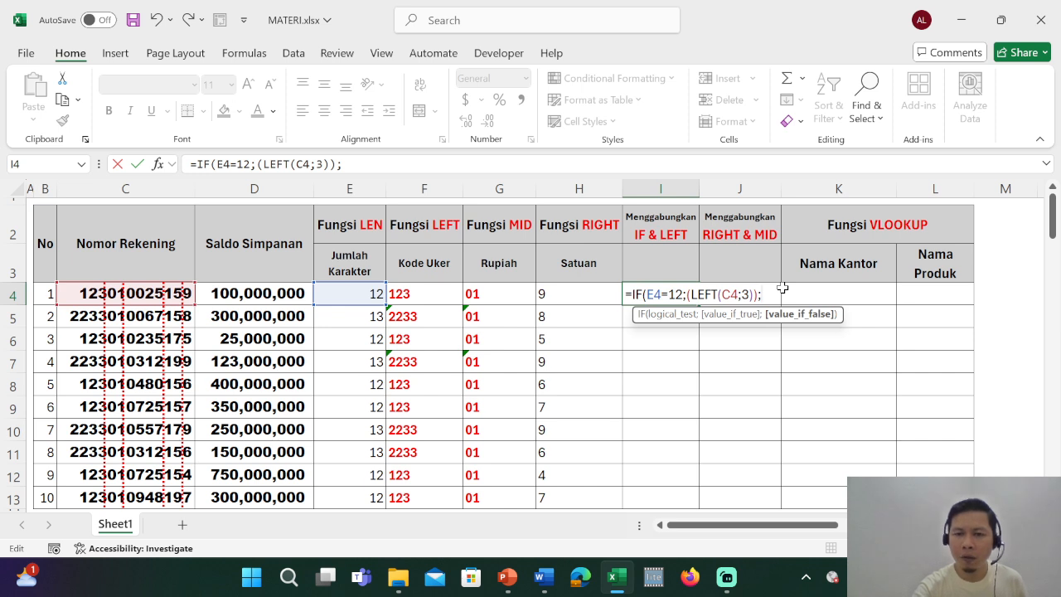
type("0")
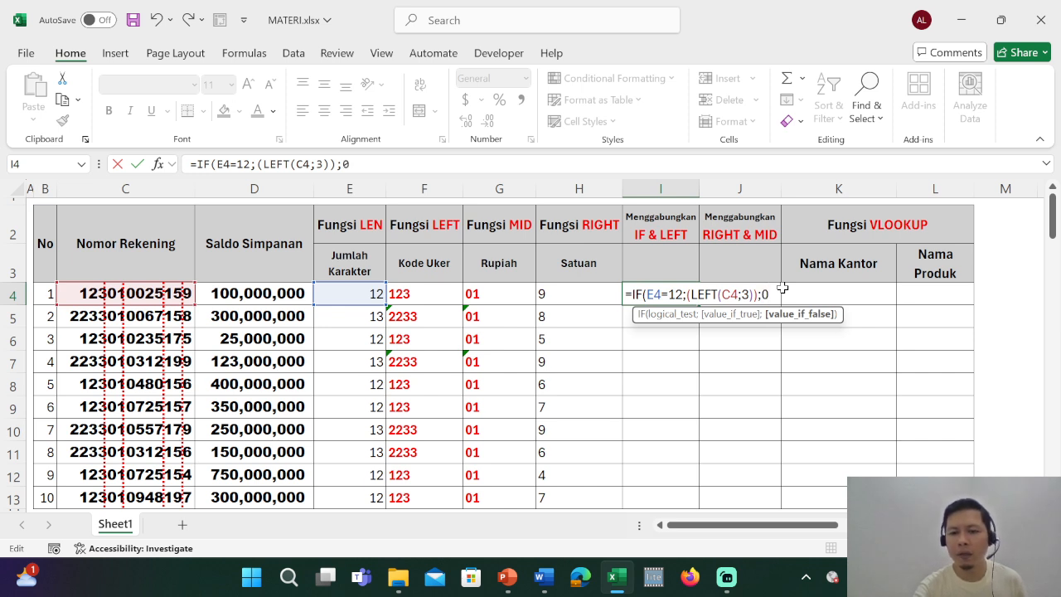
type(")")
key("Return")
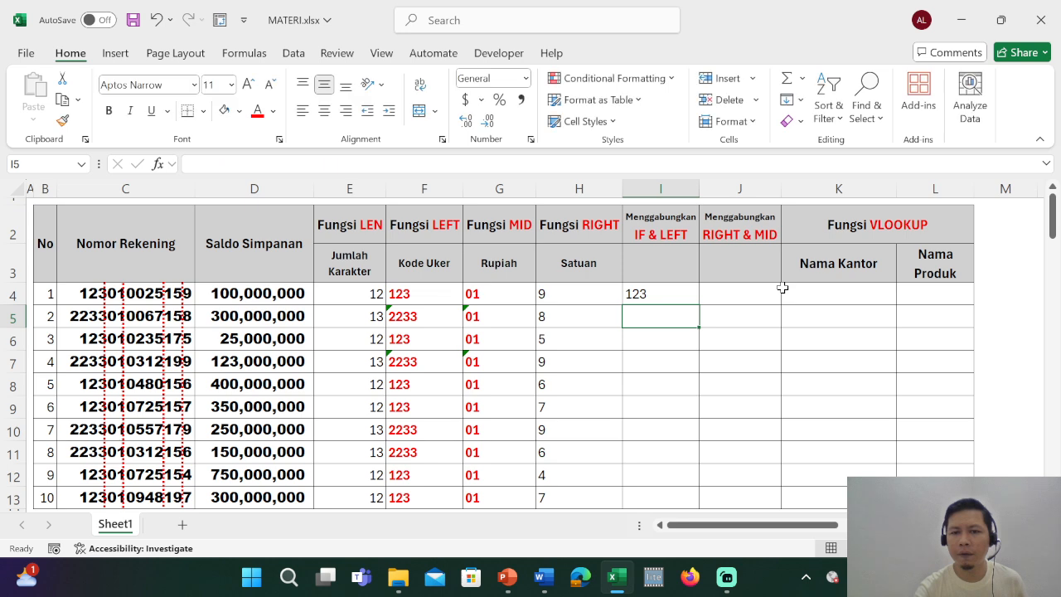
key("Up")
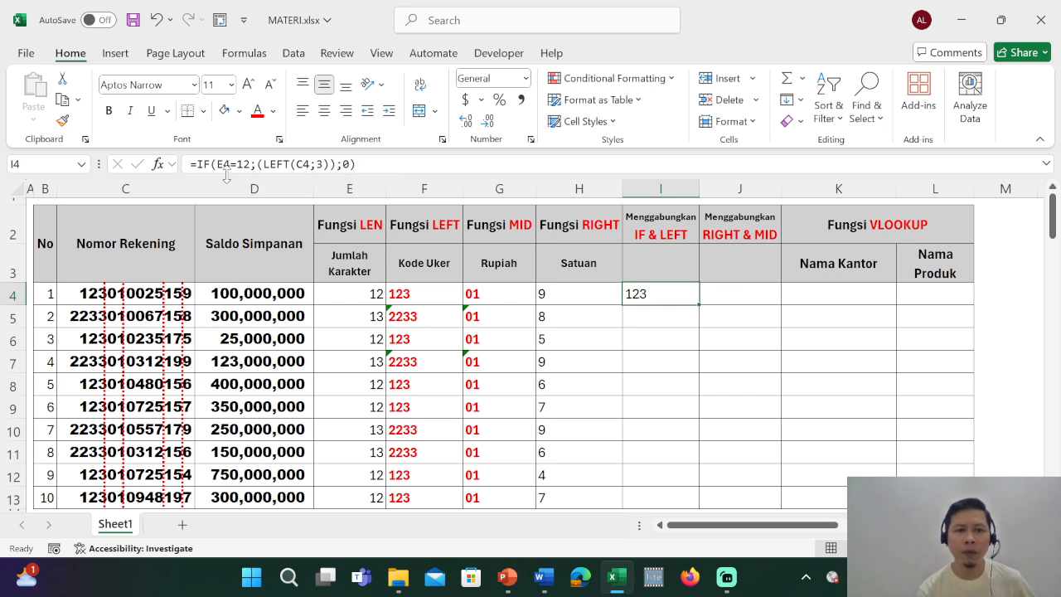
double_click(700, 306)
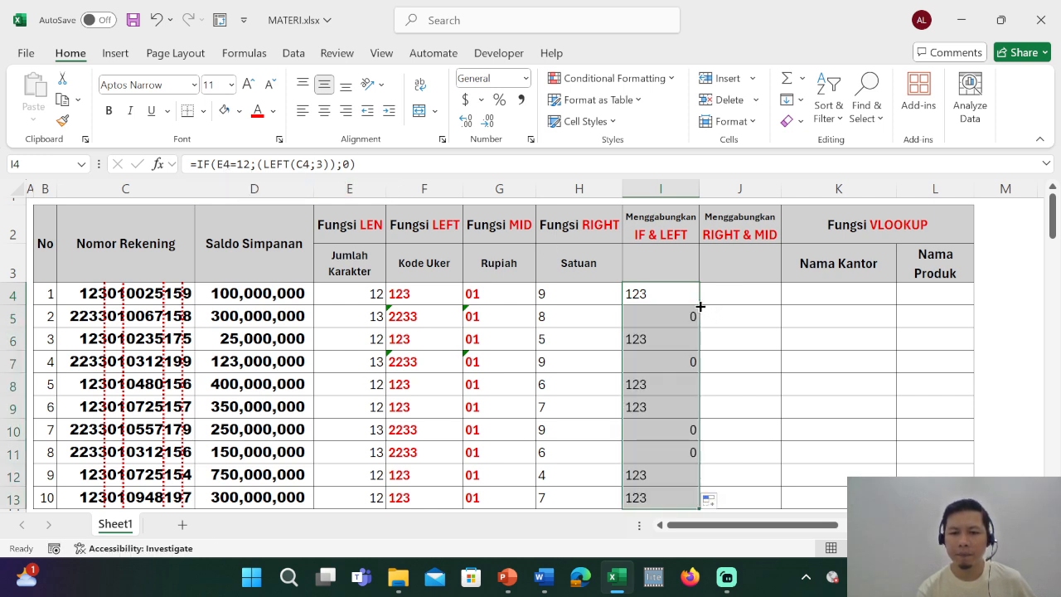
Check the IF & LEFT results in I5, I7, I10 and I11 and review the formula in I4.
left_click(668, 317)
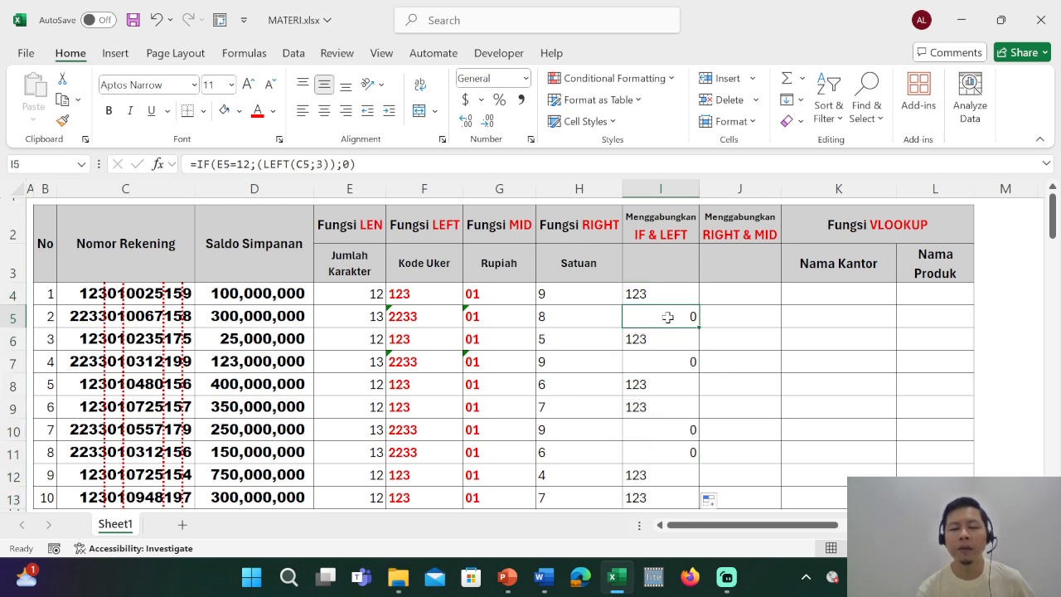
left_click(665, 356)
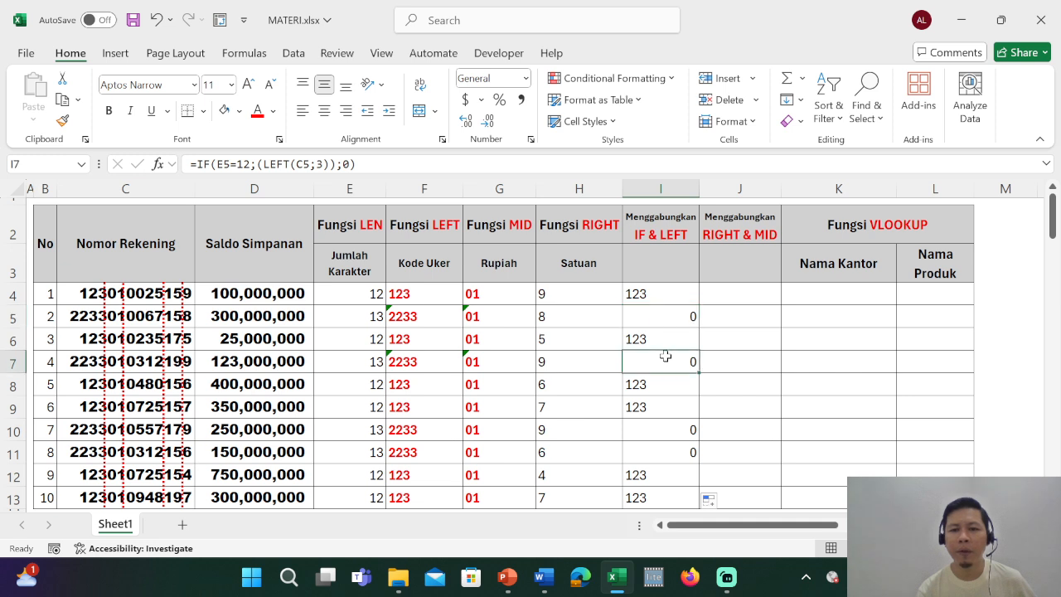
left_click(673, 432)
left_click(686, 459)
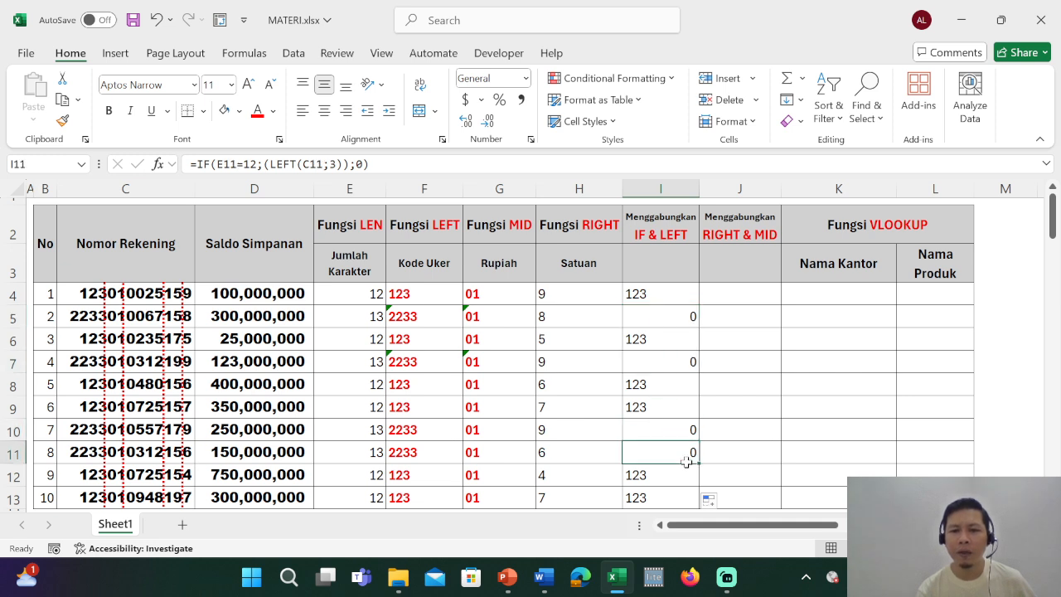
double_click(646, 296)
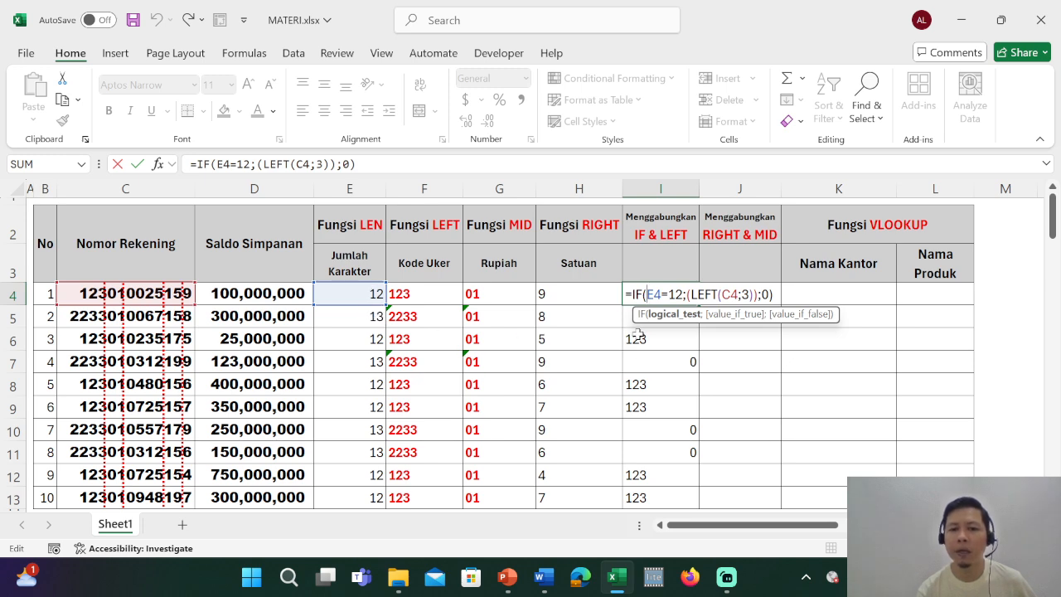
key("Return")
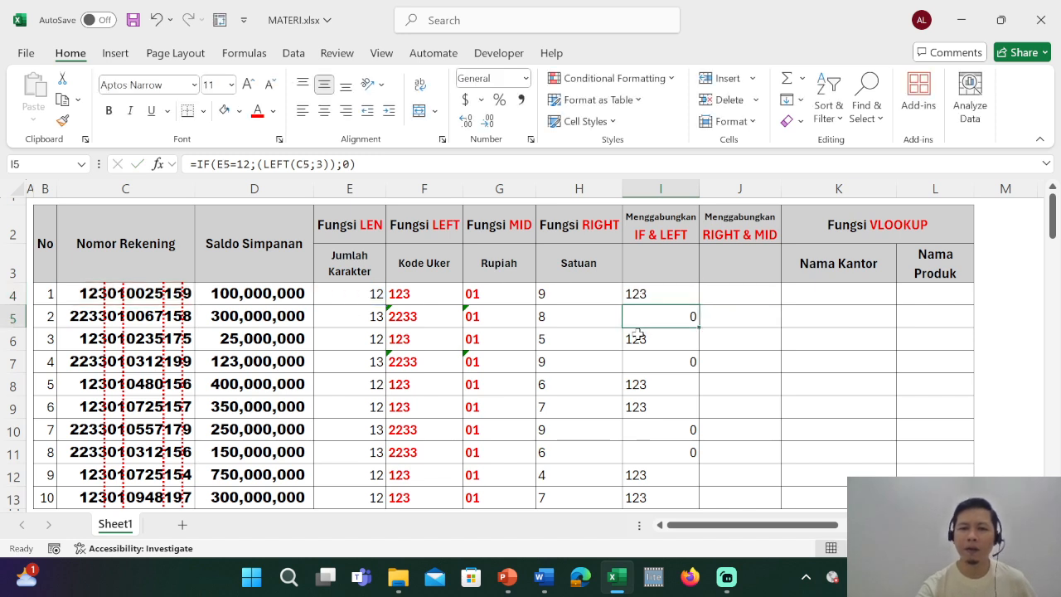
key("Up")
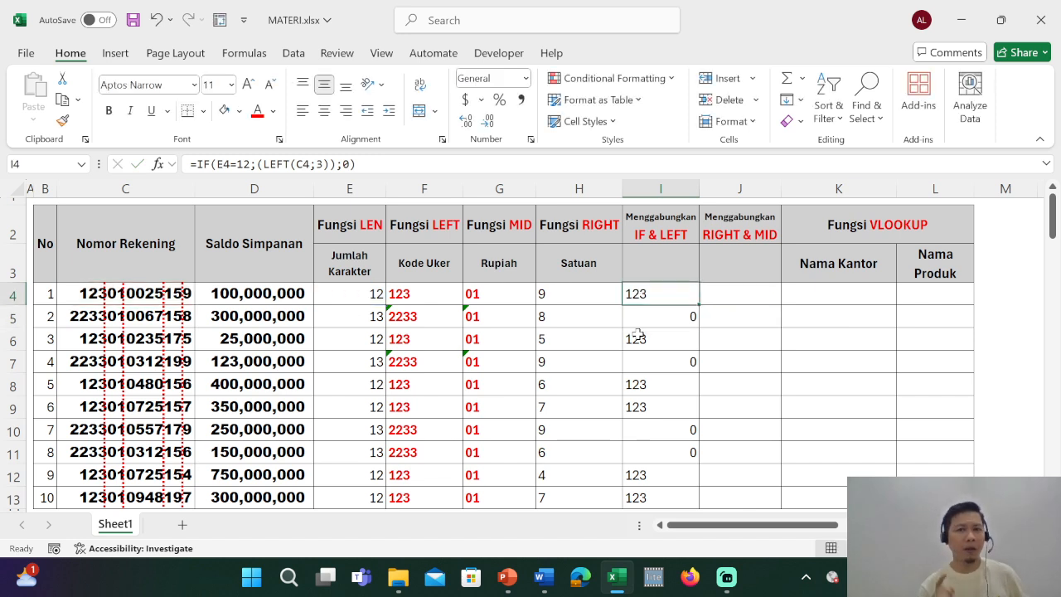
Insert a nested IF before the 0 in I4's formula, with E4=13 as its logical test.
left_click(345, 165)
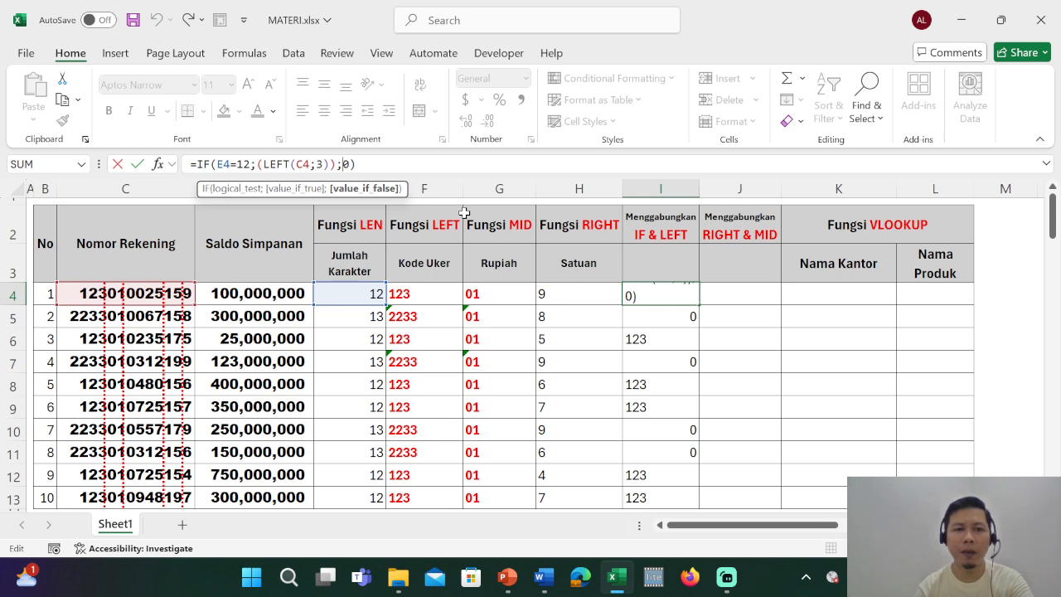
type("if")
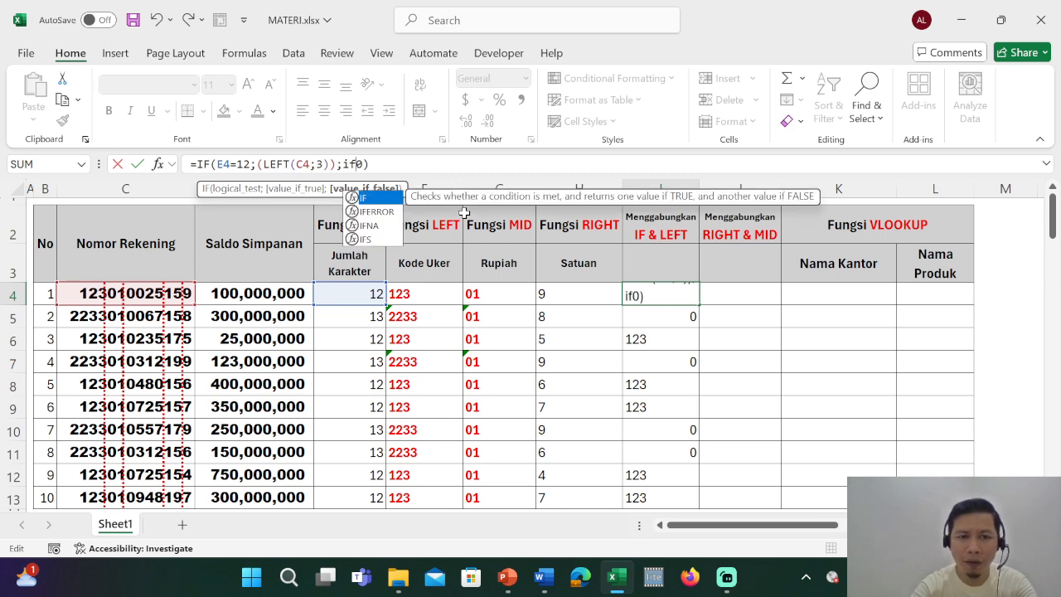
type("(")
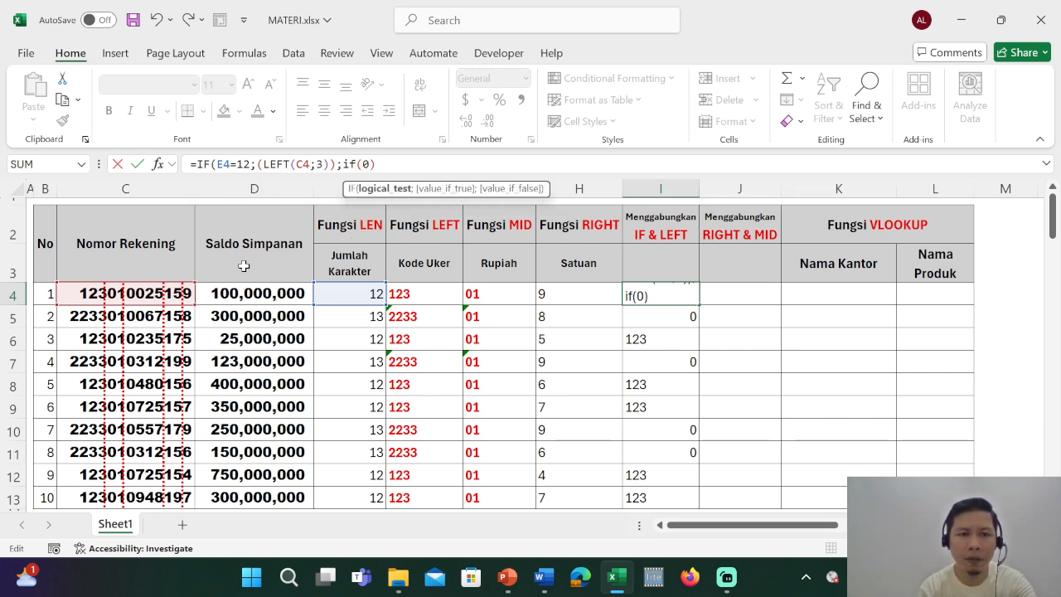
left_click(353, 293)
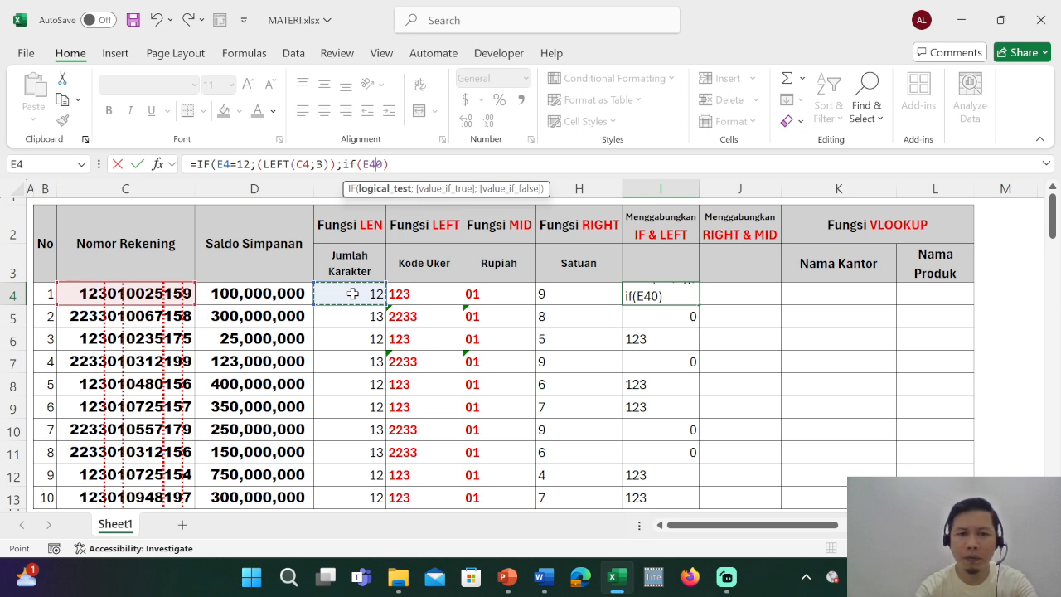
type(";")
key("Left")
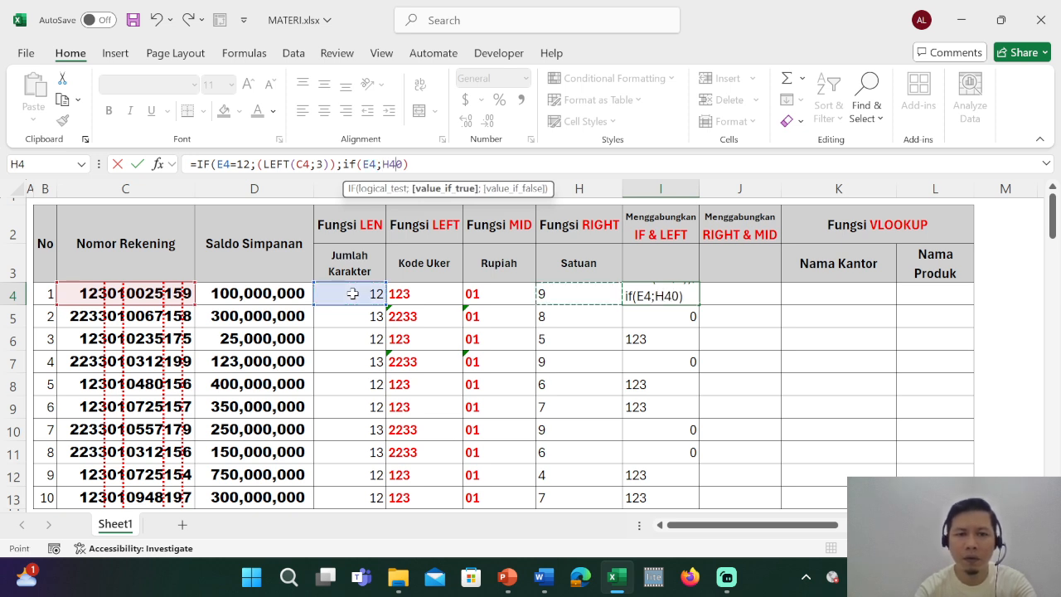
key("BackSpace")
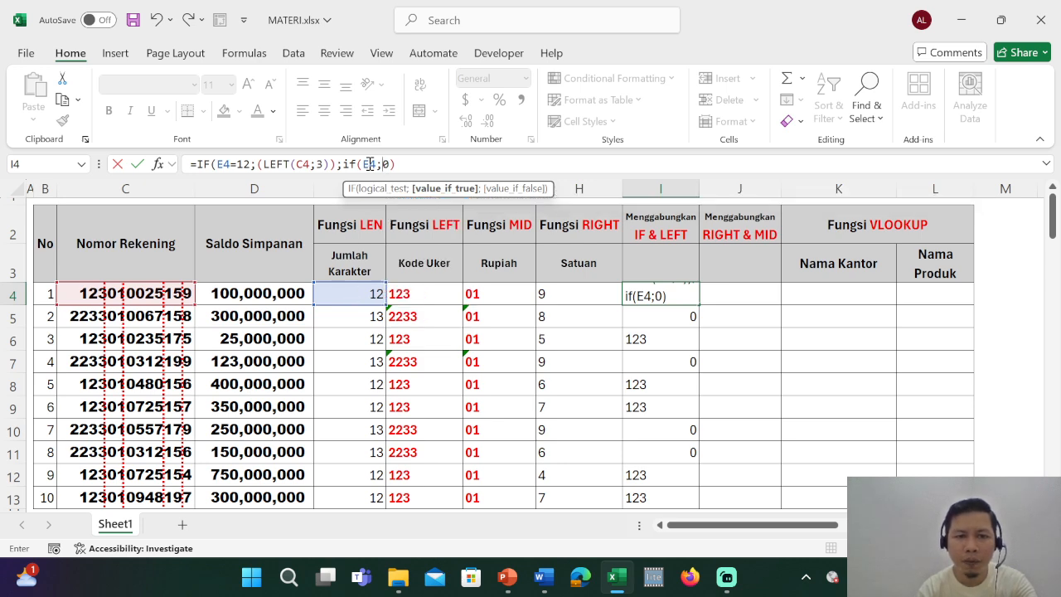
left_click(370, 164)
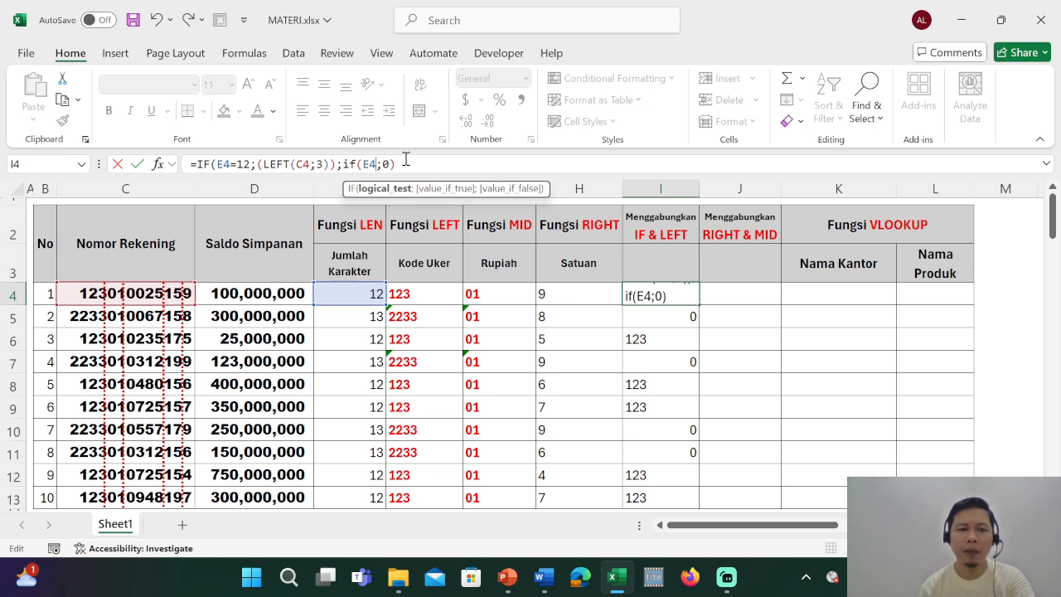
type("=")
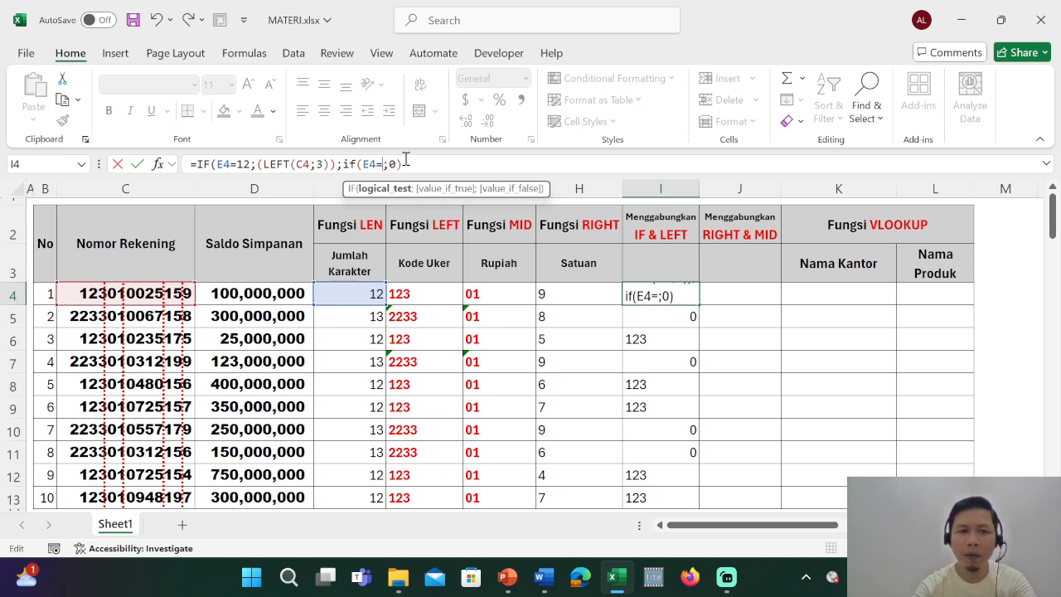
type("13")
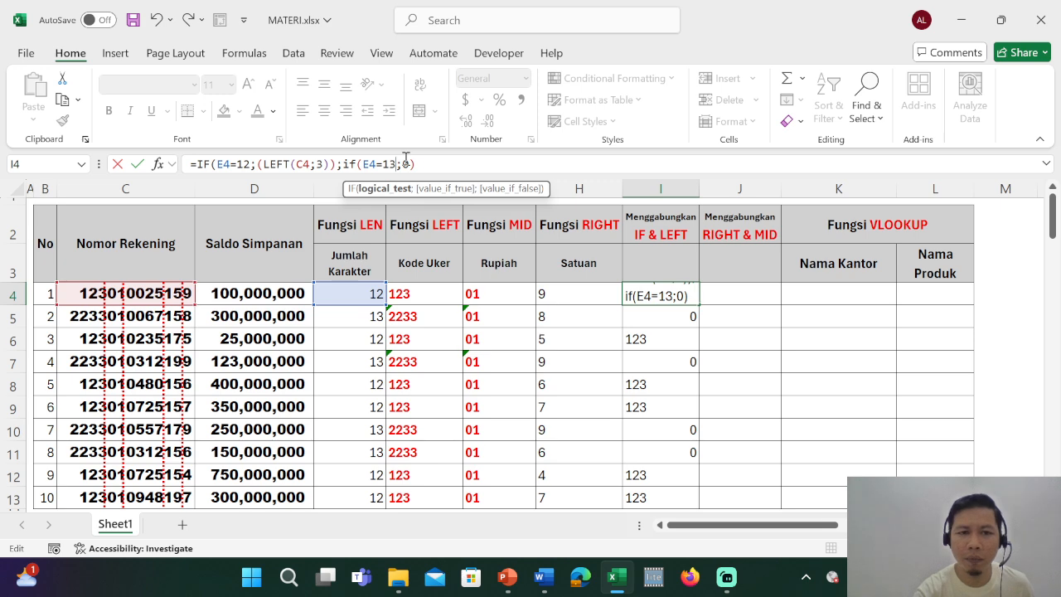
Add (LEFT(C4;4)) as the nested IF's value if true, keep 0 as its value if false, and close both IF functions.
type(";(")
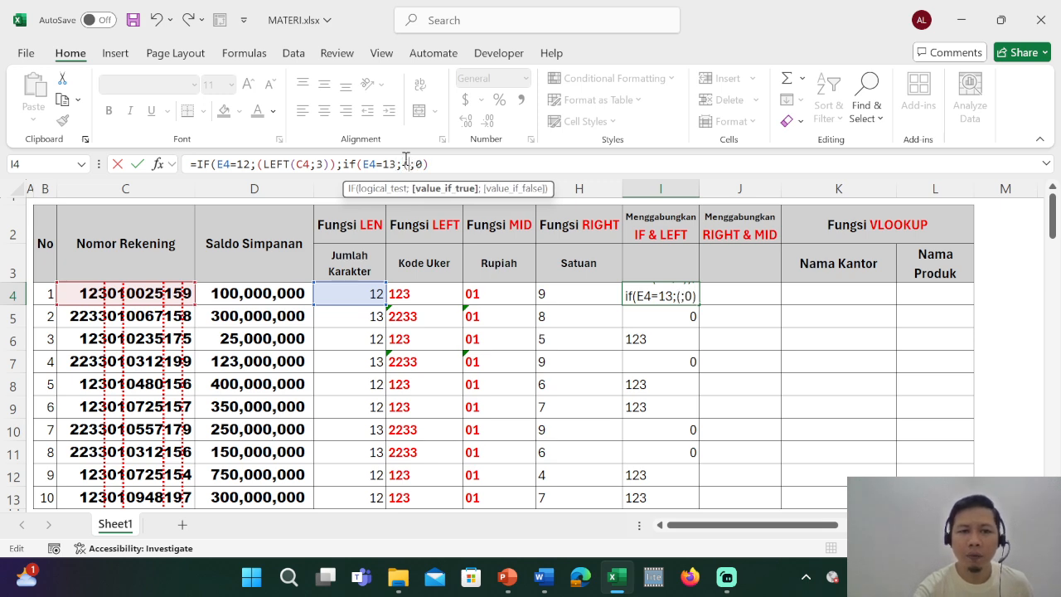
type("left")
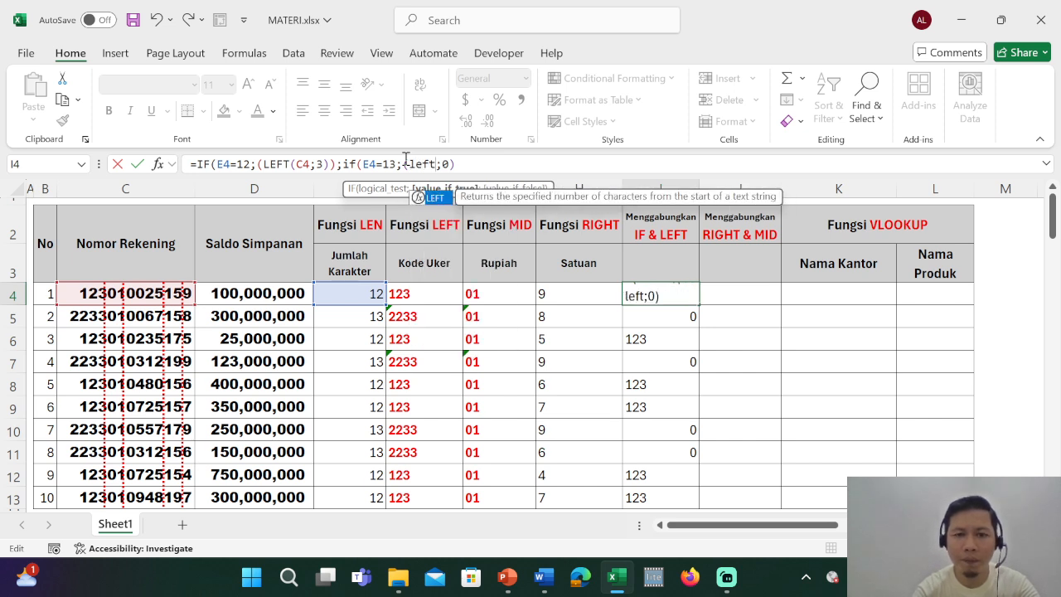
type("(")
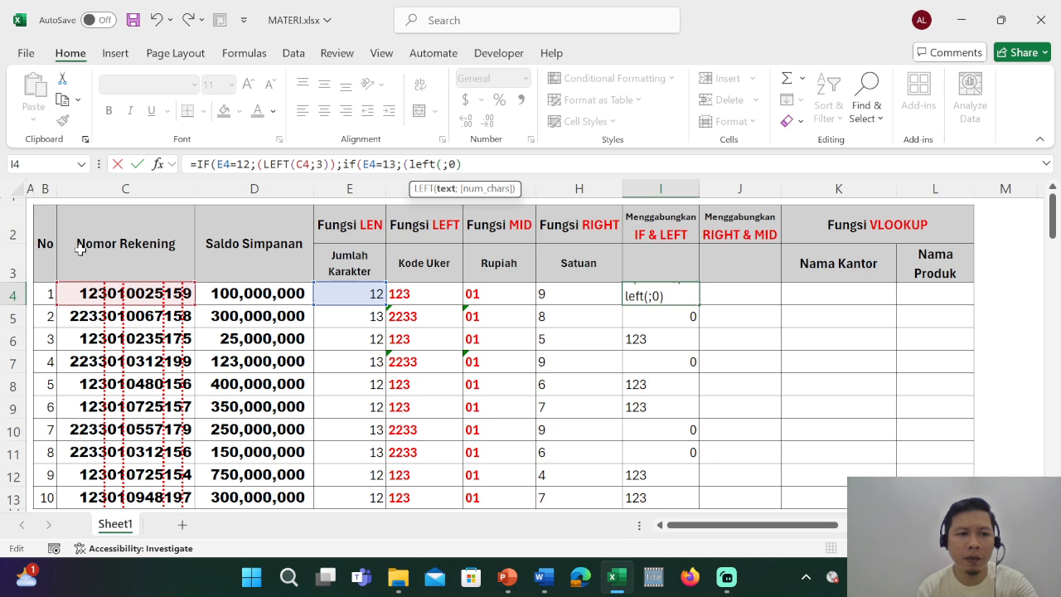
left_click(74, 294)
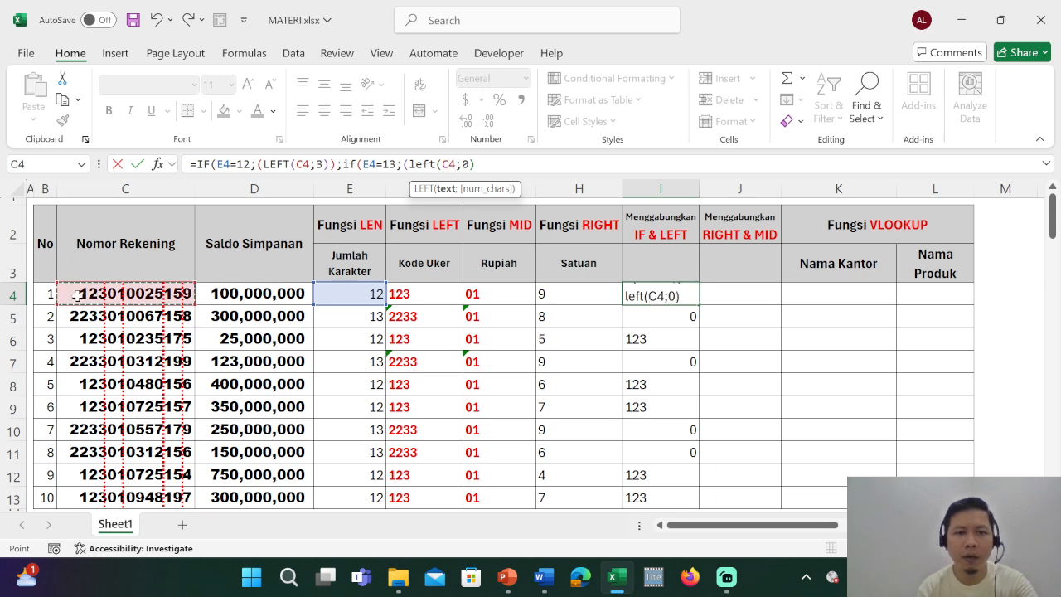
type(";4")
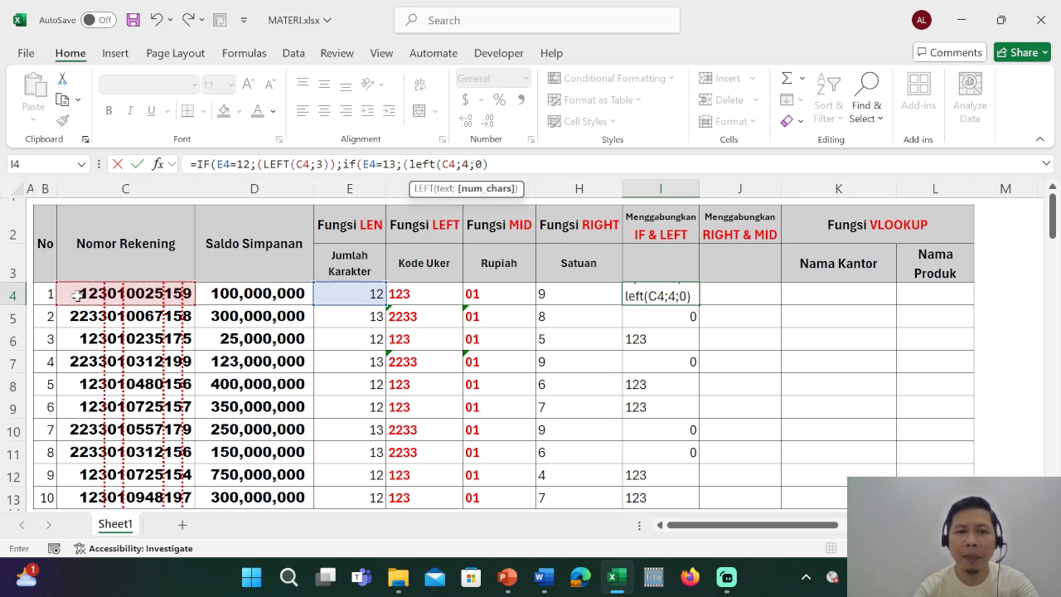
type(")")
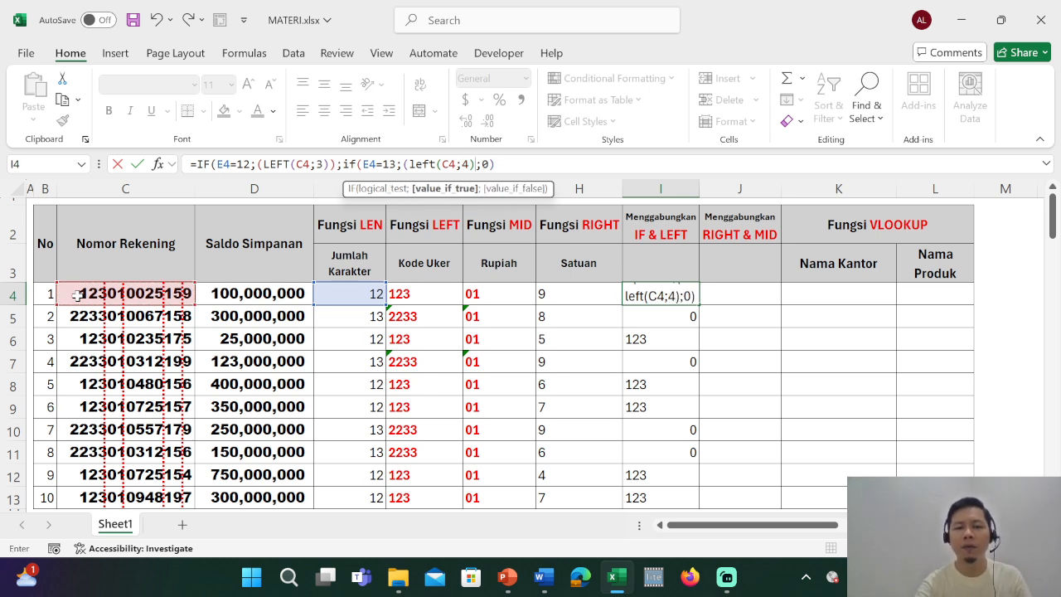
type(")")
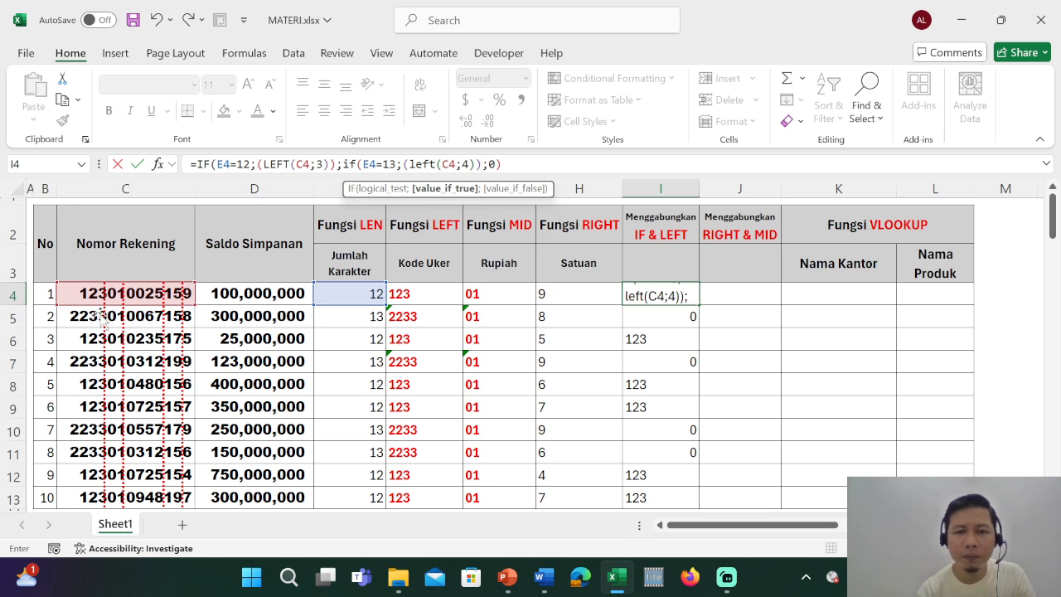
left_click(501, 163)
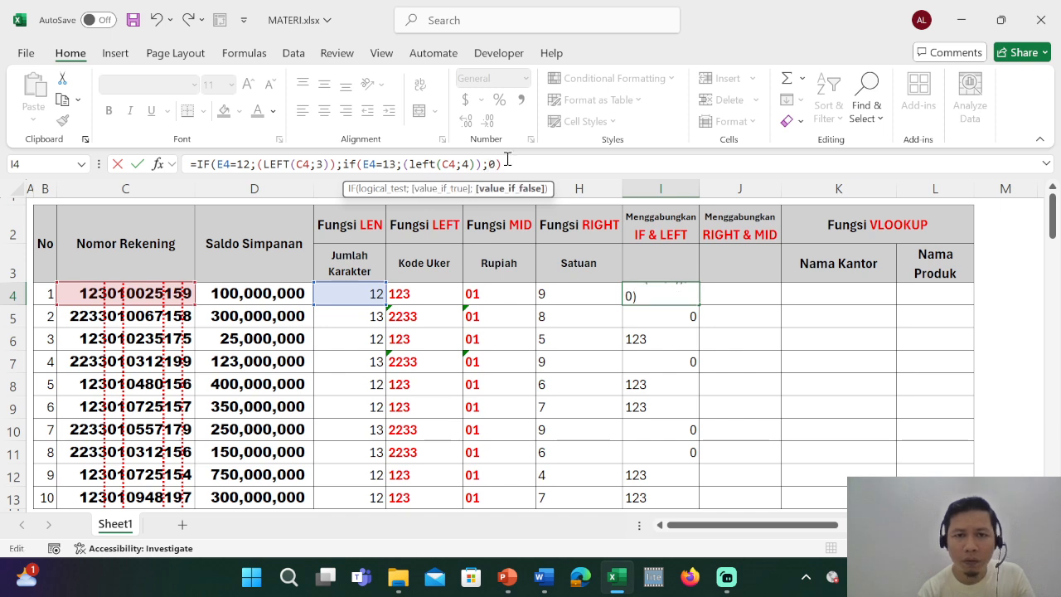
type(")")
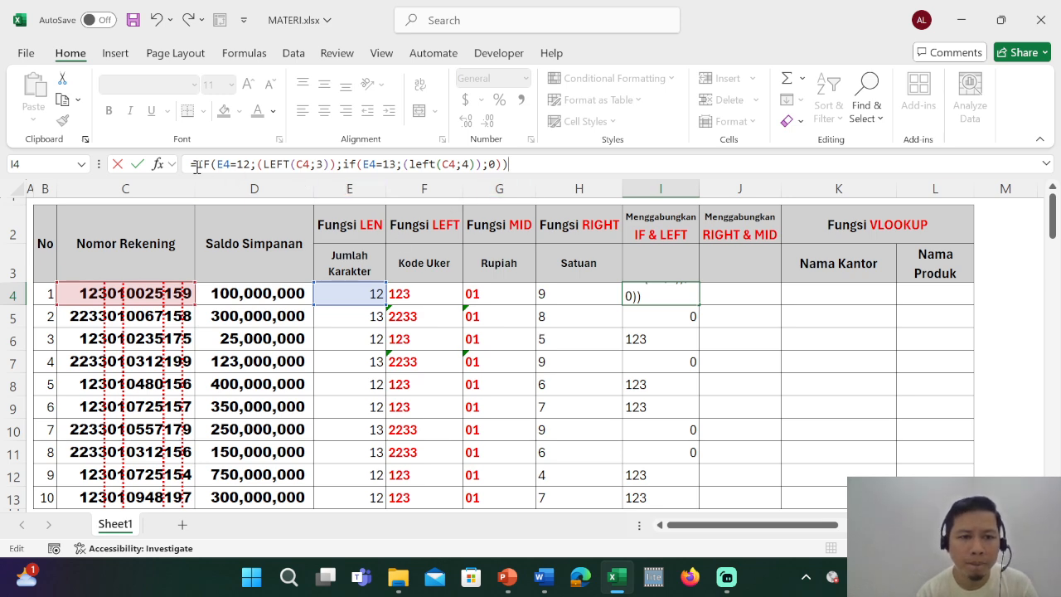
Review each part of I4's nested IF formula: both length tests, both LEFT values and the final 0 with its closing parentheses.
left_click_drag(196, 164, 251, 165)
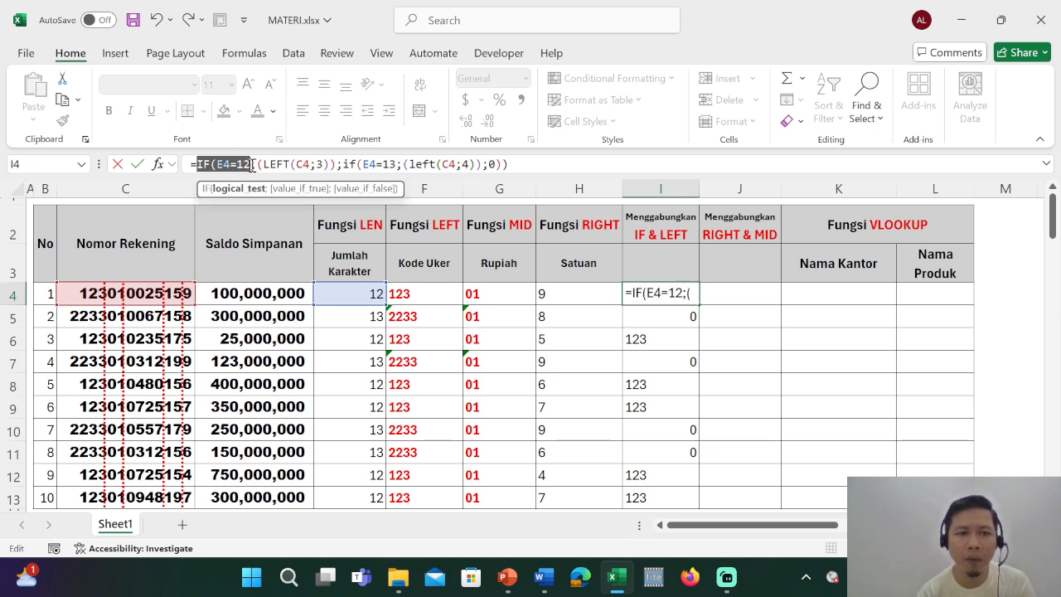
left_click_drag(250, 165, 336, 166)
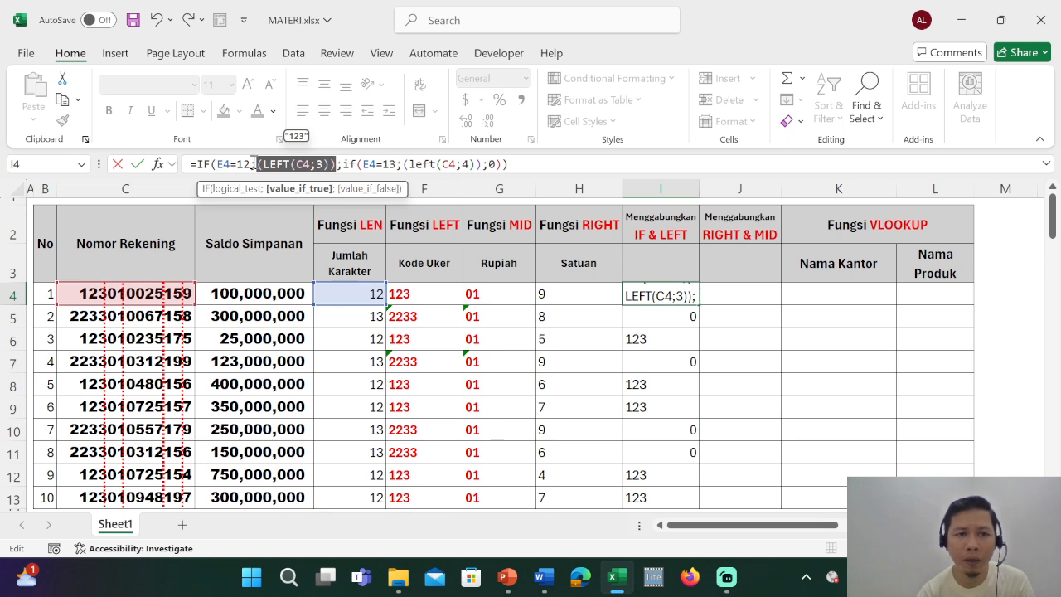
left_click(340, 164)
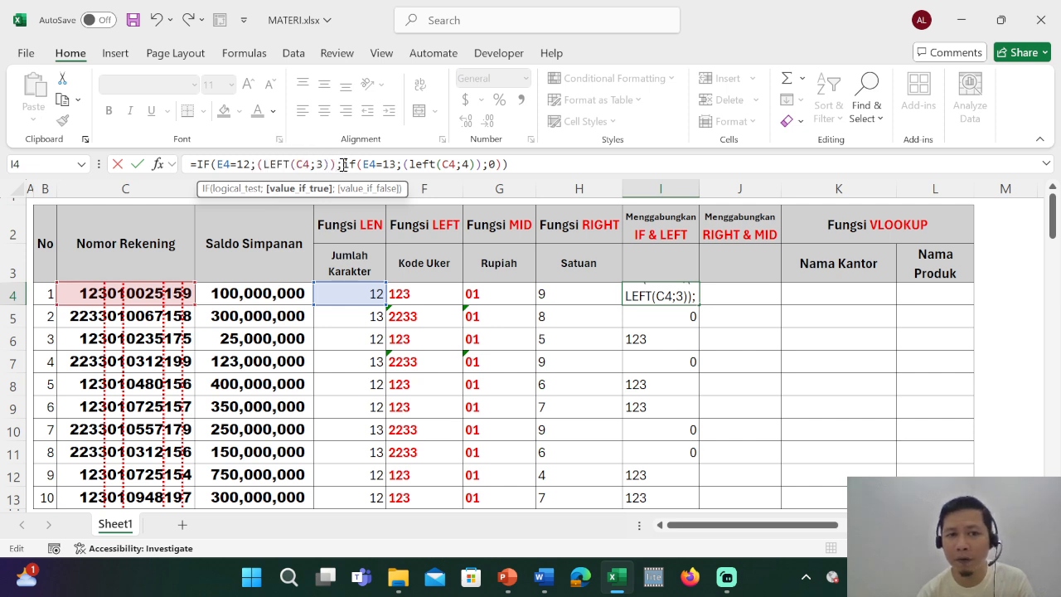
left_click(355, 164)
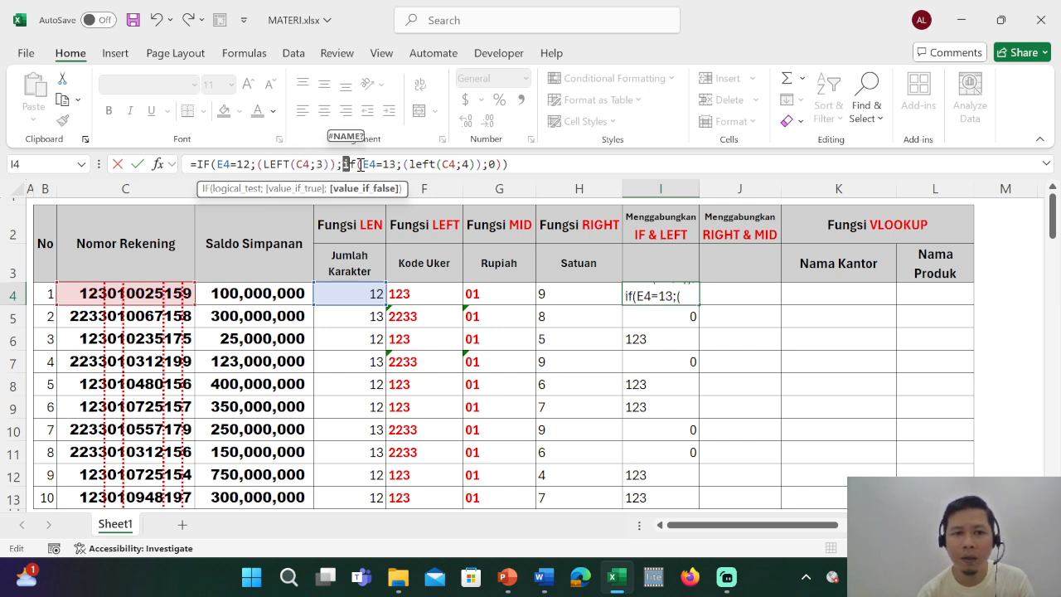
left_click_drag(357, 164, 405, 164)
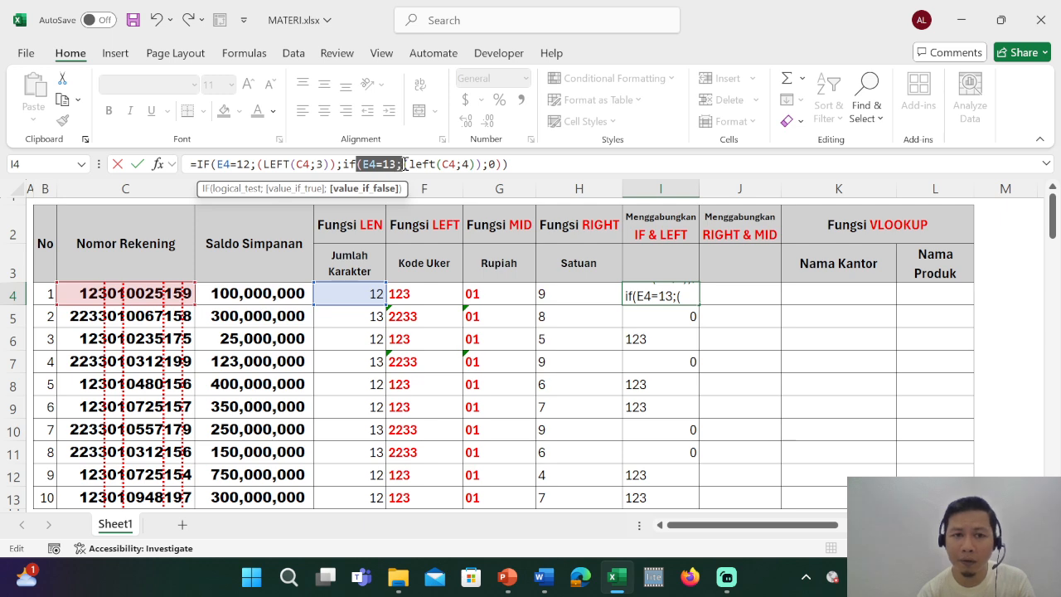
left_click(406, 164)
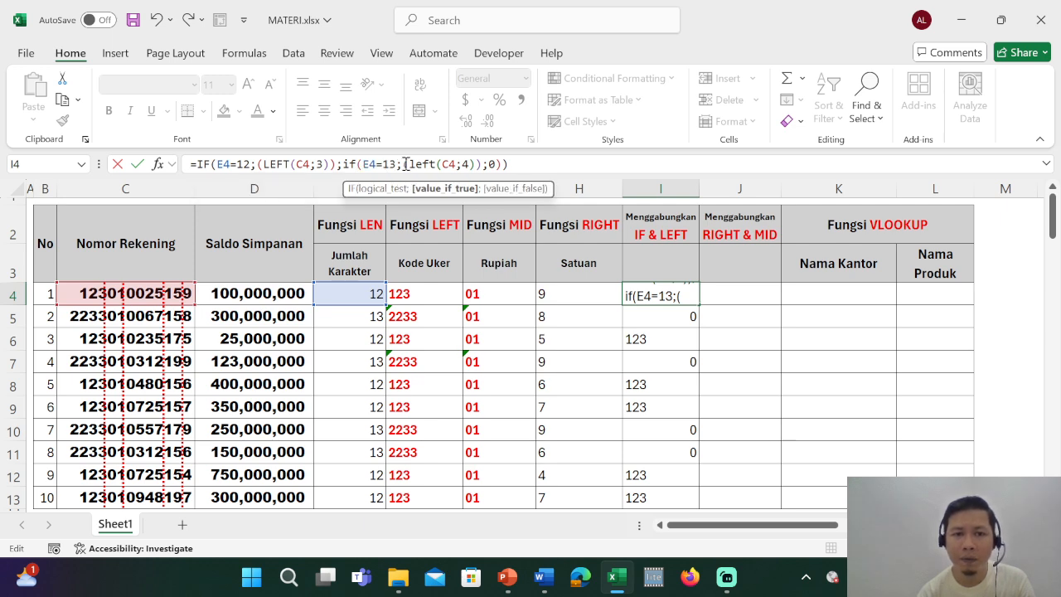
type("(")
left_click_drag(404, 164, 484, 163)
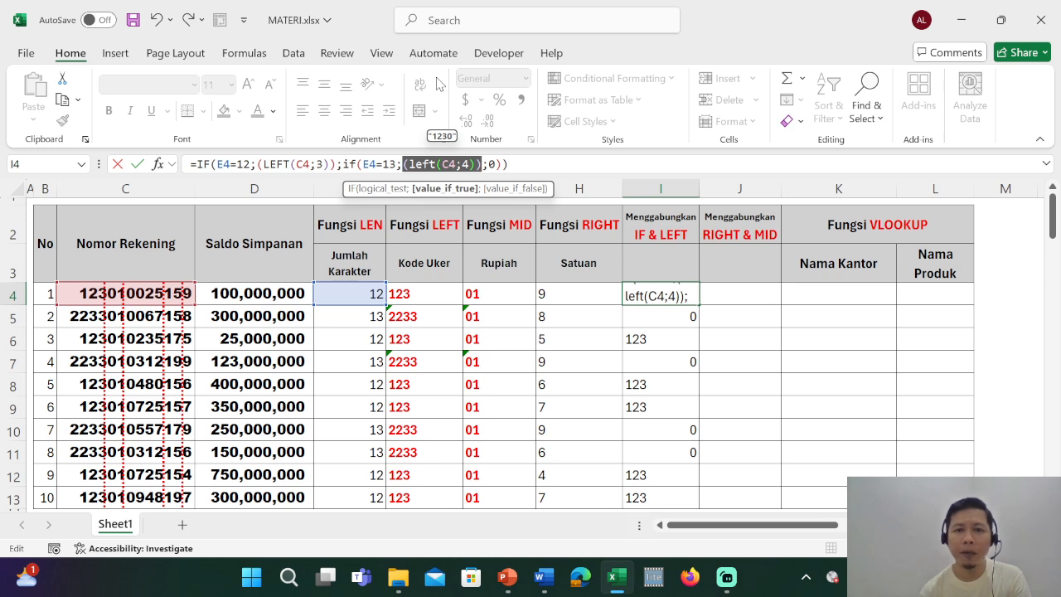
left_click(486, 164)
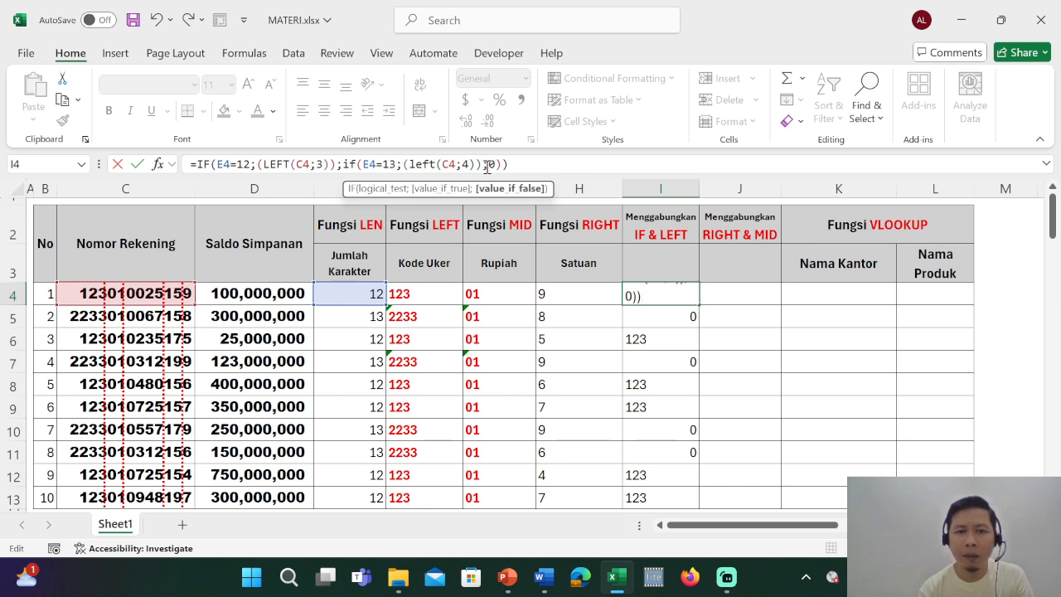
left_click_drag(484, 165, 491, 164)
left_click(490, 164)
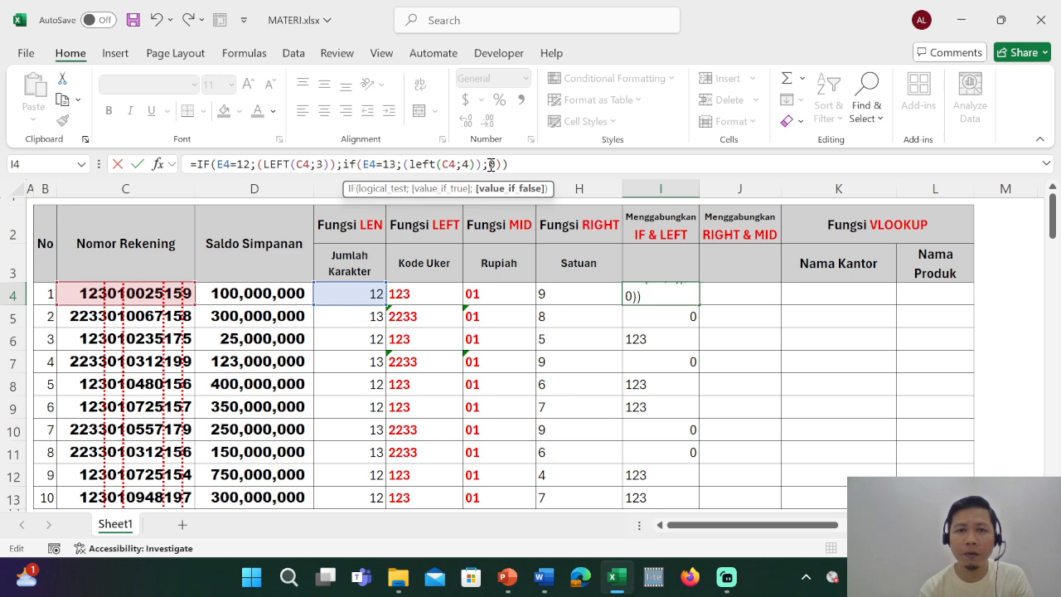
left_click_drag(488, 164, 494, 164)
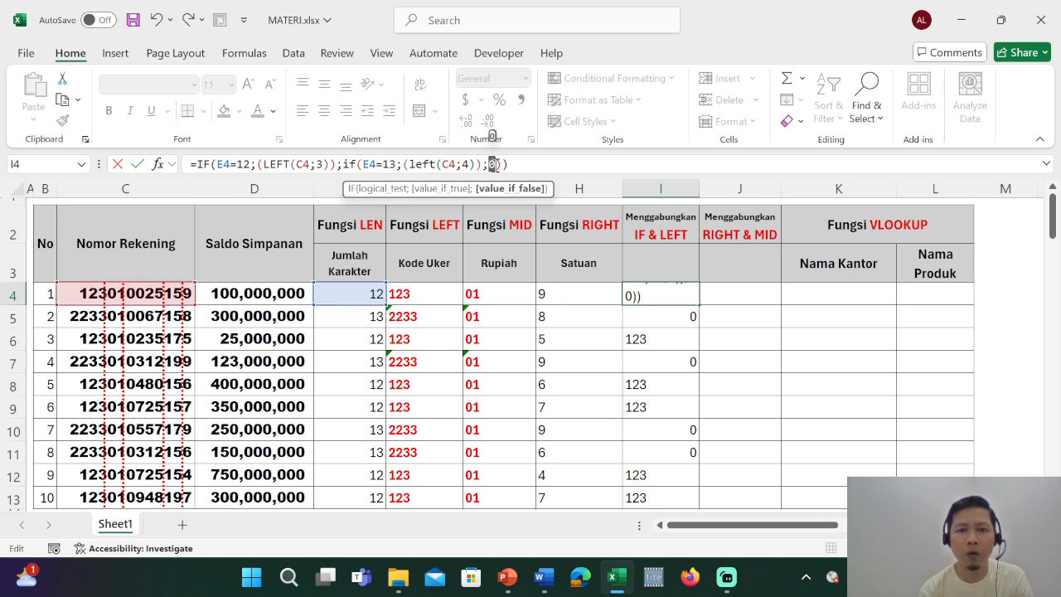
left_click_drag(493, 165, 515, 167)
left_click(526, 163)
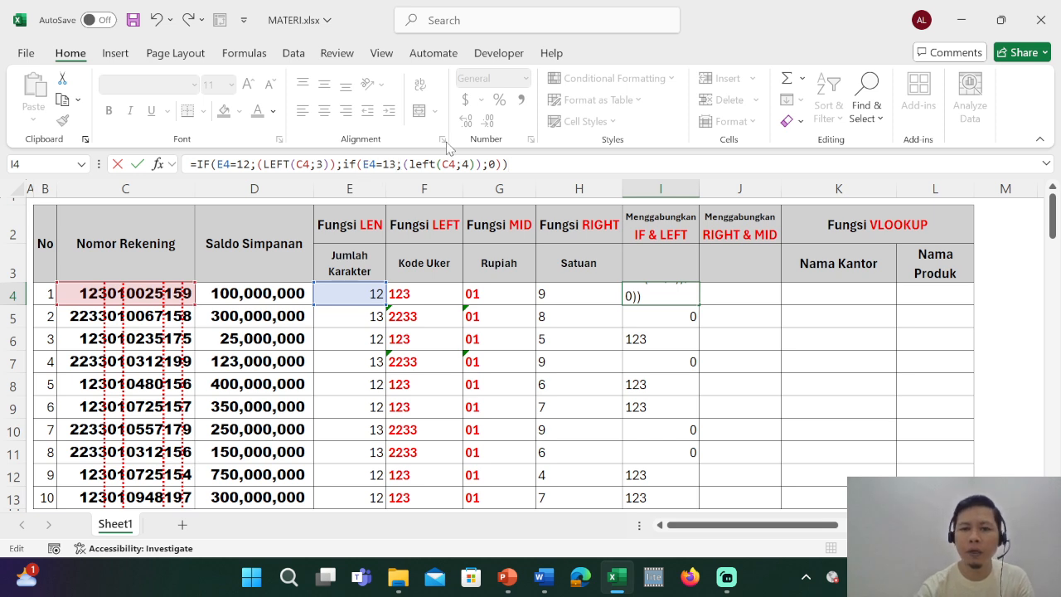
Confirm the nested IF & LEFT formula in I4 and fill it down to I13.
key("Return")
key("Up")
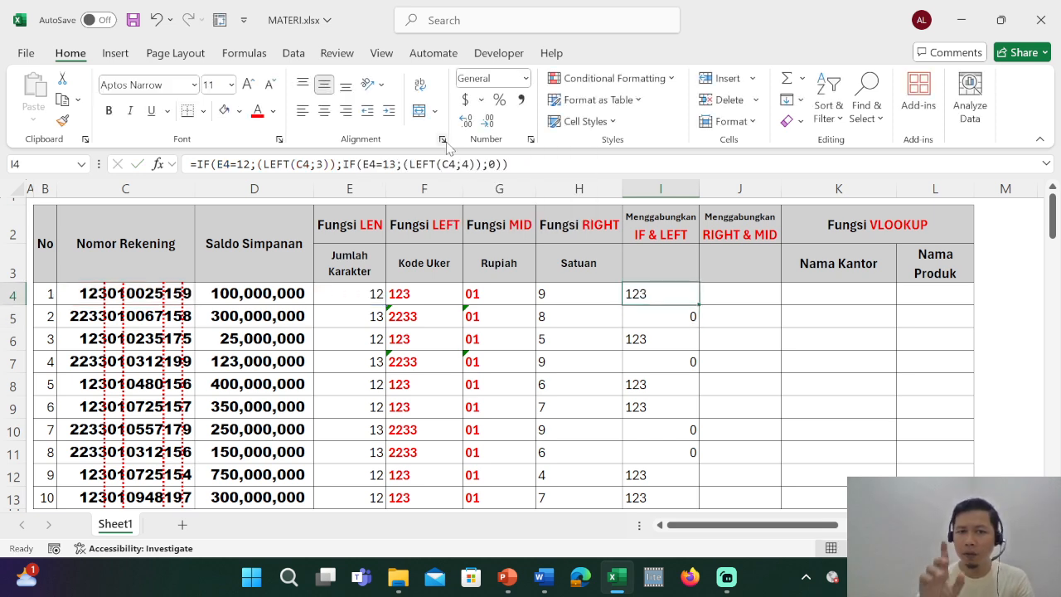
double_click(698, 304)
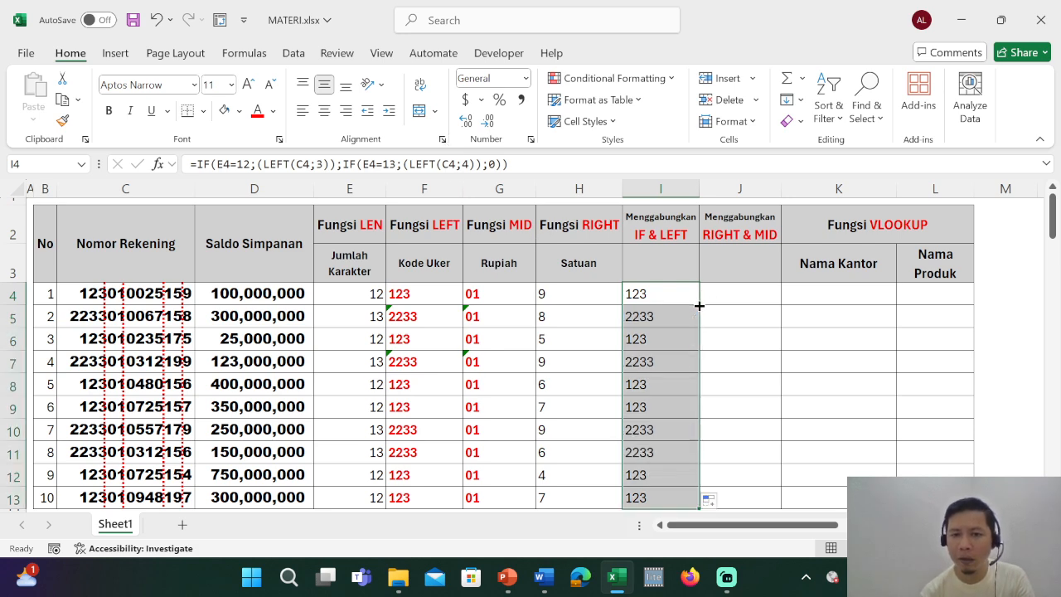
Check the IF & LEFT results in I4 to I10 and compare I4:I13 with the Kode Uker values in F4:F13.
left_click(654, 299)
left_click(662, 320)
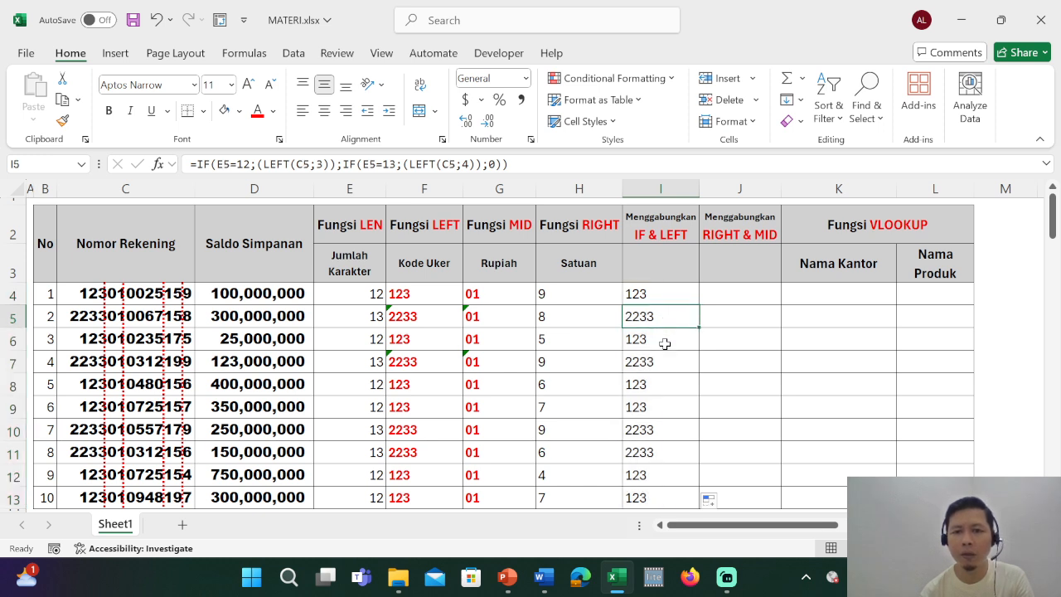
left_click(666, 342)
left_click(665, 361)
left_click(667, 384)
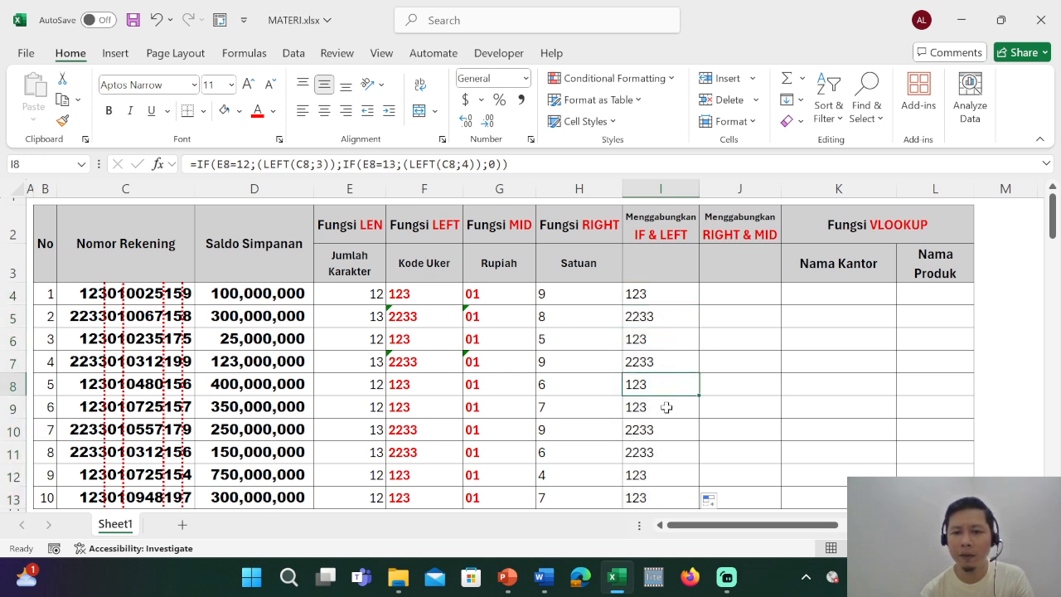
left_click(668, 406)
left_click(668, 431)
left_click_drag(424, 295, 439, 497)
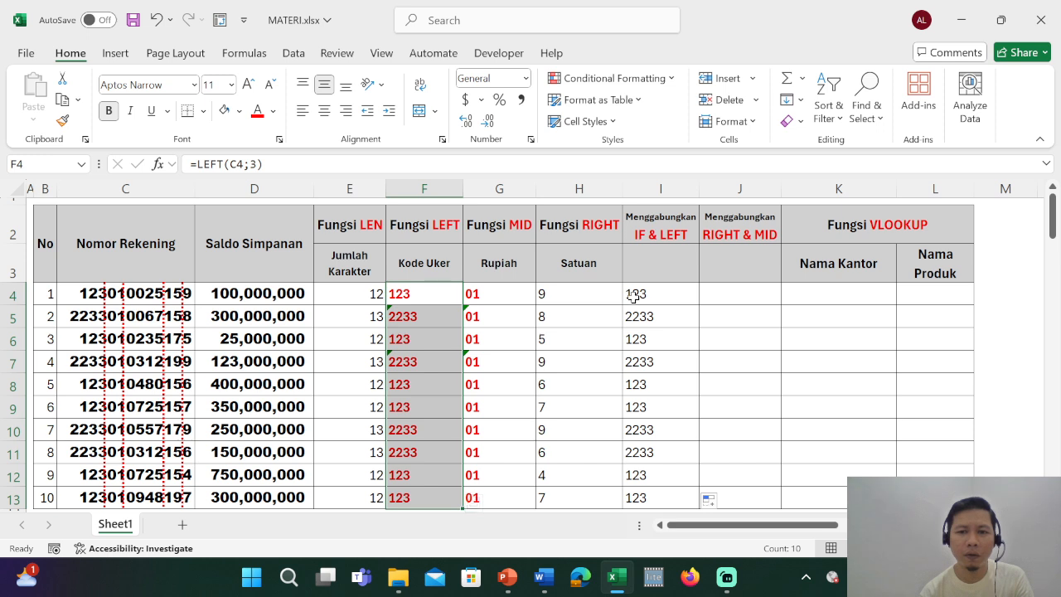
left_click_drag(636, 297, 639, 494)
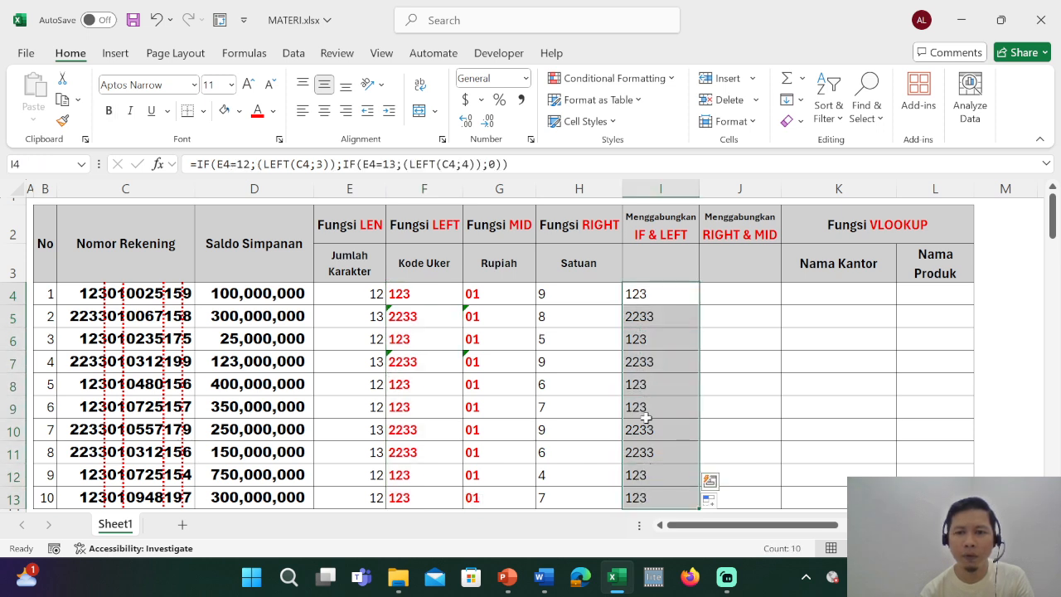
Review the Rupiah codes in G4:G13 and G4's MID formula against the empty RIGHT & MID cell J4.
left_click(654, 296)
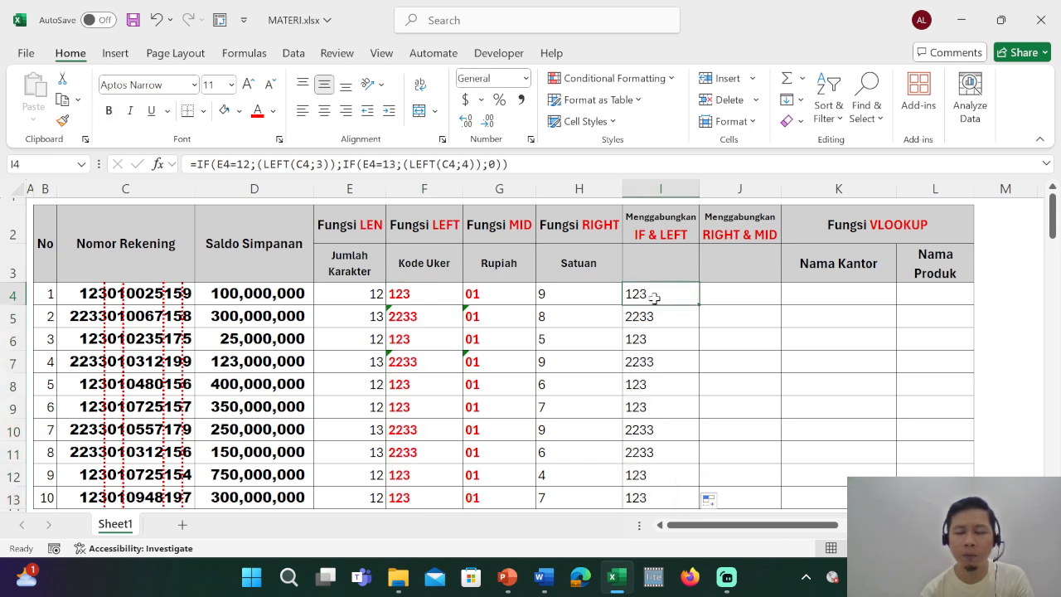
left_click(718, 293)
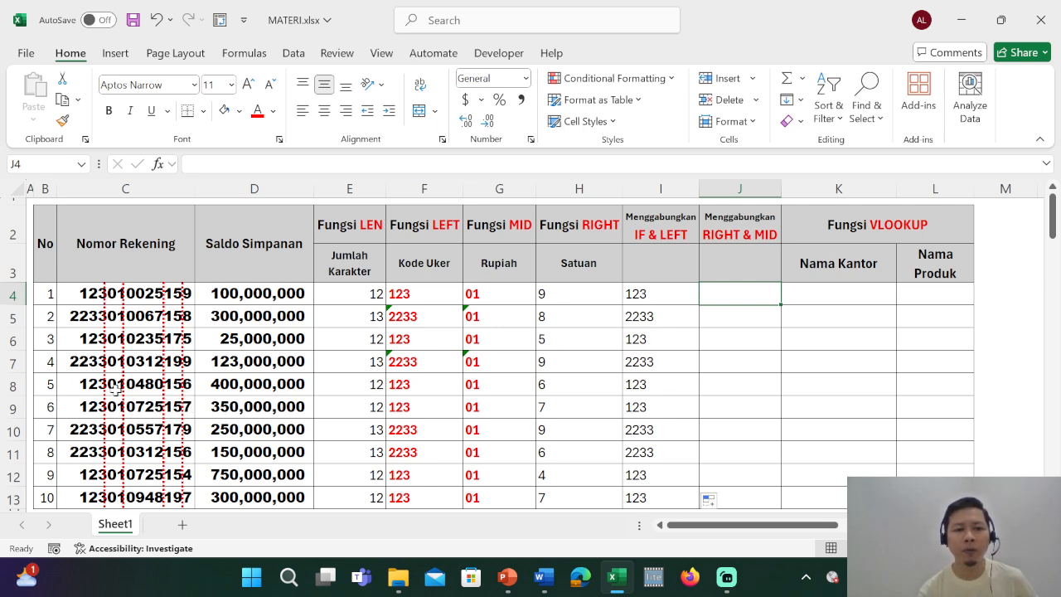
left_click_drag(479, 295, 482, 497)
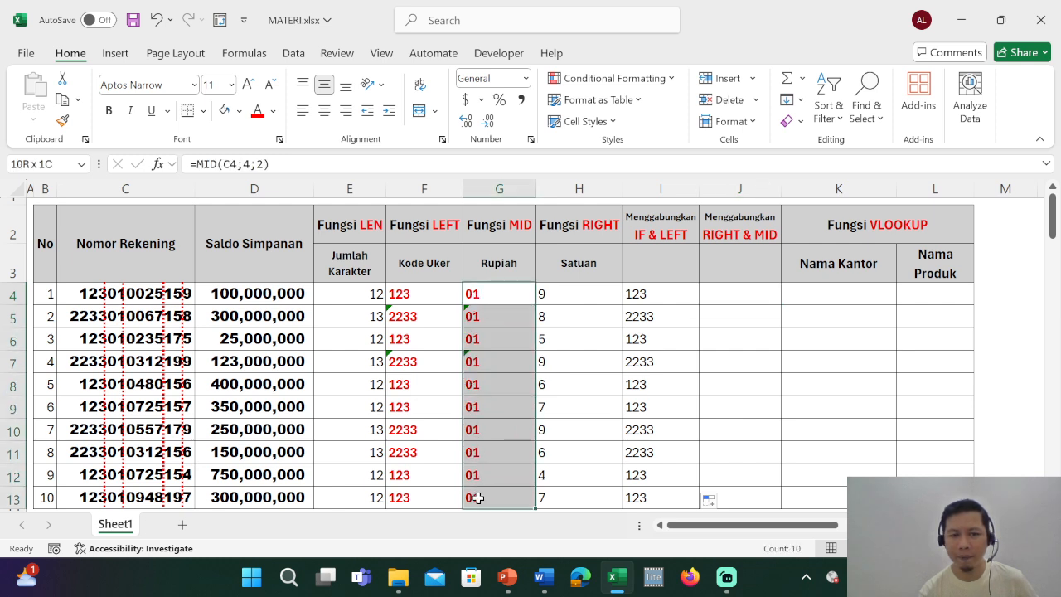
left_click(712, 296)
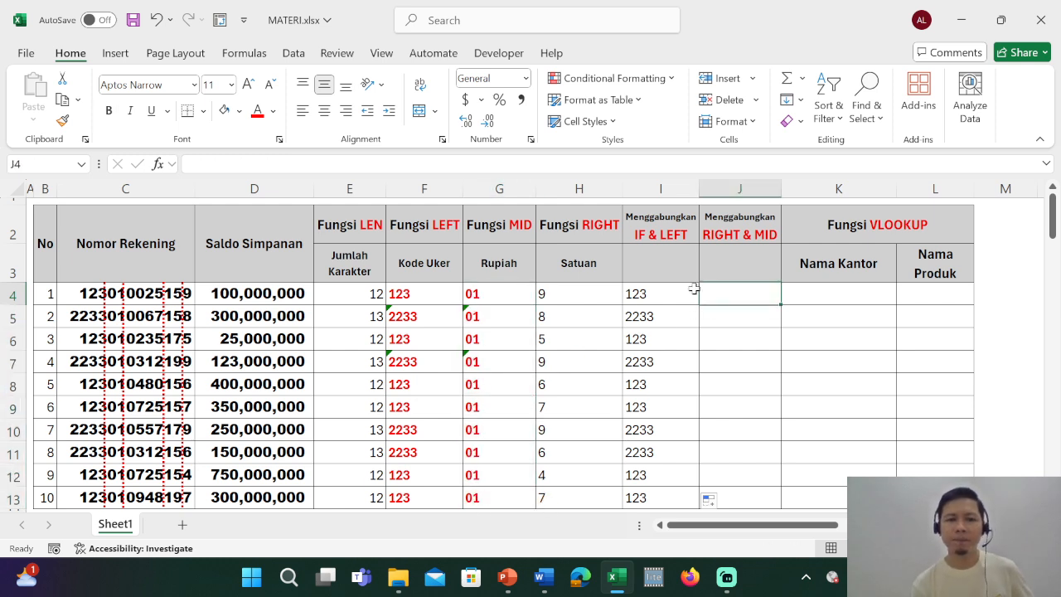
left_click(494, 292)
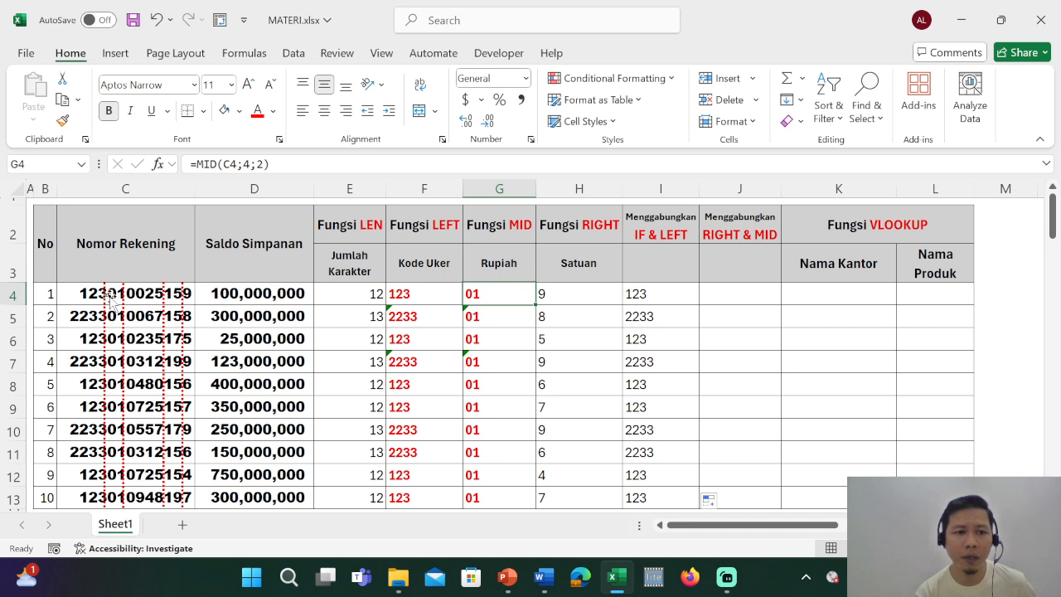
Enter =RIGHT(C4;9) in J4 to extract the last nine characters of the first account number.
left_click(709, 300)
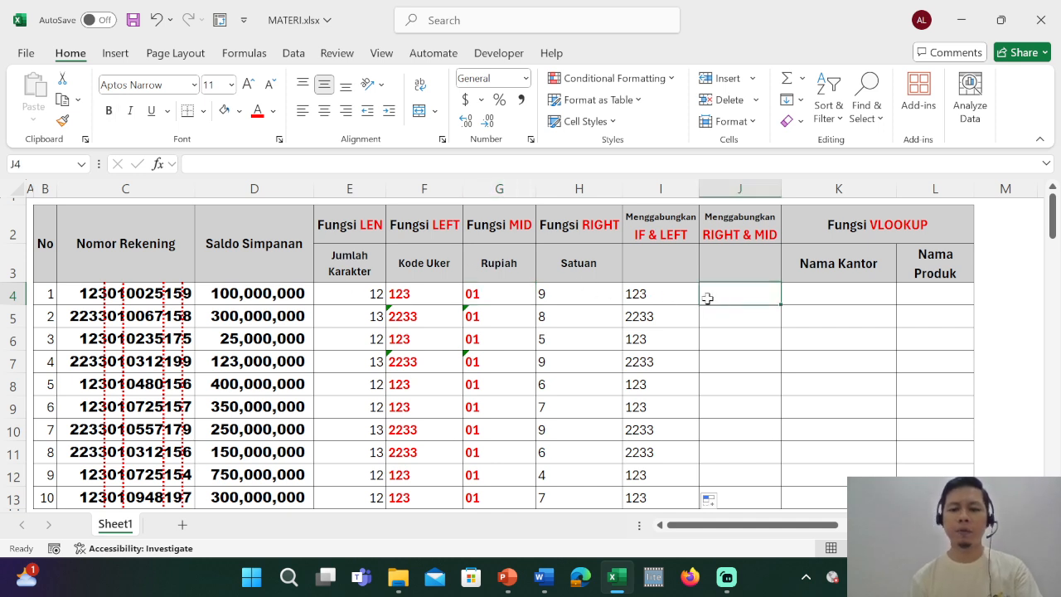
type("=r")
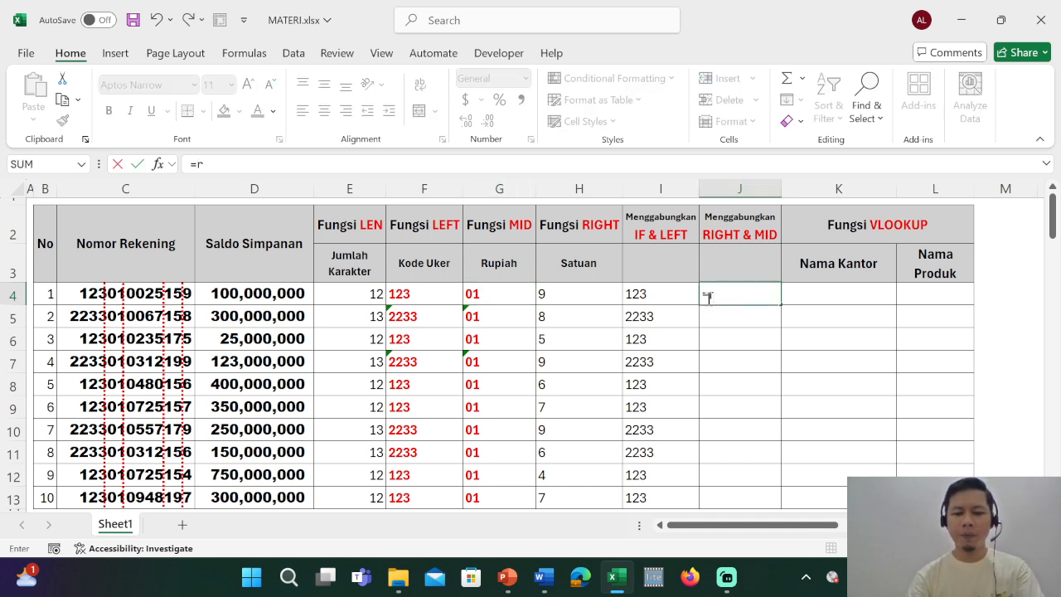
type("ight")
key("Tab")
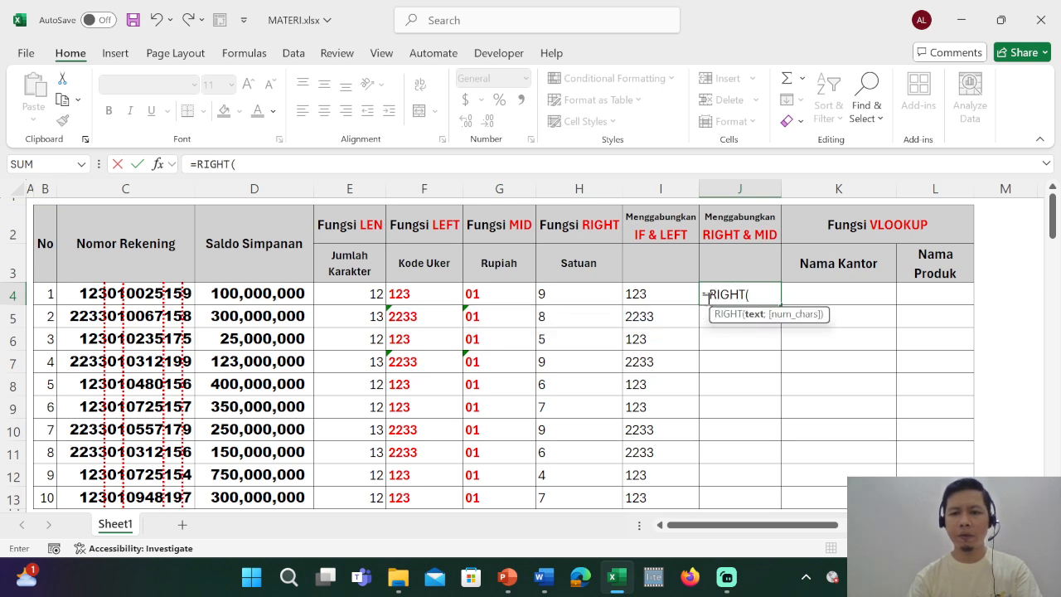
key("Left")
key("Left")
key("Left")
key("Left")
key("Left")
key("Left")
key("Left")
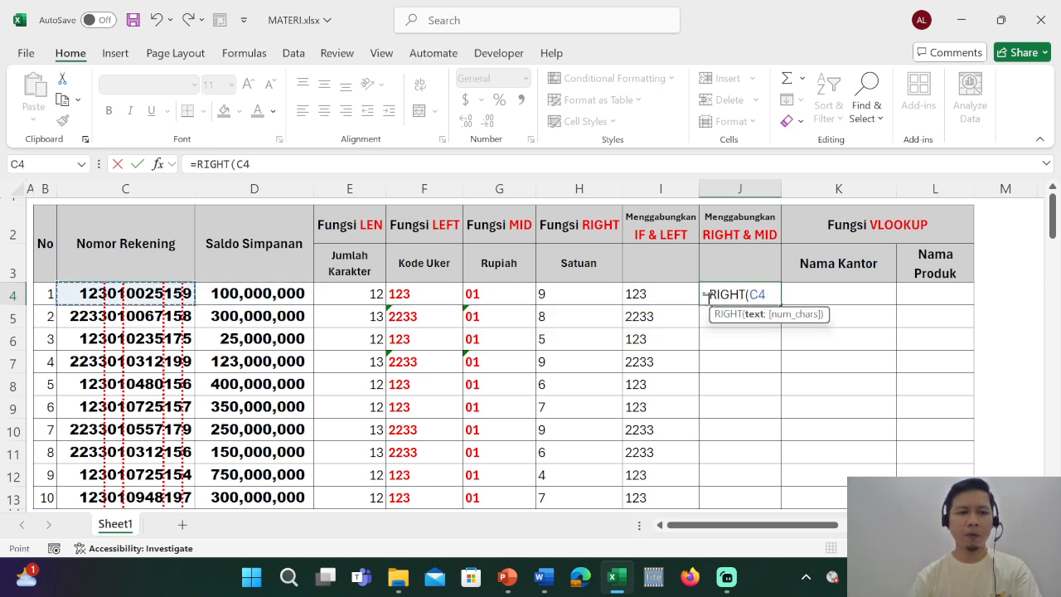
type(";")
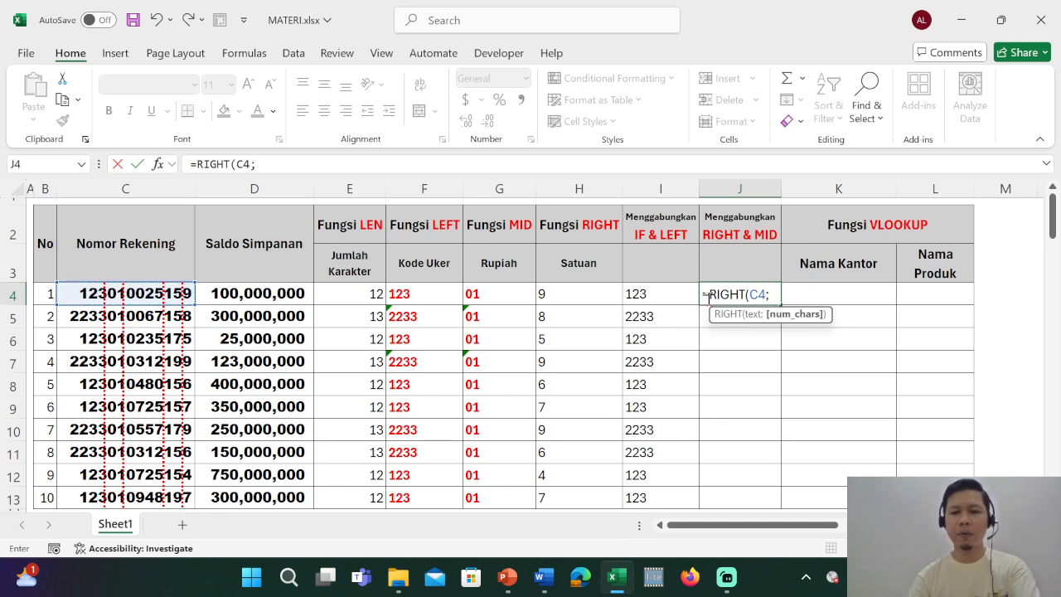
type("9)")
key("ctrl+Return")
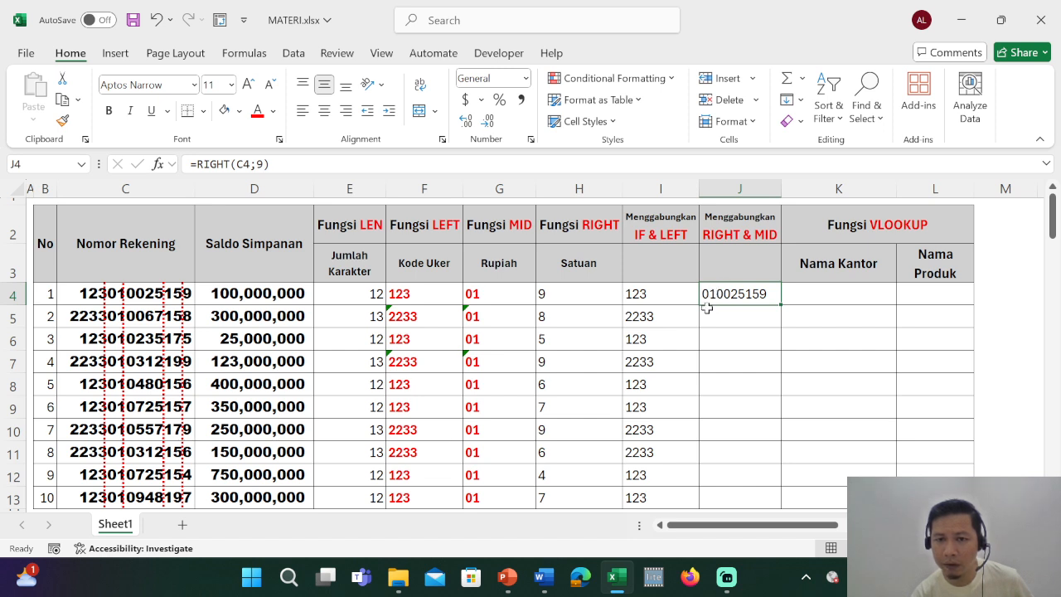
Change MID to LEFT in the J2 heading so its second line reads RIGHT & LEFT.
left_click(756, 235)
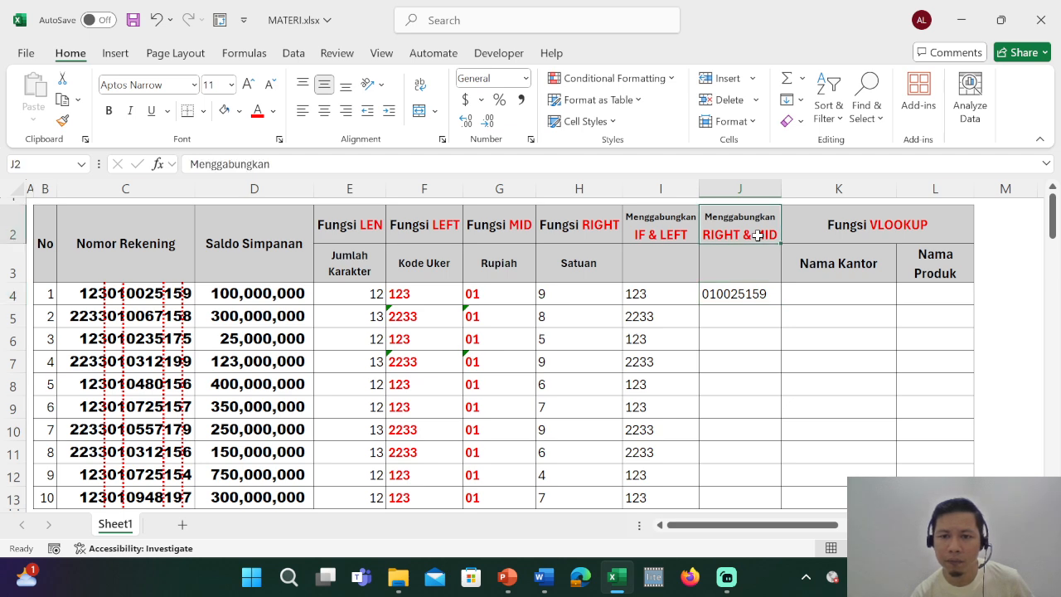
double_click(772, 242)
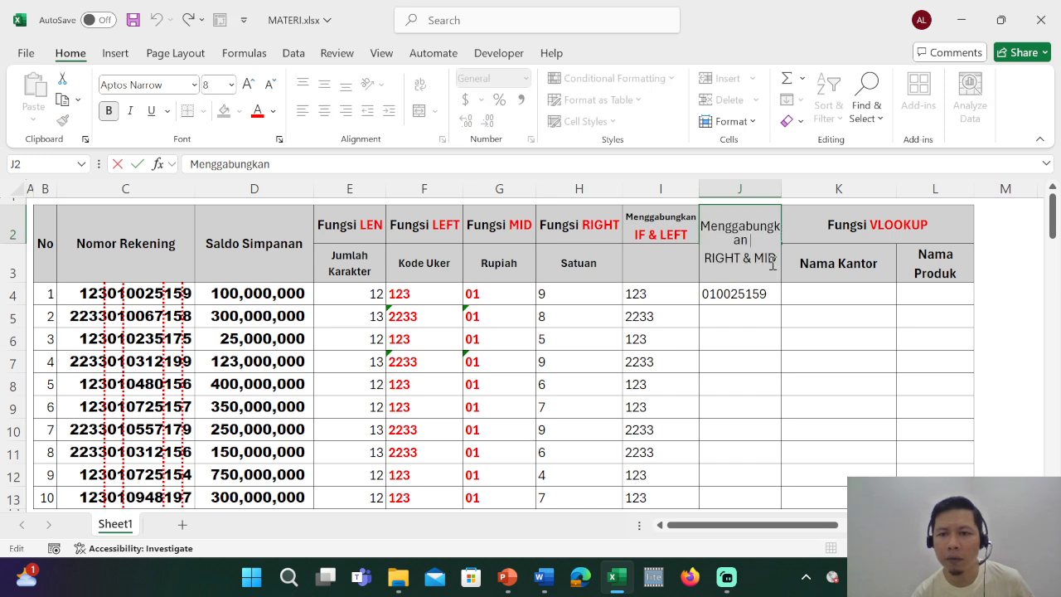
left_click(773, 262)
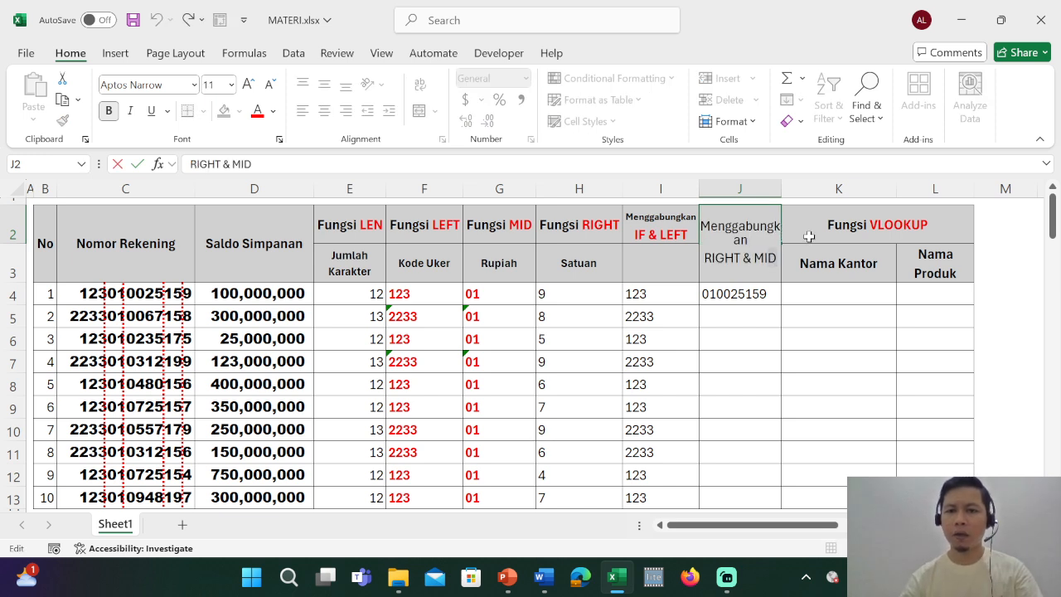
key("shift+Left")
type("LEFT")
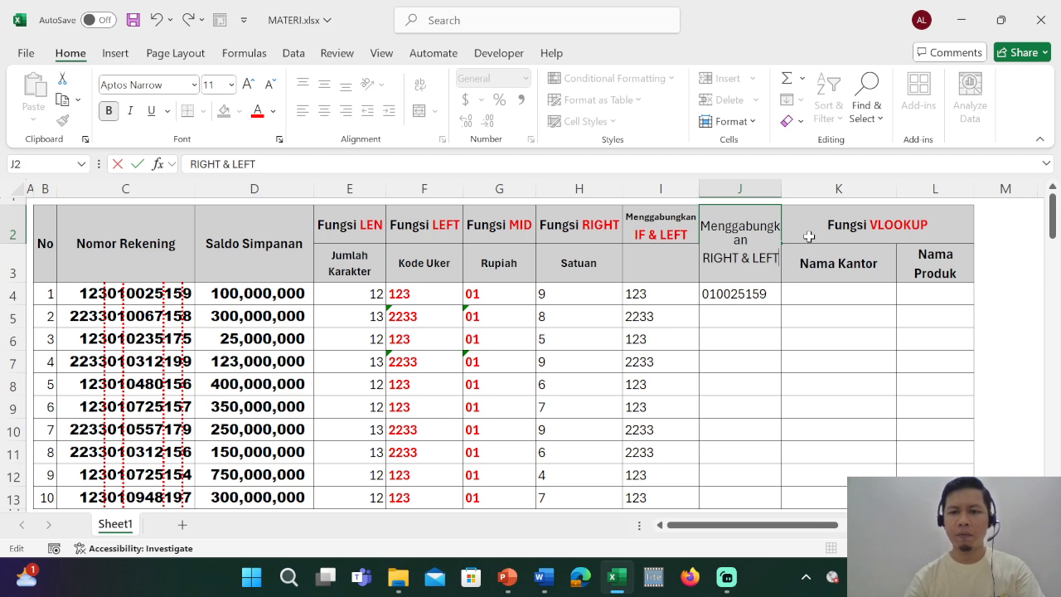
key("Return")
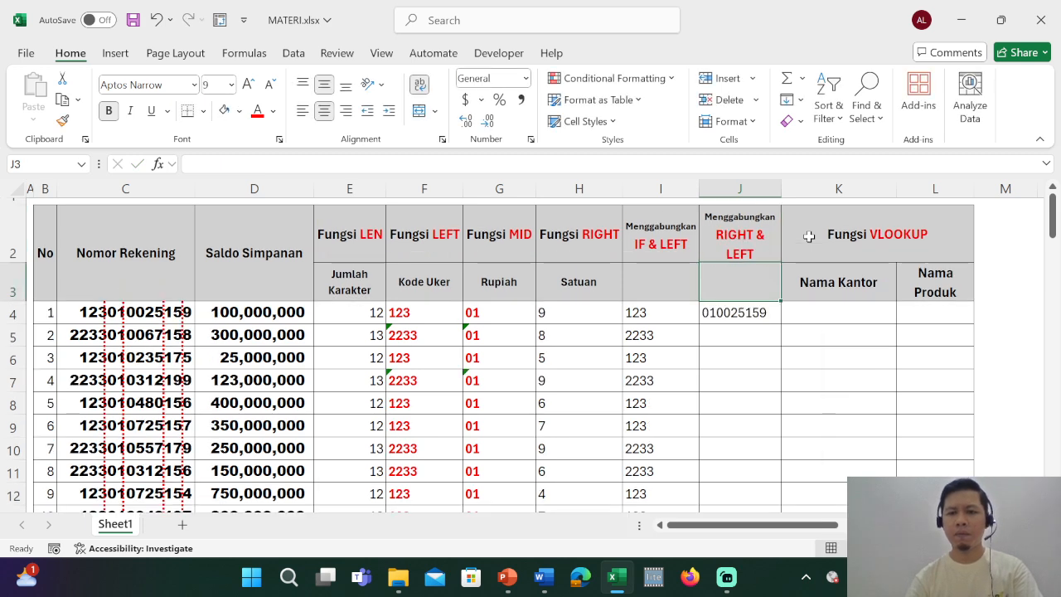
Widen column J just enough to fit RIGHT & LEFT on one line and reduce the height of row 2.
key("Up")
left_click_drag(782, 193, 799, 194)
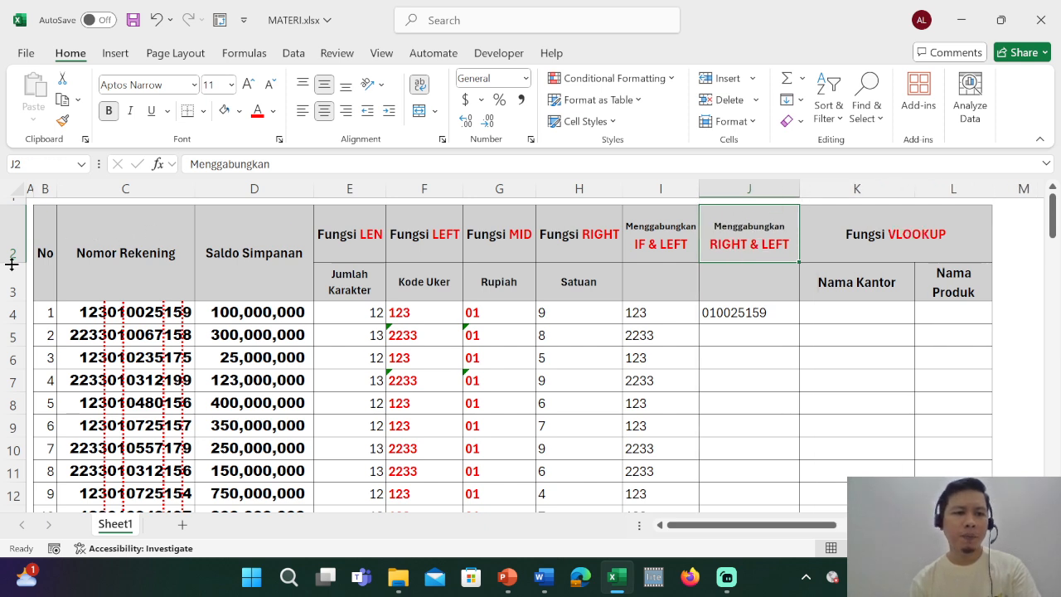
left_click_drag(11, 264, 12, 245)
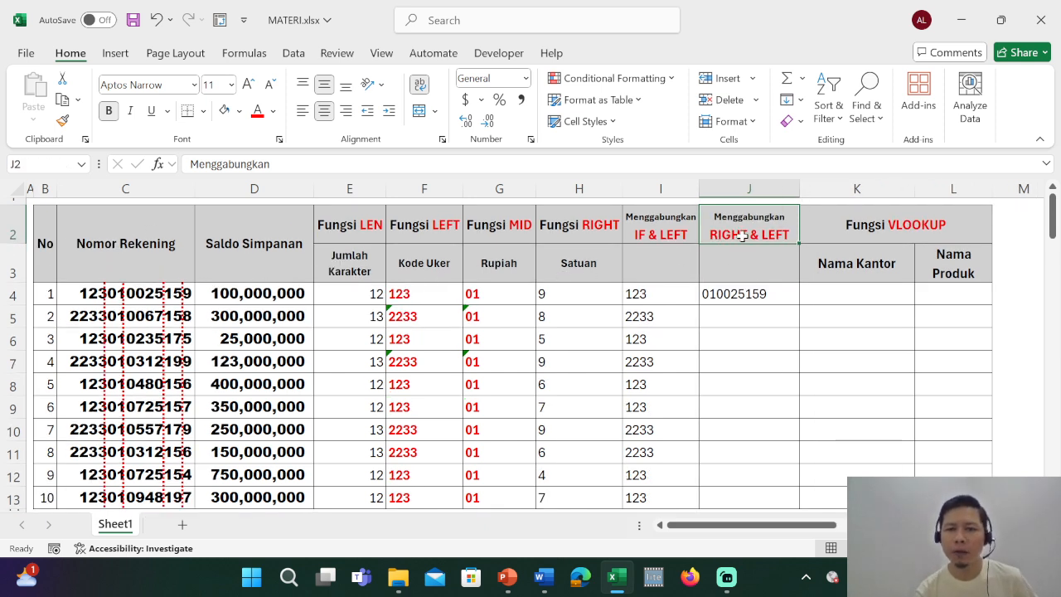
left_click(716, 294)
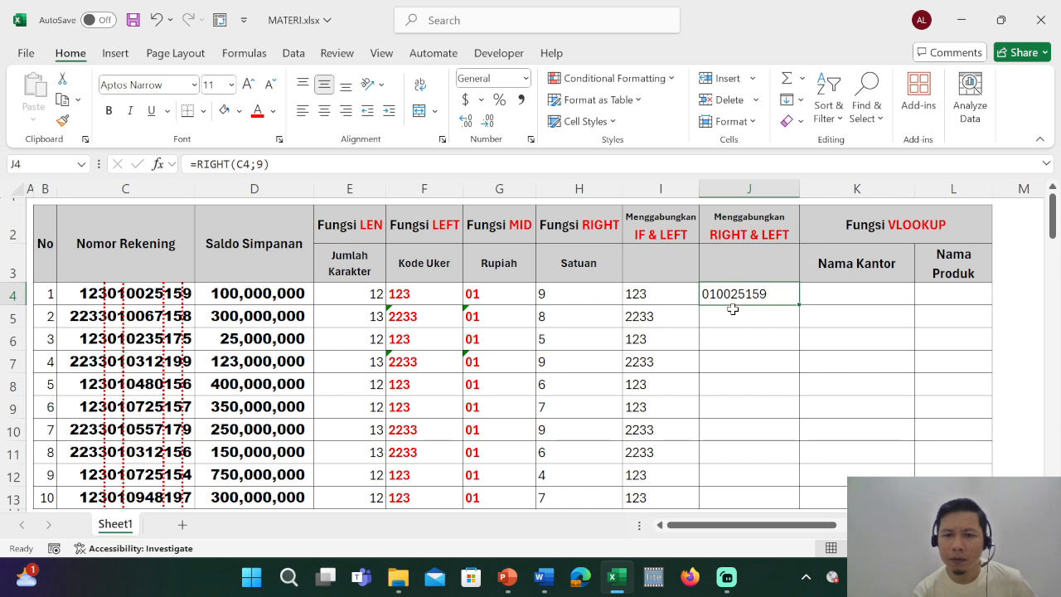
left_click_drag(799, 189, 784, 189)
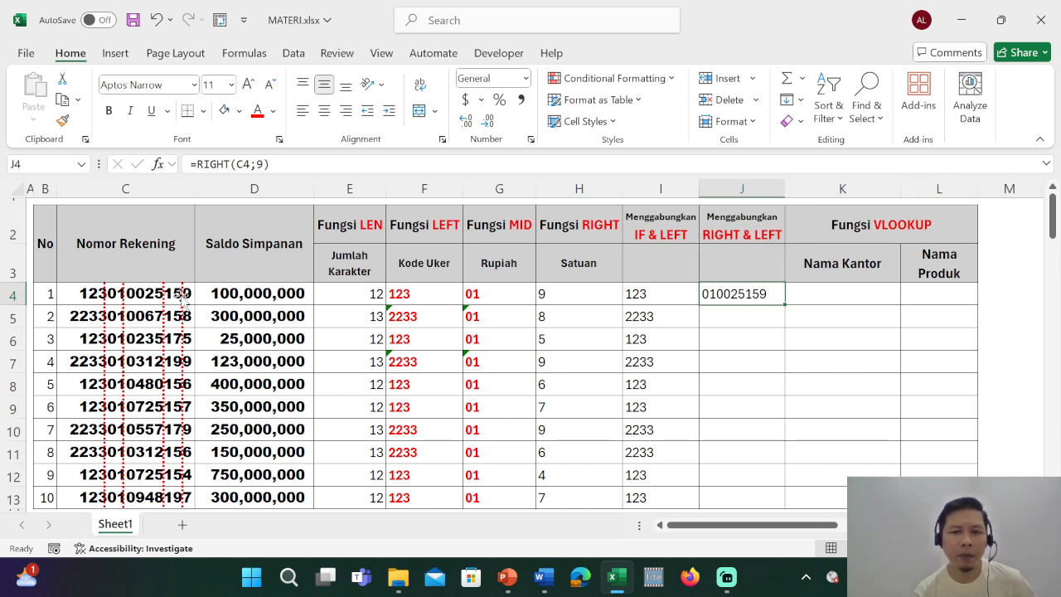
Check J4's RIGHT formula and compare its result with the Rupiah codes in G4:G8.
double_click(734, 297)
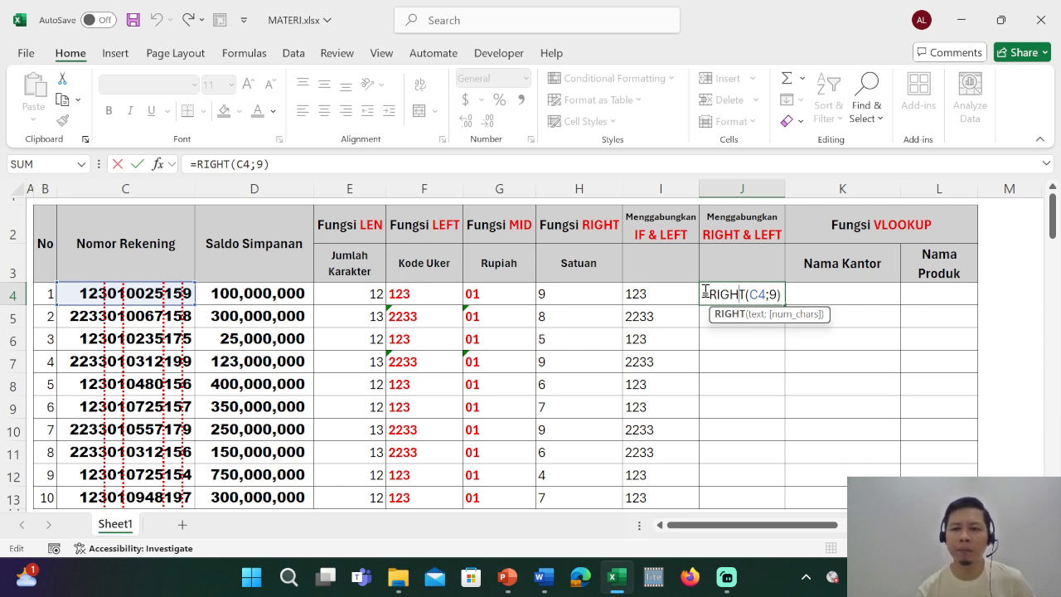
key("ctrl+Return")
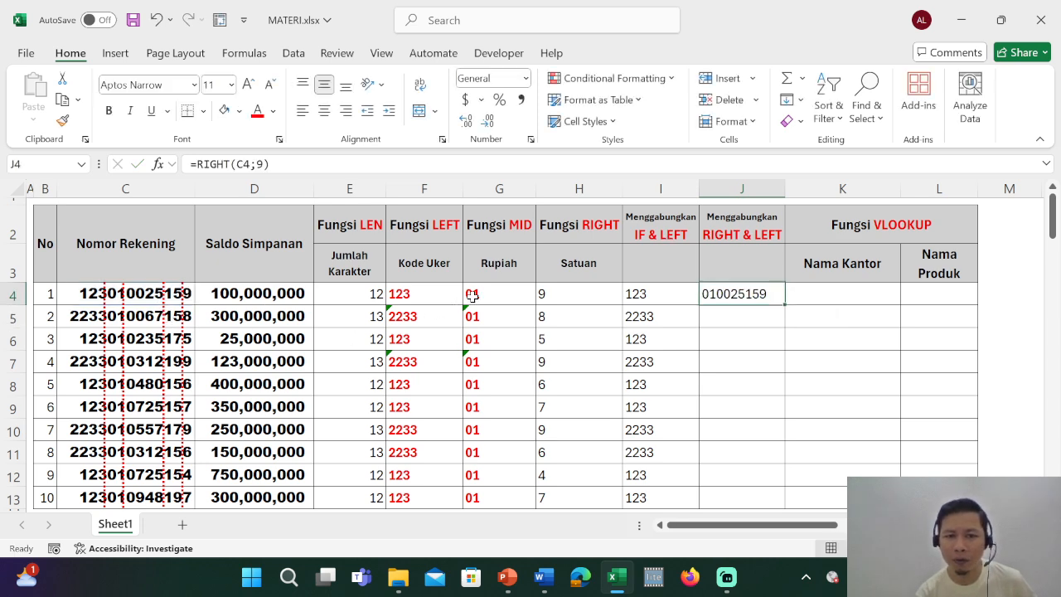
left_click_drag(469, 295, 468, 380)
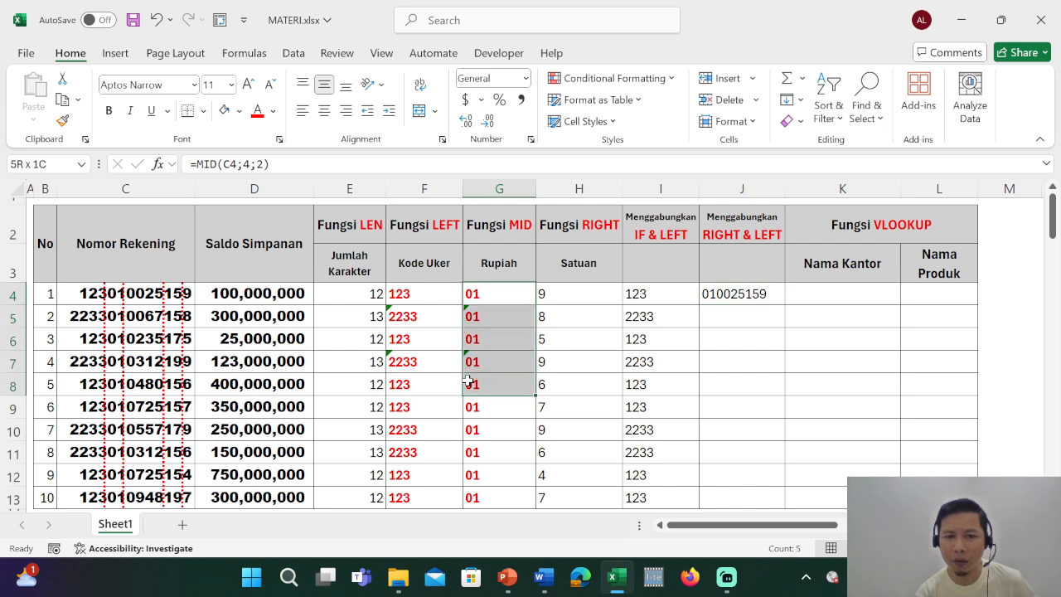
Enclose RIGHT(C4;9) in J4 in an outer pair of parentheses and fill the formula down to J13.
left_click(710, 294)
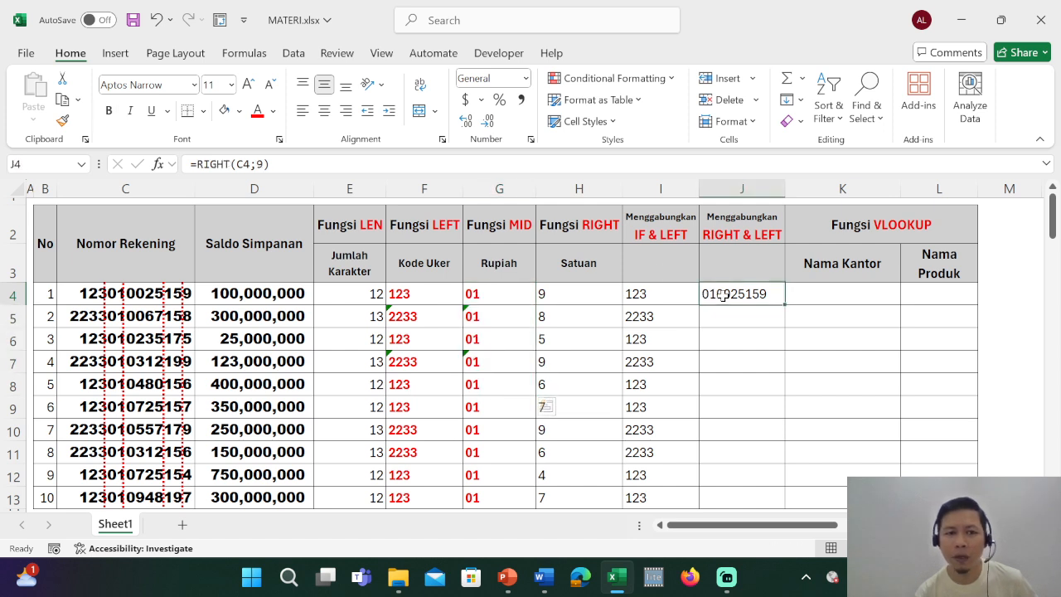
left_click(199, 164)
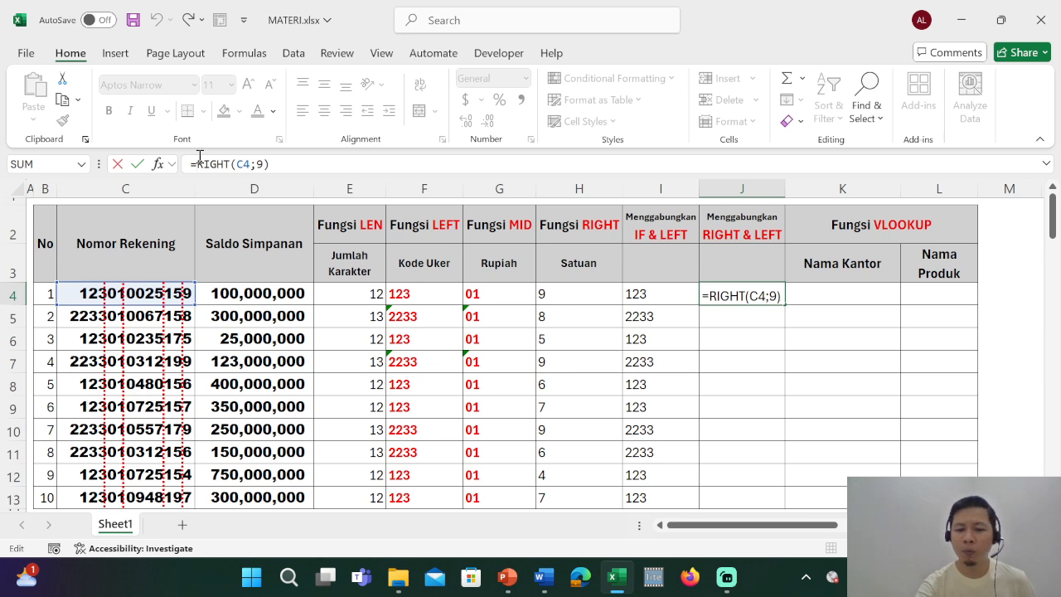
type("(")
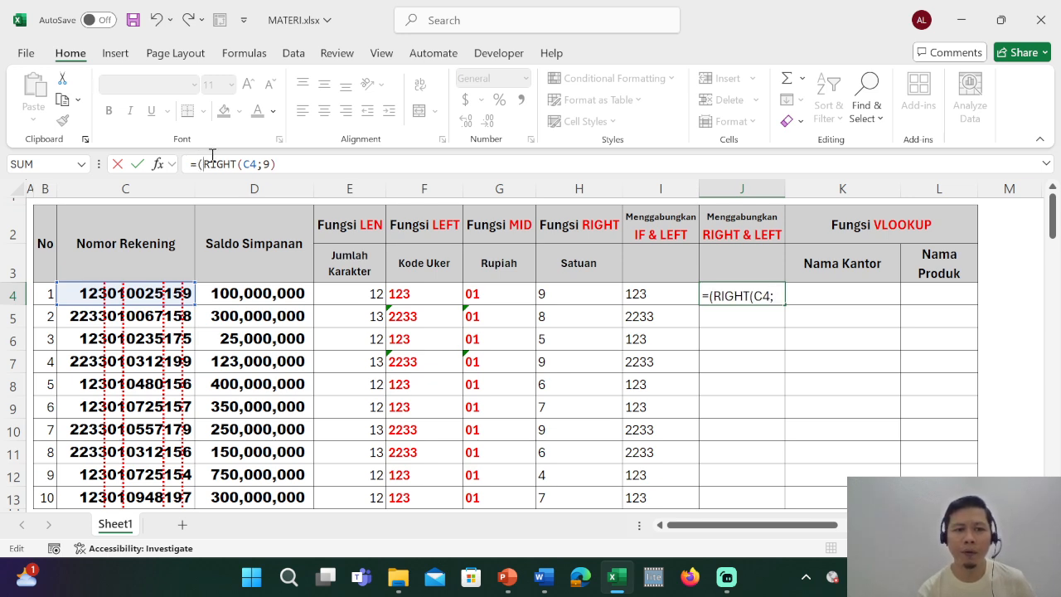
left_click(299, 165)
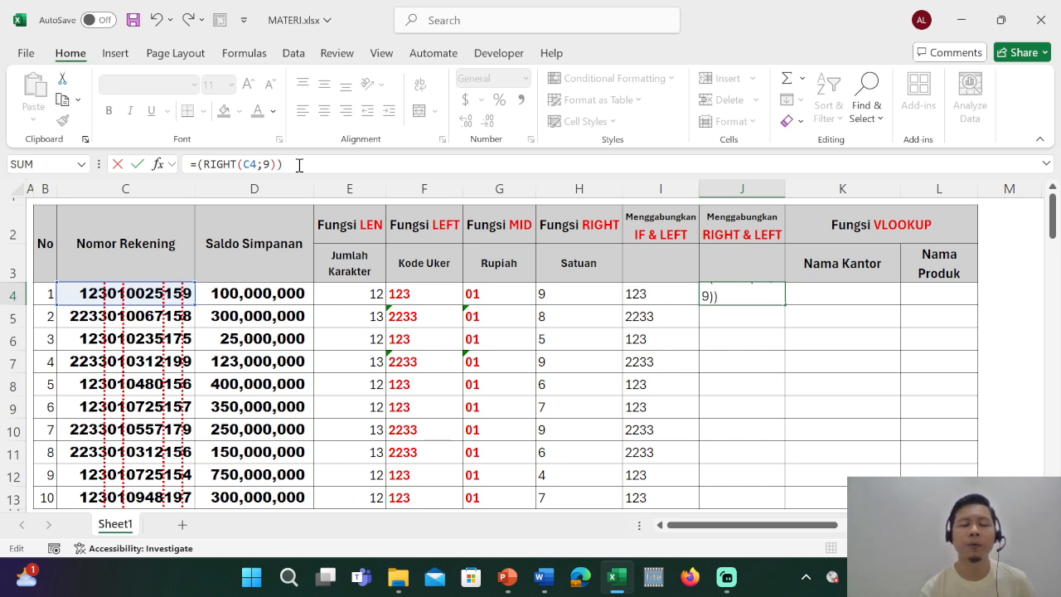
left_click(198, 164)
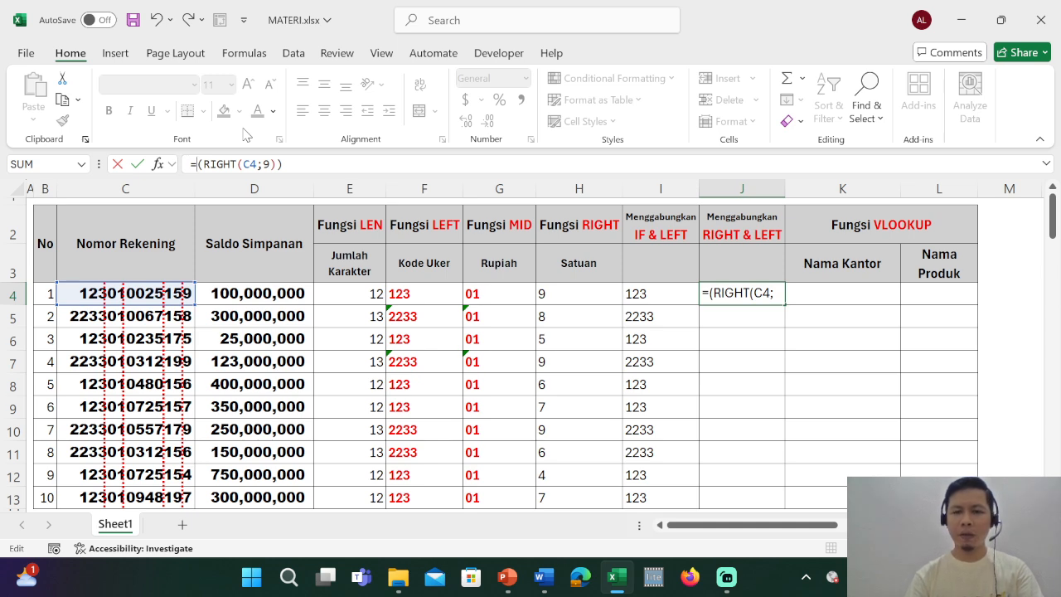
key("ctrl+Return")
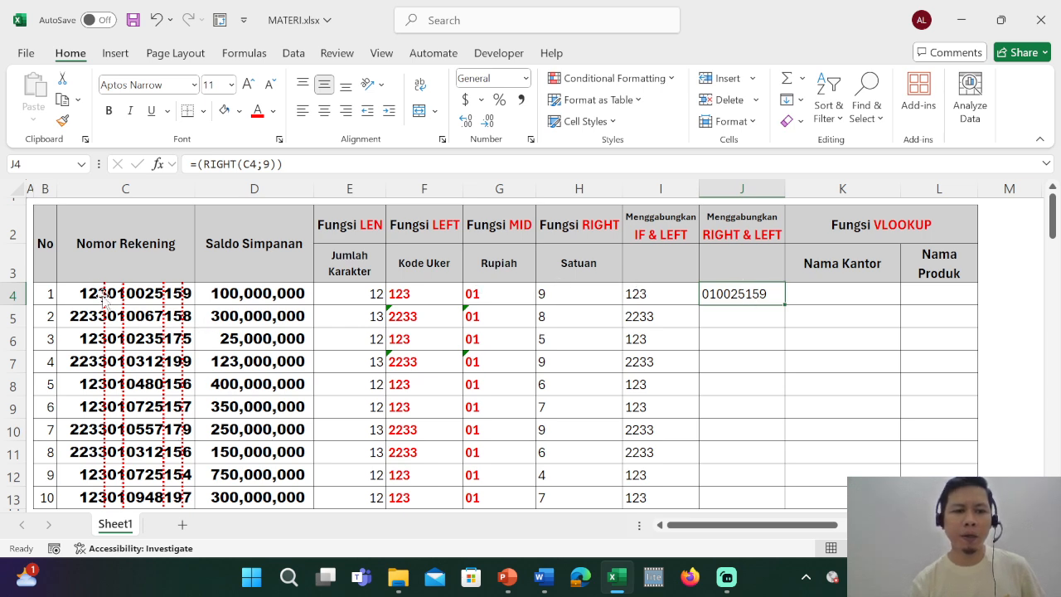
double_click(785, 307)
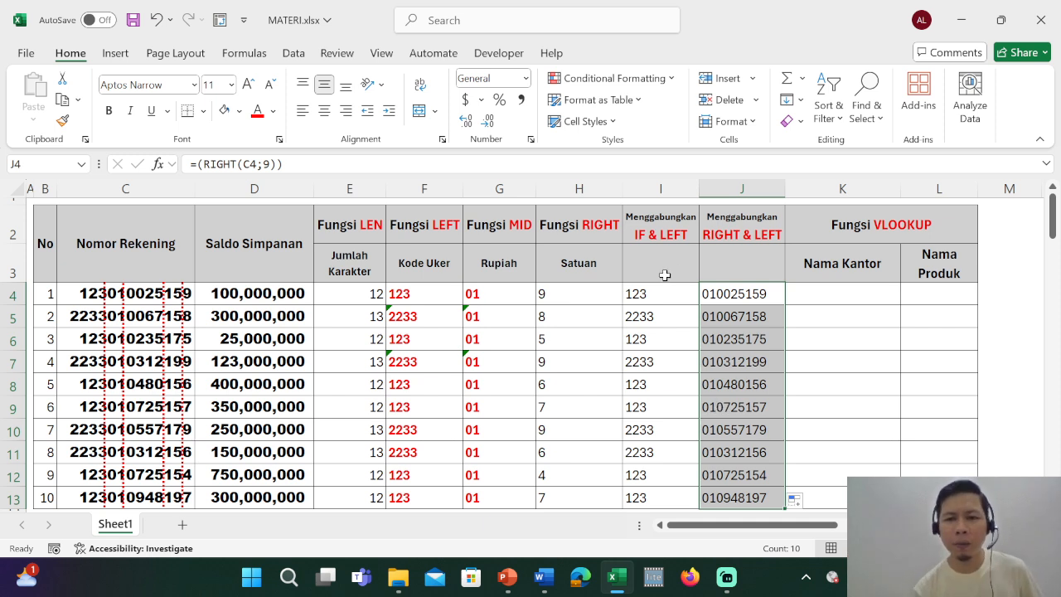
Insert an opening LEFT function in front of the parenthesised RIGHT(C4;9) in J4's formula.
left_click(711, 295)
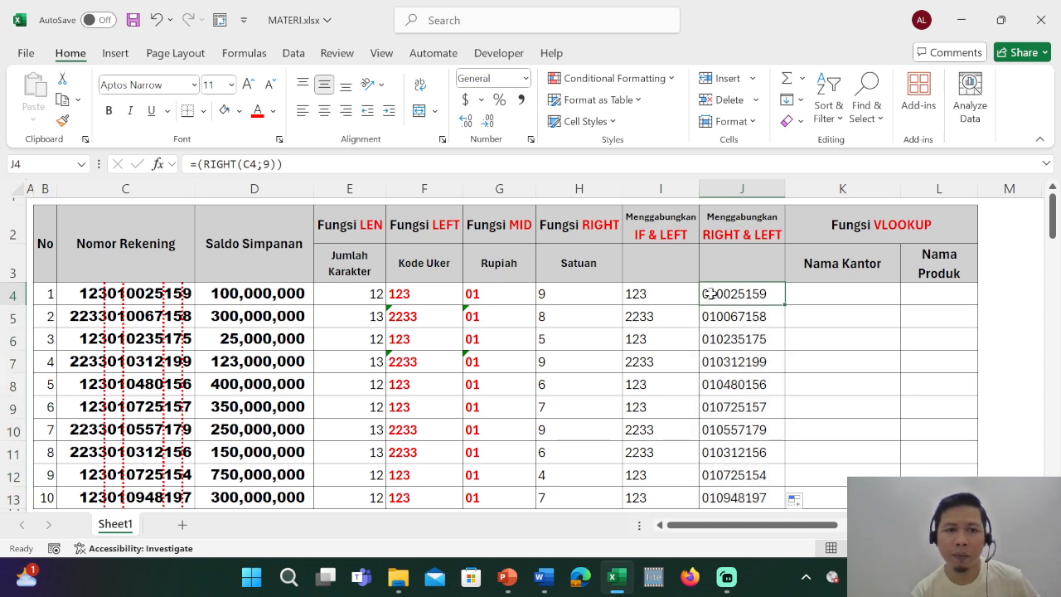
left_click(199, 167)
type("(")
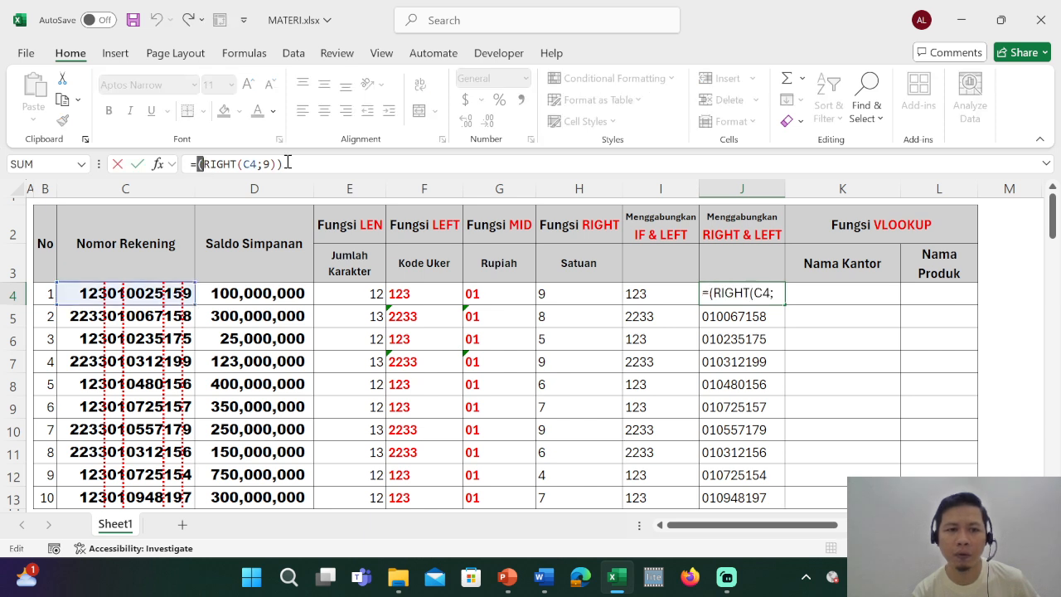
left_click(280, 163)
type(")")
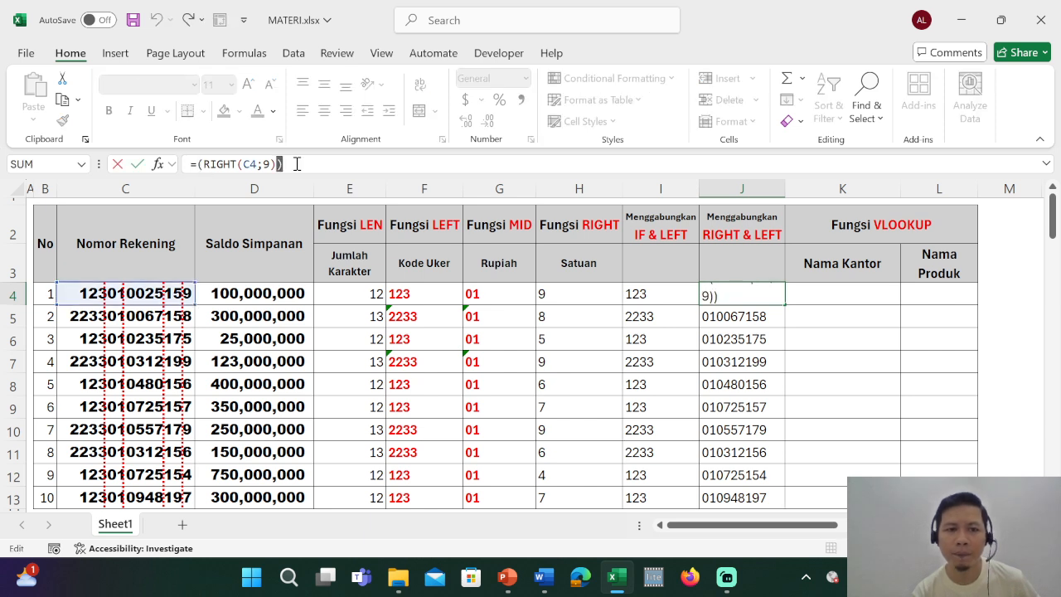
left_click(196, 163)
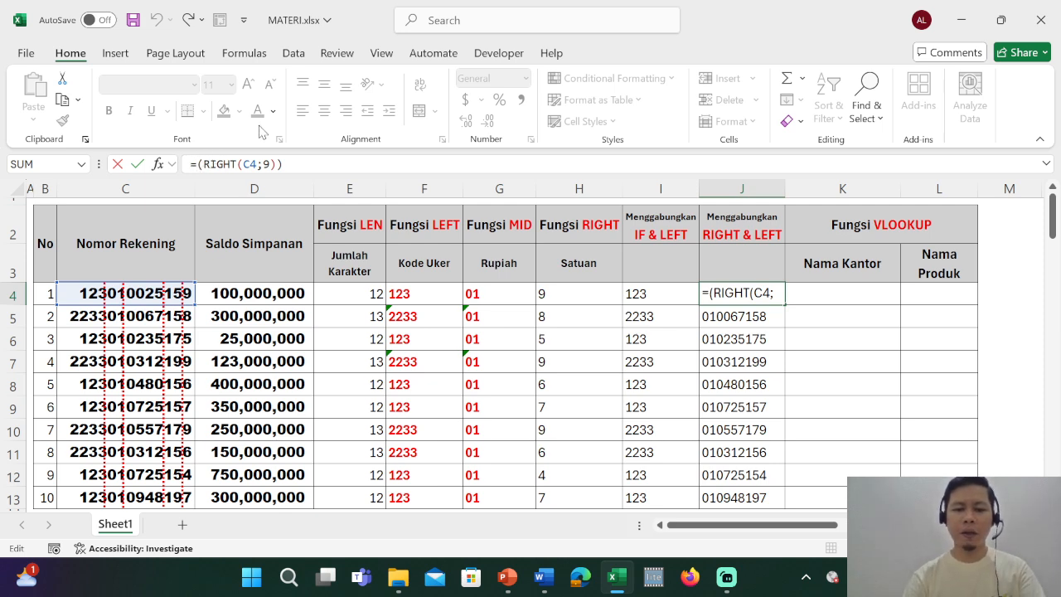
type("left(")
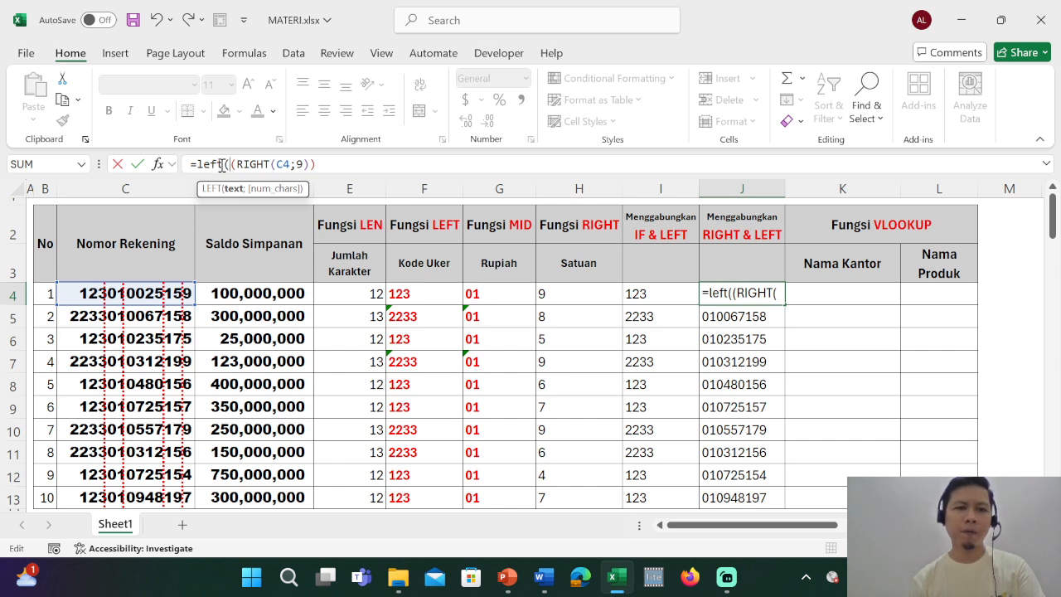
Complete J4 as =LEFT((RIGHT(C4;9));2) and fill the formula down to J13.
left_click_drag(232, 166, 311, 169)
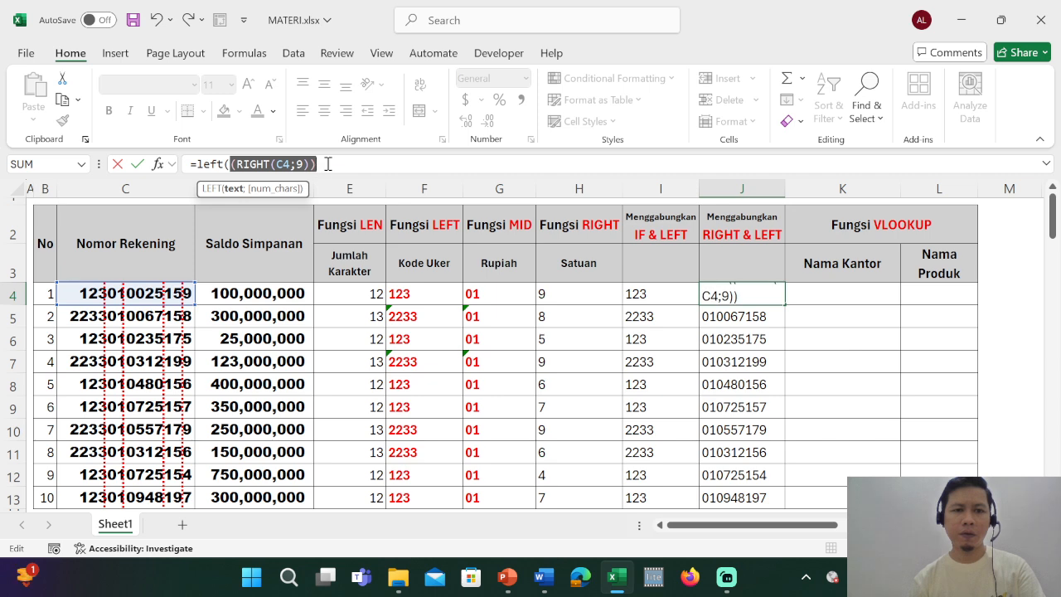
left_click(329, 165)
type(";")
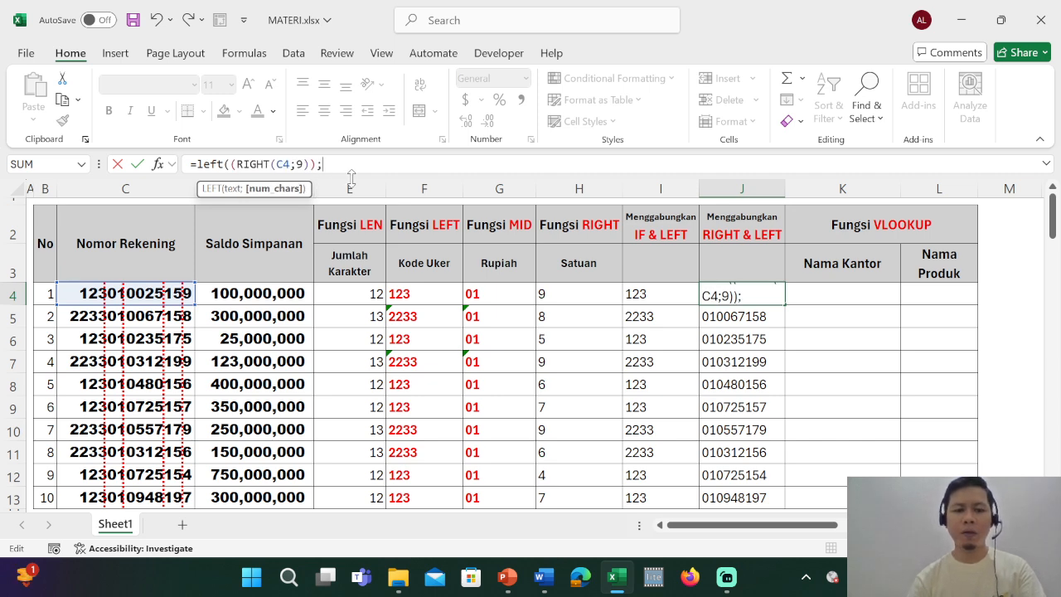
type("2")
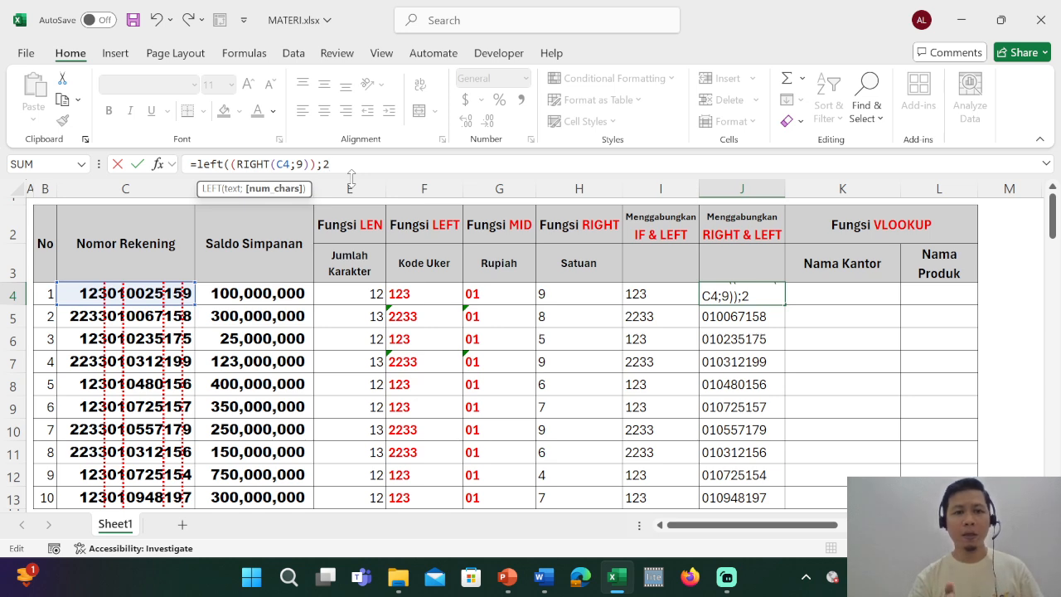
type(")")
key("ctrl+Return")
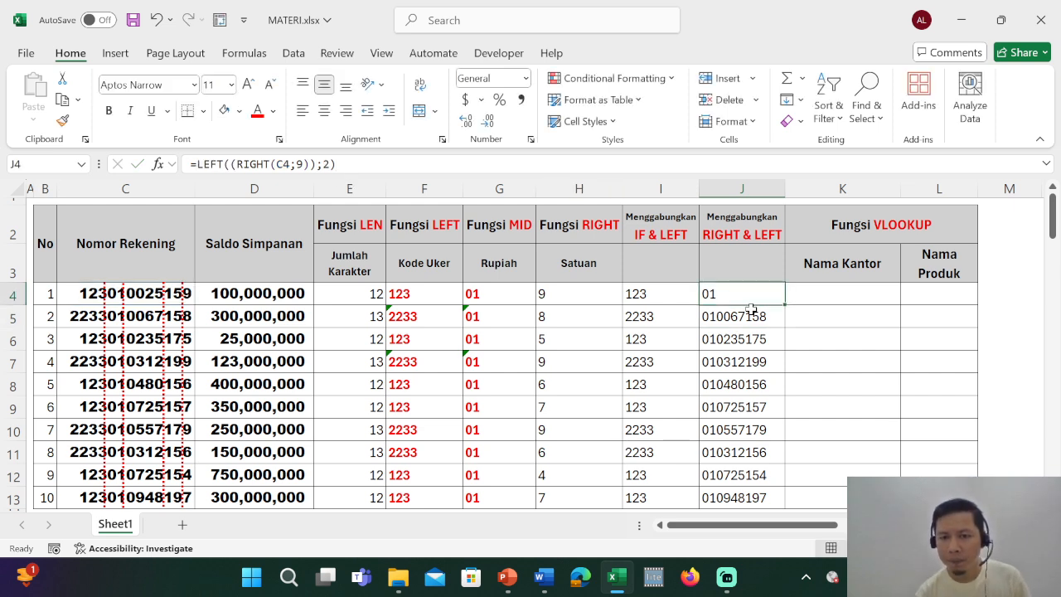
double_click(782, 306)
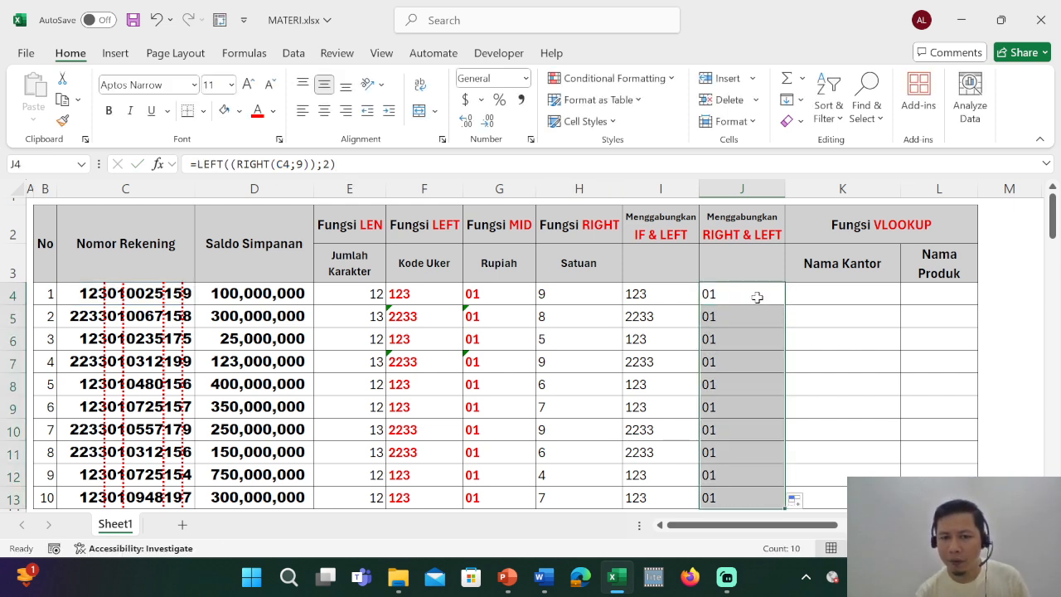
Compare J4's formula with the MID formula in G4, and review its nested RIGHT part and LEFT character count.
left_click(719, 295)
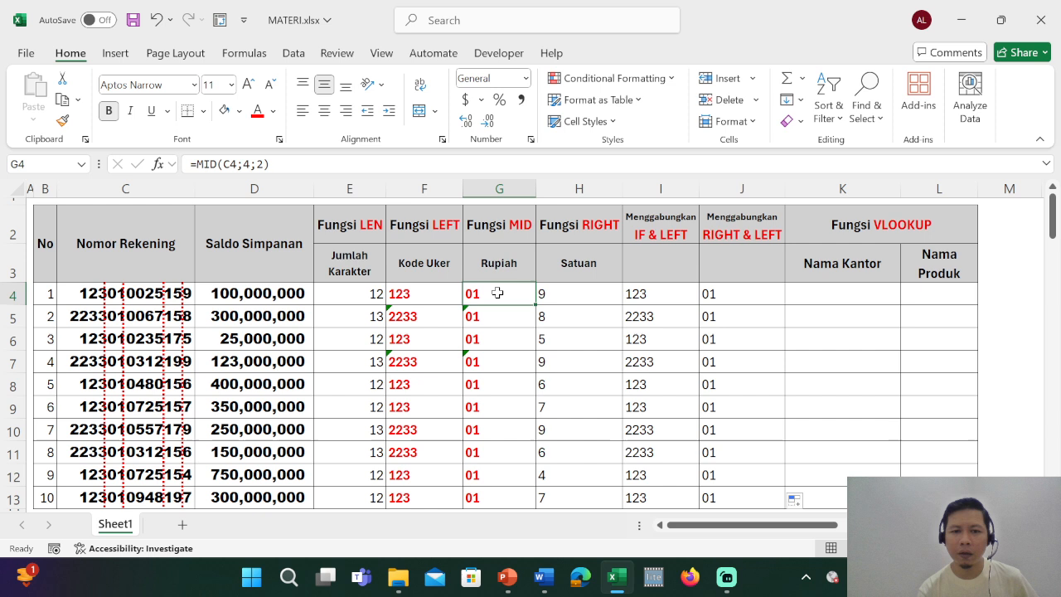
left_click(500, 358)
left_click(717, 292)
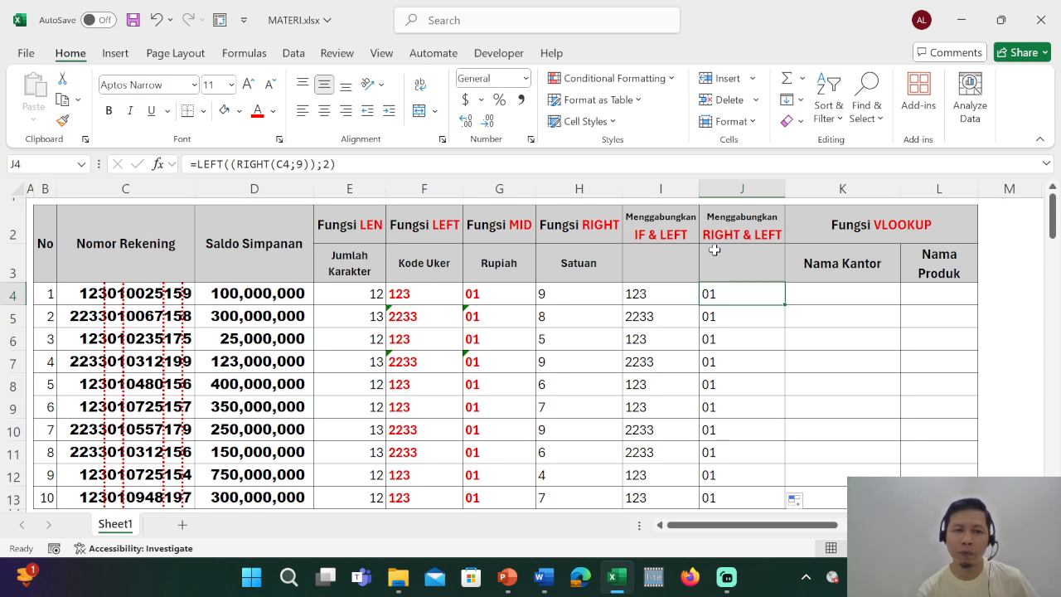
double_click(733, 292)
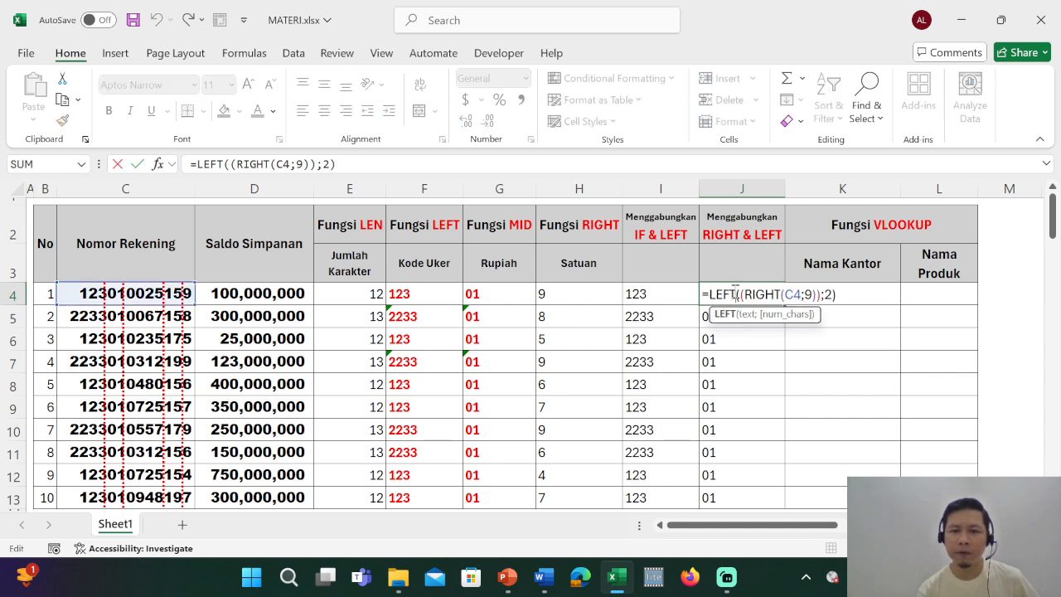
left_click_drag(740, 296, 822, 303)
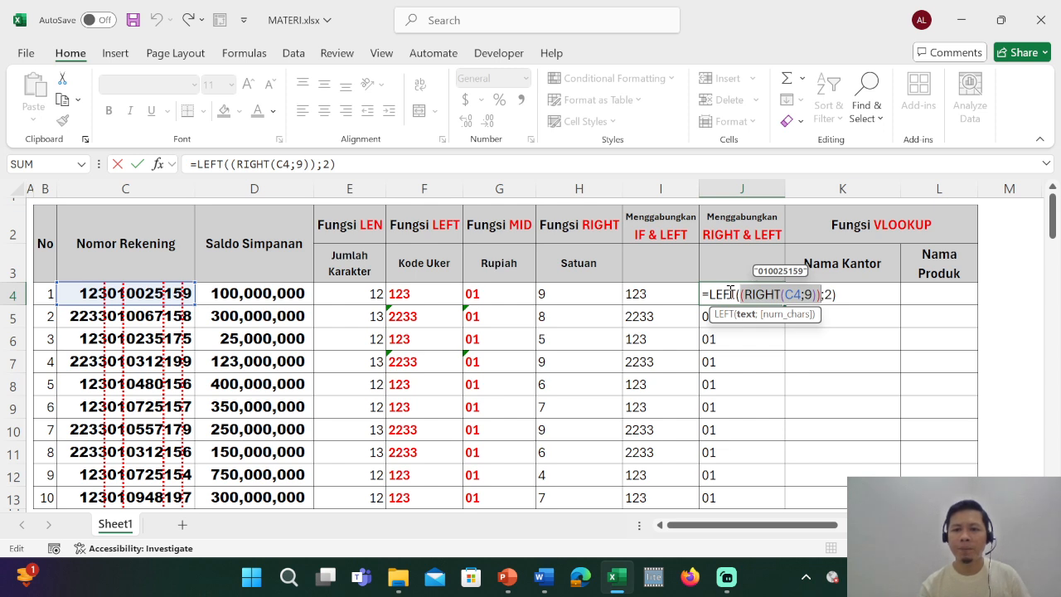
double_click(829, 295)
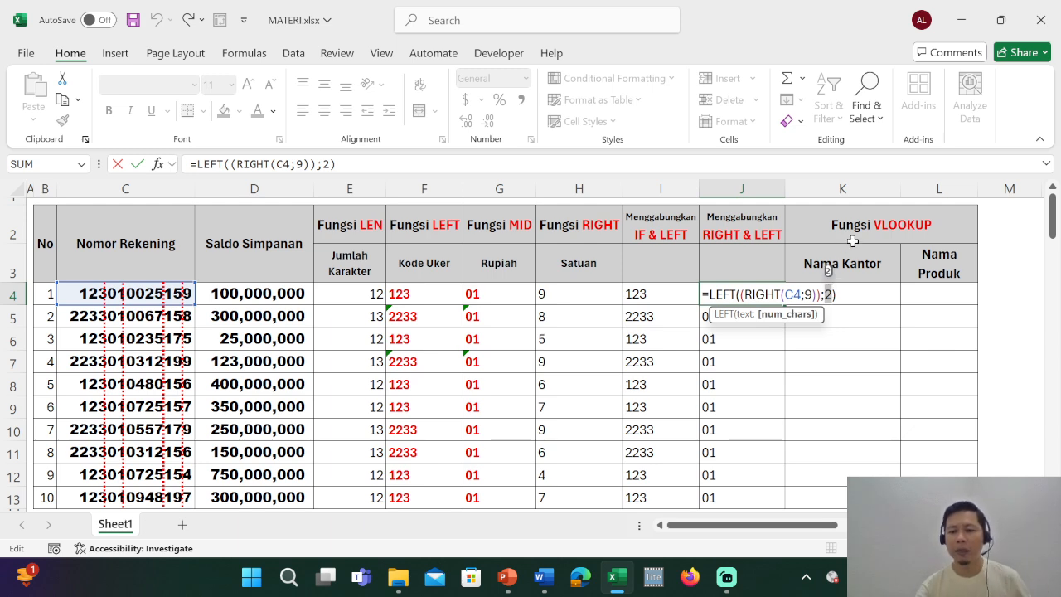
key("Escape")
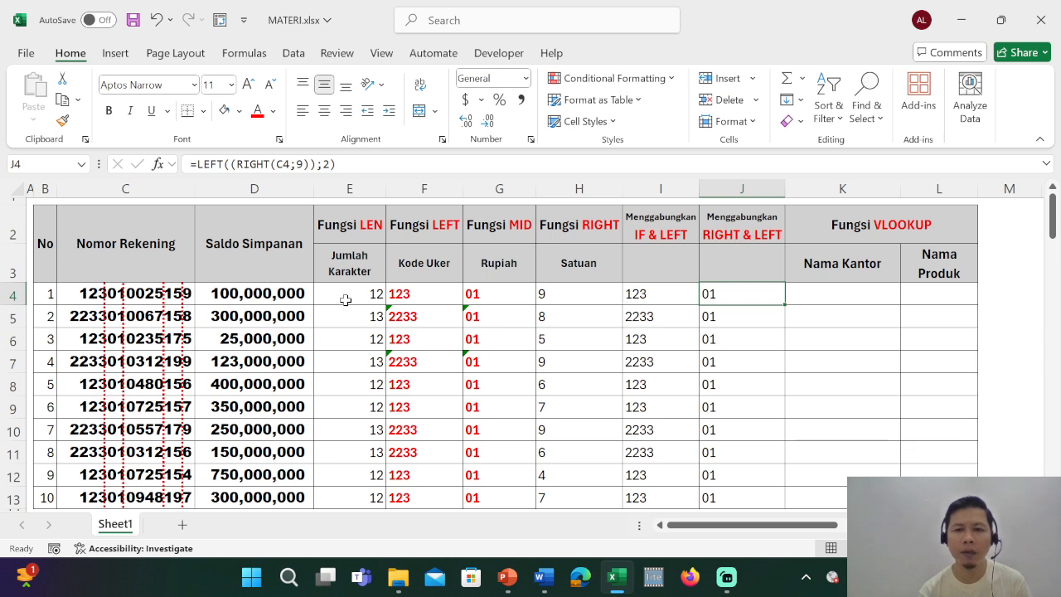
Change the RIGHT character count in J4 to 3, giving =LEFT((RIGHT(C4;3));2), and fill it down to J13.
double_click(733, 293)
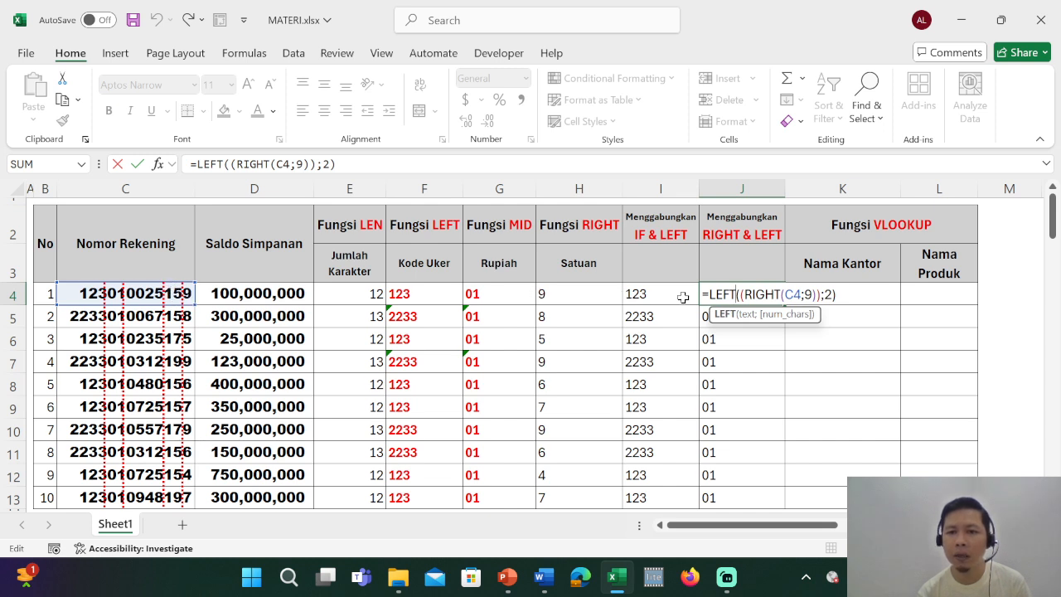
left_click(810, 295)
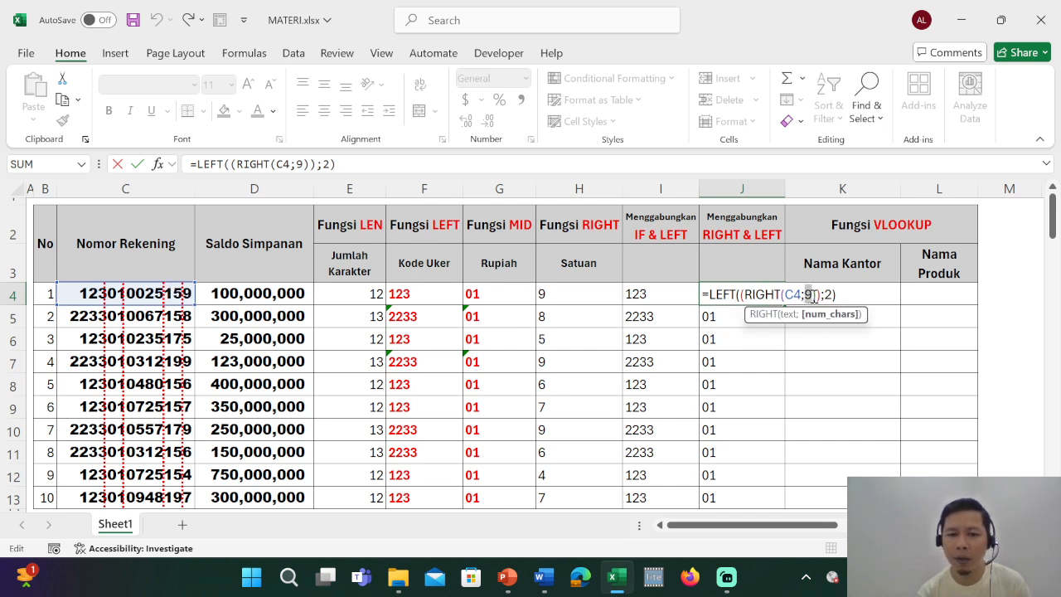
key("BackSpace")
type("3")
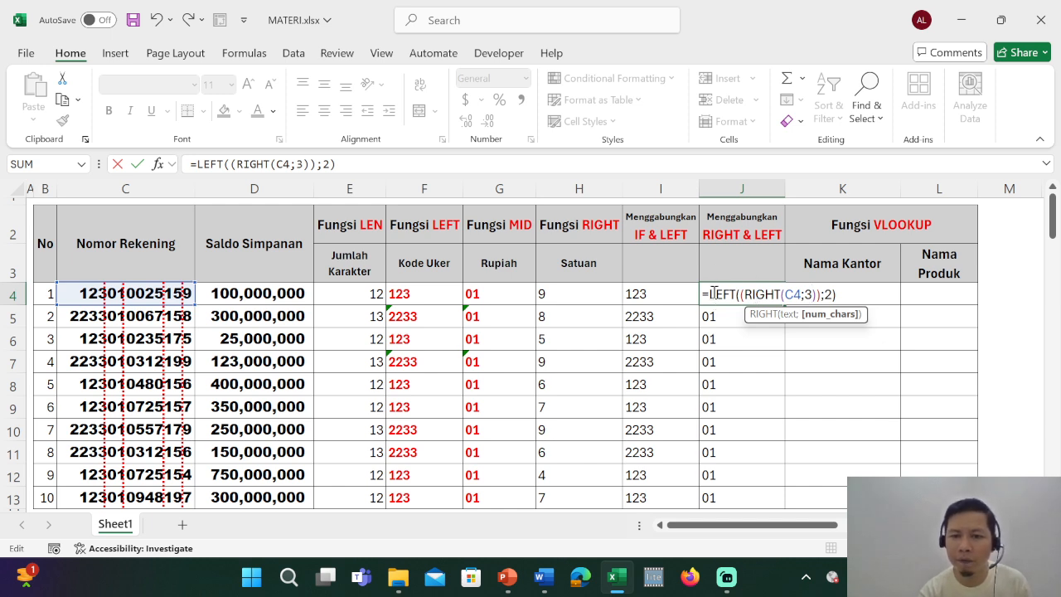
left_click_drag(713, 293, 735, 294)
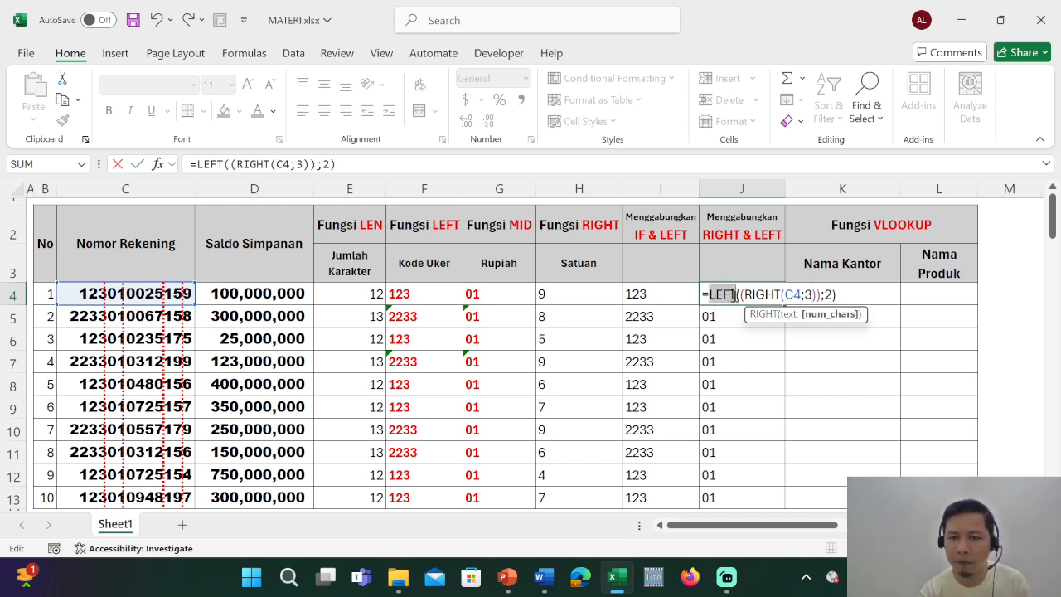
left_click(735, 294)
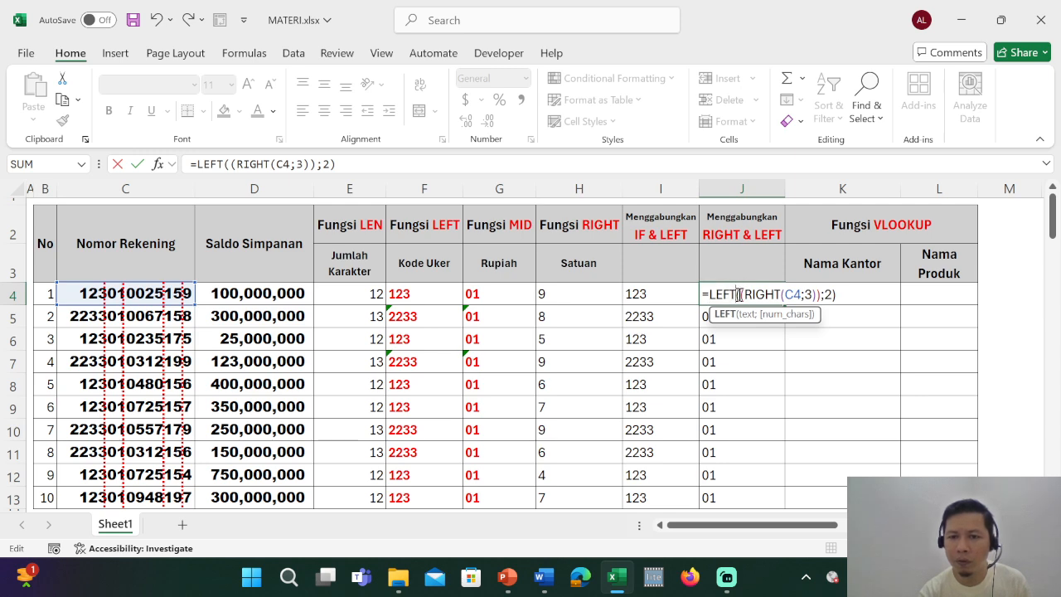
left_click(824, 295)
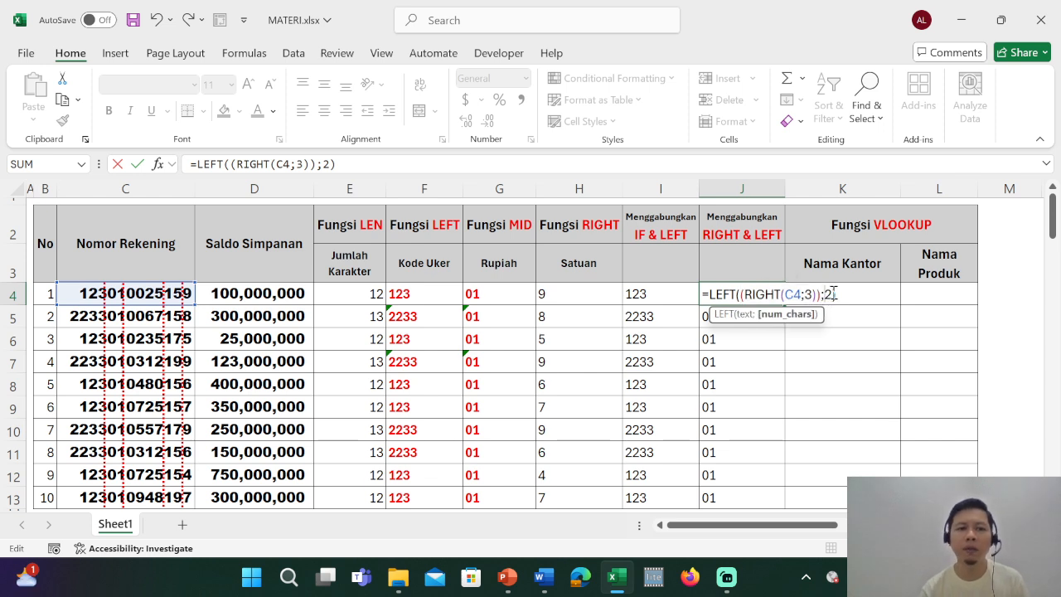
key("ctrl+Return")
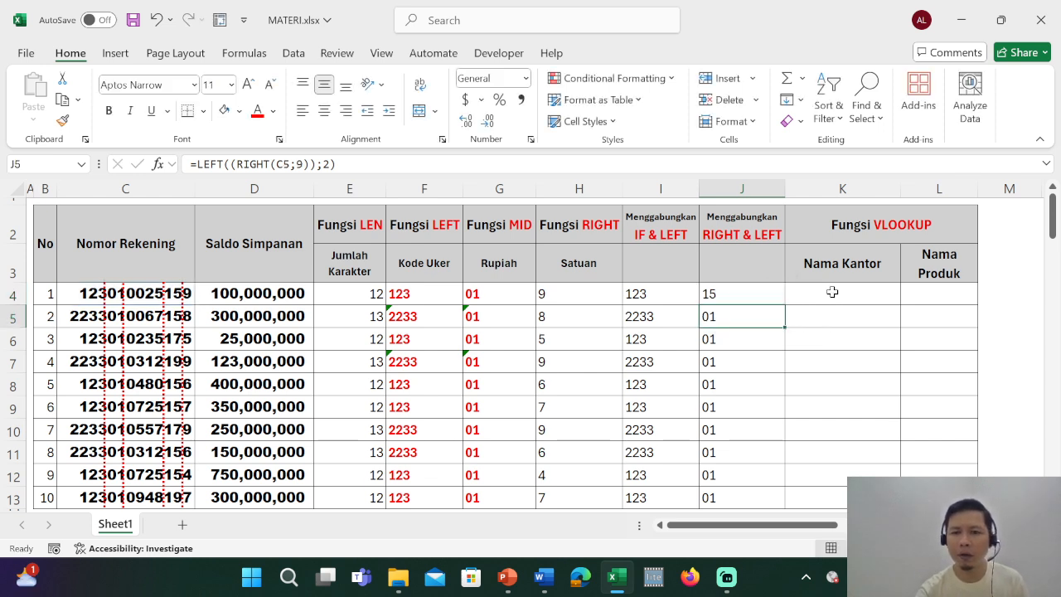
double_click(788, 308)
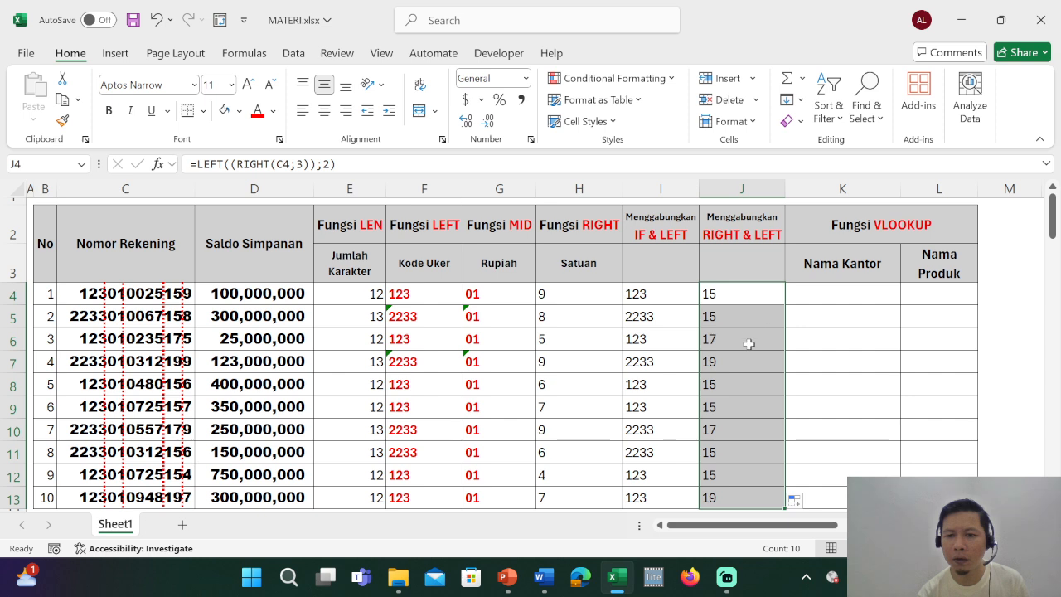
Enter Jenis Rekening as the subheading in J3 under RIGHT & LEFT.
left_click(741, 262)
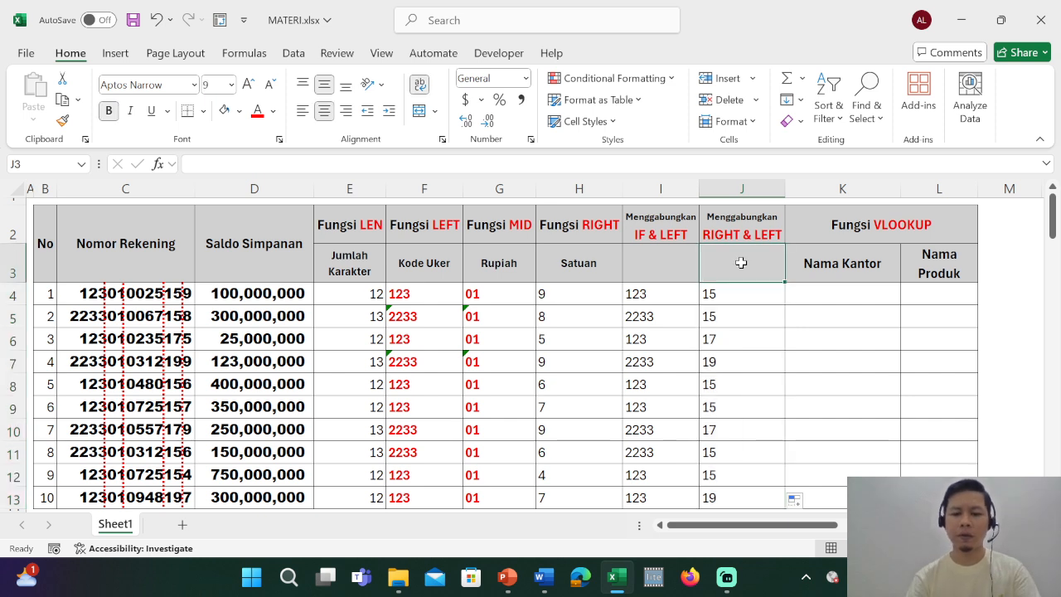
type("Jenis R")
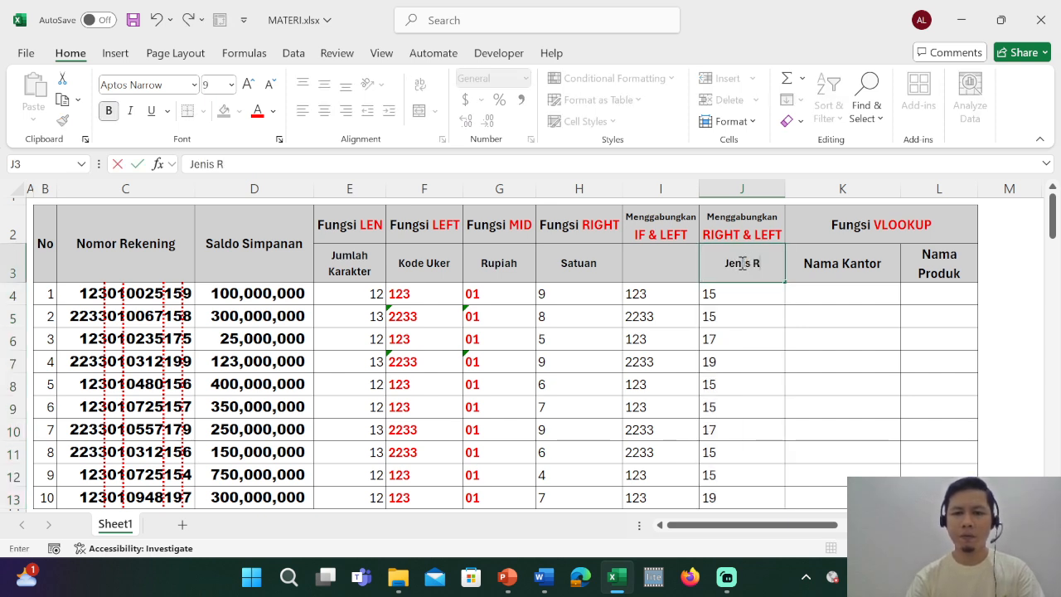
type("ekeni")
key("BackSpace")
key("BackSpace")
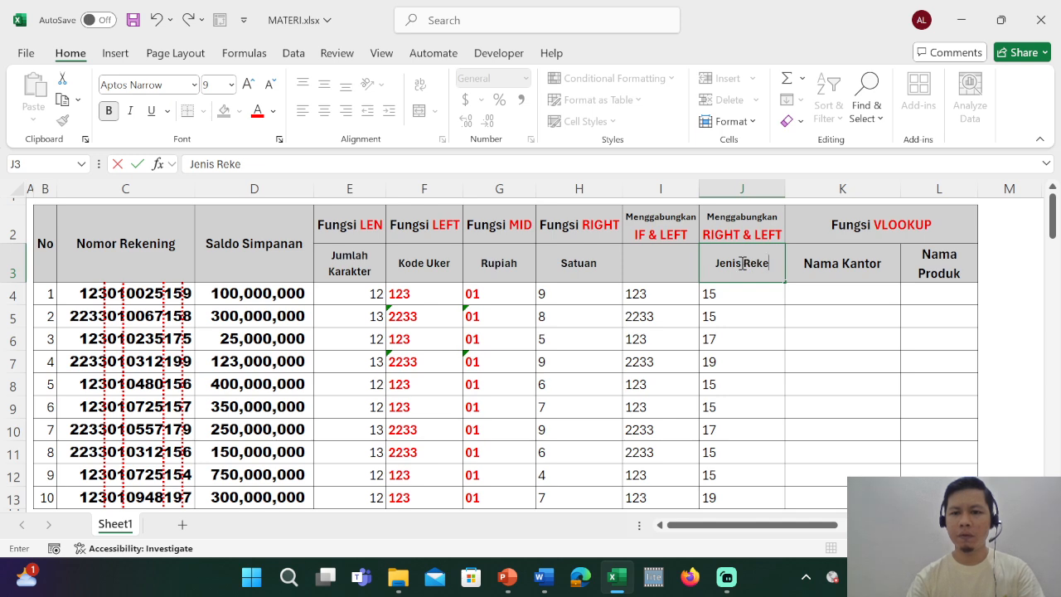
type("ning")
key("Return")
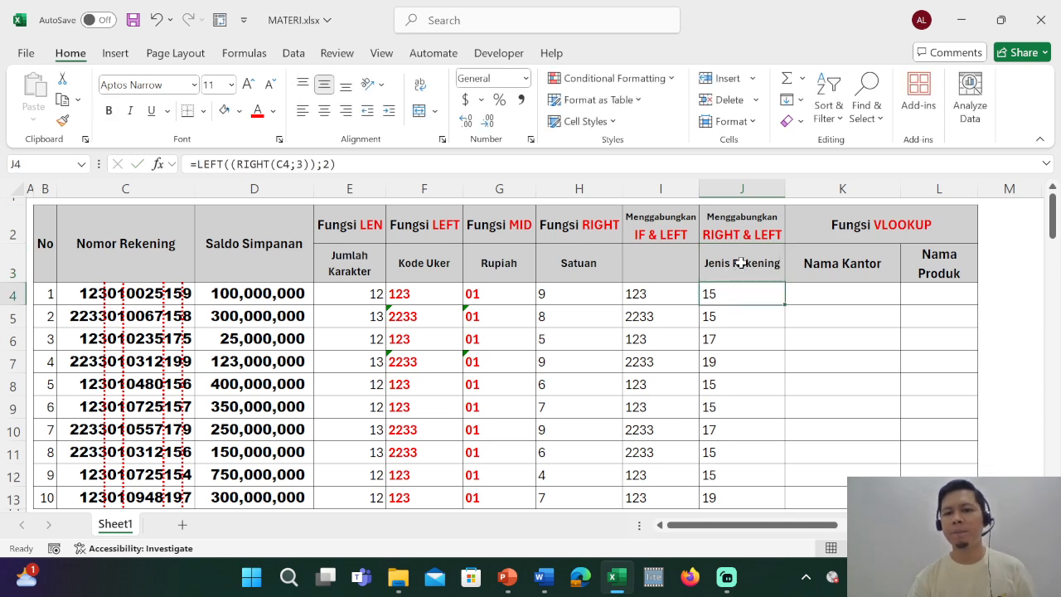
Enter Kode Uker as the subheading in I3 under IF & LEFT.
key("Return")
key("Down")
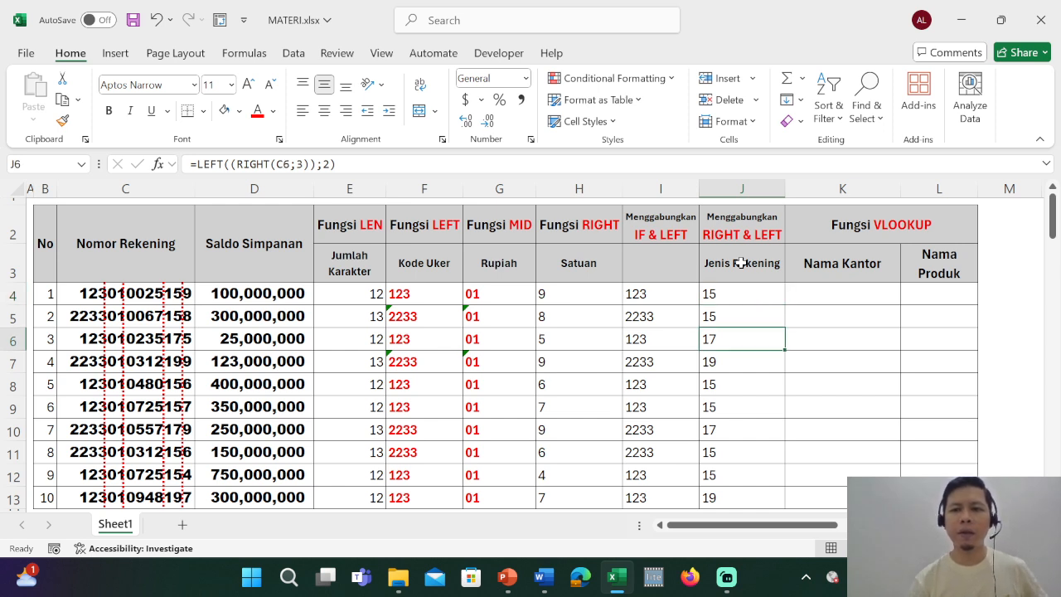
key("Left")
key("Up")
key("Up")
key("Up")
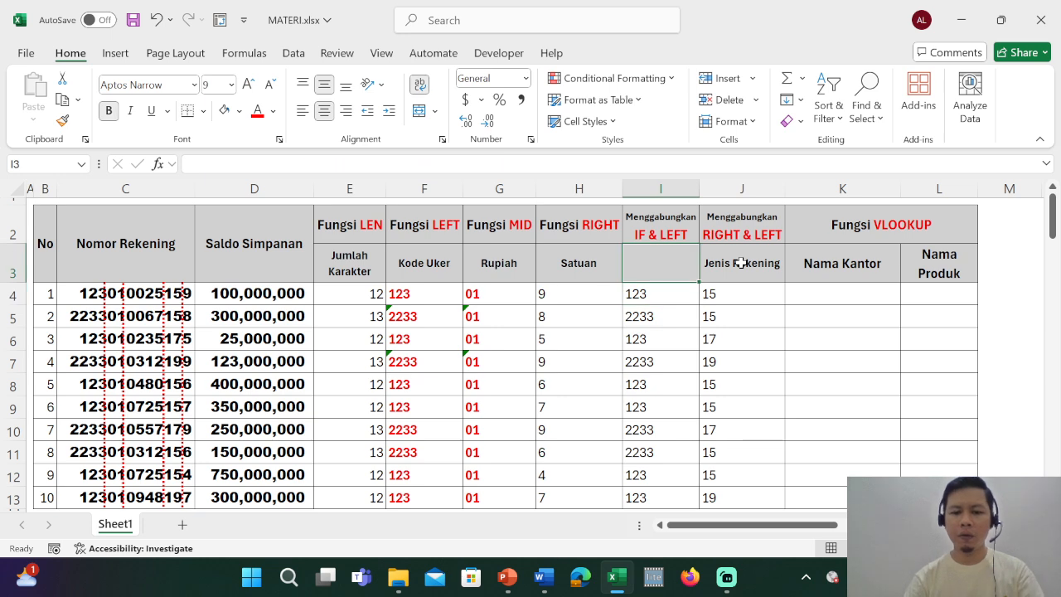
type("Kode Uker")
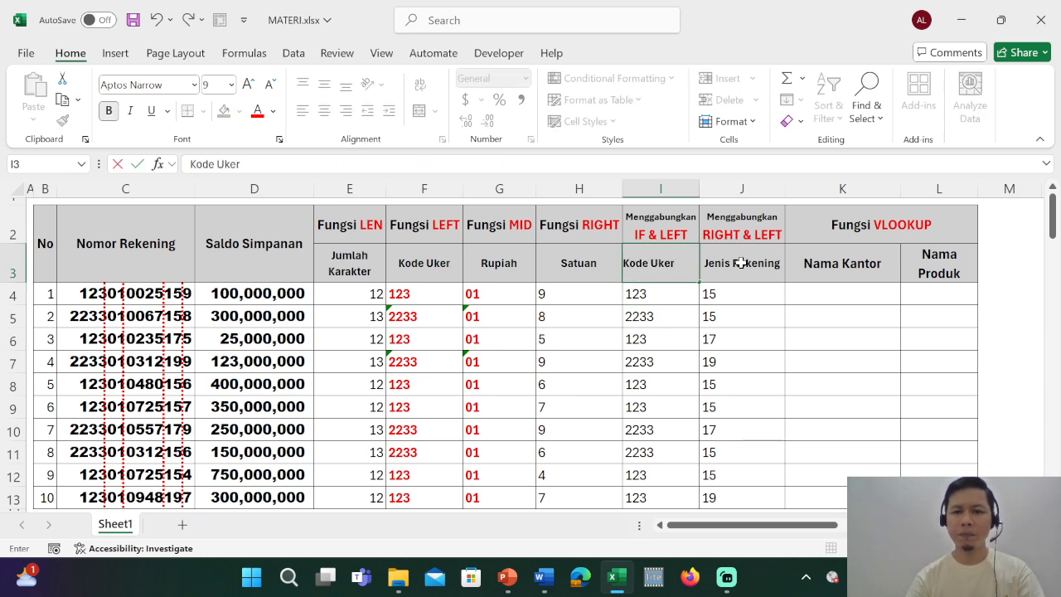
key("Return")
Fill the Kode Uker and Jenis Rekening results in I4:J13 with light green.
key("shift+Right")
key("shift+Down")
key("shift+Down")
key("shift+Down")
key("shift+Down")
key("shift+Down")
key("shift+Down")
key("shift+Down")
key("shift+Down")
key("shift+Down")
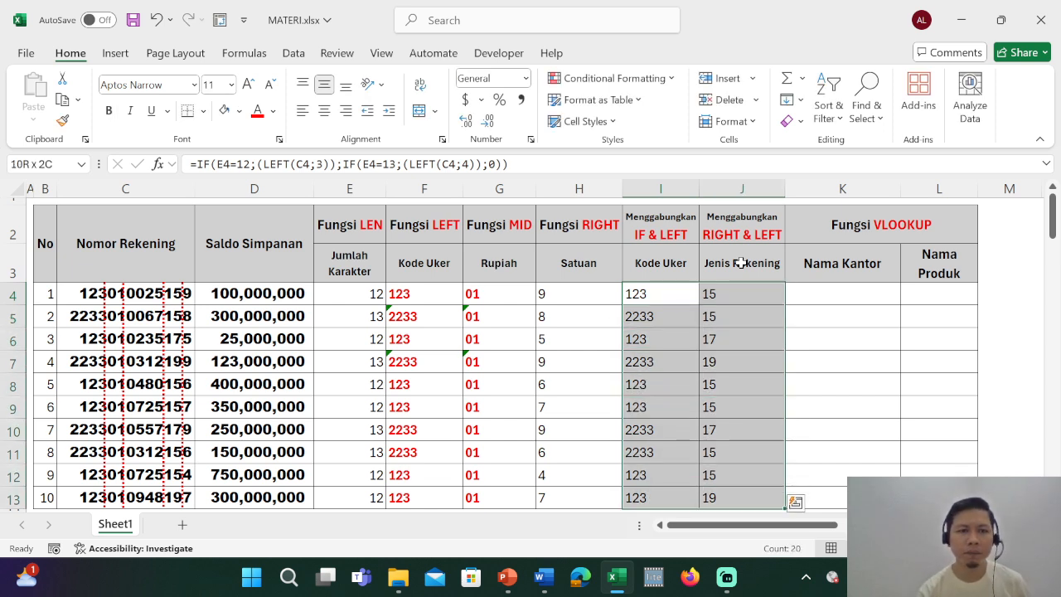
left_click(238, 110)
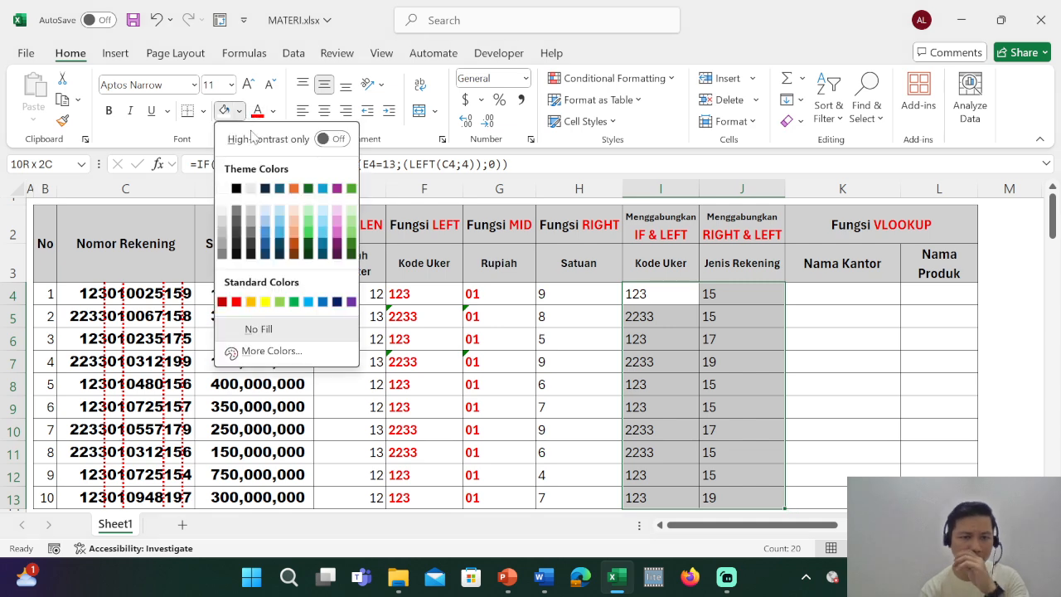
left_click(309, 220)
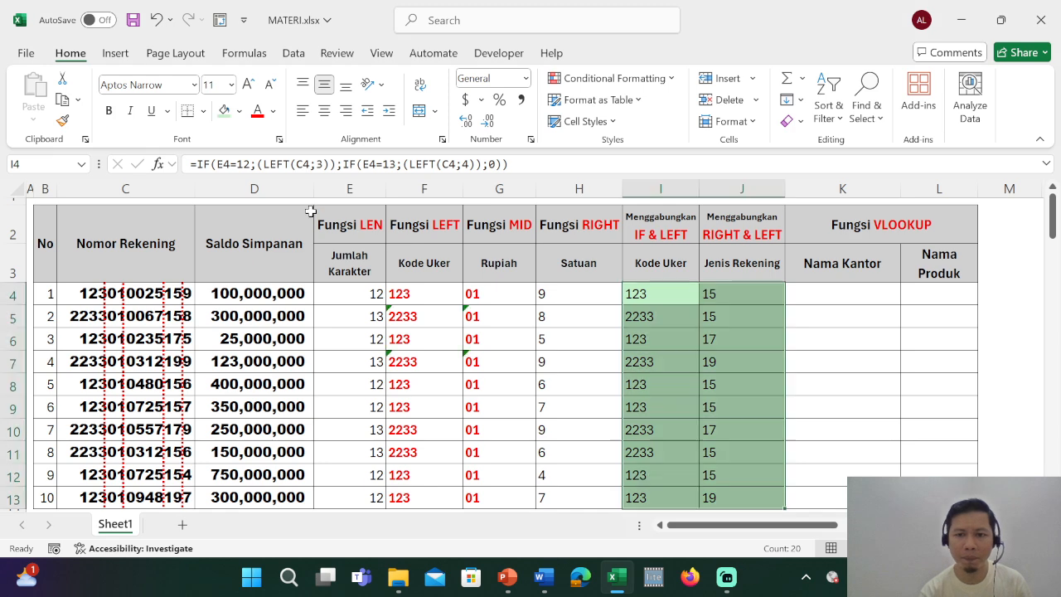
left_click(806, 292)
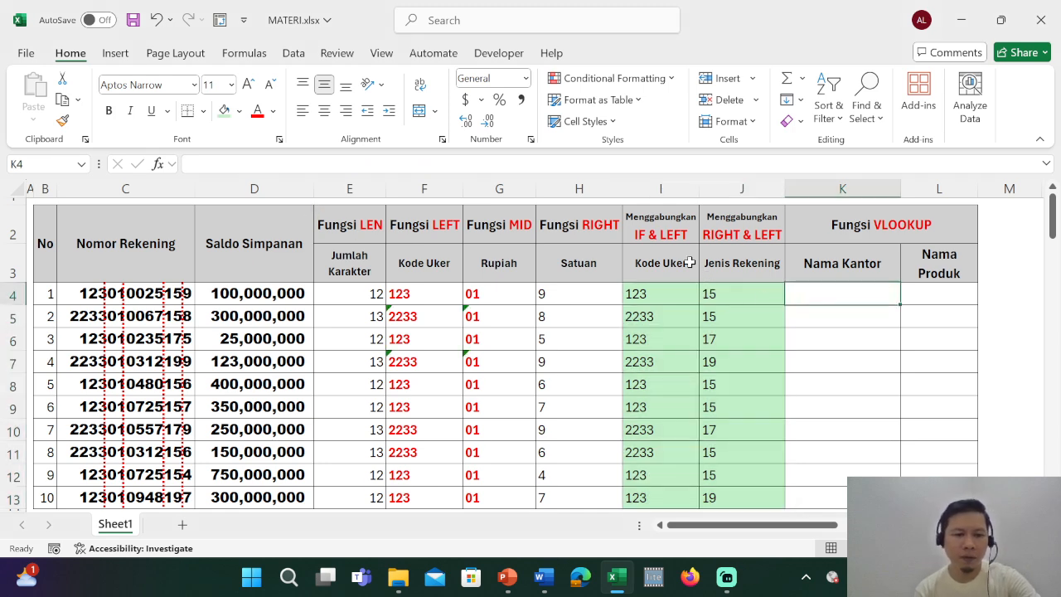
Collapse the ribbon and examine the Kode Uker and Nama Bank reference table in C15:D17 against the Kode Uker codes in I4:I13.
key("ctrl+F1")
left_click(592, 474)
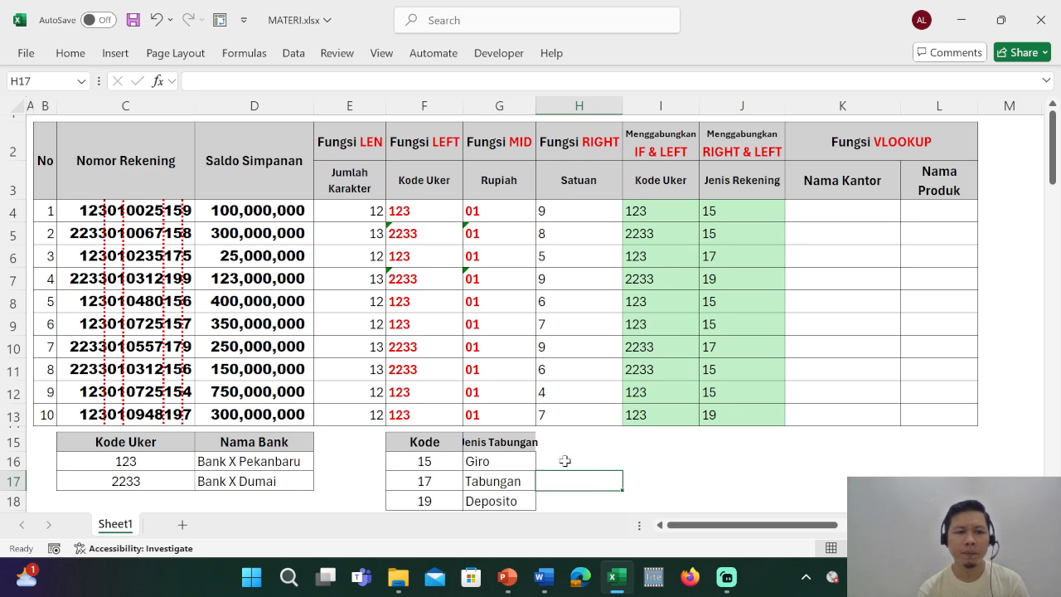
left_click(152, 461)
left_click(257, 461)
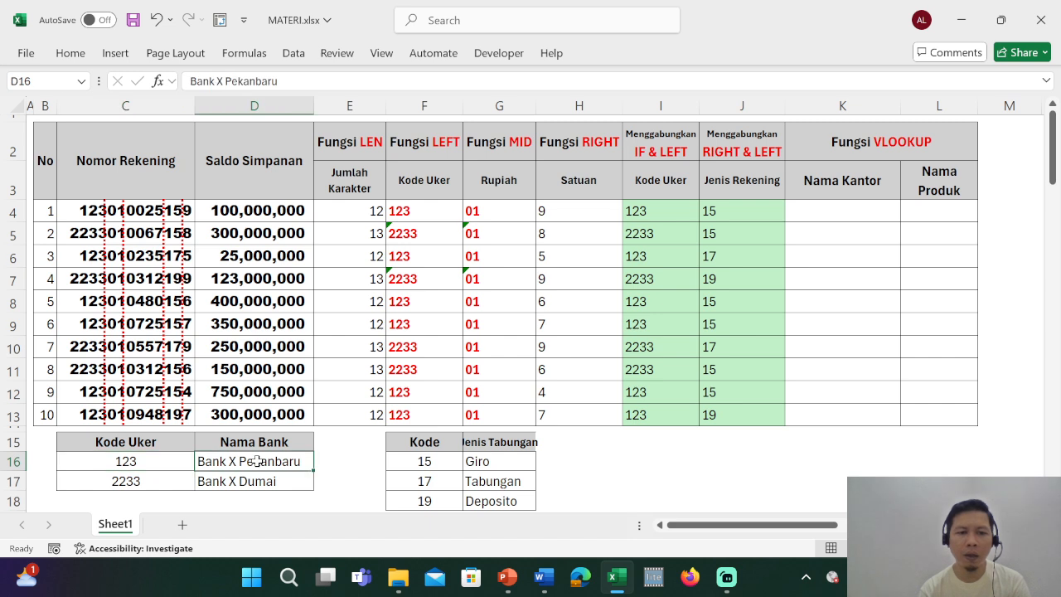
left_click(331, 501)
left_click(158, 481)
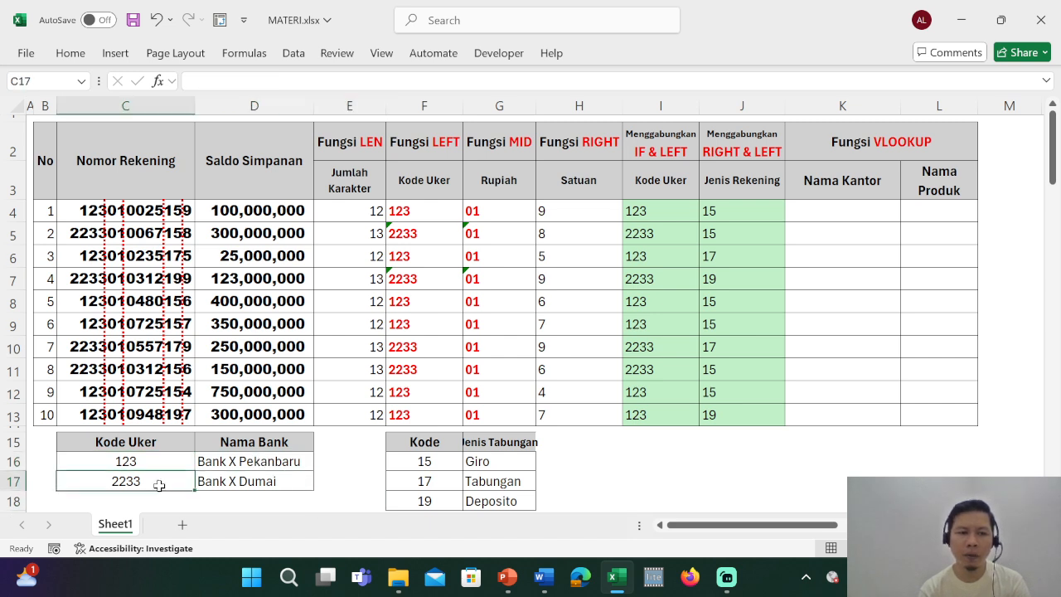
left_click(255, 480)
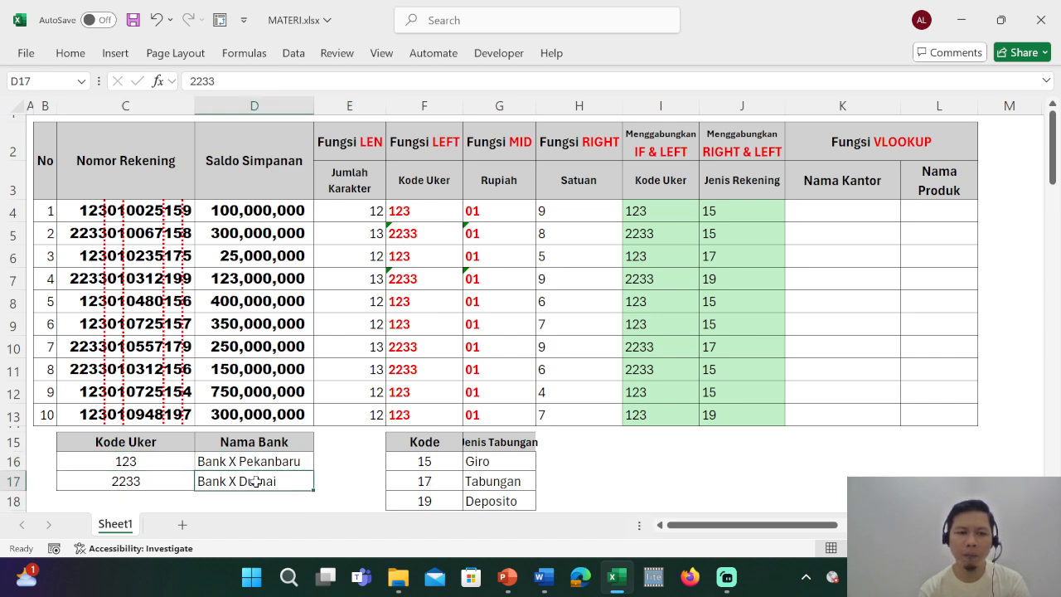
left_click(343, 468)
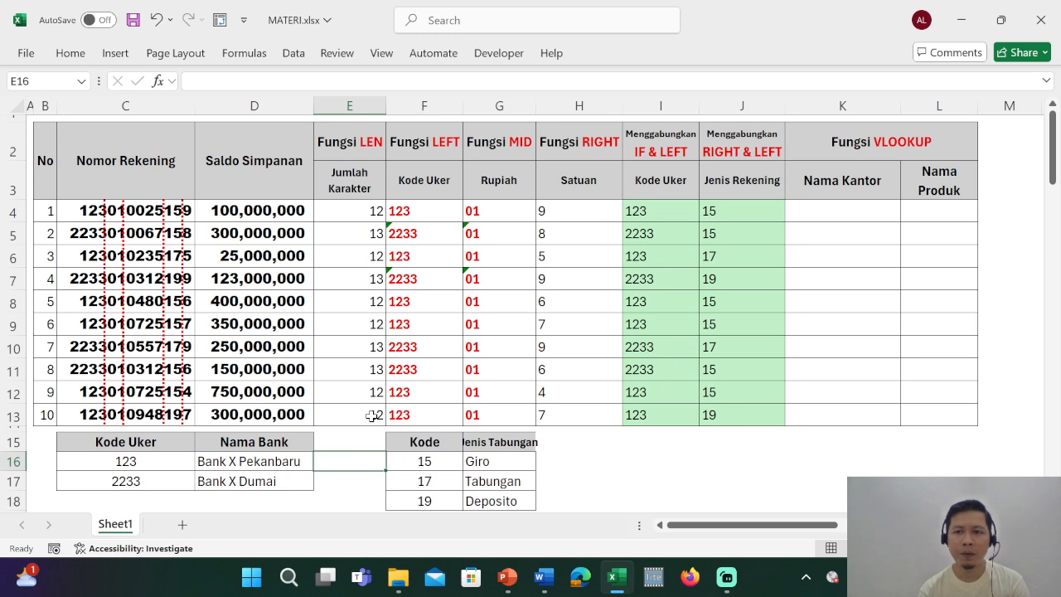
left_click(834, 207)
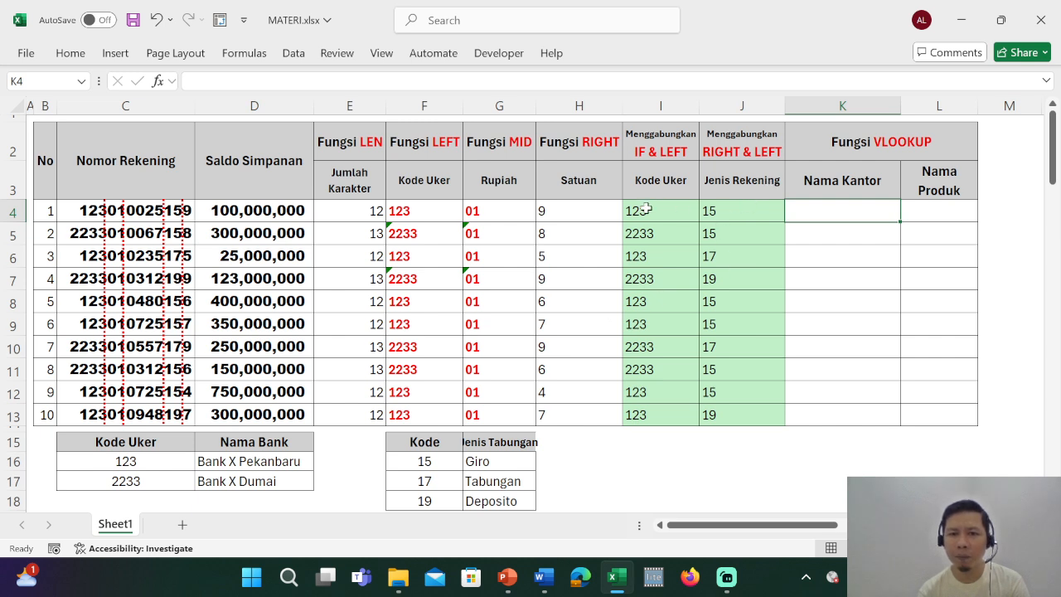
left_click_drag(647, 209, 645, 406)
left_click(160, 441)
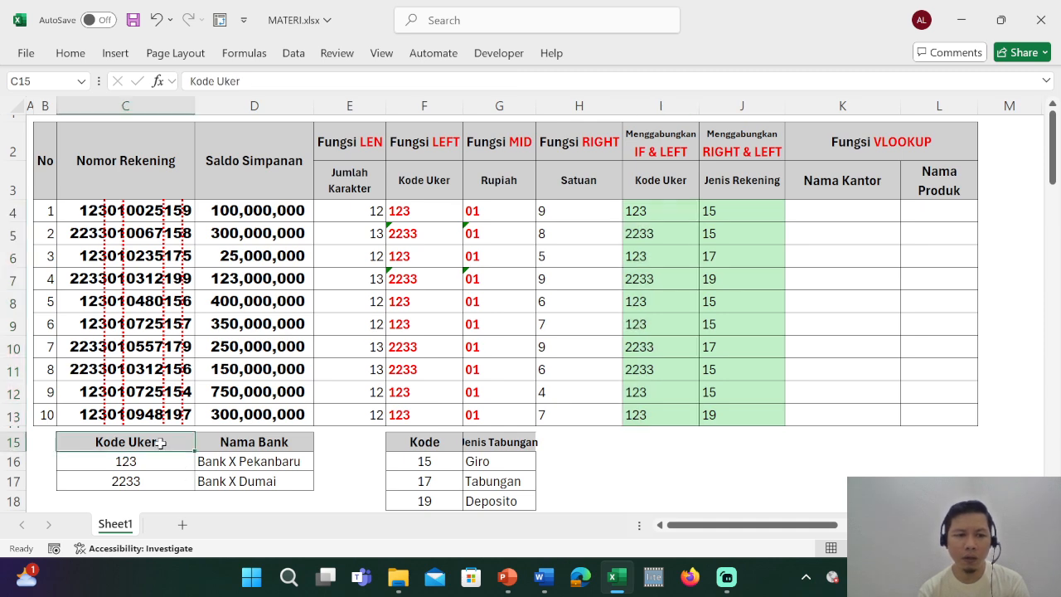
left_click_drag(160, 442, 243, 481)
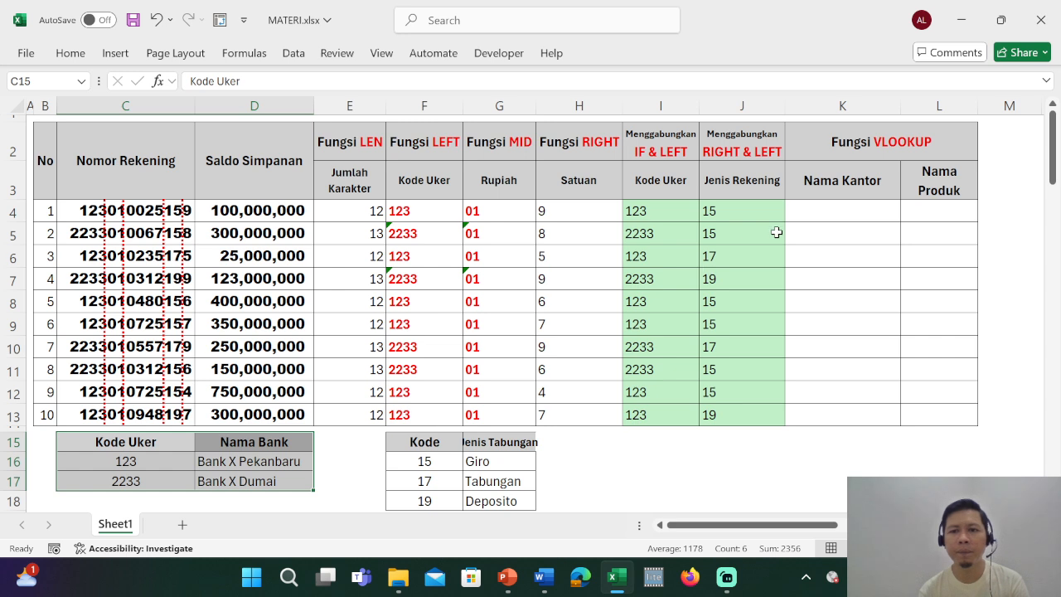
Begin a VLOOKUP formula in K4 under Nama Kantor with I4 as the lookup value and the absolute range $C$16:$D$17 as the table array.
left_click(826, 209)
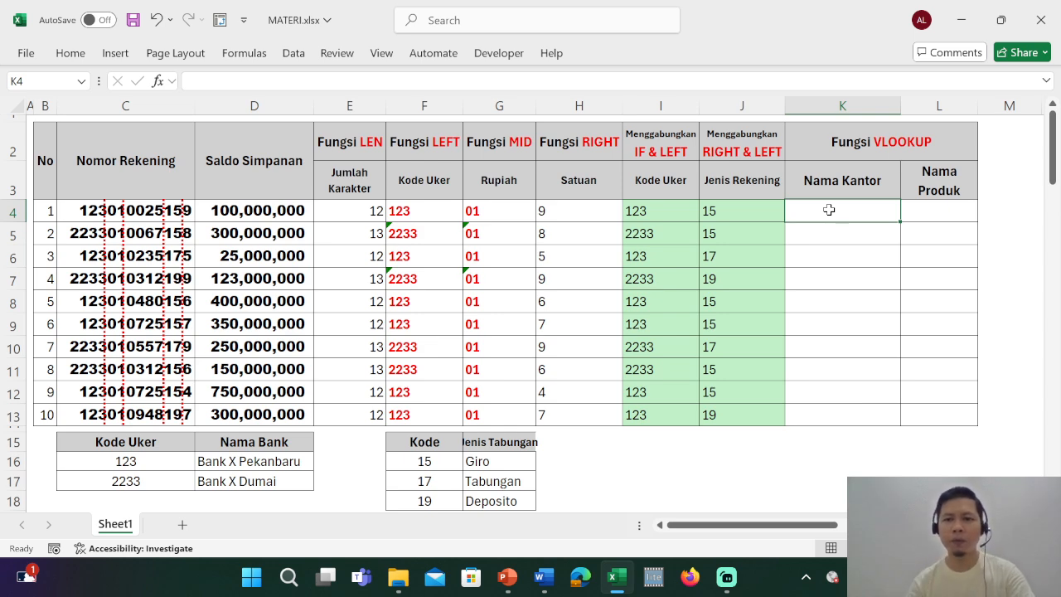
type("=")
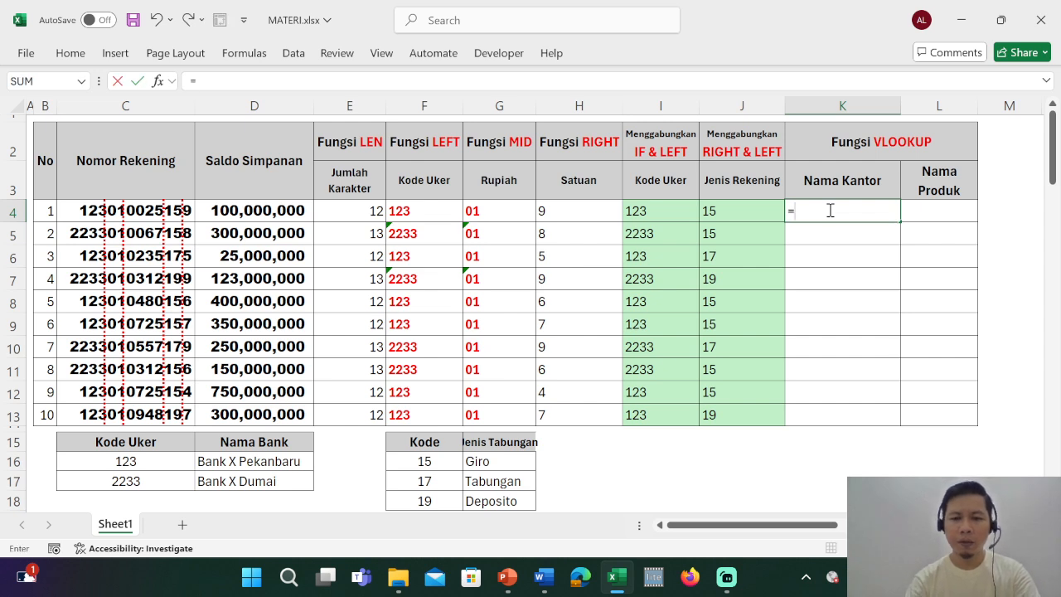
type("vl")
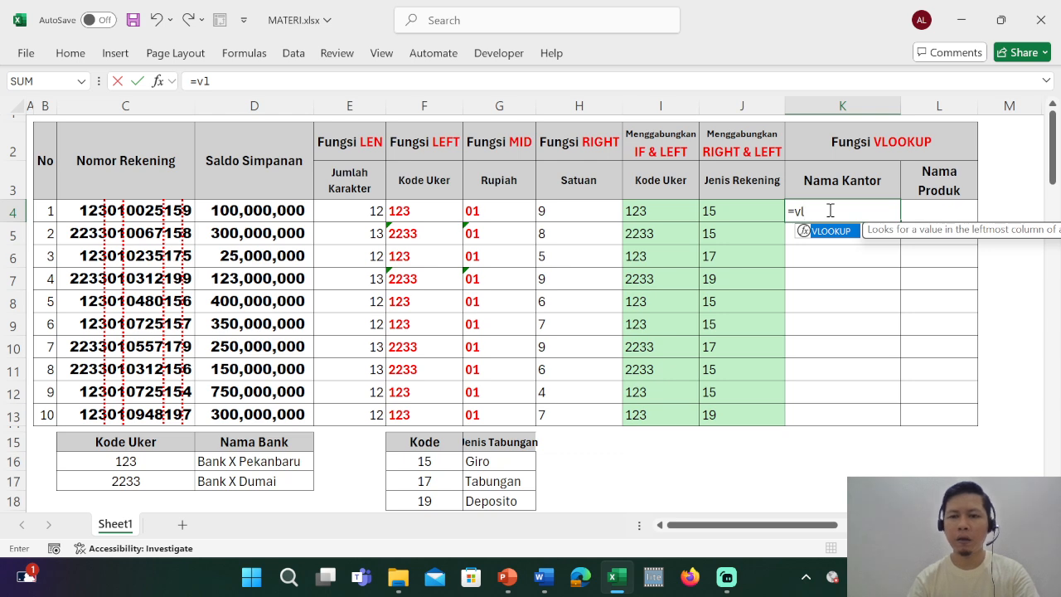
key("Tab")
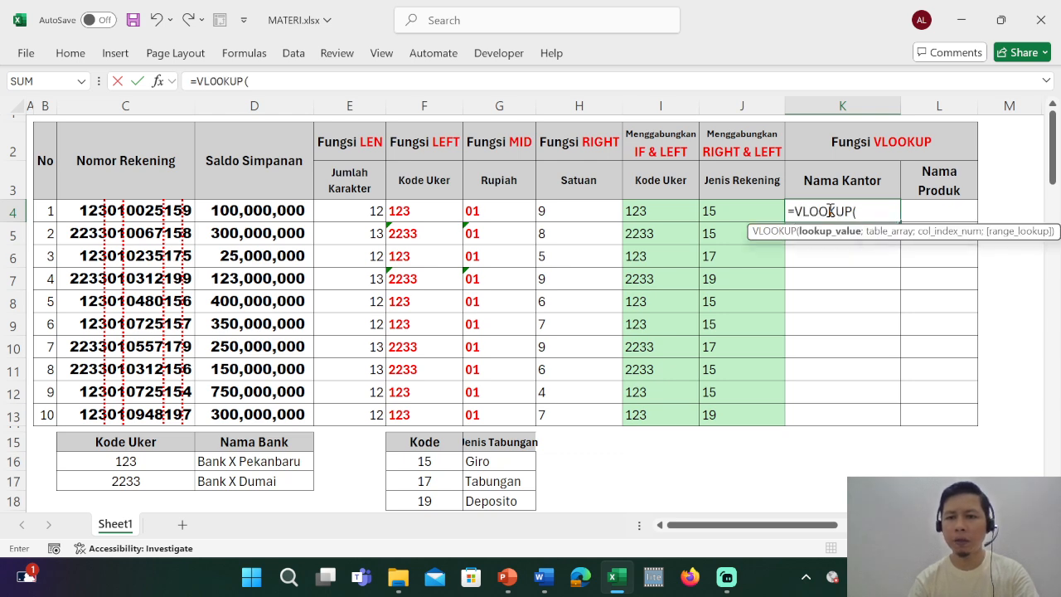
left_click(644, 211)
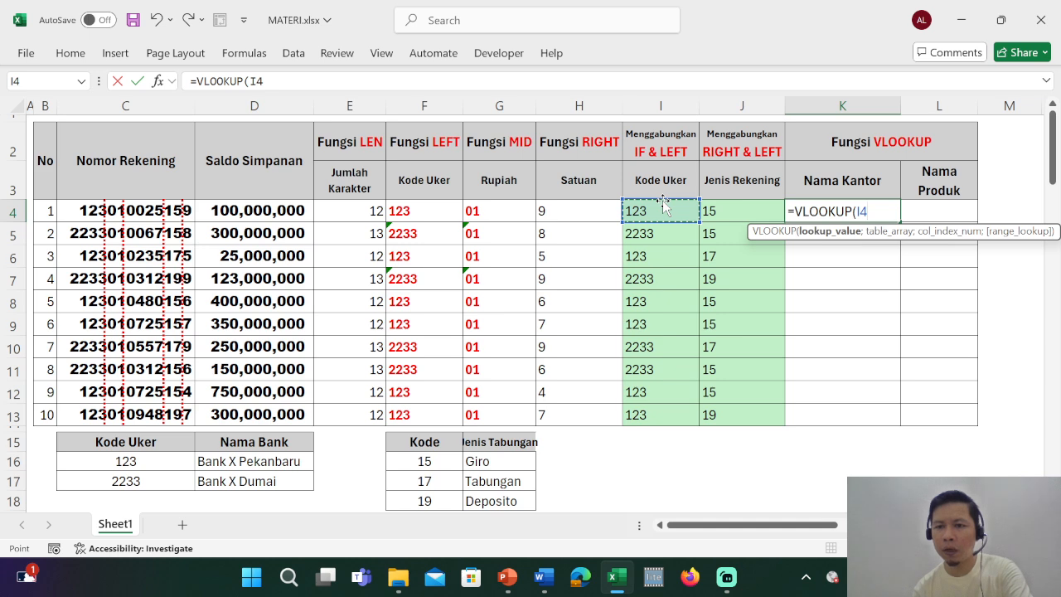
type(";")
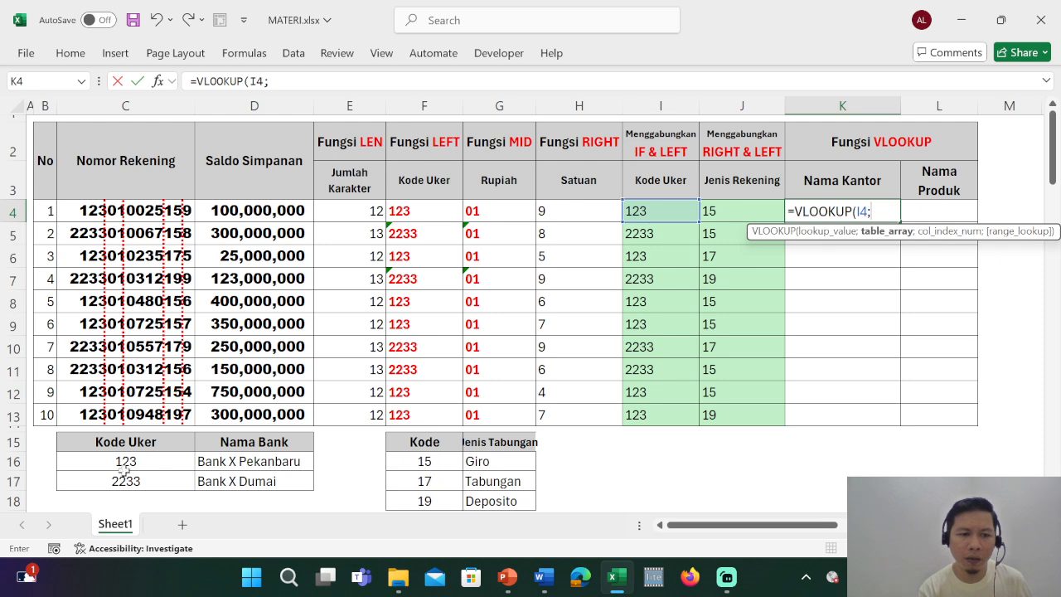
left_click_drag(135, 462, 224, 482)
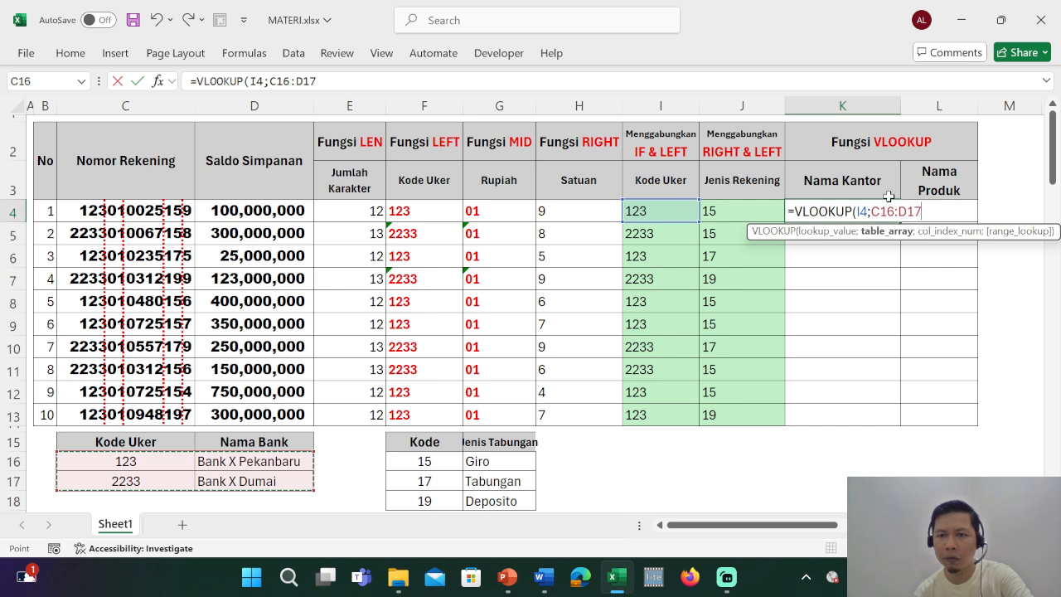
key("F4")
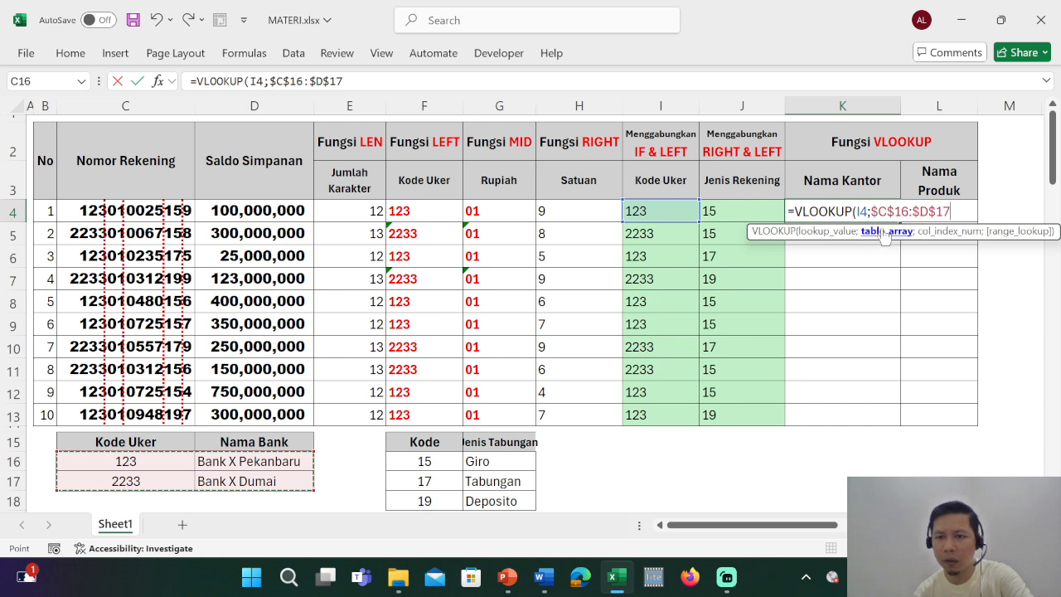
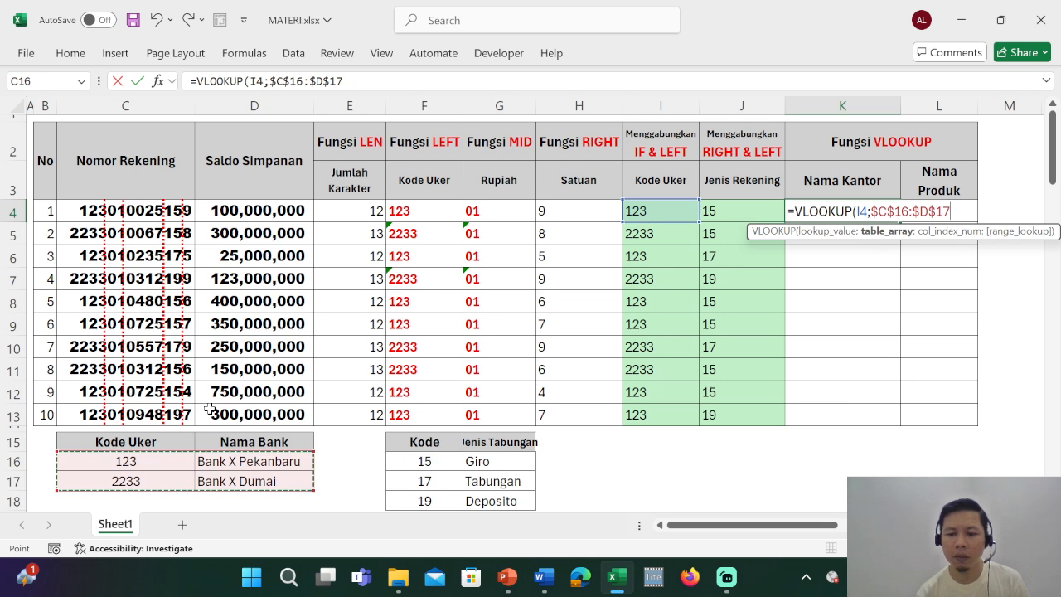
Complete the VLOOKUP in K4 with column index 2 and range lookup 0, and copy it down to K13.
type(";2")
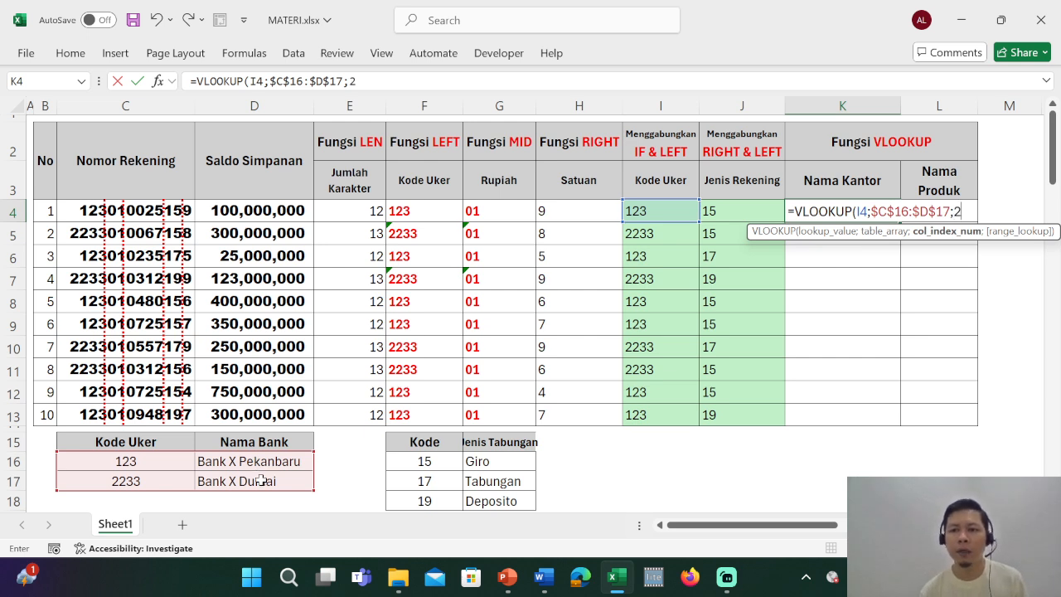
type(";")
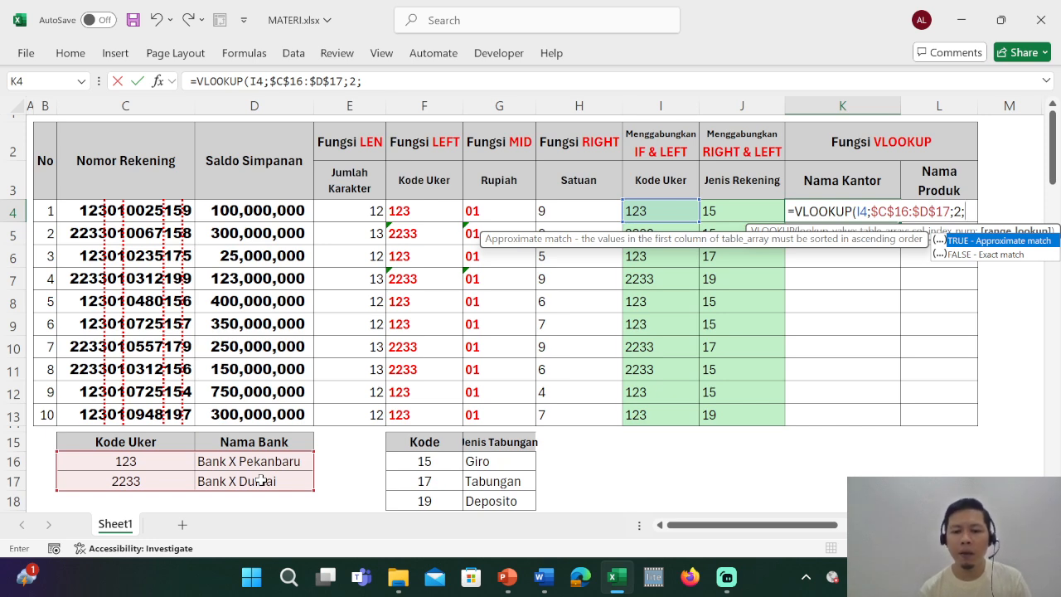
type("0")
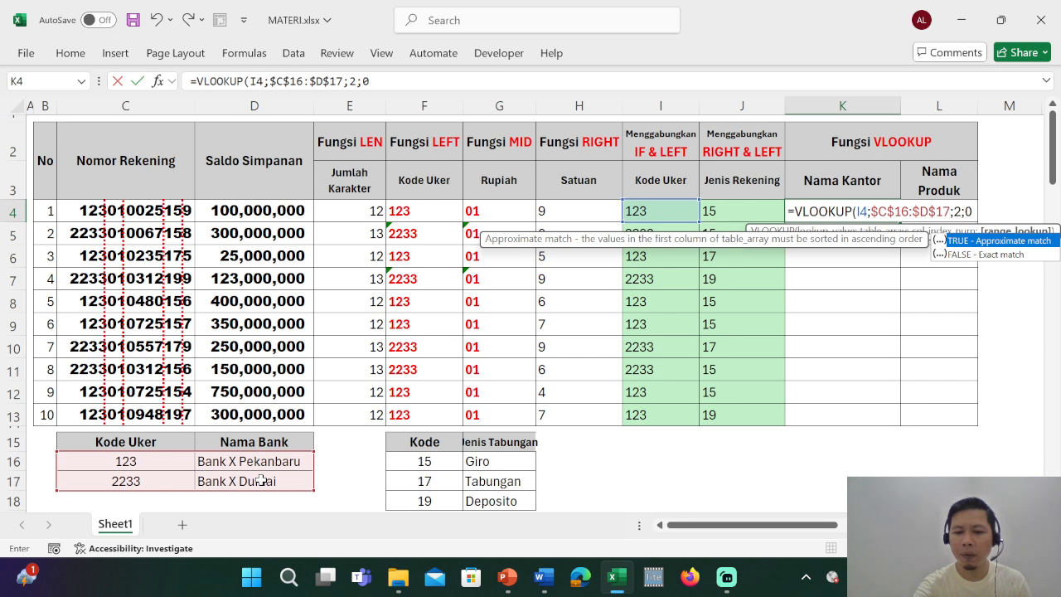
type(")")
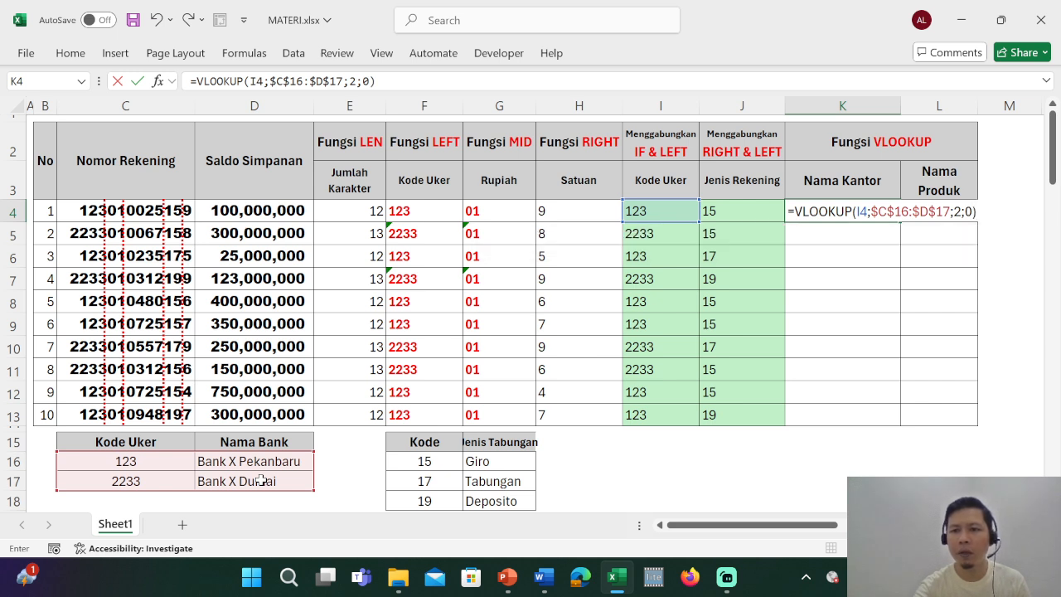
key("Return")
key("Up")
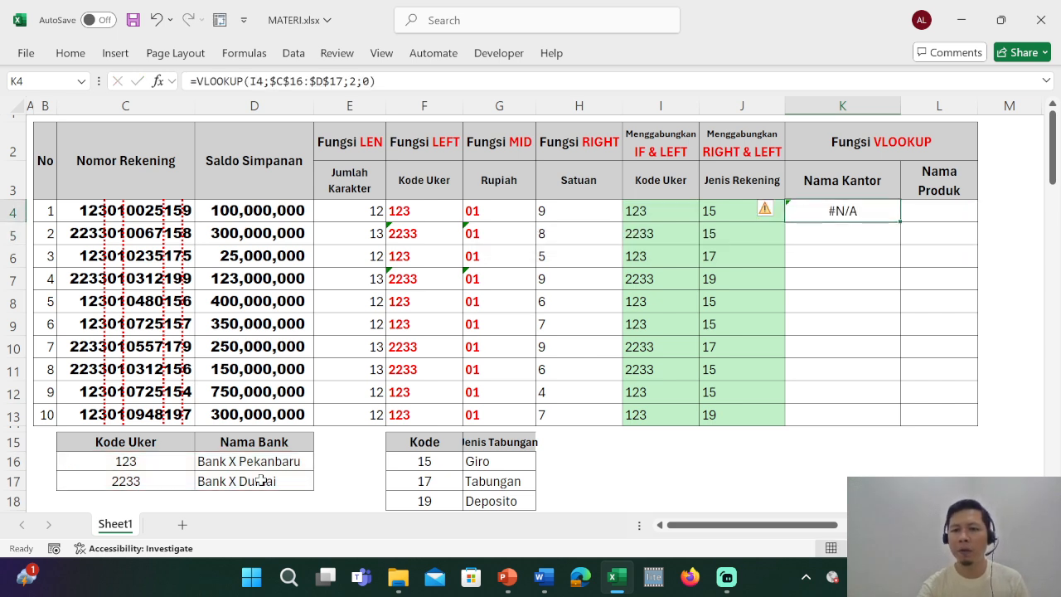
double_click(900, 220)
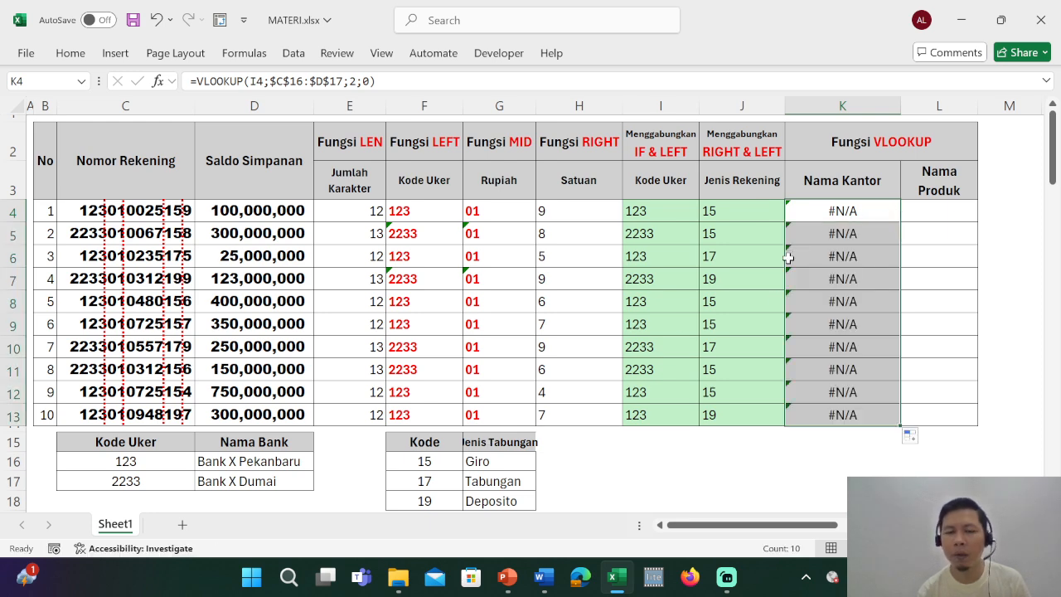
Compare the Kode Uker entry in C16 with the IF and LEFT formula in I4, and expand the ribbon.
left_click(652, 472)
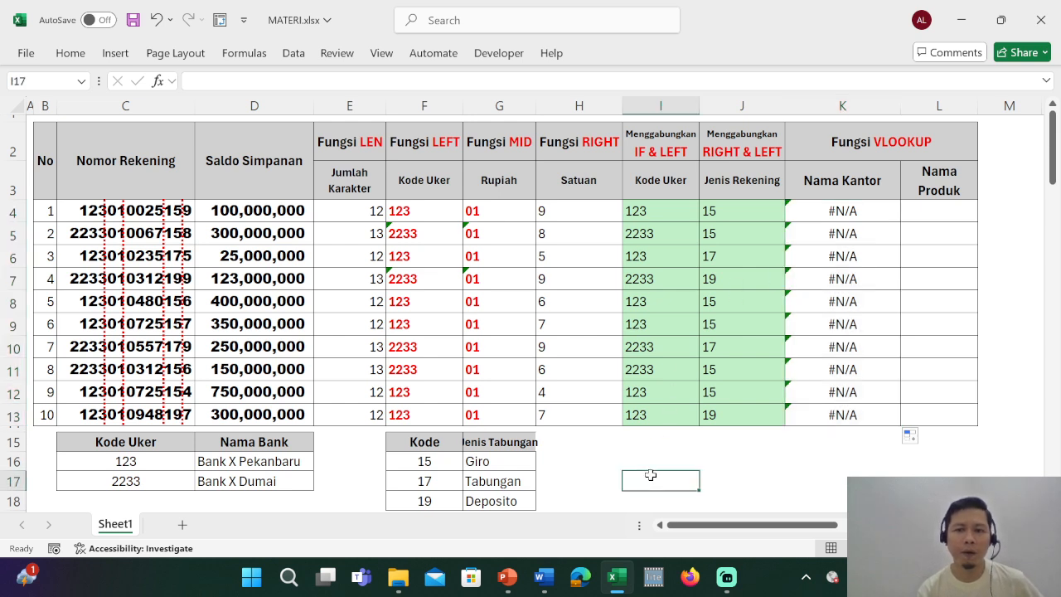
left_click(174, 458)
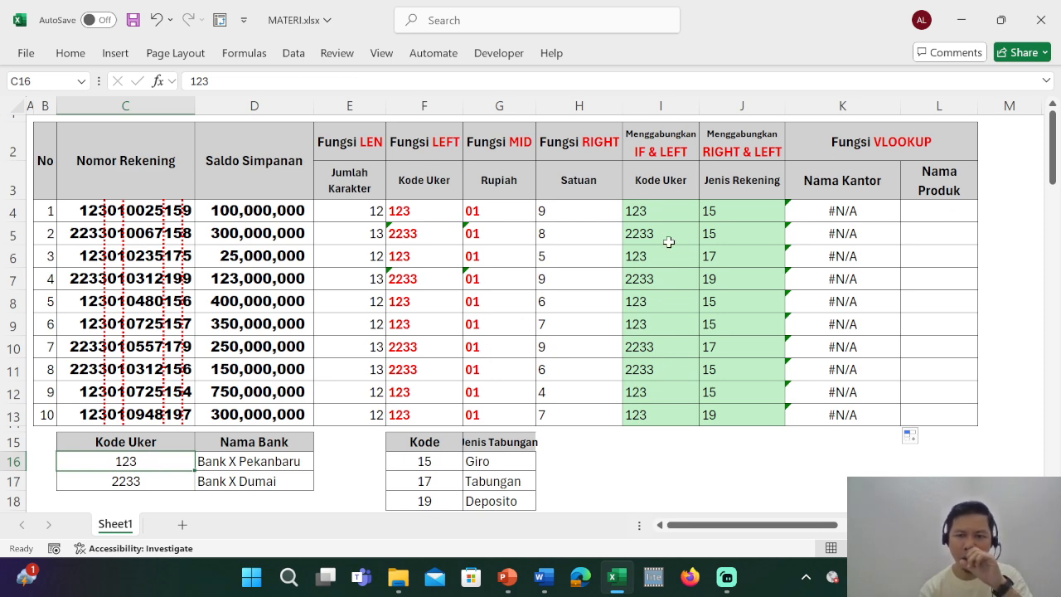
left_click(684, 214)
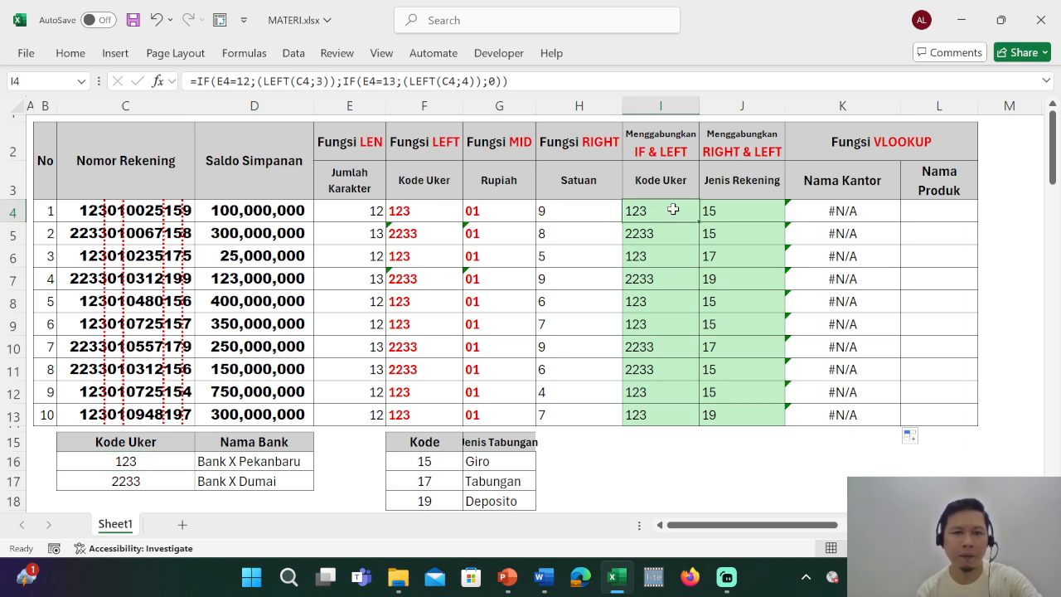
key("ctrl+F1")
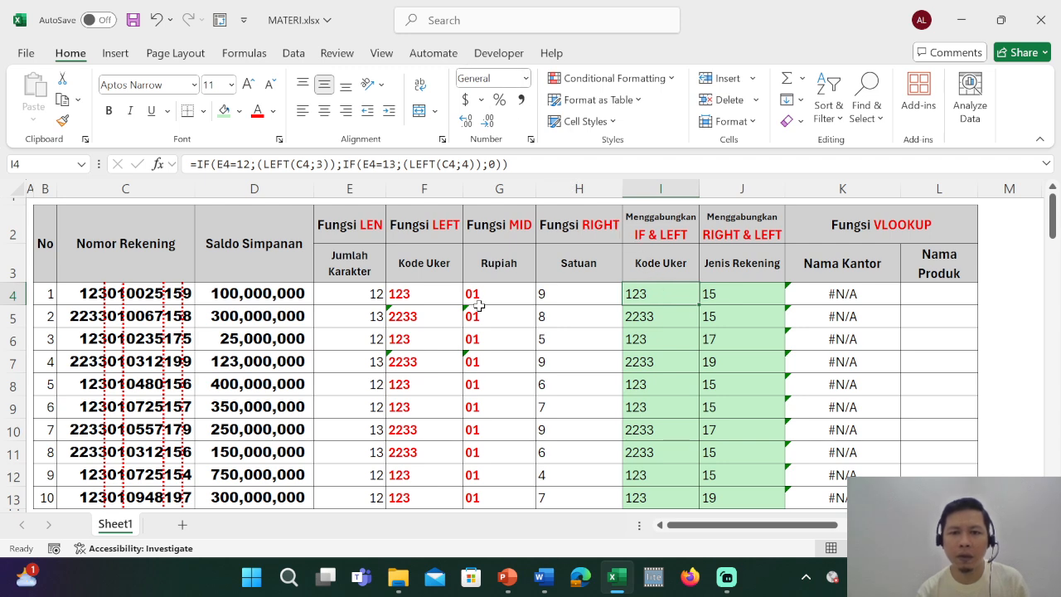
scroll(211, 401, "down", 1)
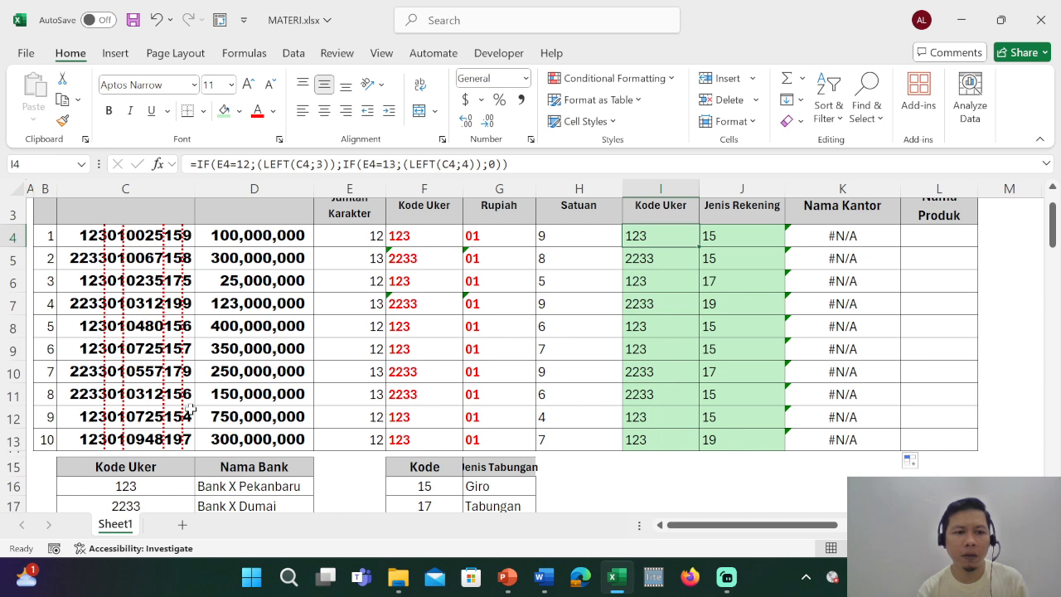
left_click(124, 486)
left_click(320, 372)
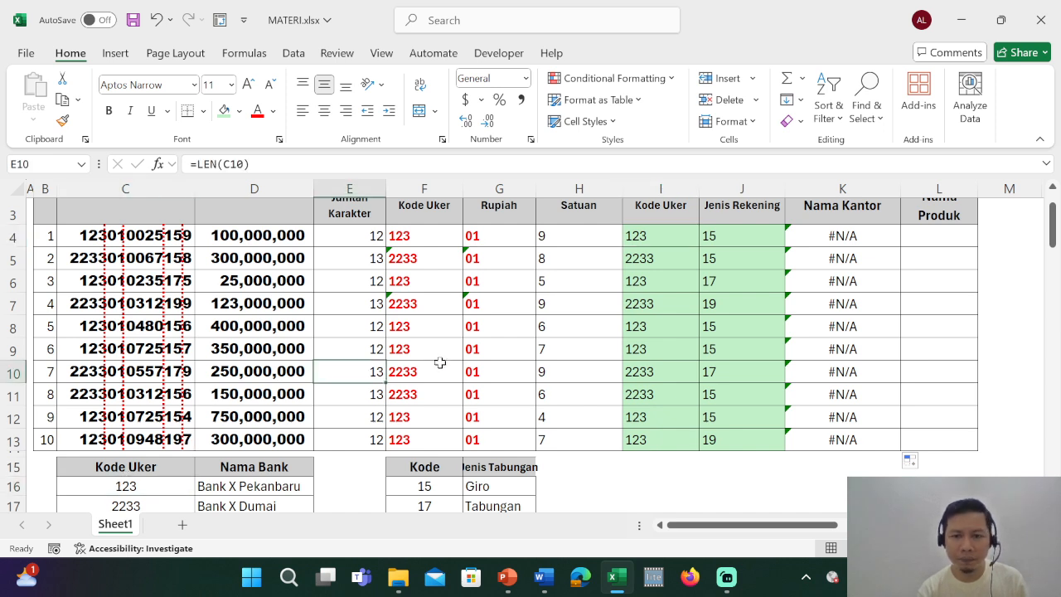
Test the comma number format on C16 and I4, undoing it each time.
left_click(134, 487)
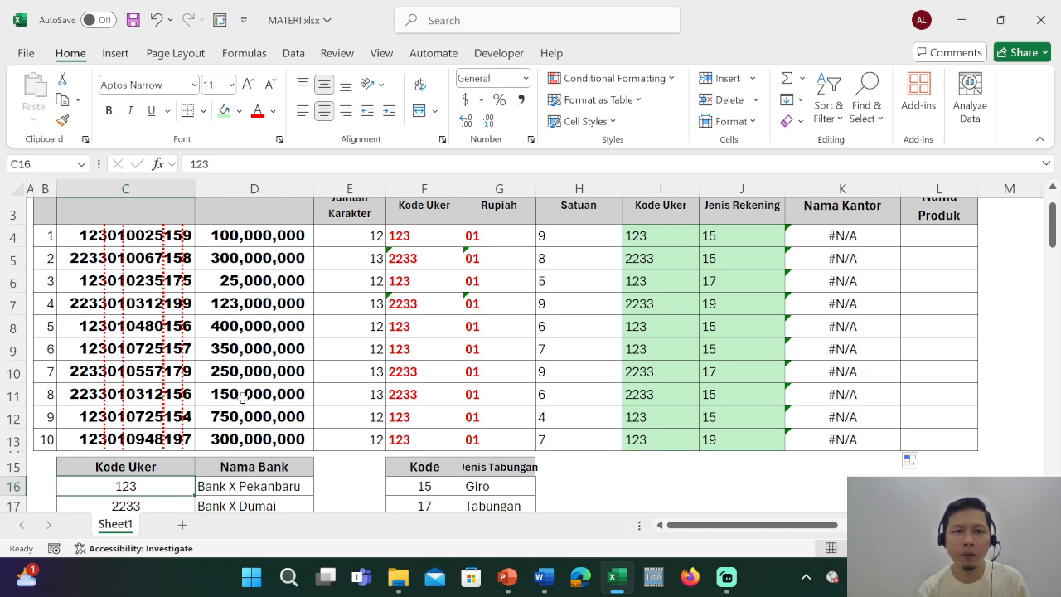
left_click(521, 100)
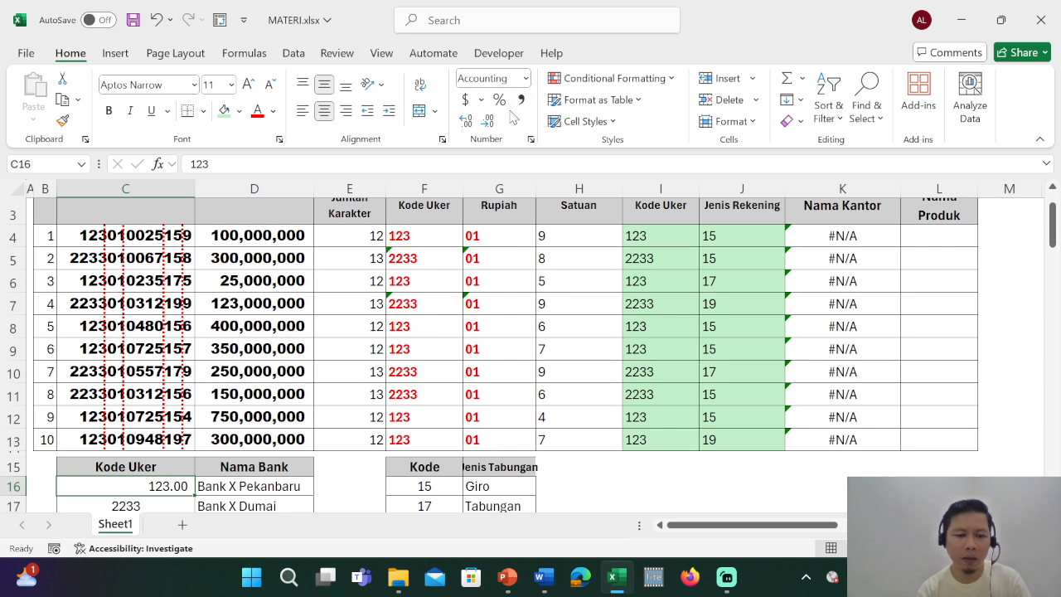
key("ctrl+z")
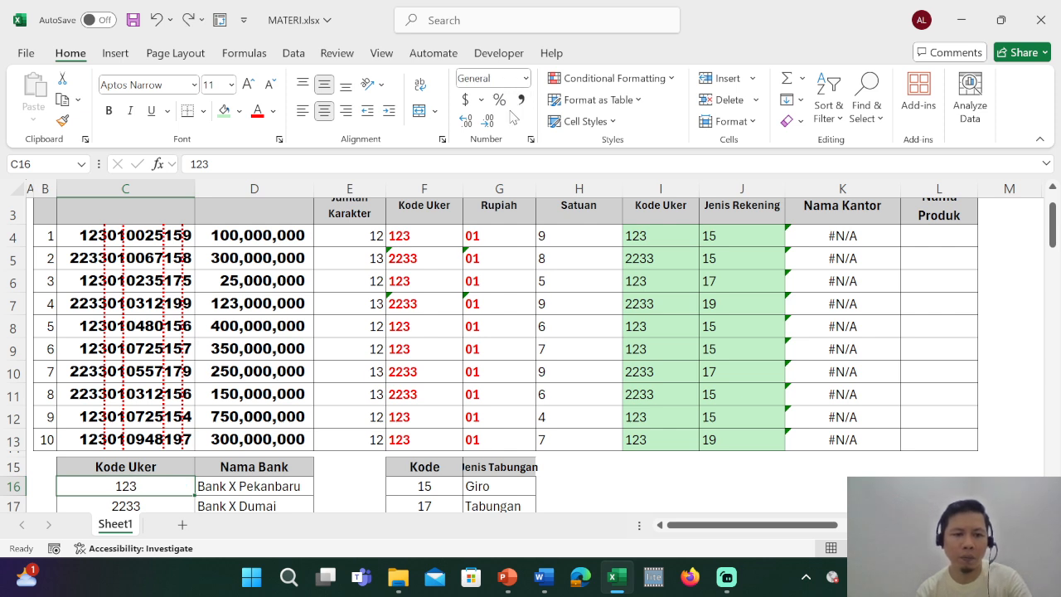
left_click(679, 237)
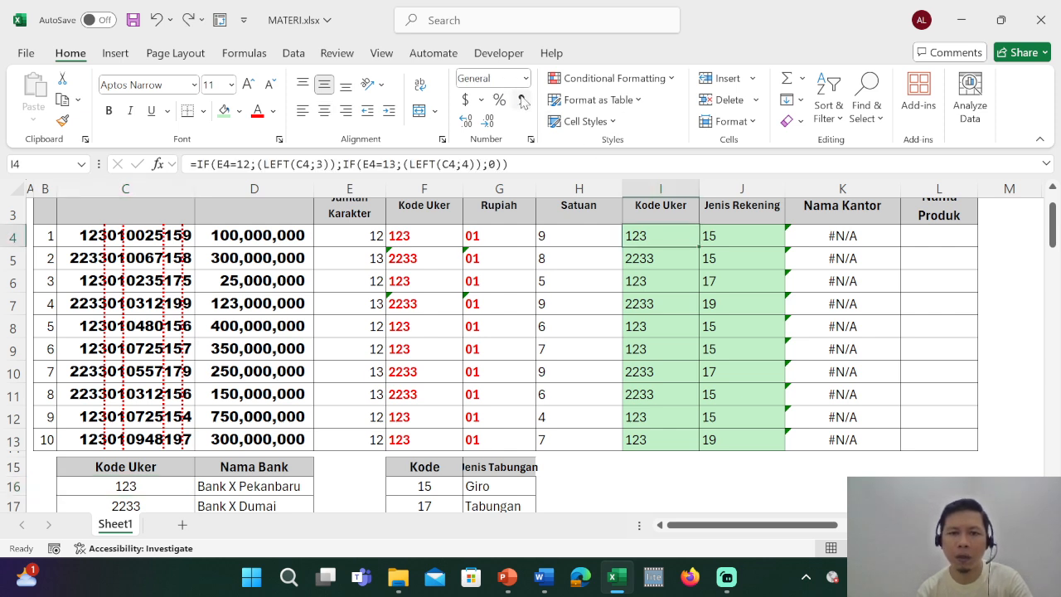
left_click(521, 100)
key("ctrl+z")
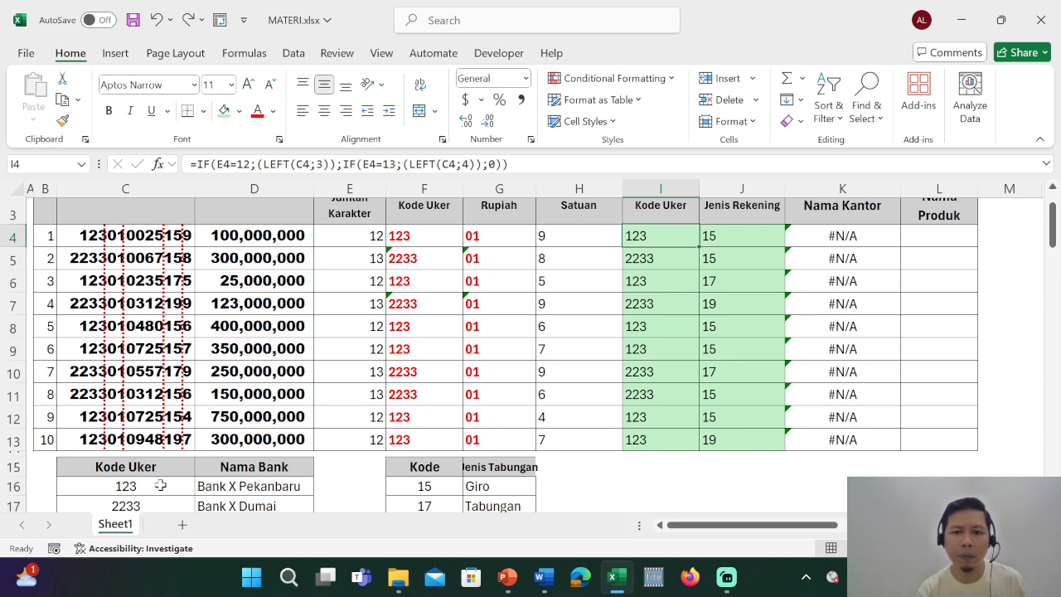
Convert the Kode Uker result in I4 to a number by enclosing the whole IF formula in parentheses and multiplying it by 1.
double_click(649, 237)
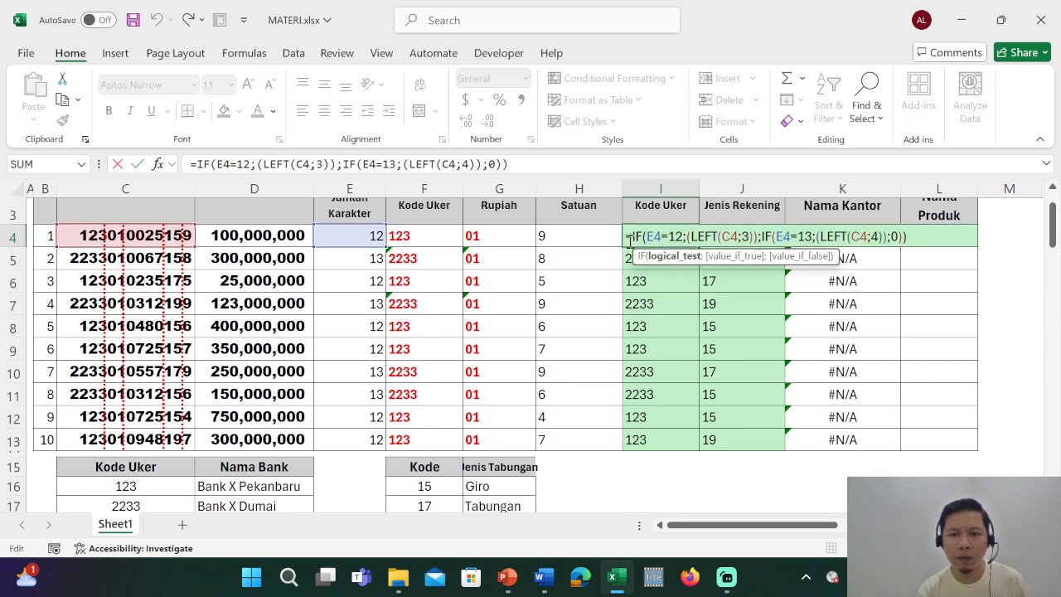
left_click(632, 237)
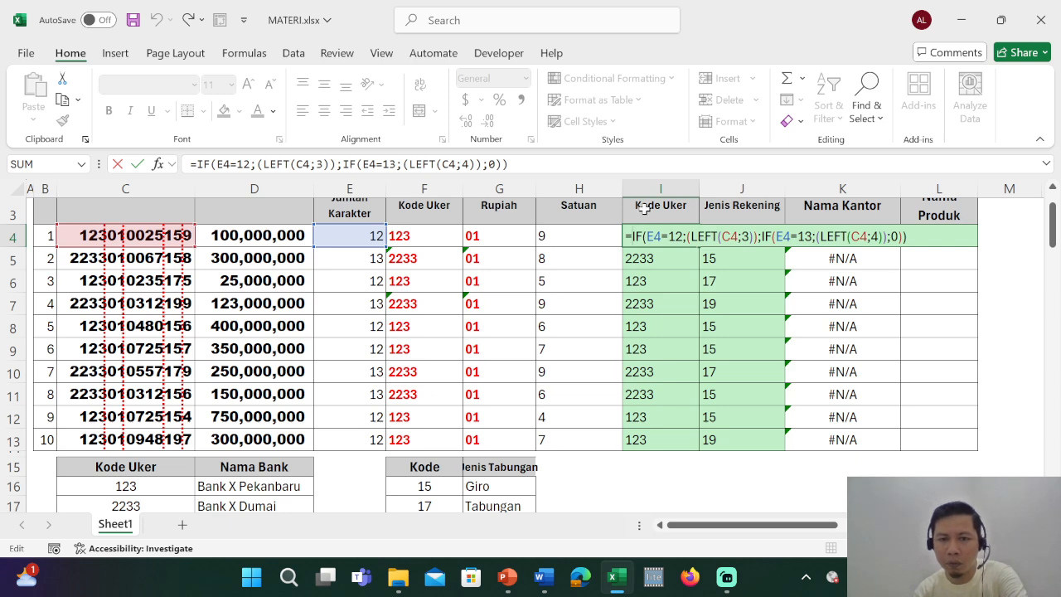
type("(C4;3")
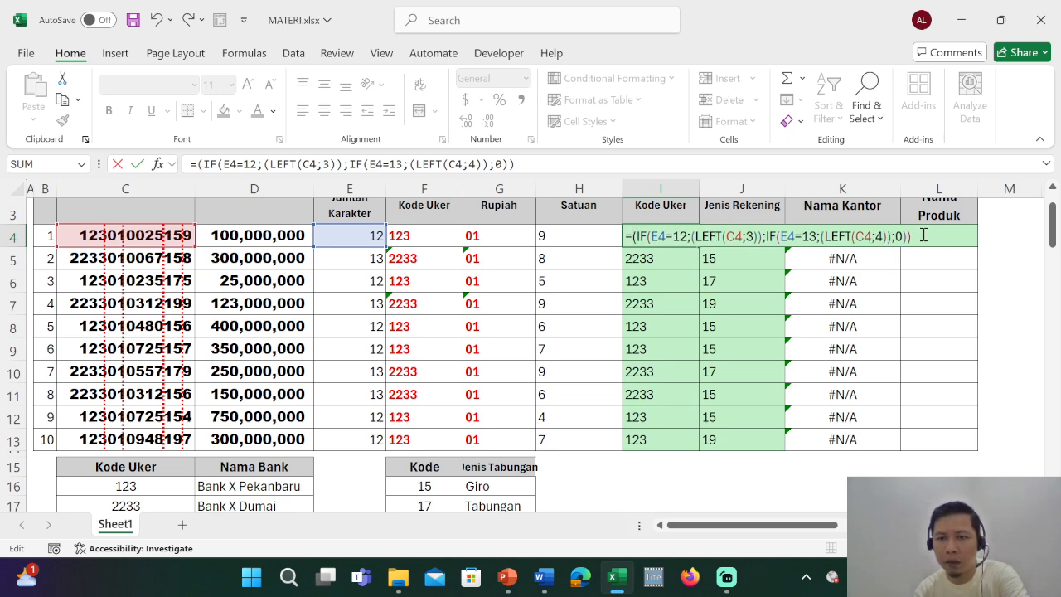
type(")*1")
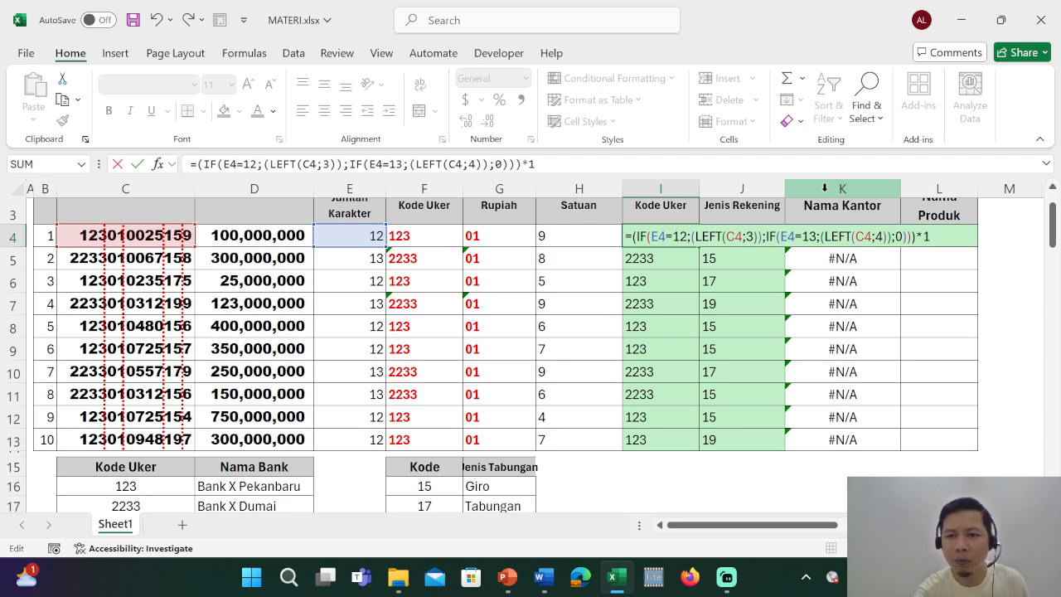
key("Return")
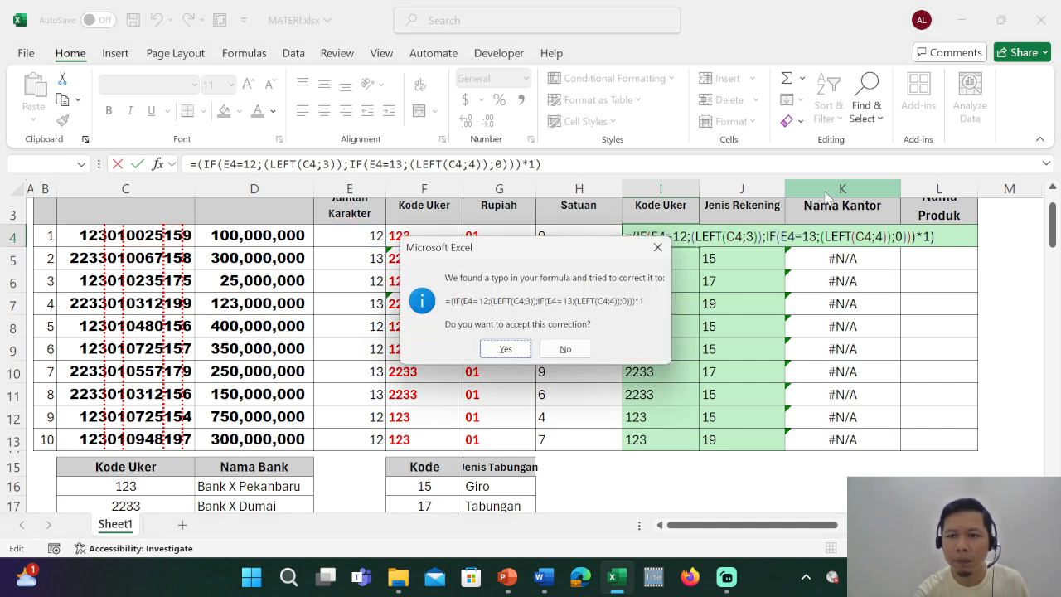
key("Return")
key("Up")
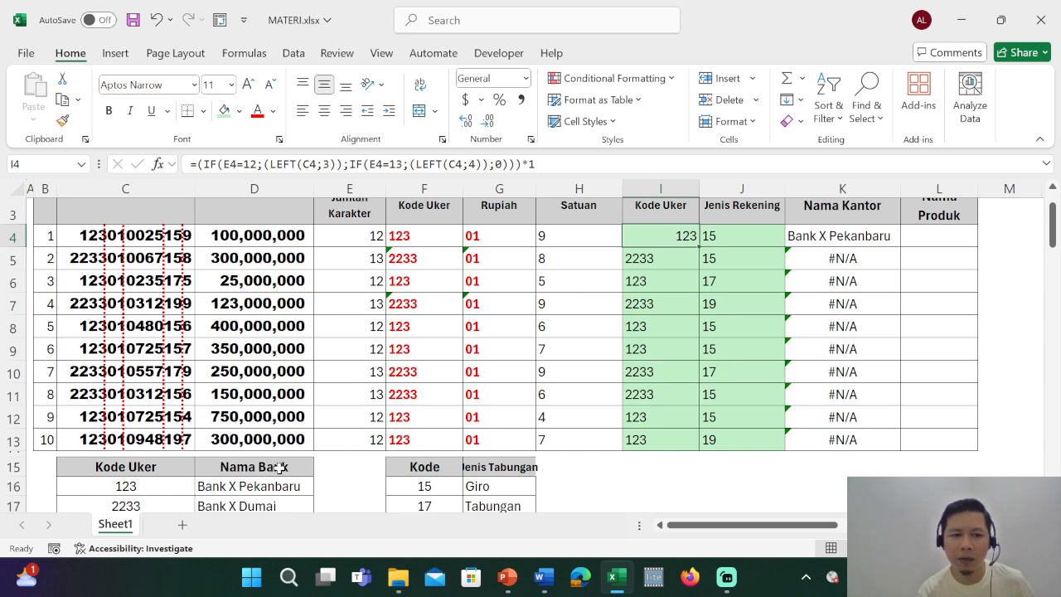
Test the comma number format on the converted code in I4 and the unconverted code in I5, undoing each change.
left_click(127, 494)
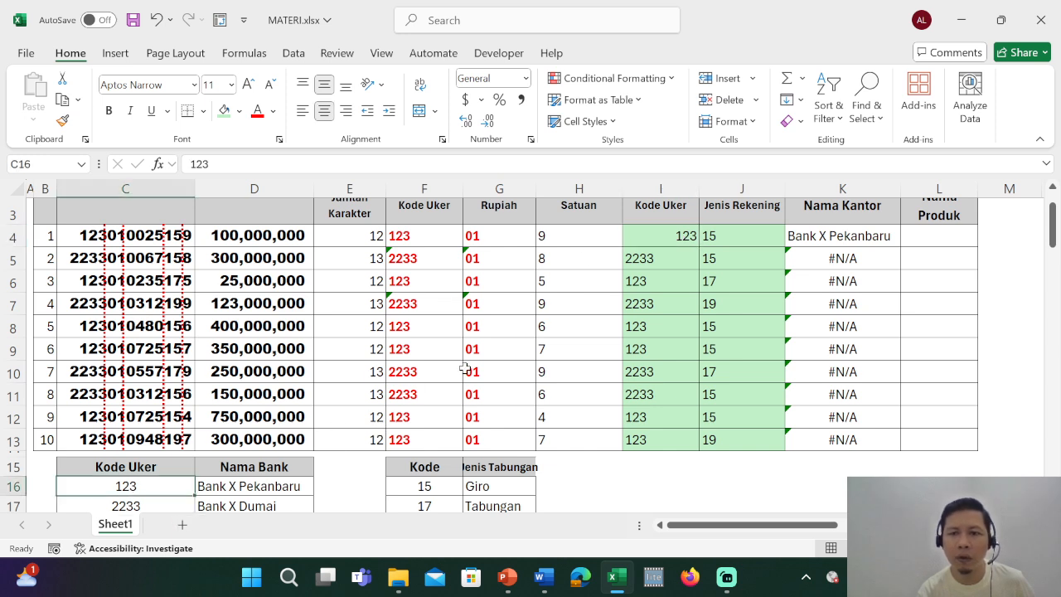
left_click(645, 238)
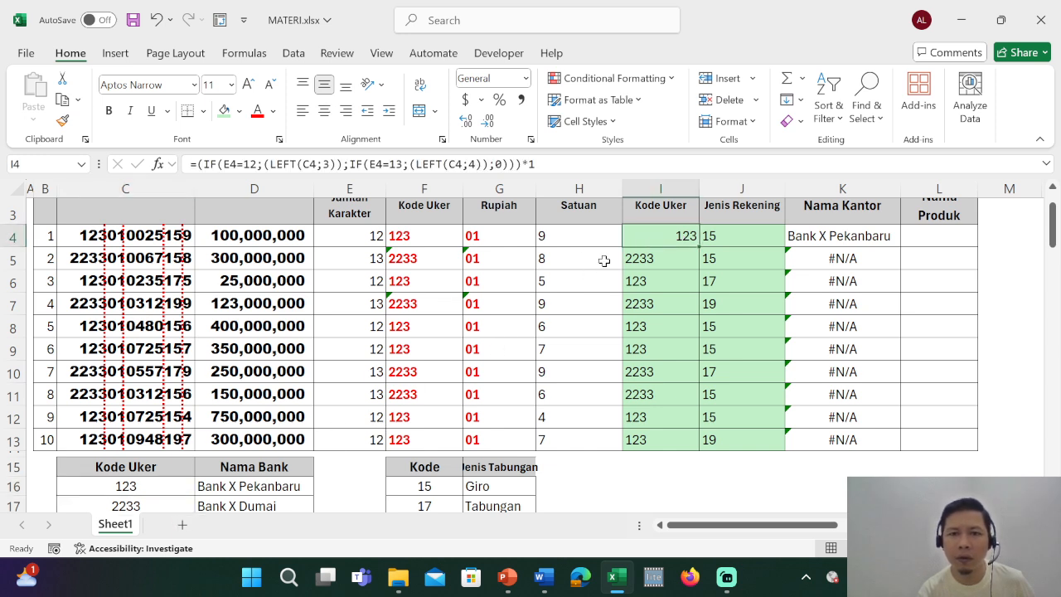
left_click(523, 100)
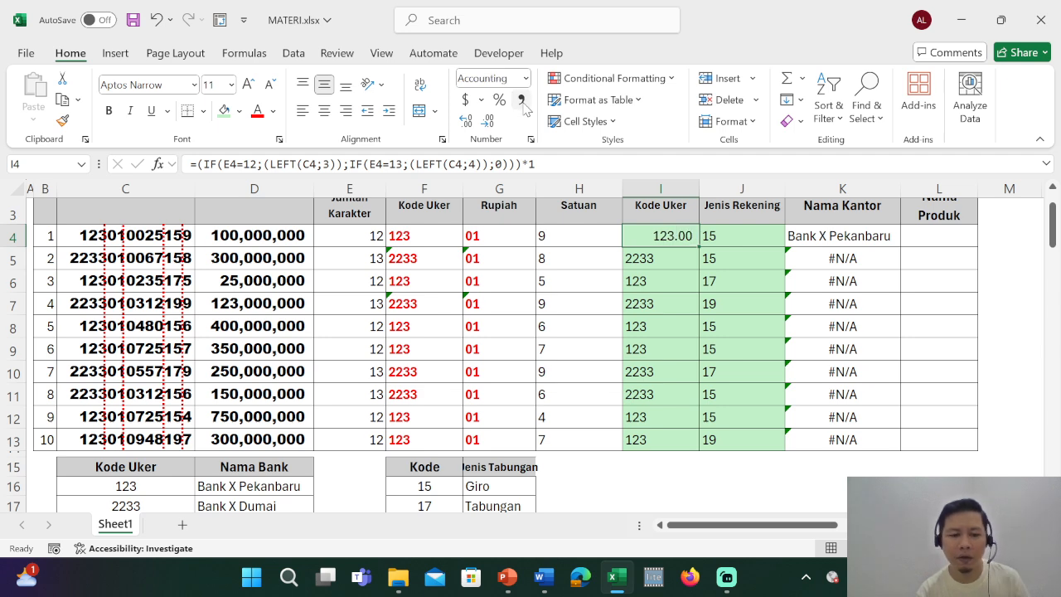
key("ctrl+z")
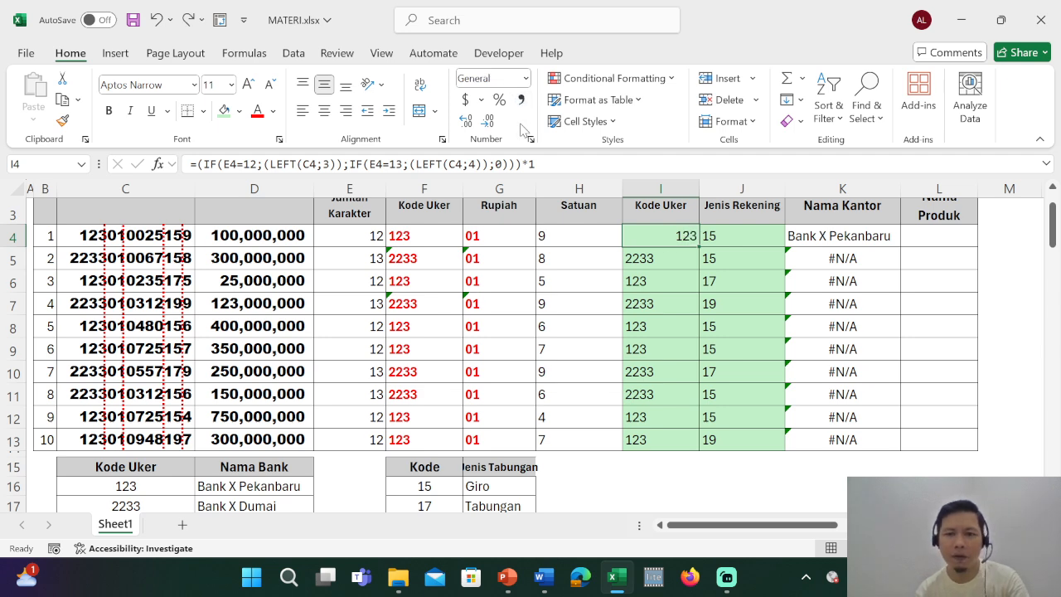
left_click(649, 261)
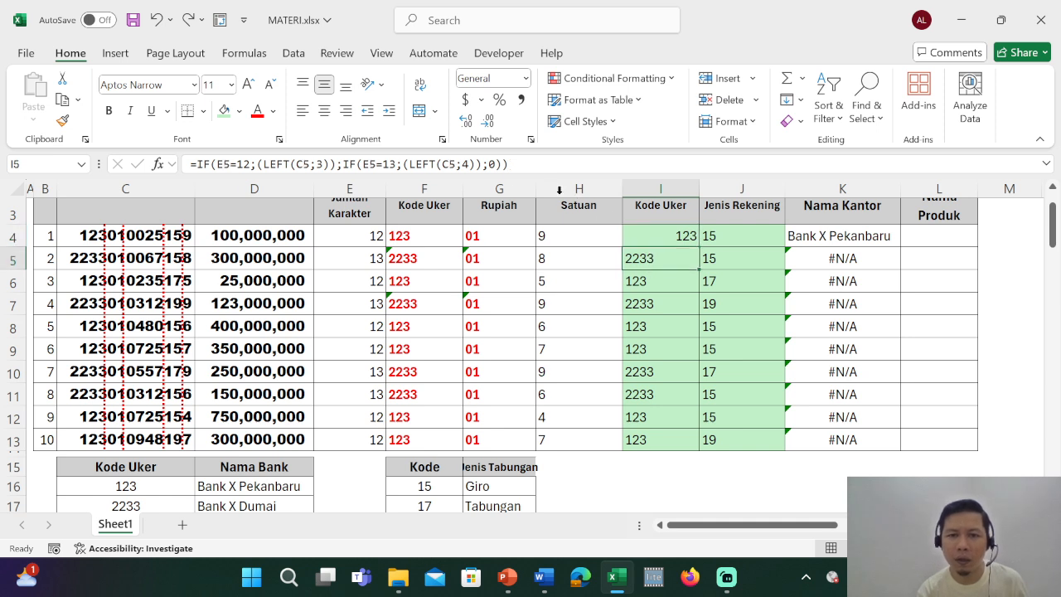
left_click(522, 100)
key("ctrl+z")
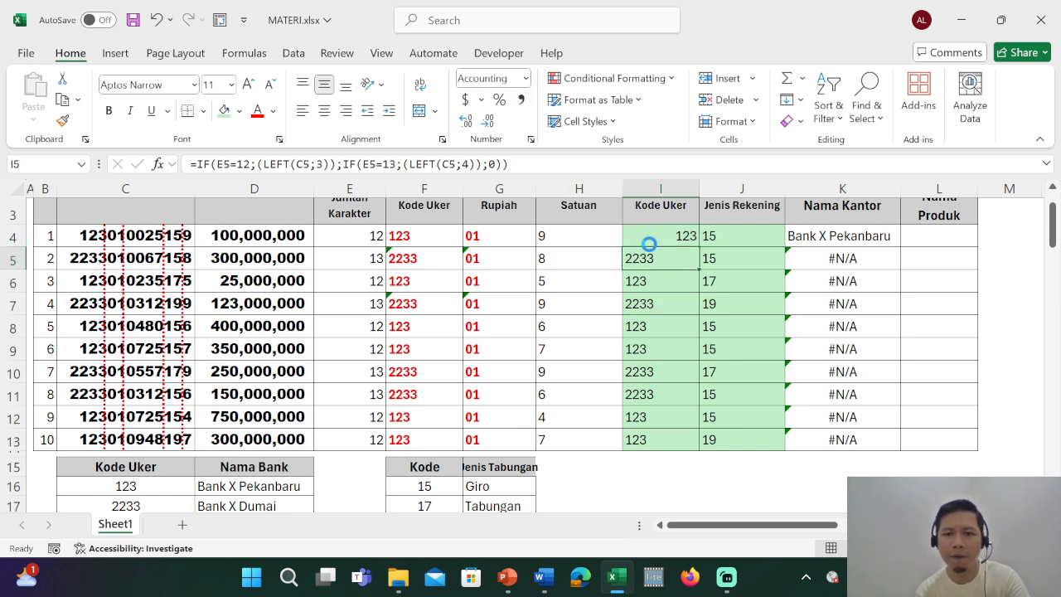
Copy the Kode Uker formula from I4 down to I13 and check the Nama Kantor lookups in K4 and K5.
left_click(683, 237)
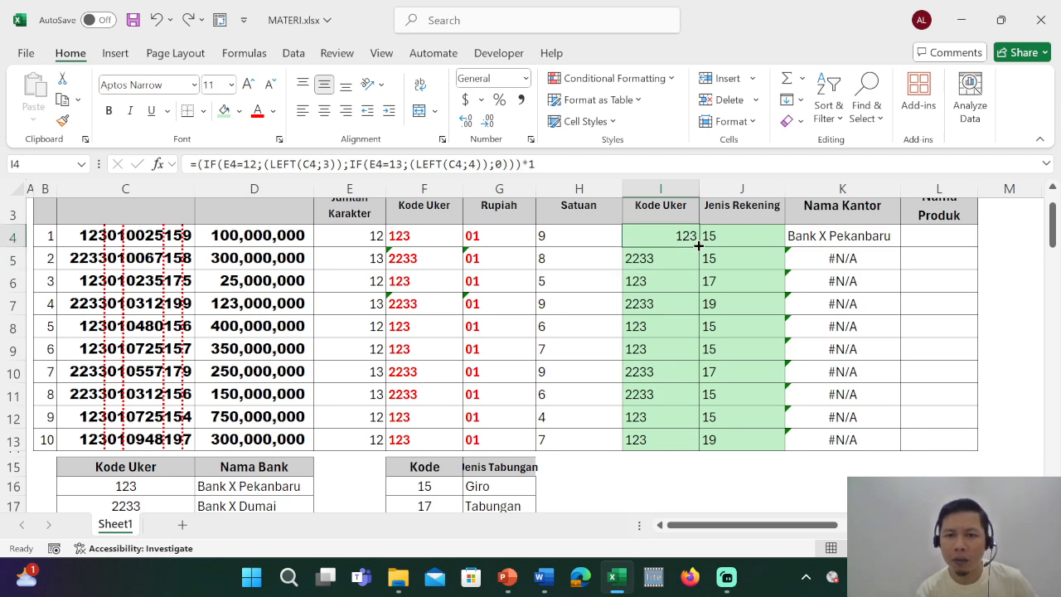
double_click(699, 246)
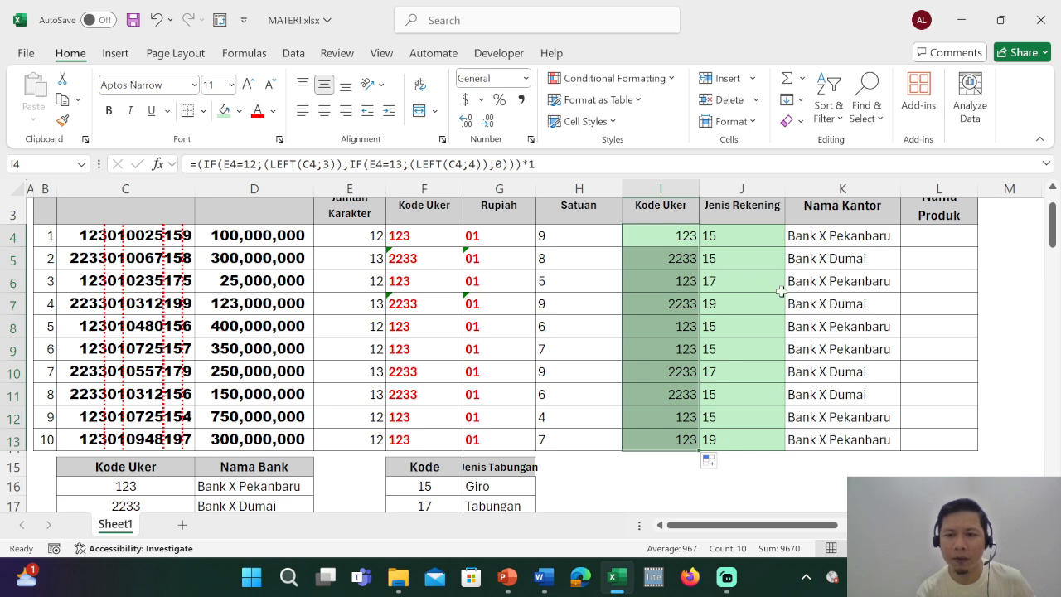
scroll(867, 241, "up", 1)
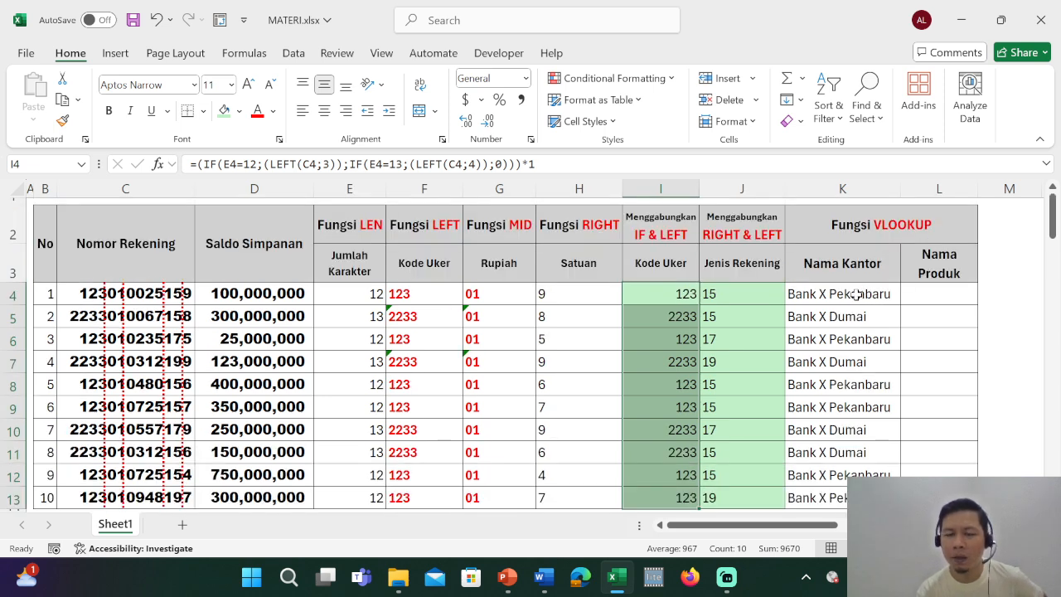
left_click(857, 320)
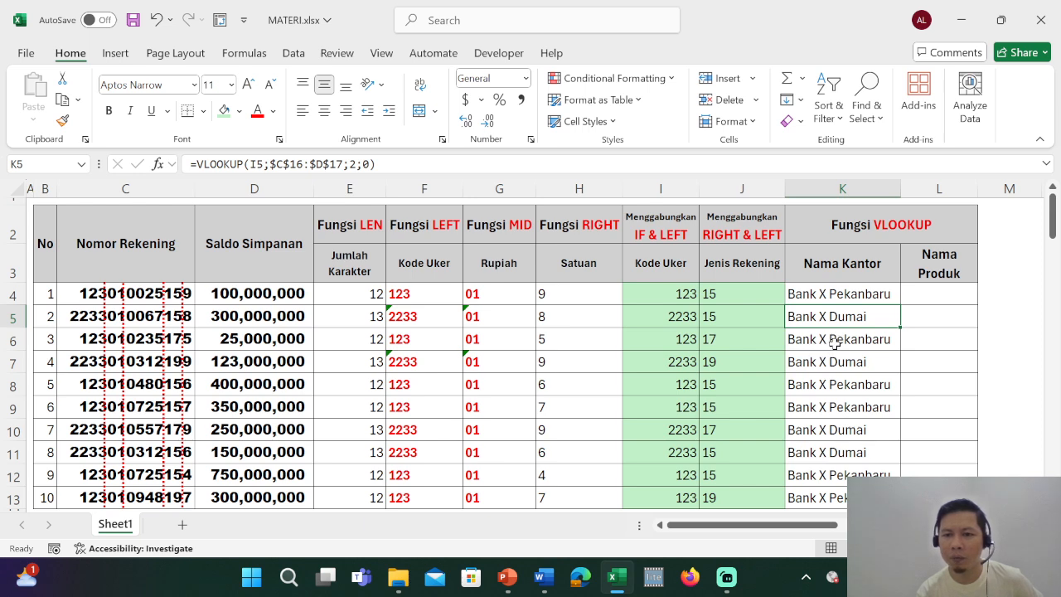
left_click(847, 292)
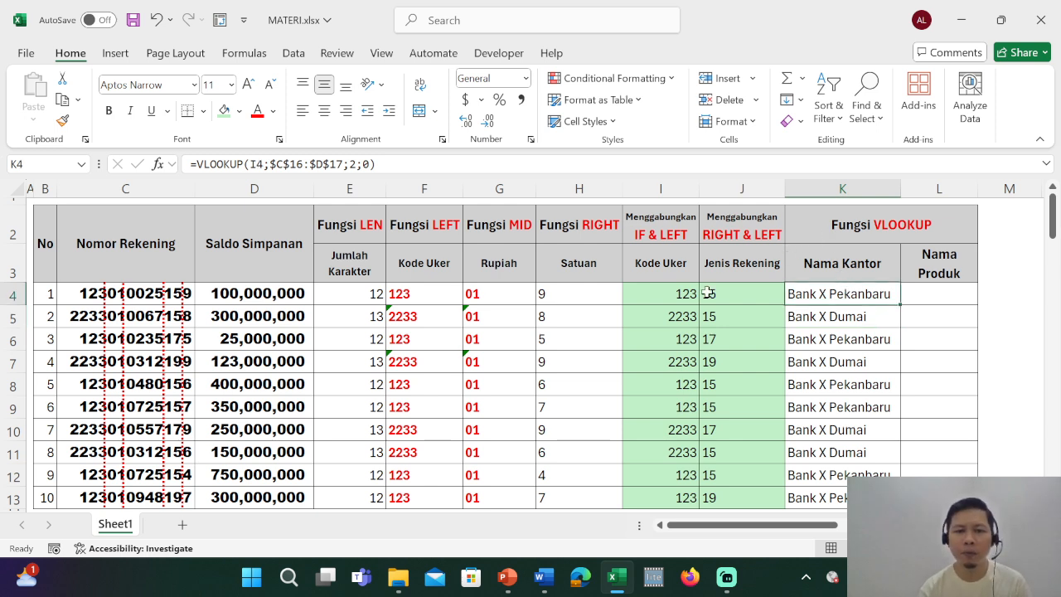
scroll(663, 315, "down", 2)
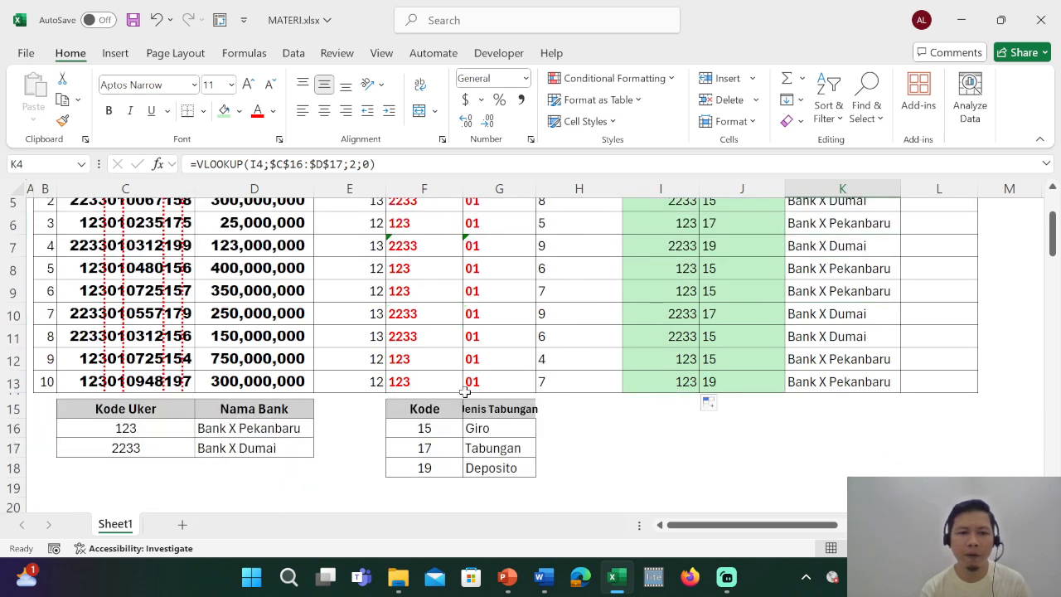
Test the comma number format on the codes in F16:F18 and the Jenis Rekening results in J4:J13, undoing it each time.
left_click_drag(442, 429, 438, 464)
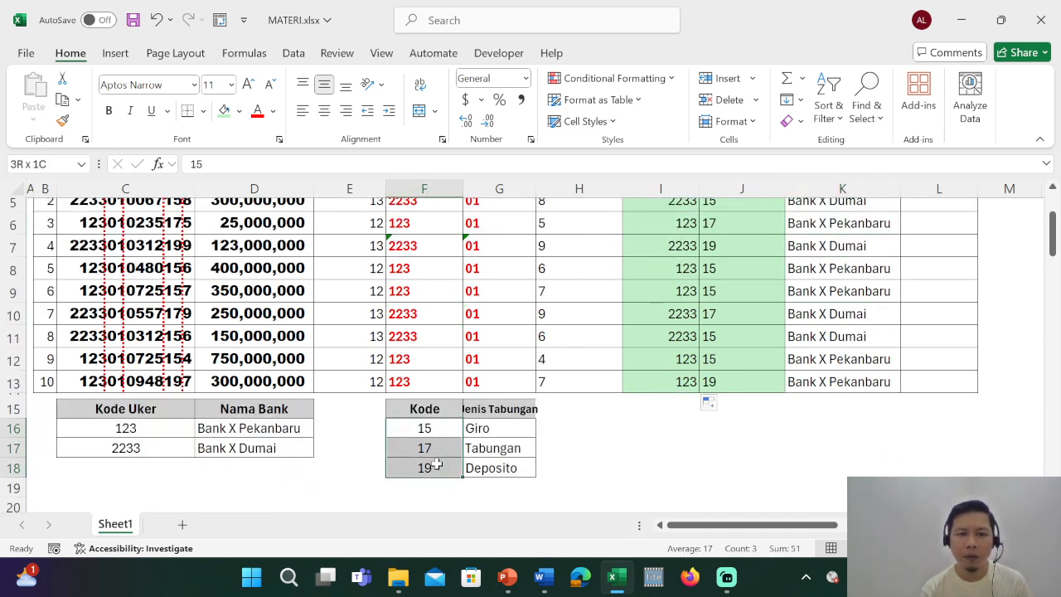
left_click(521, 100)
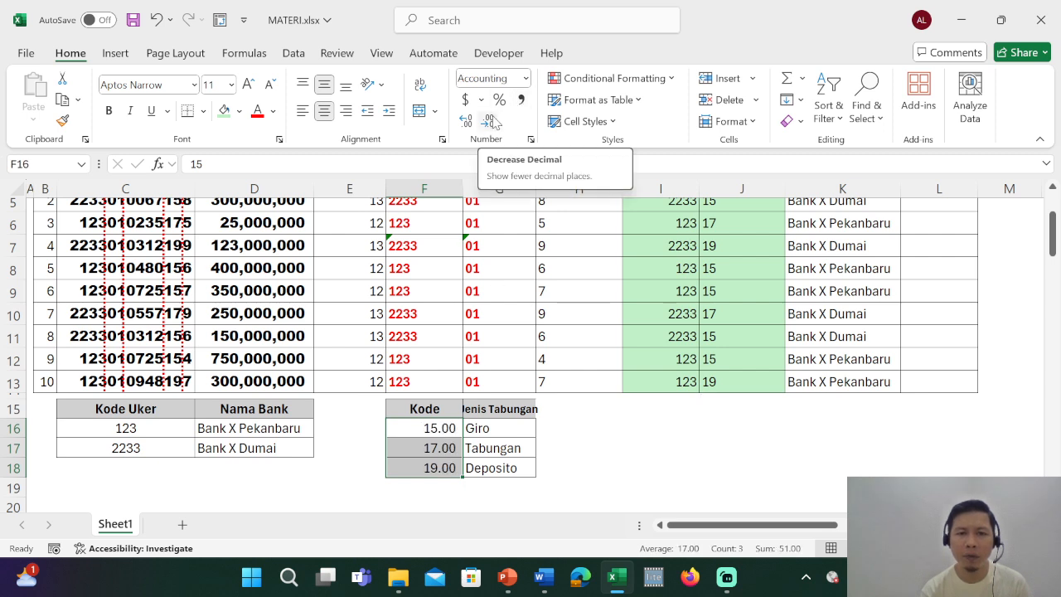
key("ctrl+z")
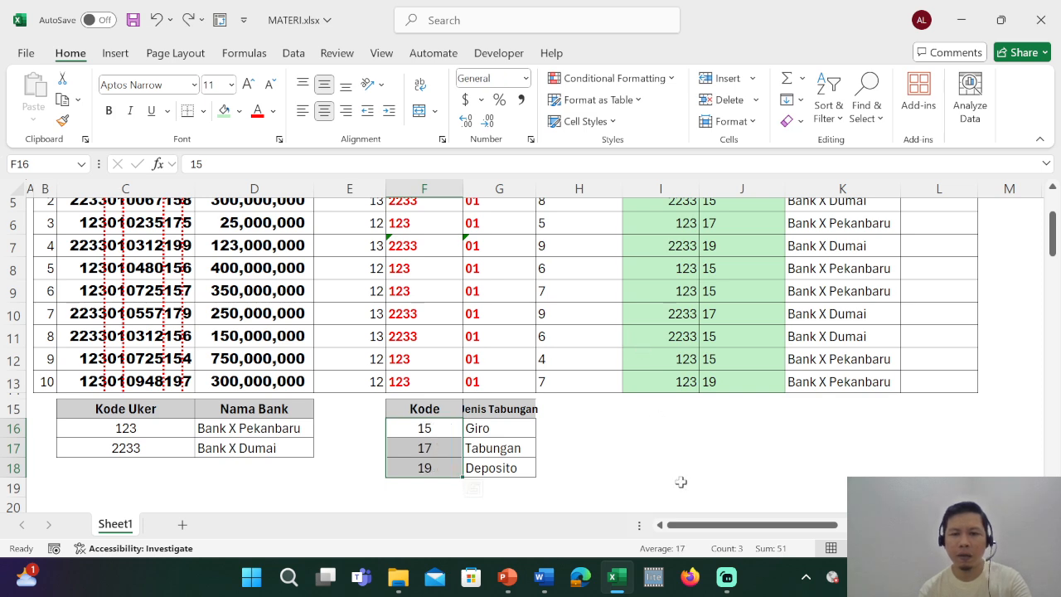
left_click(678, 486)
scroll(716, 379, "up", 1)
left_click_drag(734, 236, 709, 444)
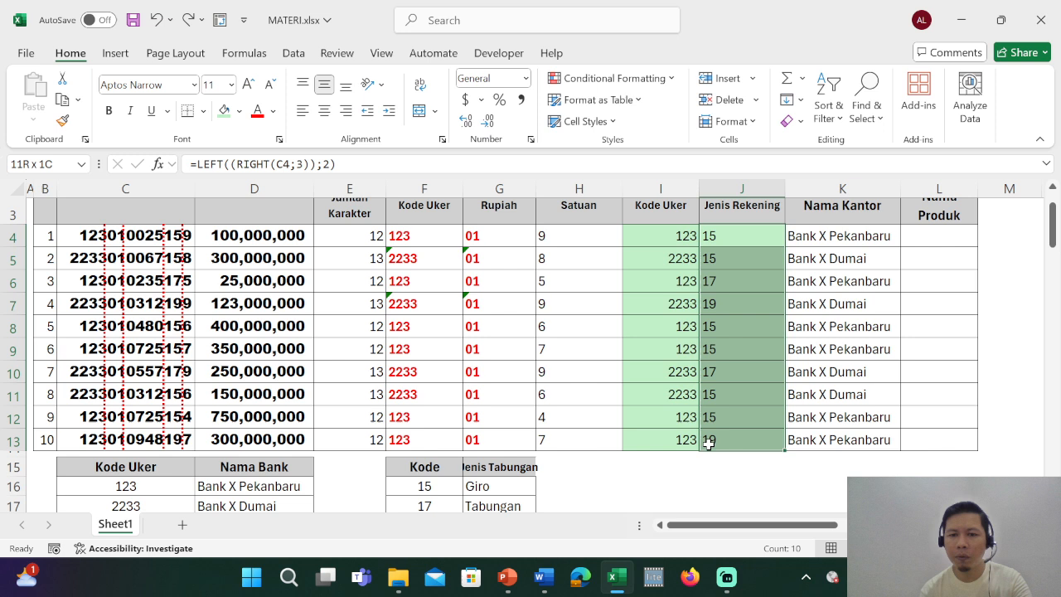
left_click(522, 101)
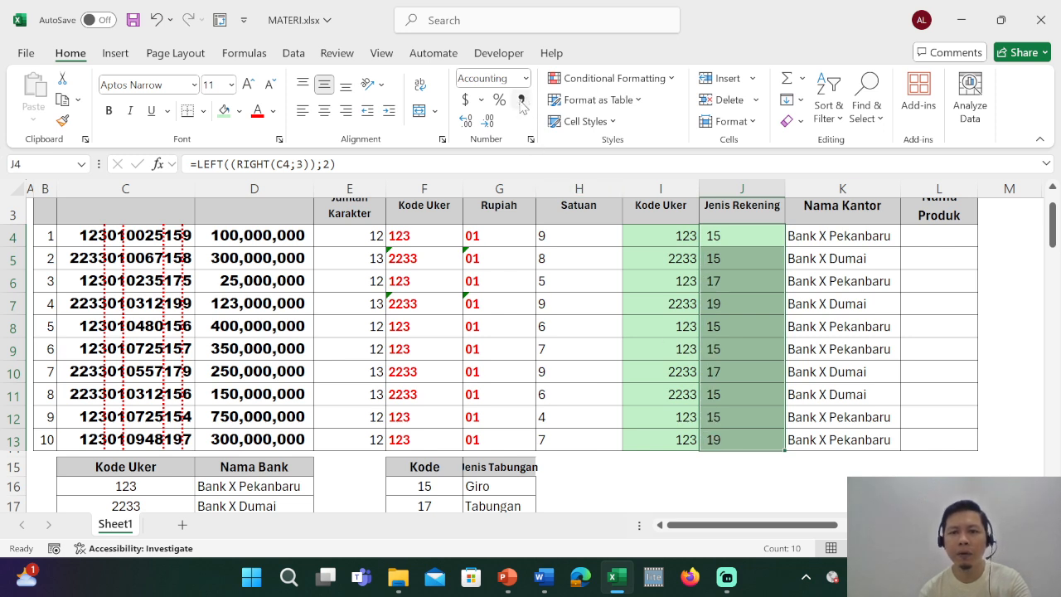
key("ctrl+z")
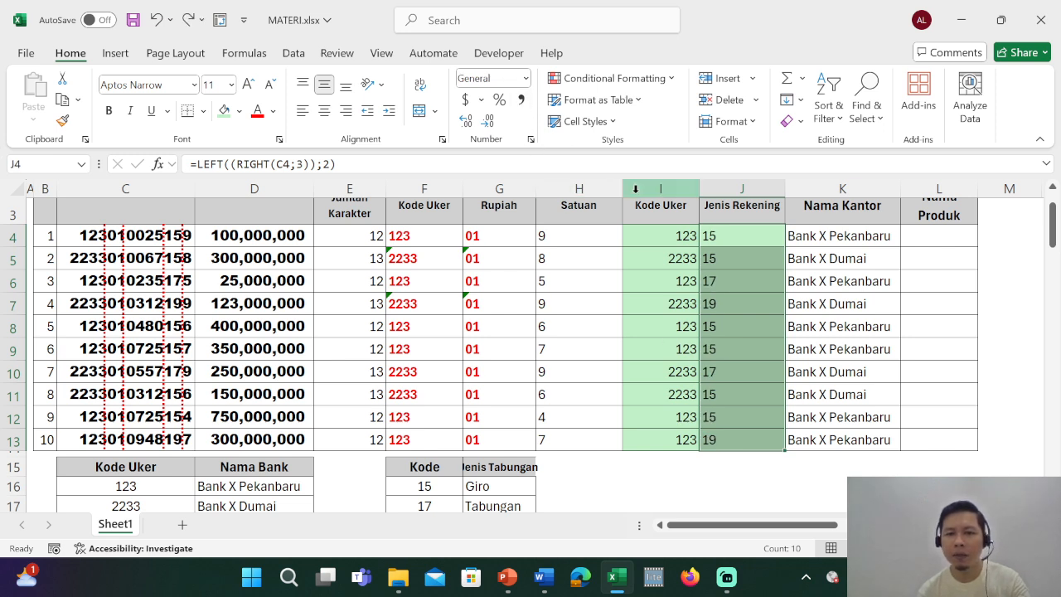
Convert the Jenis Rekening result in J4 to a number by changing its formula to =(LEFT((RIGHT(C4;3));2))*1.
left_click(748, 239)
scroll(721, 266, "up", 1)
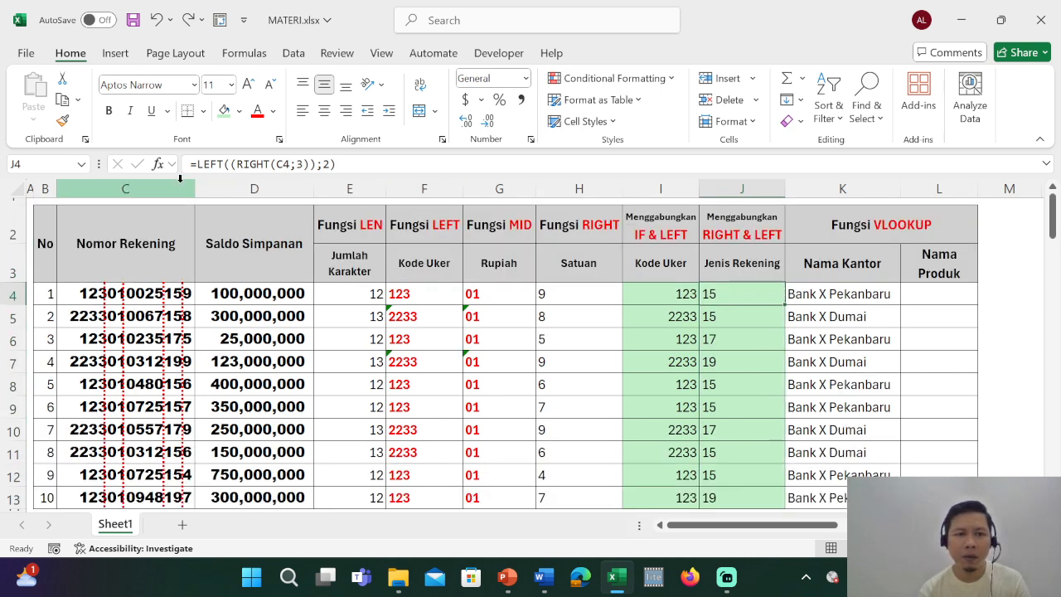
left_click(199, 164)
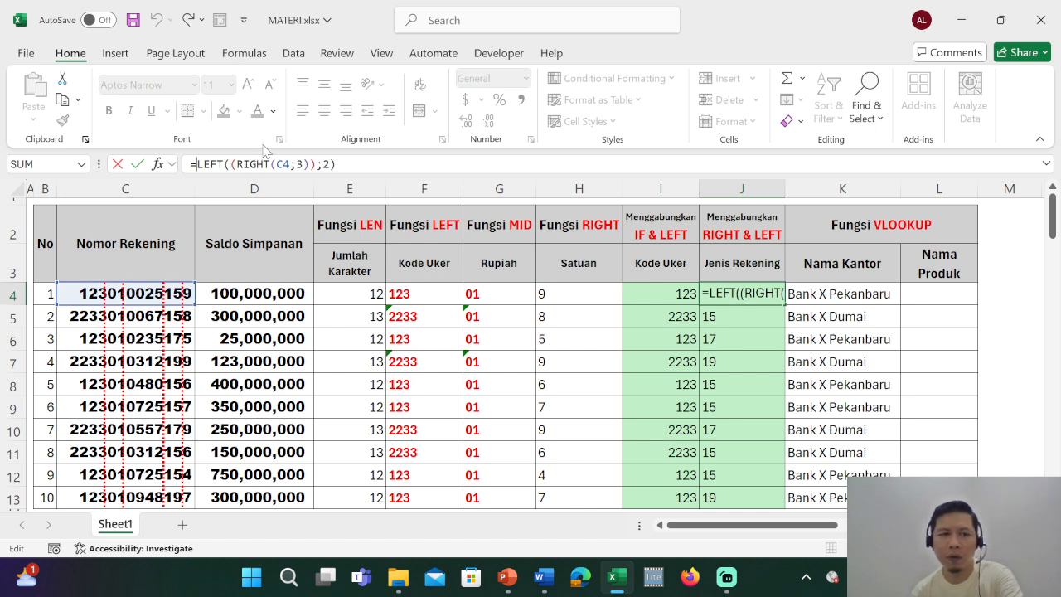
type("(")
left_click(353, 168)
type(")")
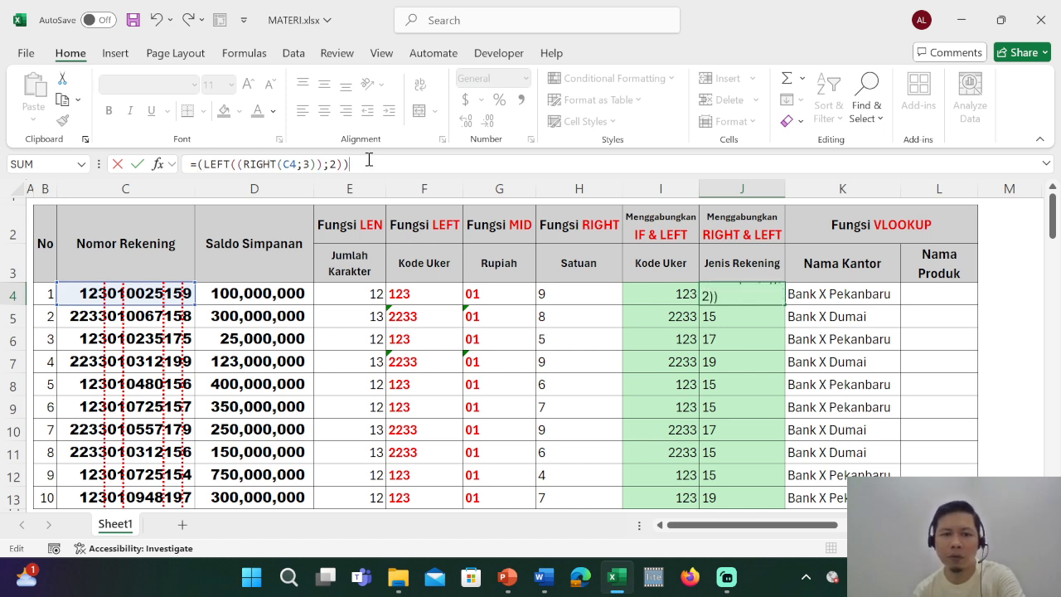
type("*1")
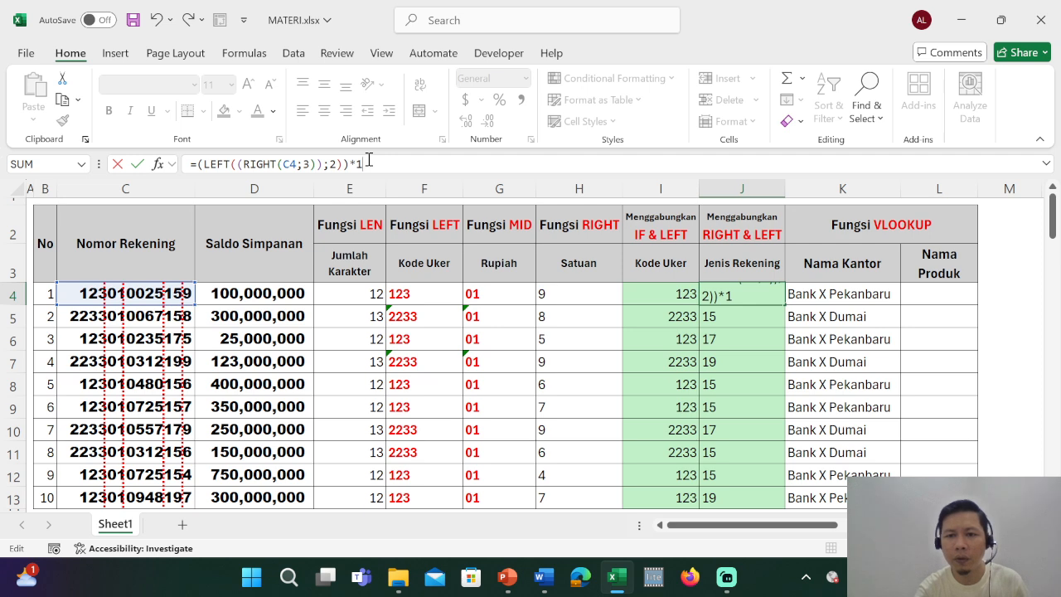
key("Return")
key("Up")
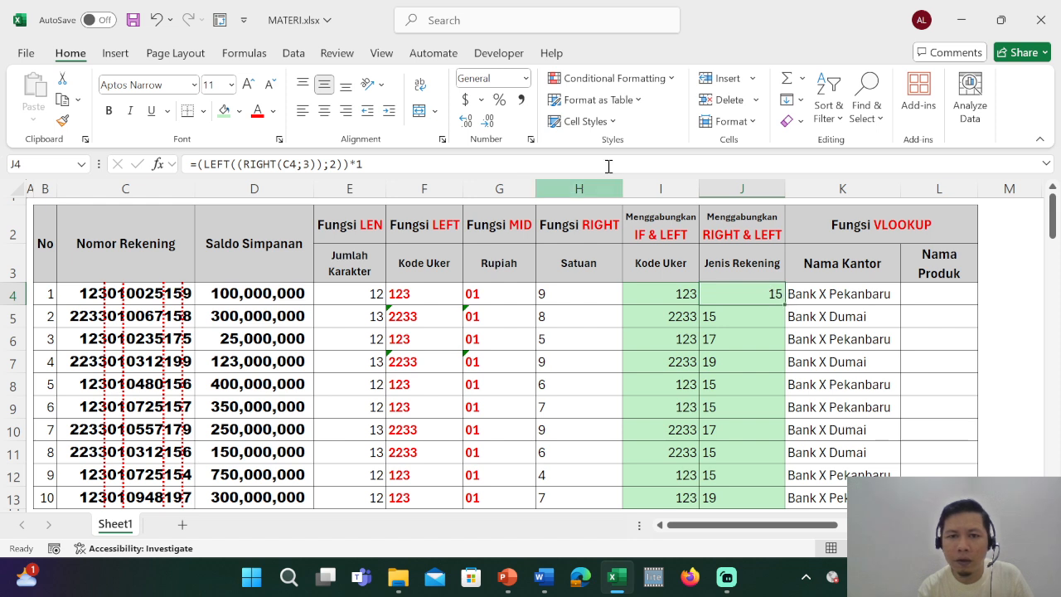
Test the comma number format on J4, undo it, and copy the Jenis Rekening formula down to J13.
left_click(522, 100)
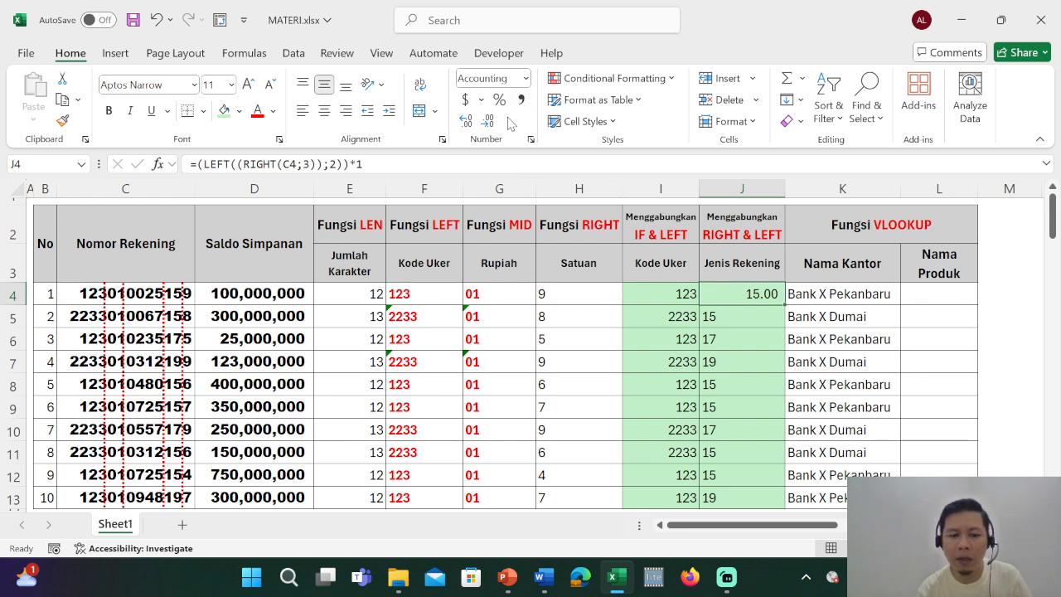
key("ctrl+z")
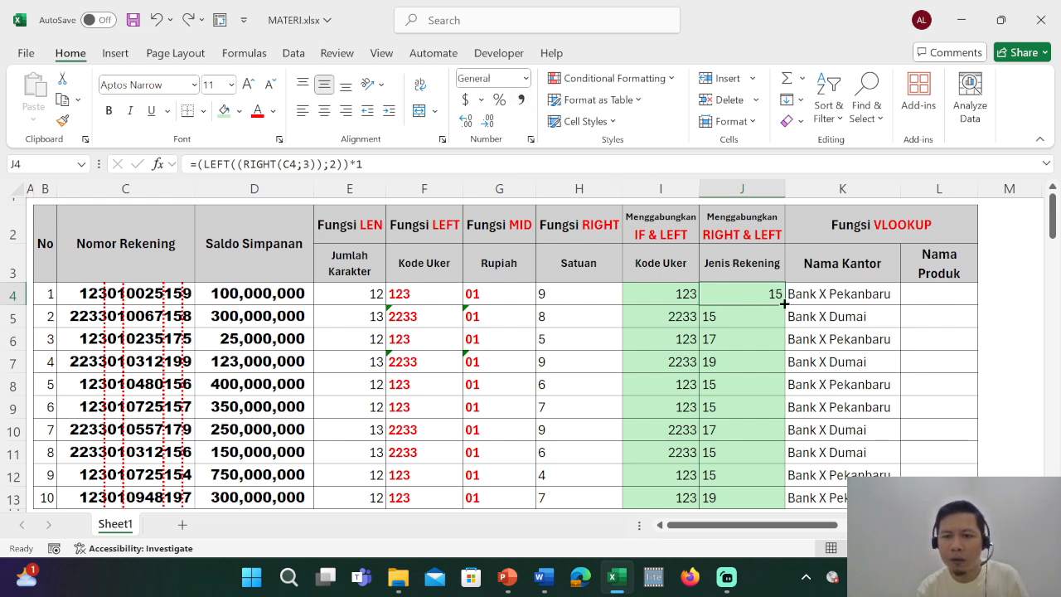
double_click(785, 304)
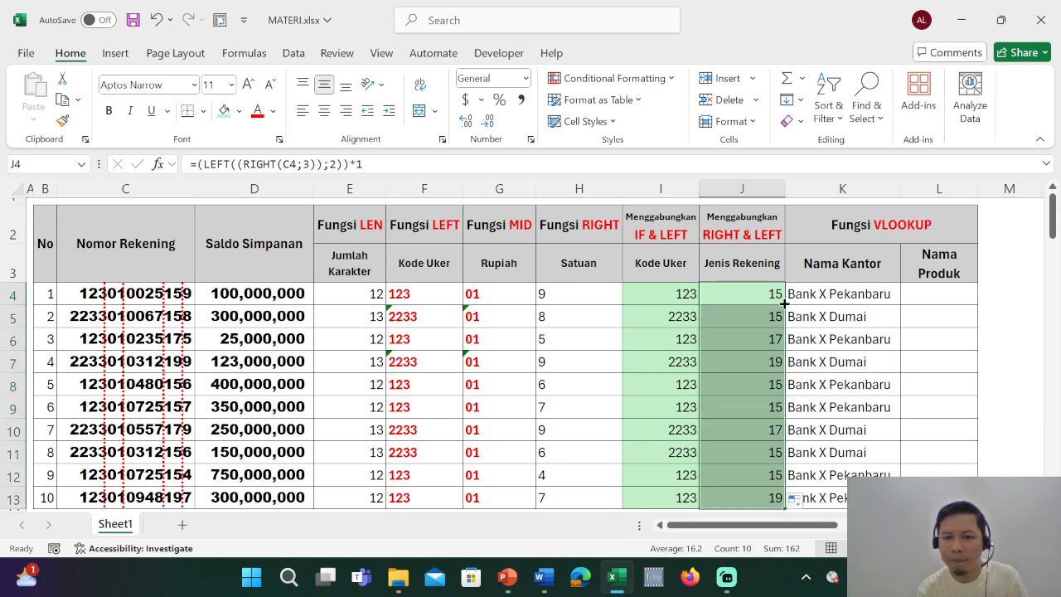
Start a VLOOKUP formula in L4 with J4 as the lookup value and the absolute range $F$16:$G$18 as the table.
left_click(945, 294)
key("ctrl+F1")
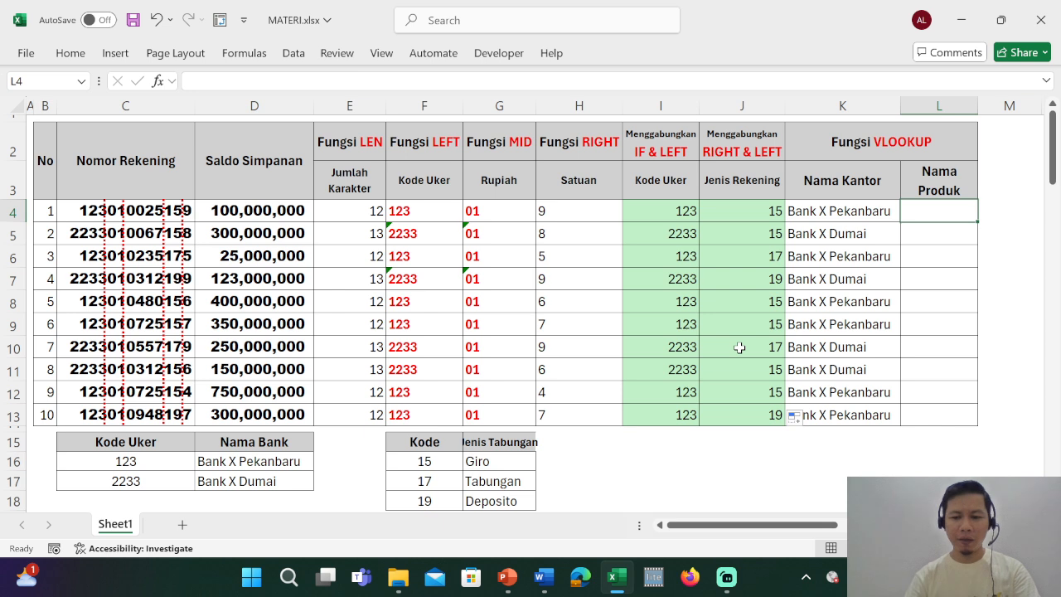
type("=v")
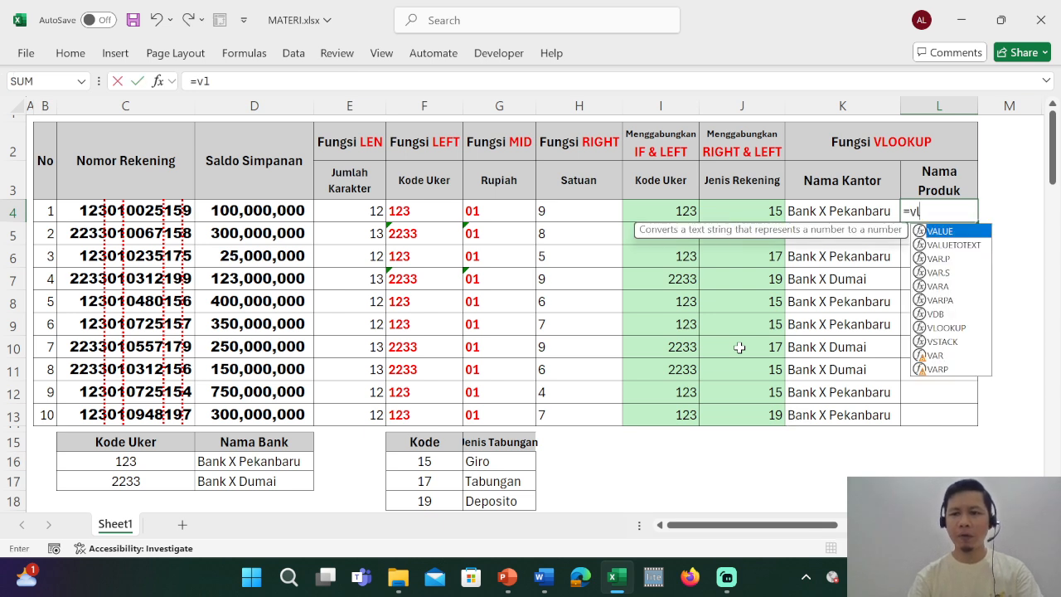
type("l")
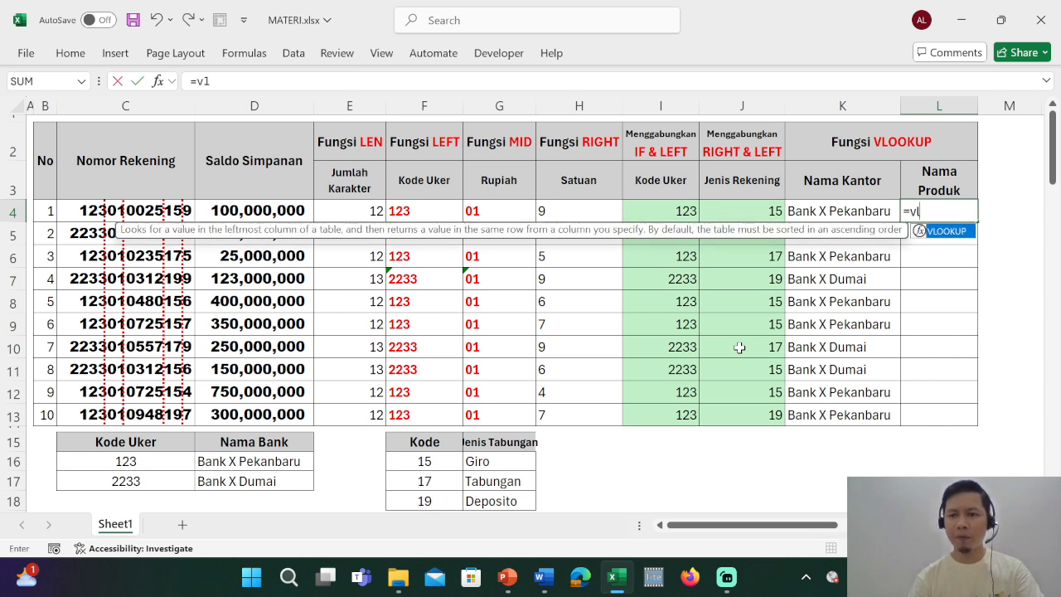
key("Tab")
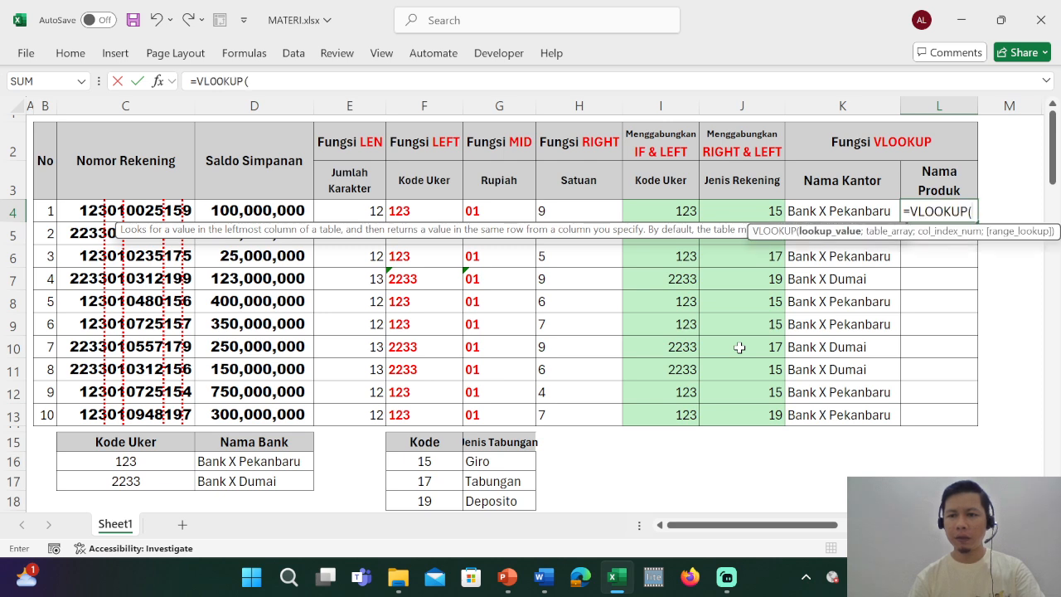
left_click(738, 213)
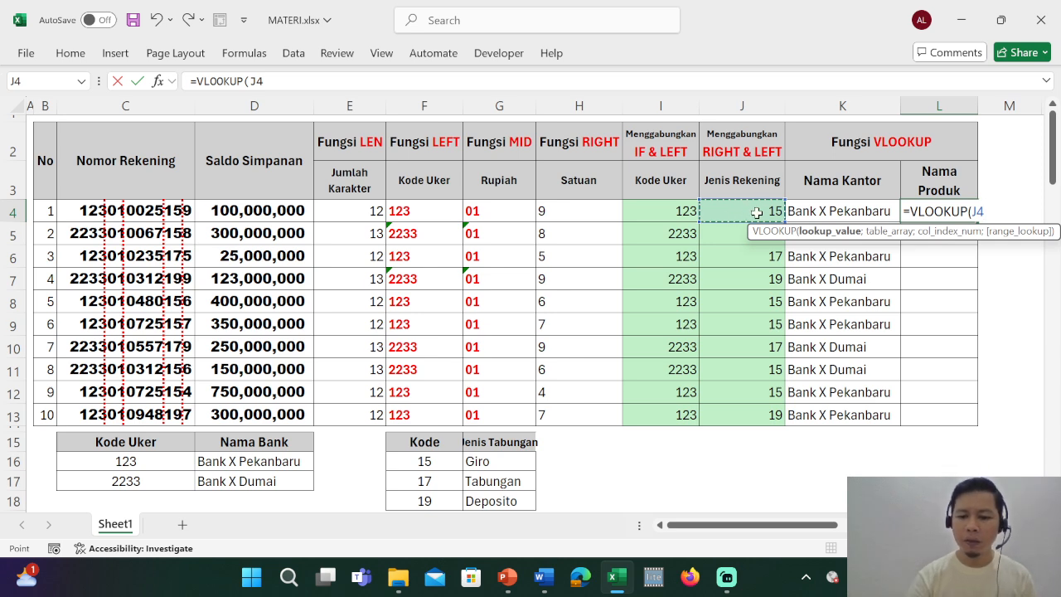
type(";")
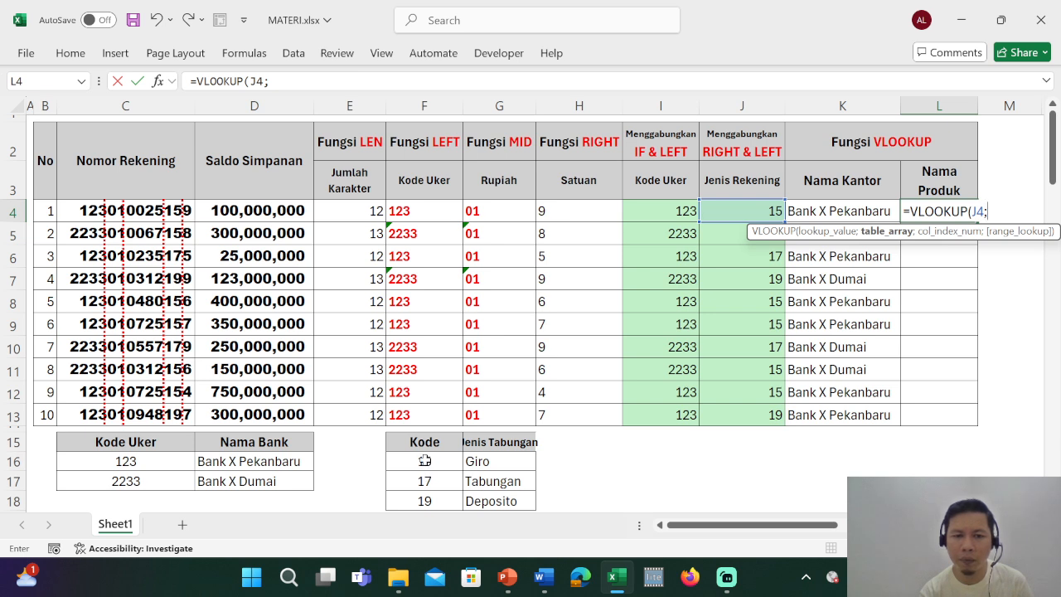
left_click_drag(424, 460, 478, 499)
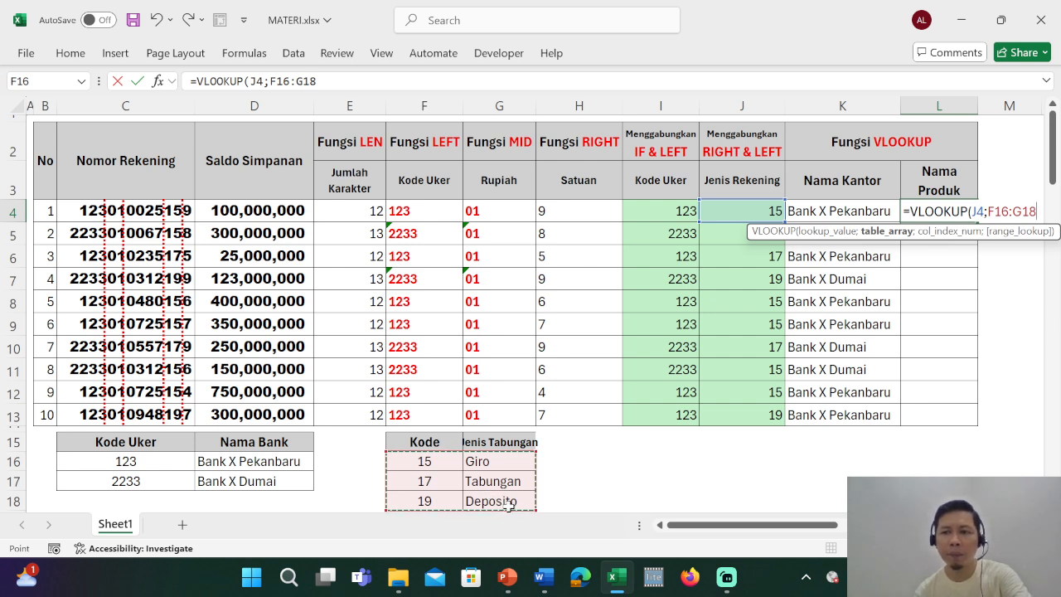
key("F4")
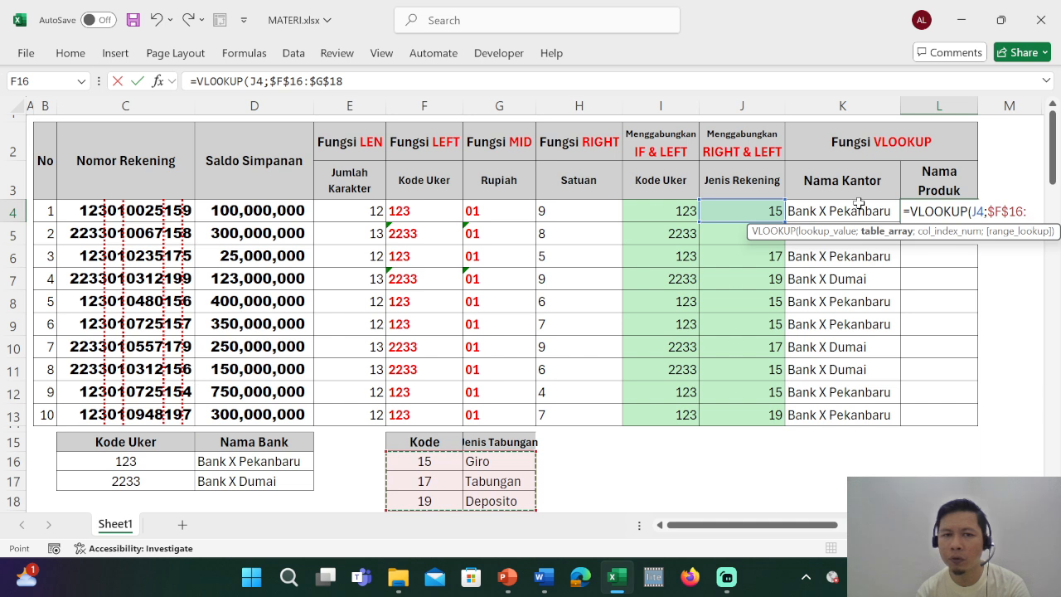
Complete the VLOOKUP in L4 with column index 2 and range lookup 0 for an exact match.
left_click(373, 80)
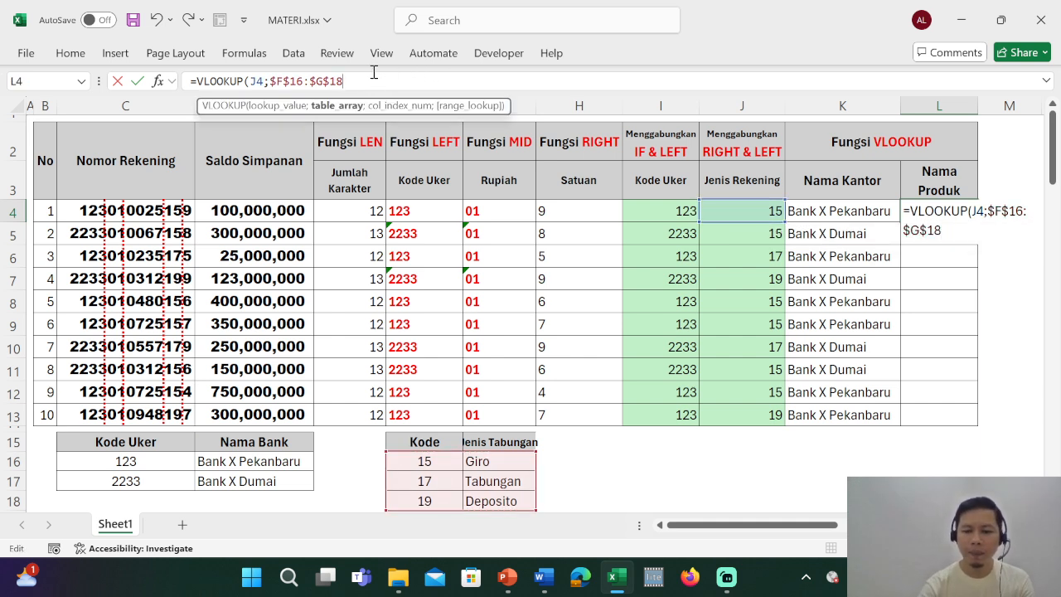
type(";")
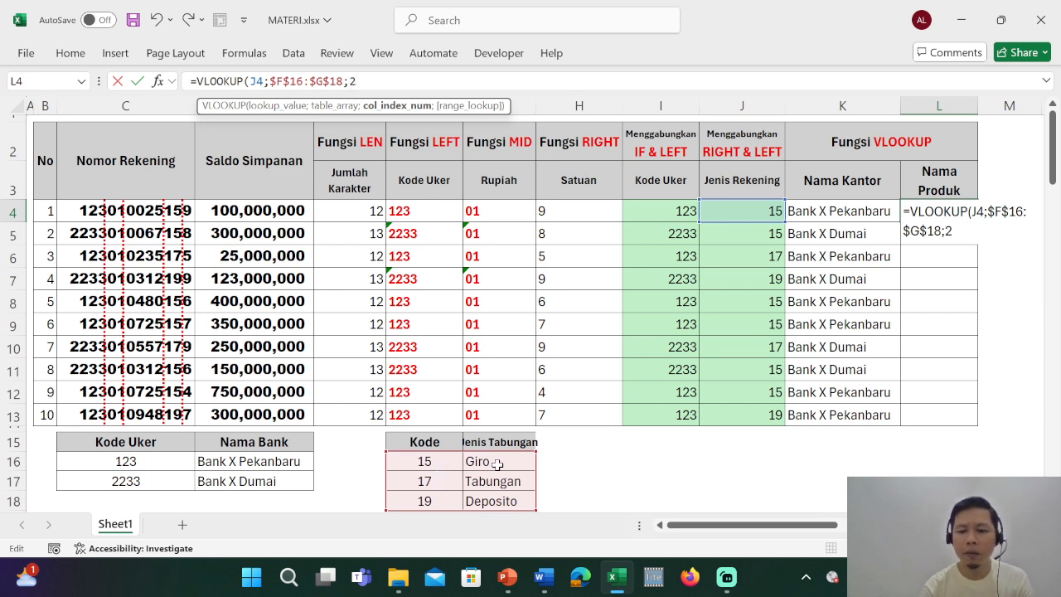
type("2;0")
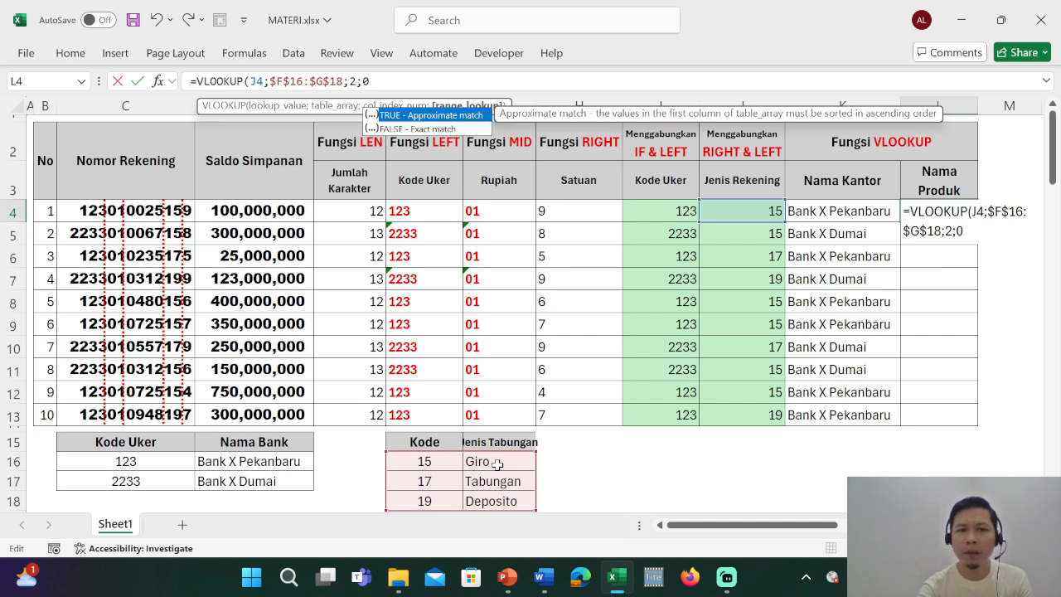
type(")")
key("Return")
key("Up")
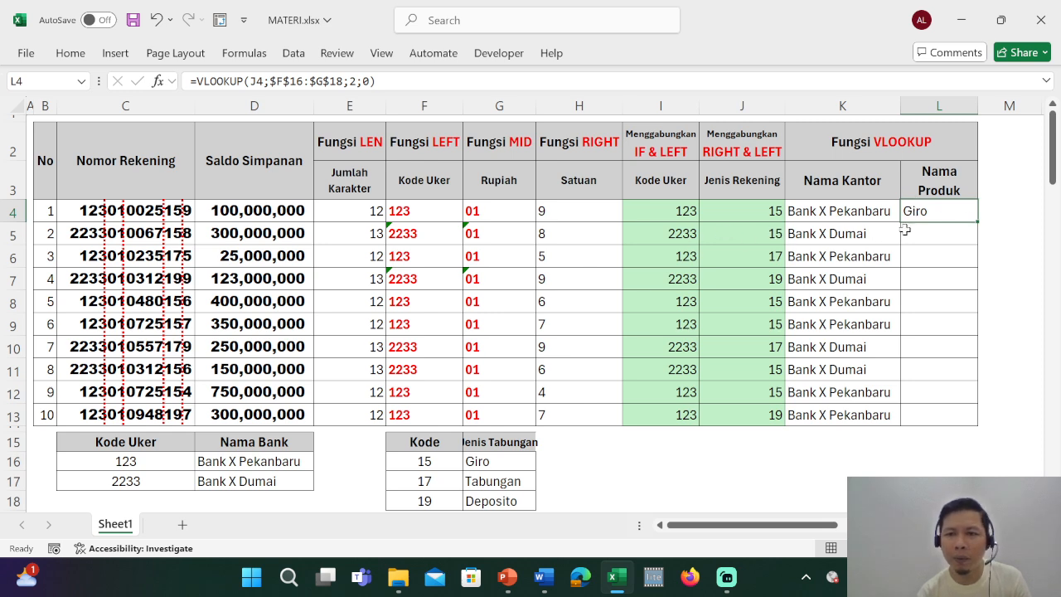
Copy the Nama Produk formula from L4 down to L13 and check the lookups in several rows of the column.
double_click(976, 223)
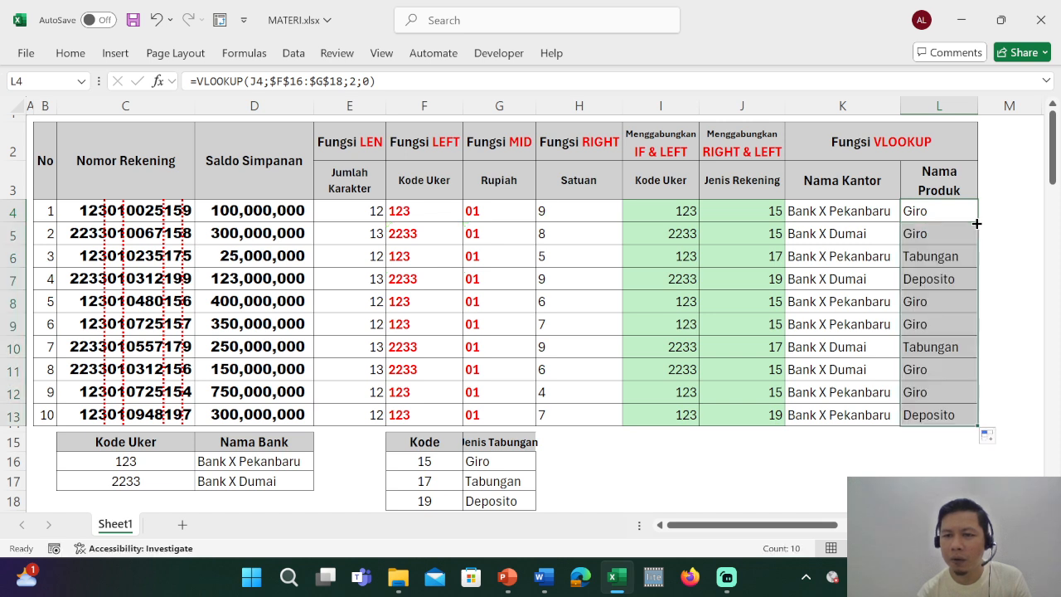
left_click(940, 209)
left_click(943, 254)
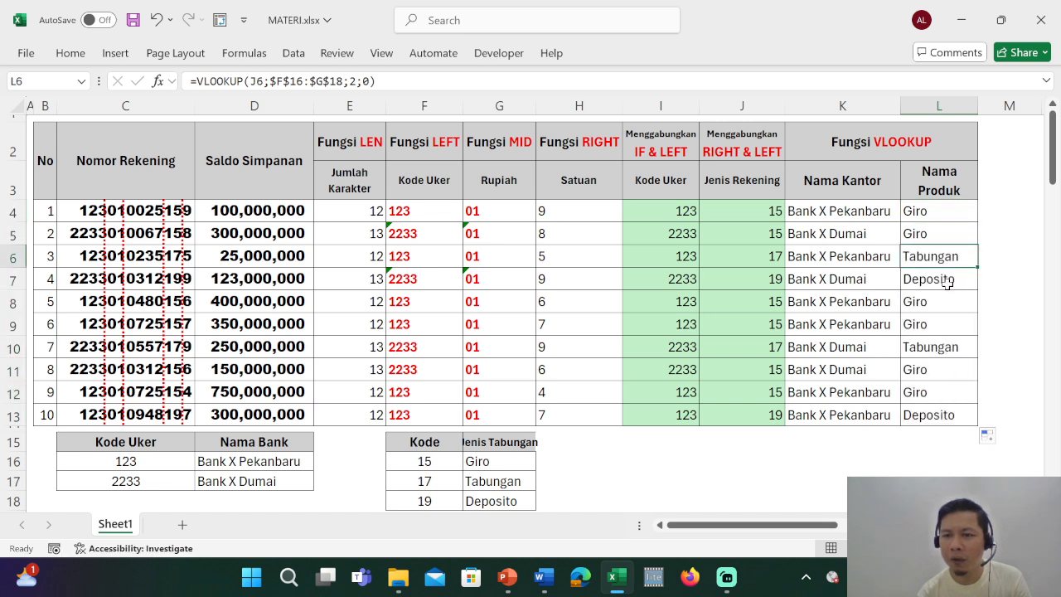
left_click(948, 285)
left_click(944, 308)
left_click(938, 340)
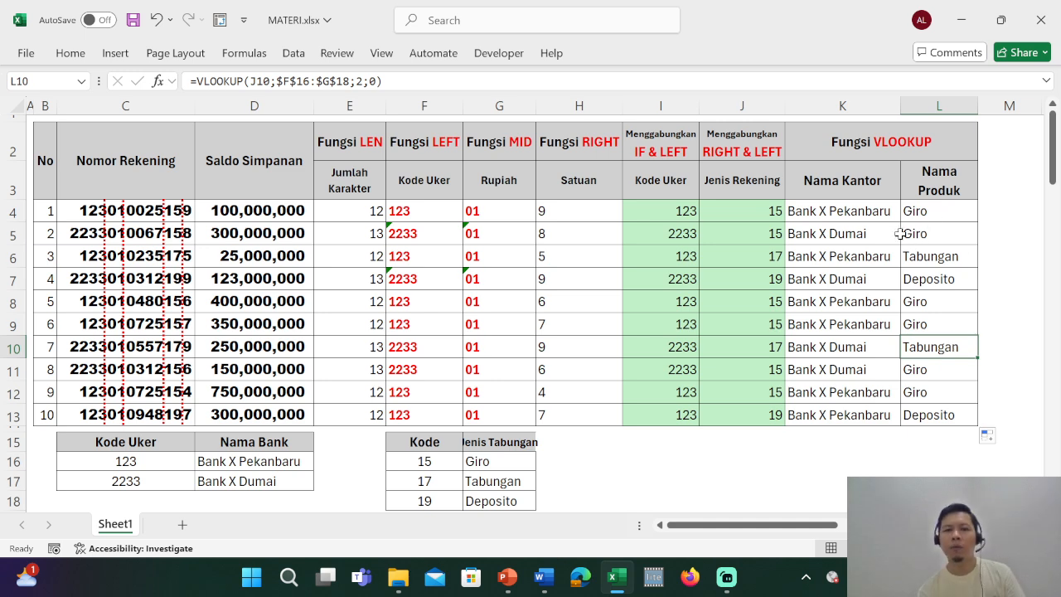
left_click(741, 464)
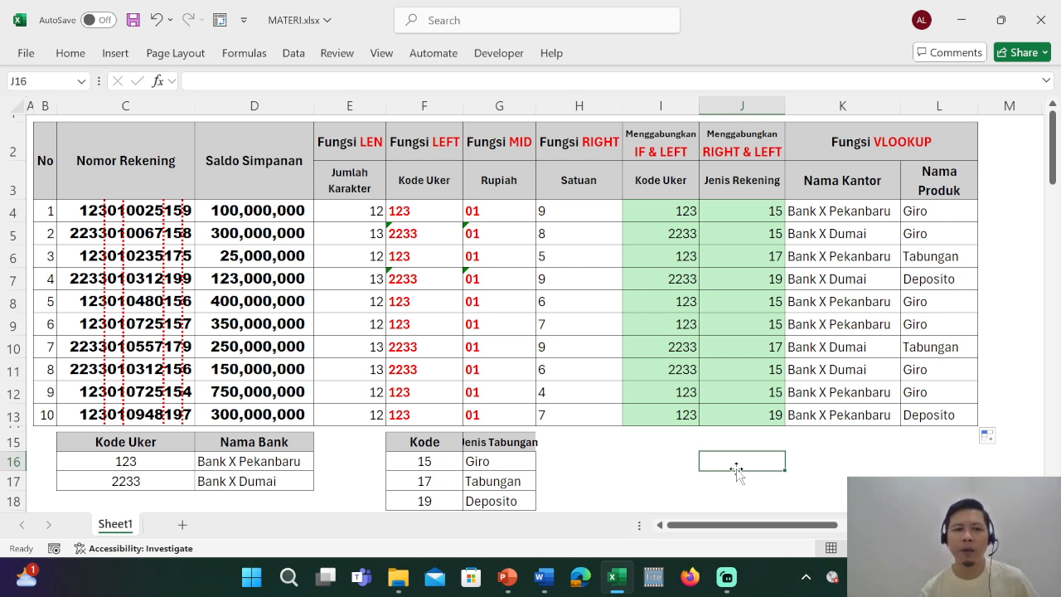
left_click(928, 212)
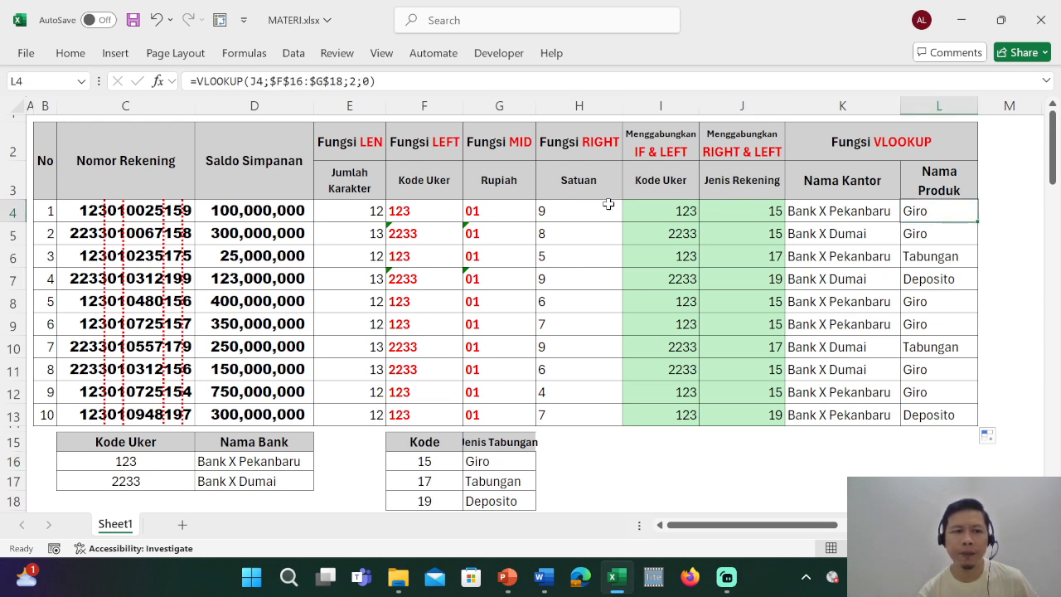
left_click(273, 172)
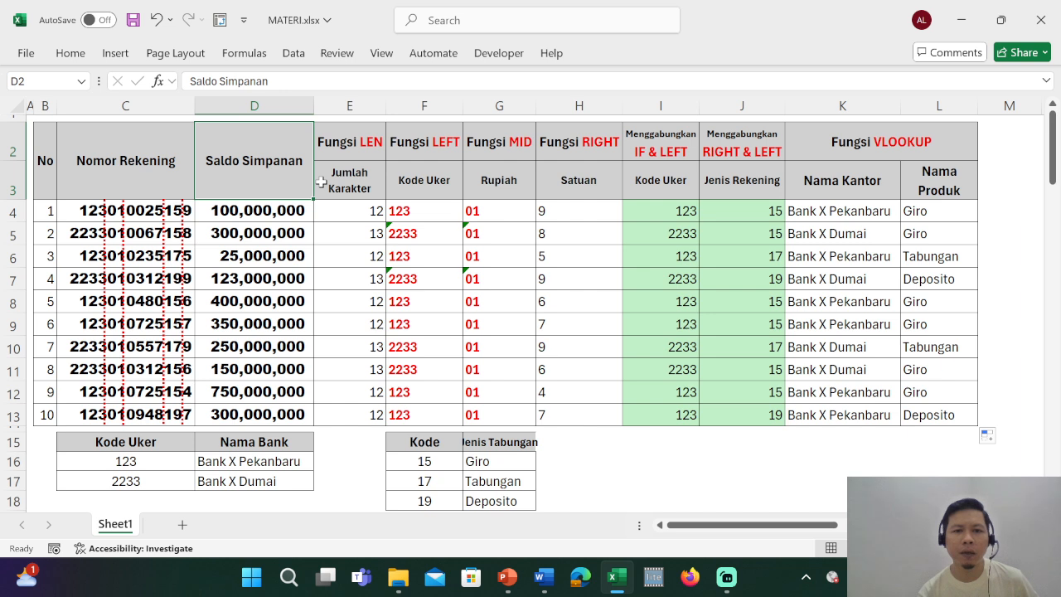
left_click_drag(918, 185, 287, 207)
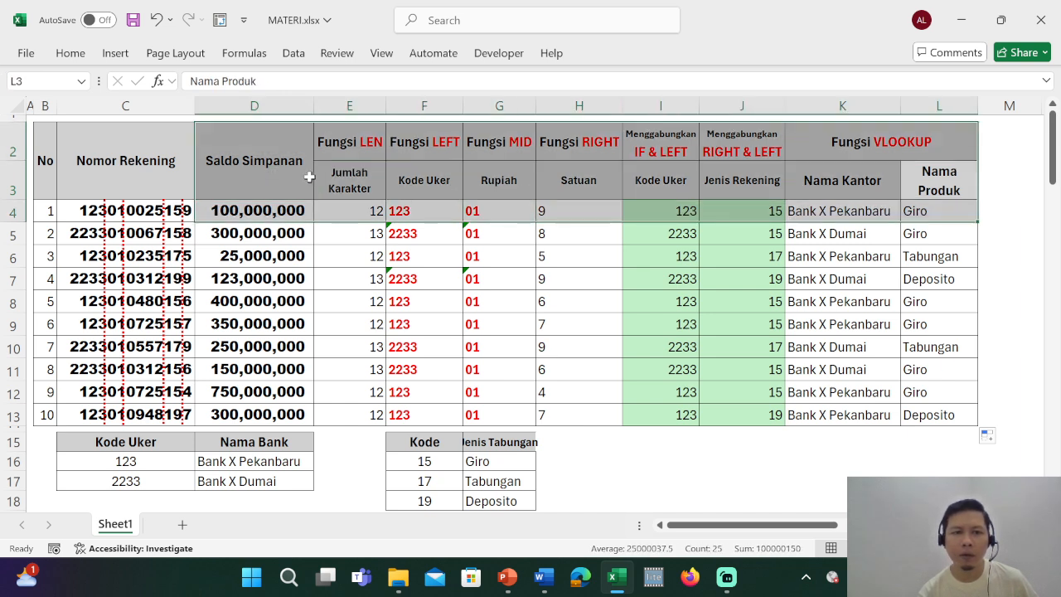
left_click(347, 177)
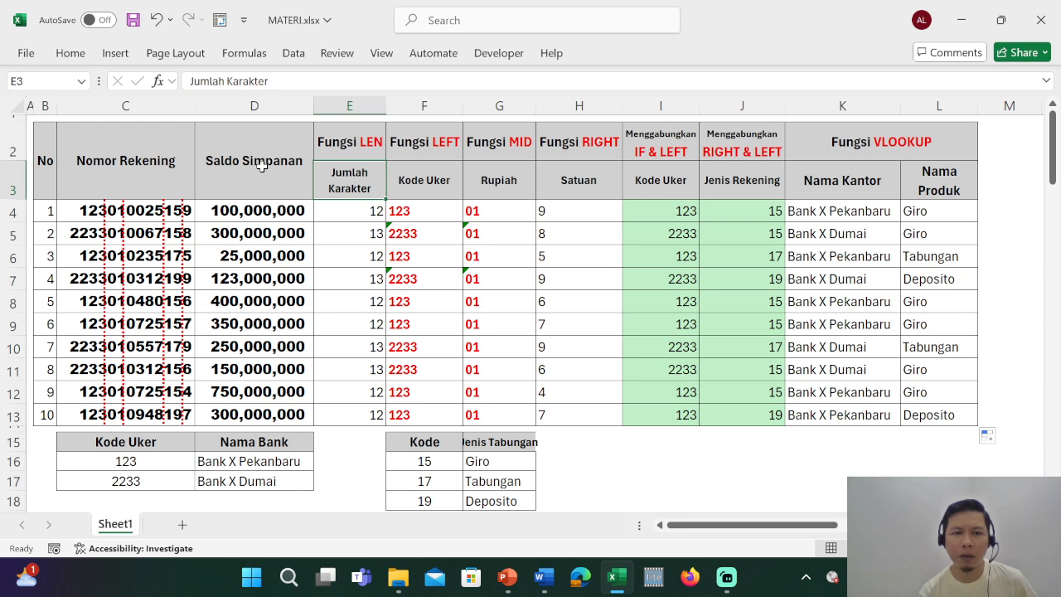
left_click(261, 167)
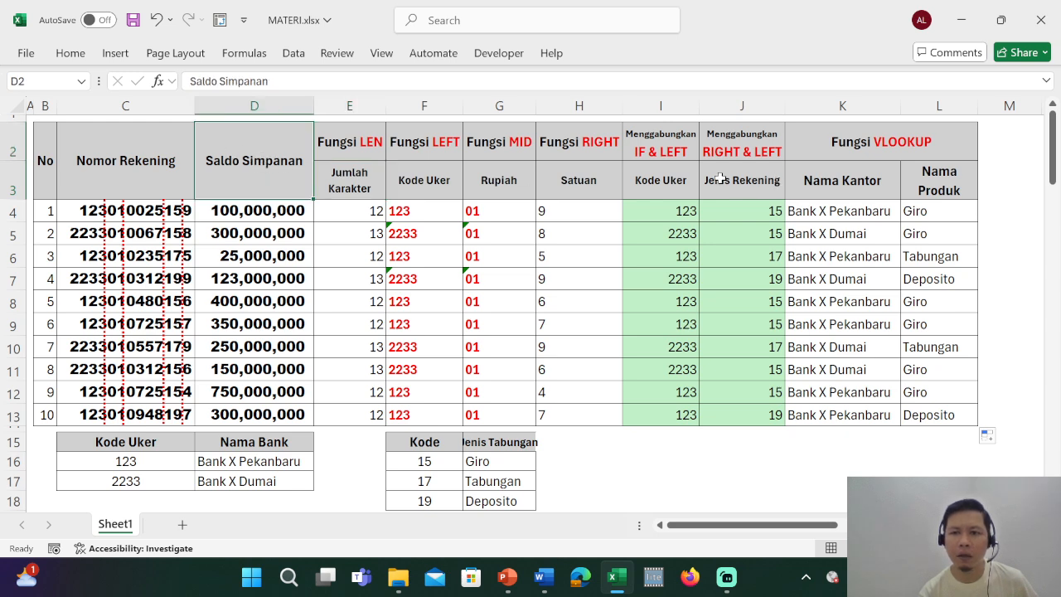
Unmerge the Saldo Simpanan header in D2:D3.
left_click_drag(924, 189, 332, 409)
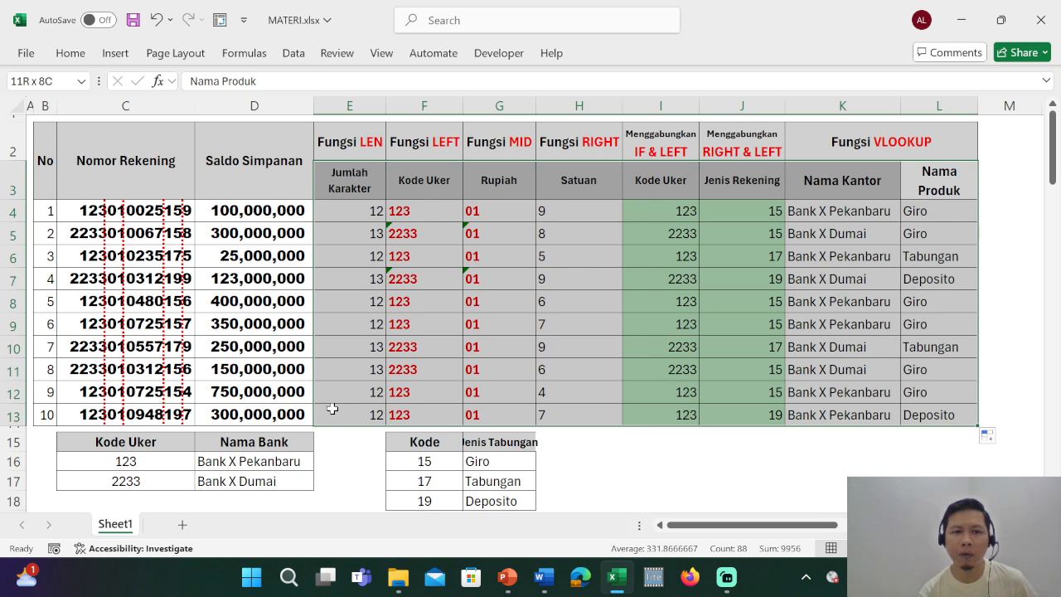
left_click(257, 162)
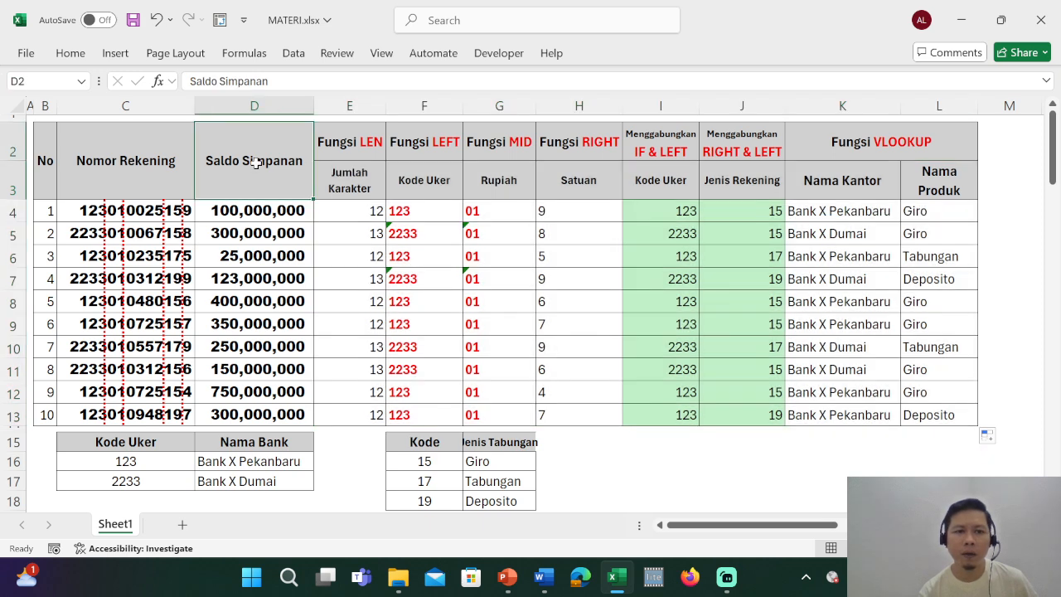
left_click(66, 55)
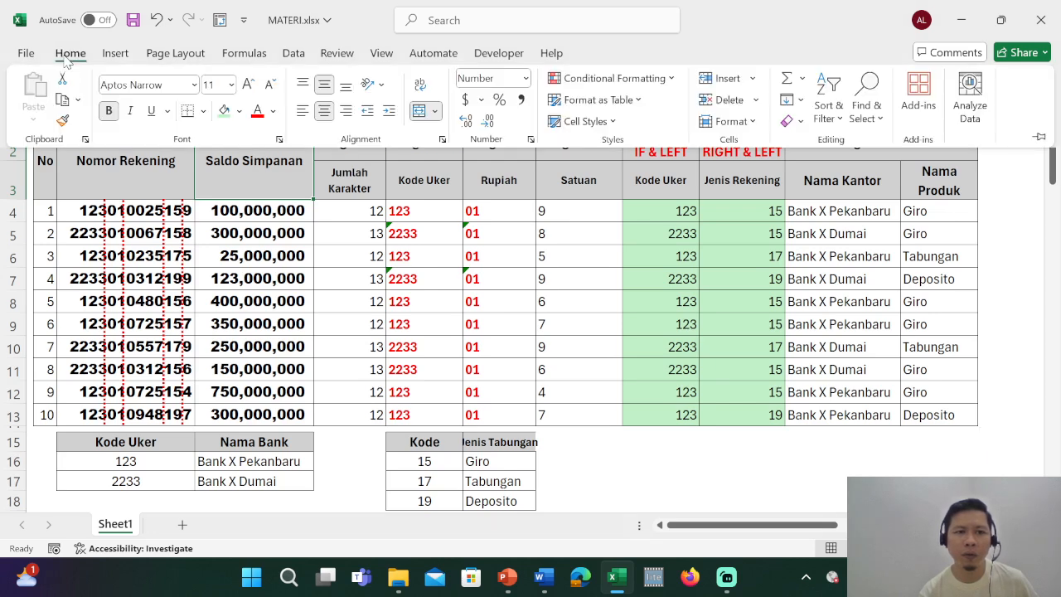
left_click(419, 116)
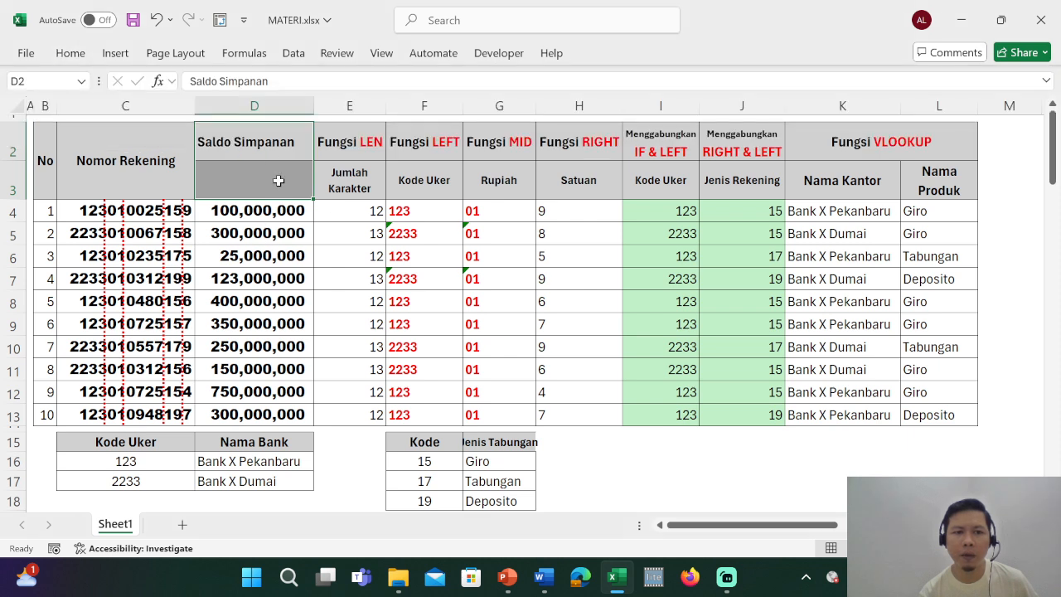
Copy the Saldo Simpanan header from D2 into D3 so that row 3 has a complete set of headings.
left_click(275, 142)
key("ctrl+c")
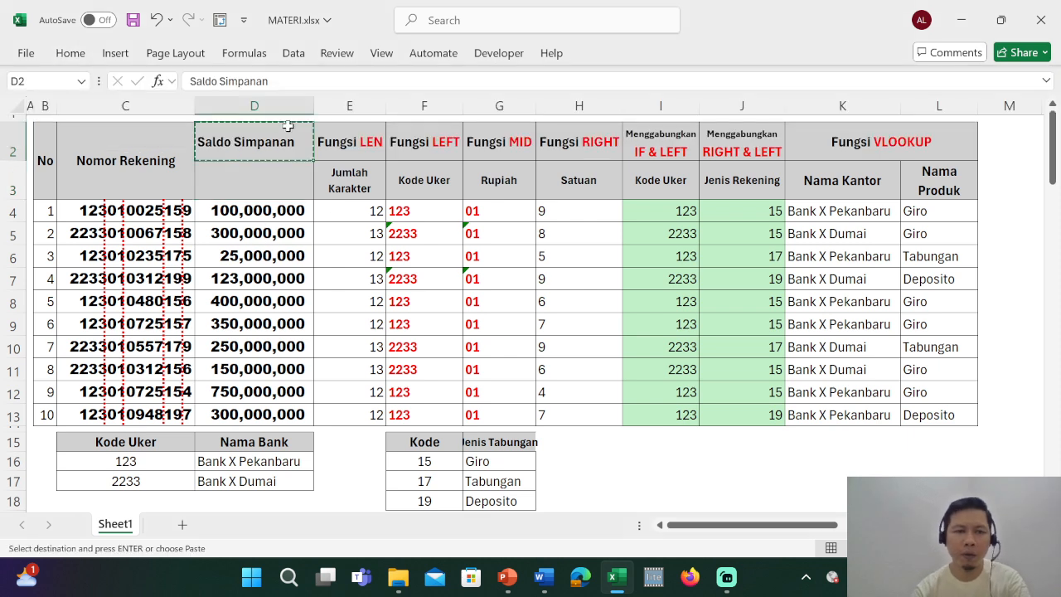
key("Down")
key("ctrl+v")
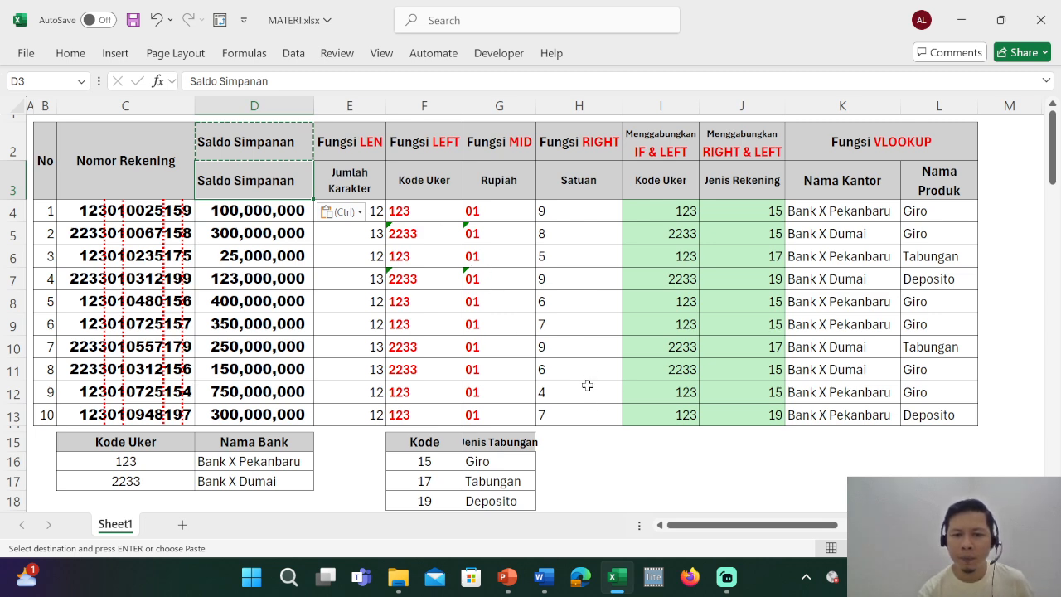
left_click(574, 429)
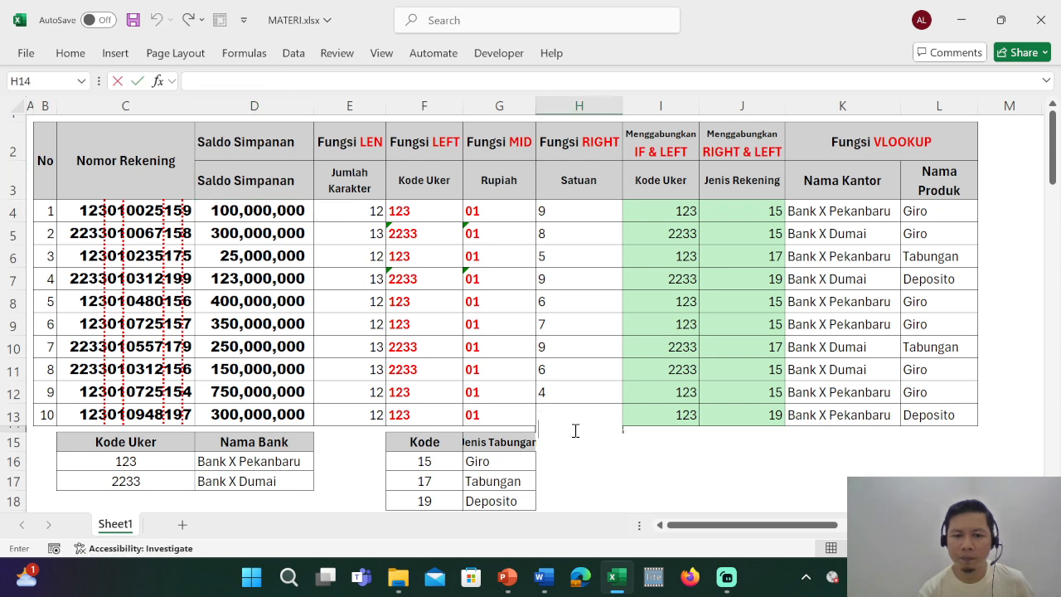
left_click(580, 463)
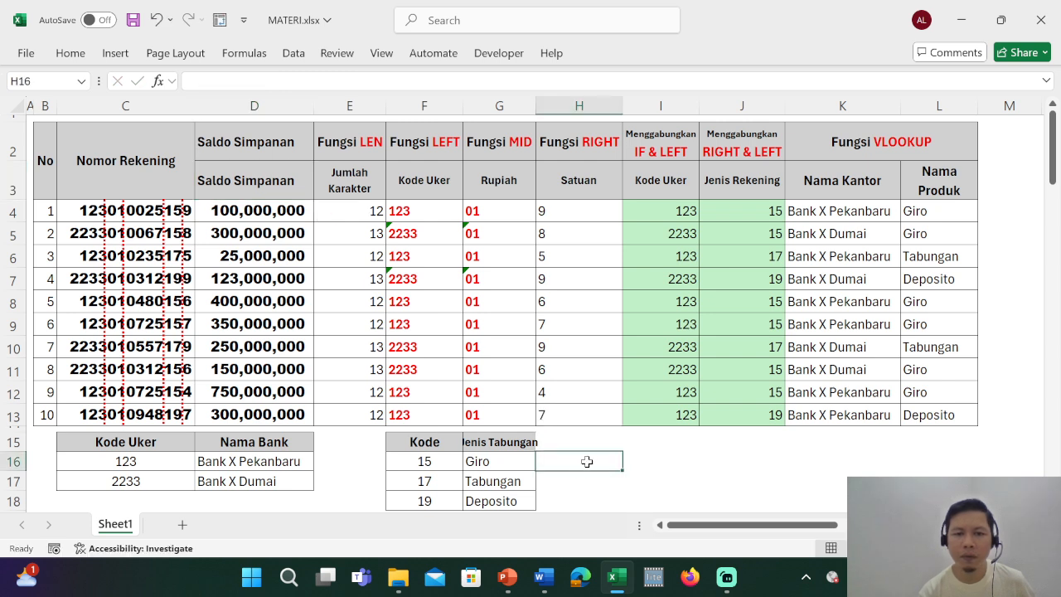
Create a PivotTable from the range D3:L13 of Sheet1 on a new worksheet.
left_click(254, 181)
left_click_drag(280, 183, 931, 416)
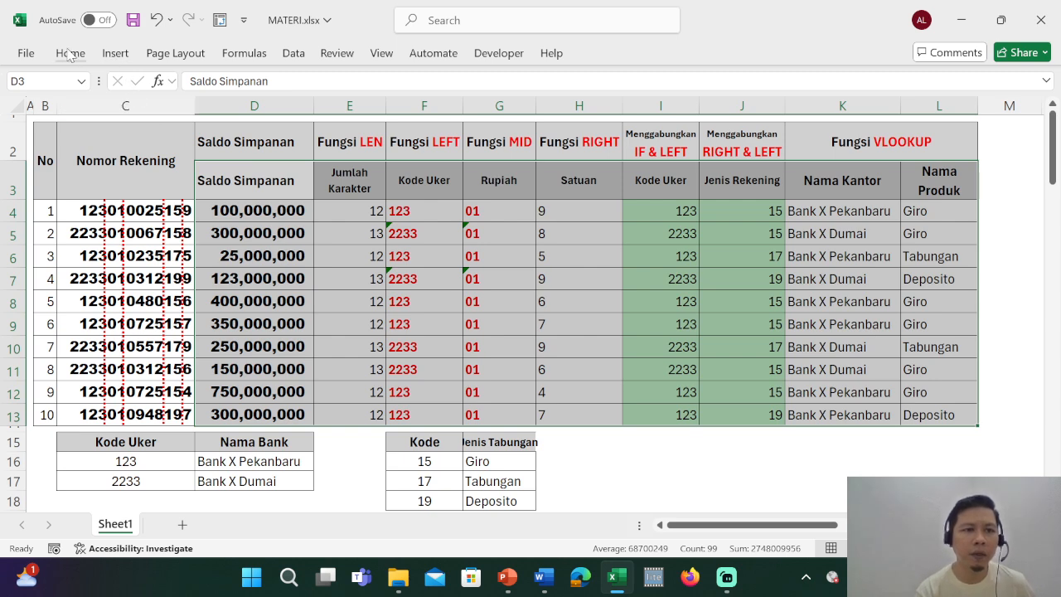
left_click(120, 60)
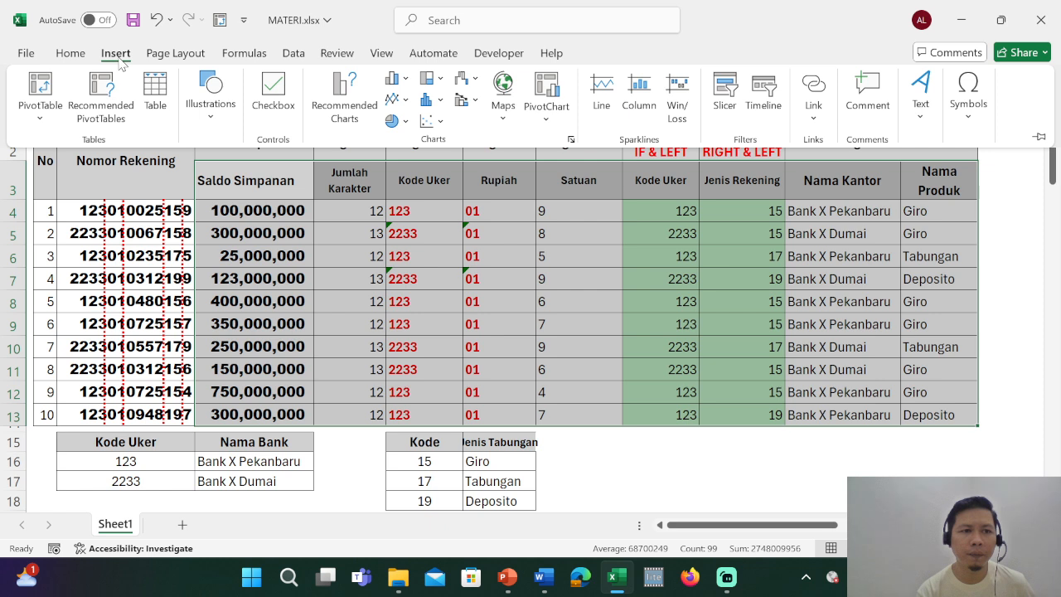
left_click(43, 96)
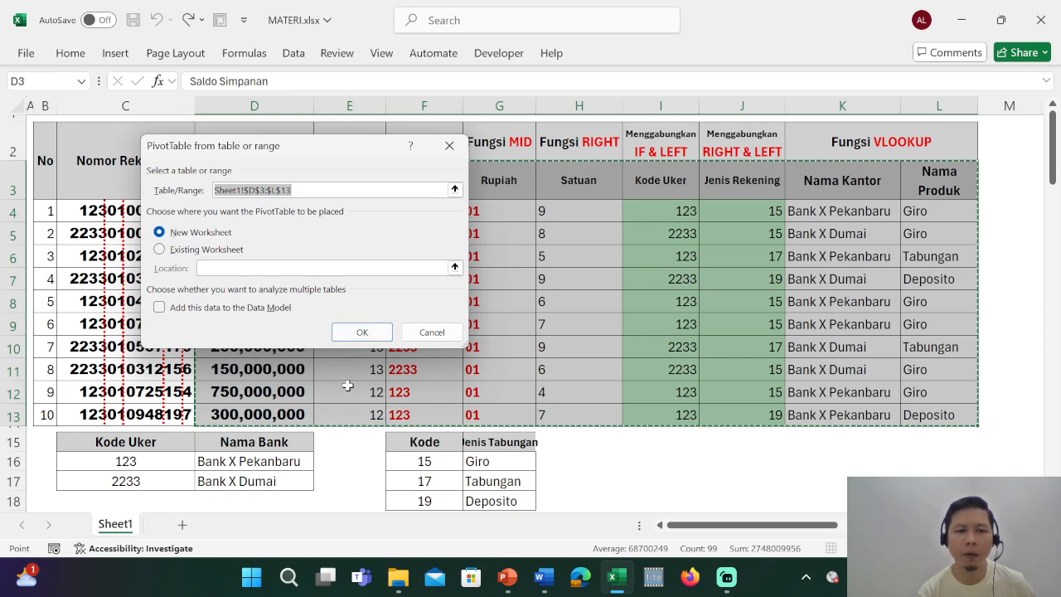
left_click(369, 333)
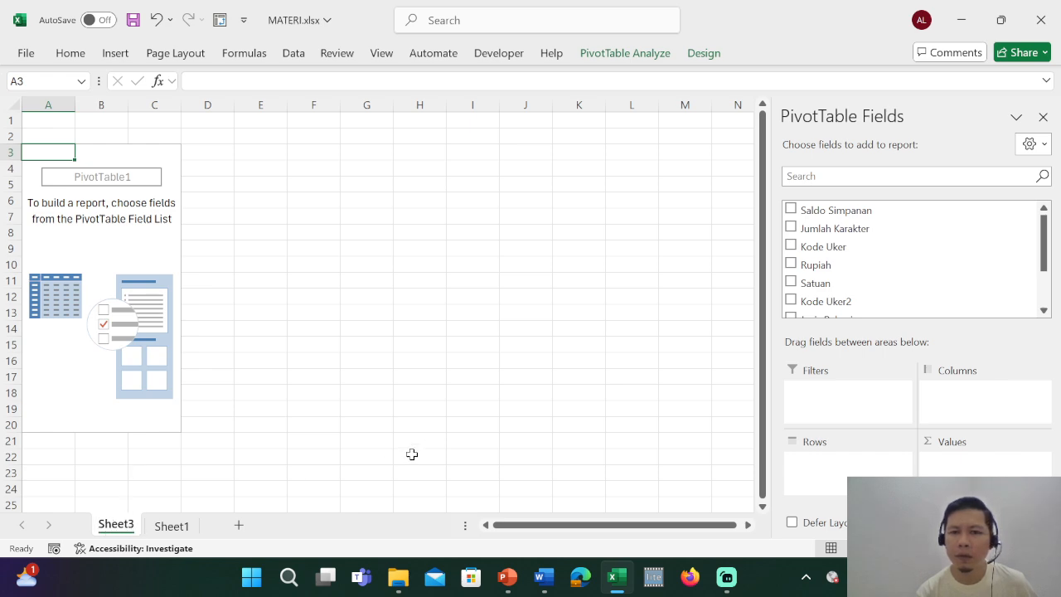
Review the Nama Kantor data on Sheet1 and add Nama Kantor as a filter of the PivotTable on Sheet3.
left_click(171, 526)
left_click(340, 323)
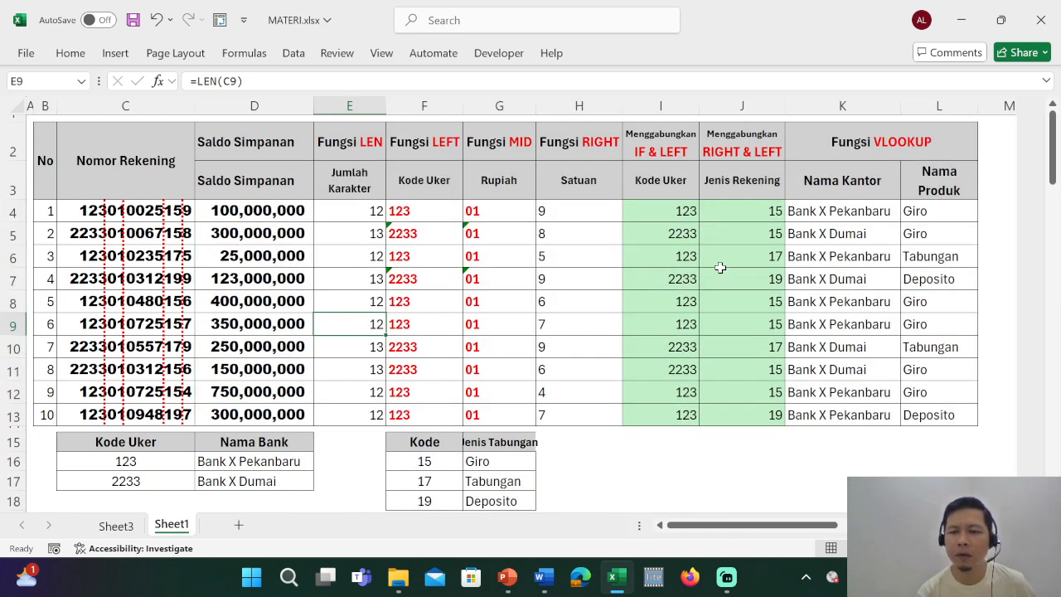
left_click(837, 211)
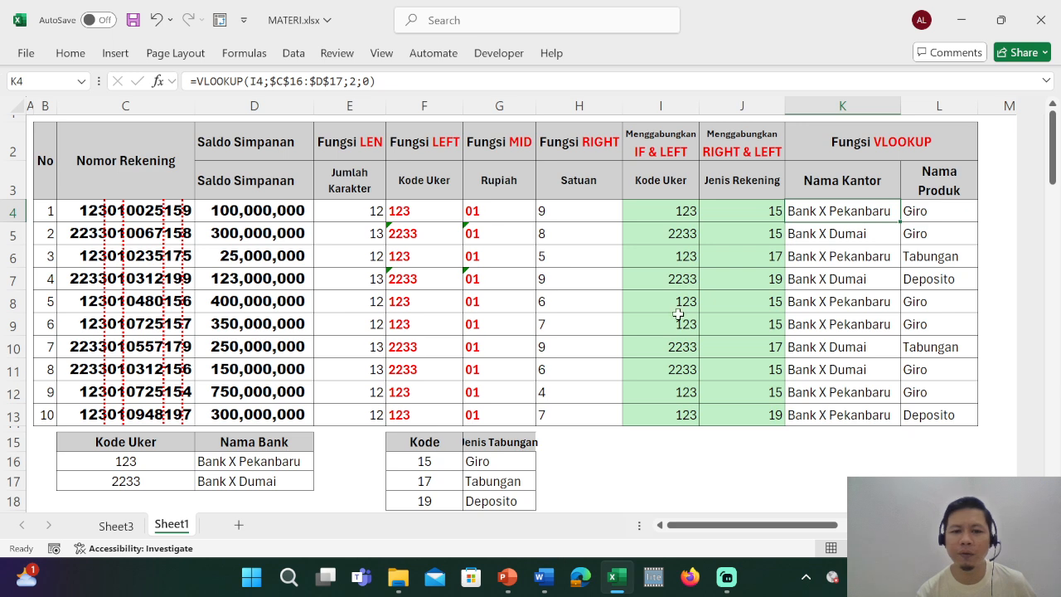
left_click(116, 526)
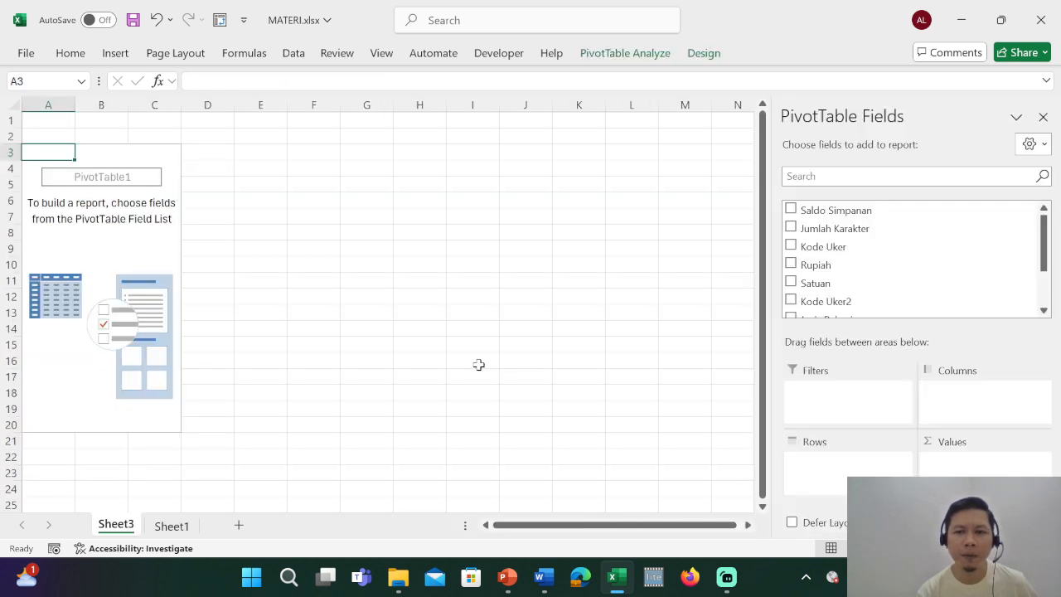
scroll(878, 247, "down", 1)
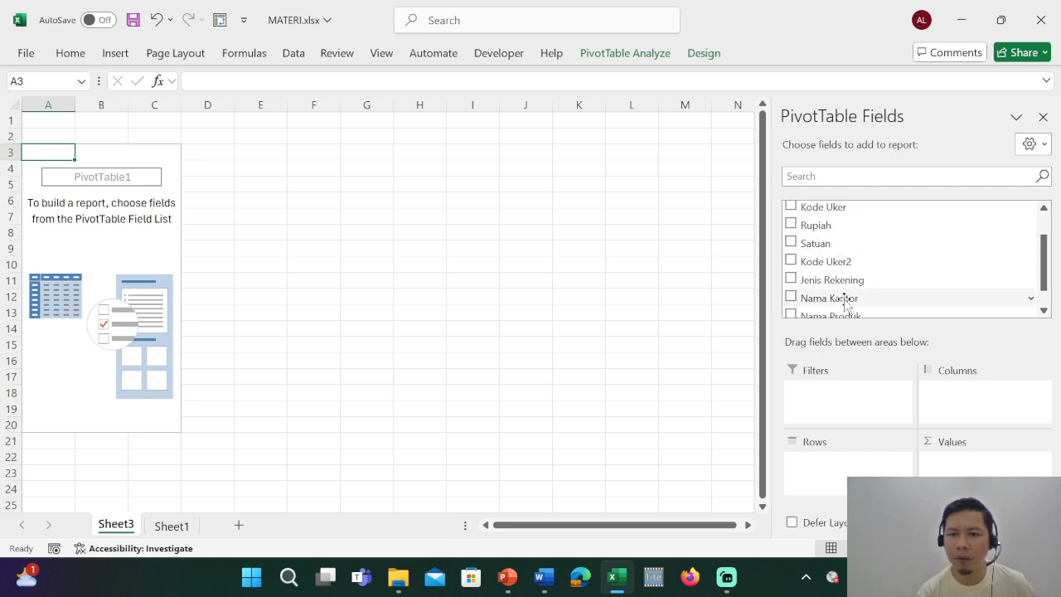
left_click_drag(845, 304, 839, 411)
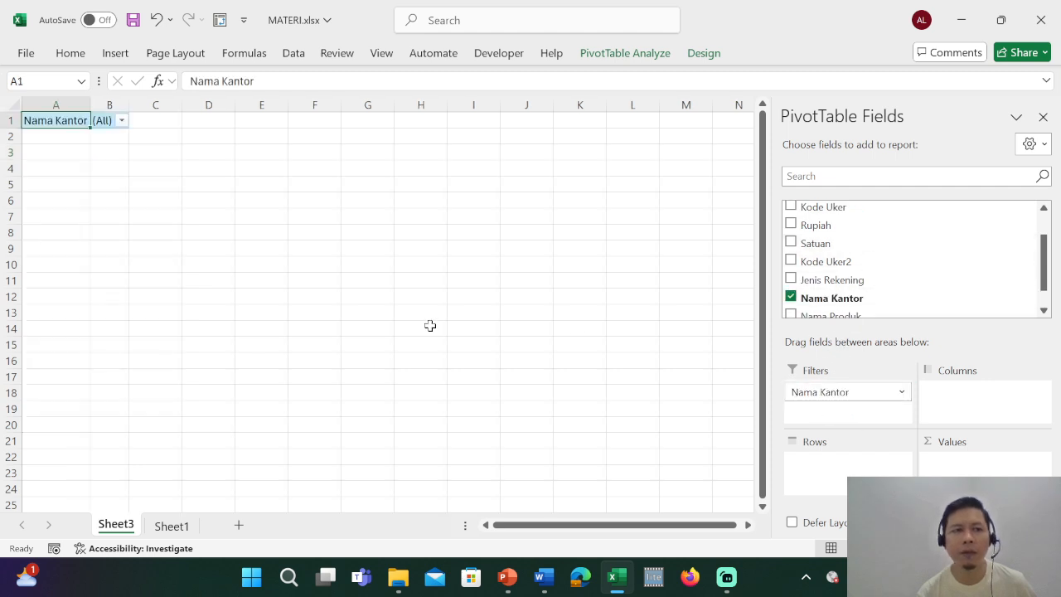
Filter the PivotTable's Nama Kantor field to Bank X Pekanbaru.
left_click(121, 121)
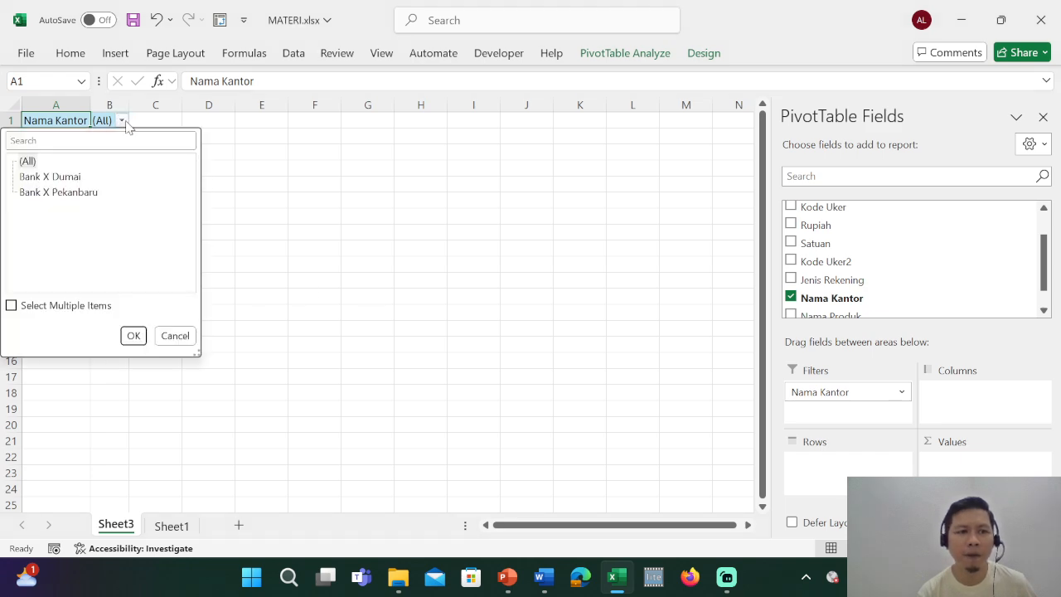
left_click(59, 193)
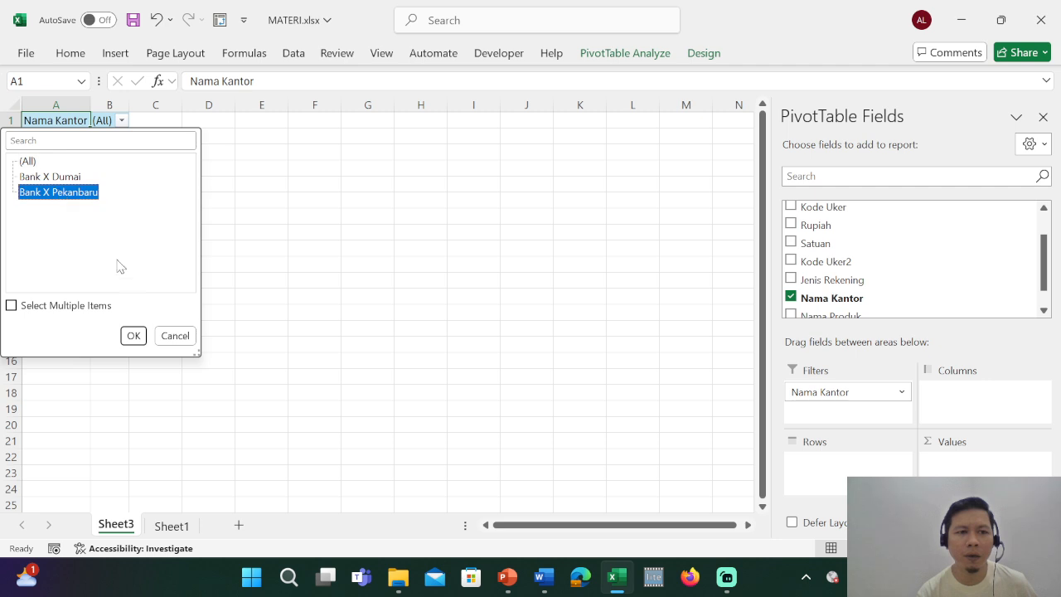
left_click(132, 335)
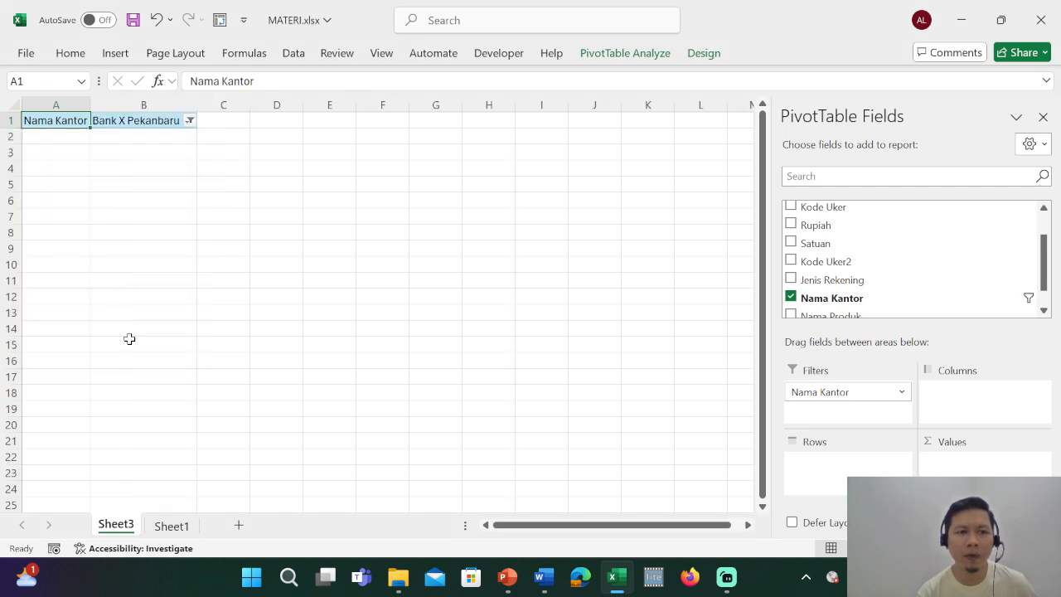
left_click(247, 247)
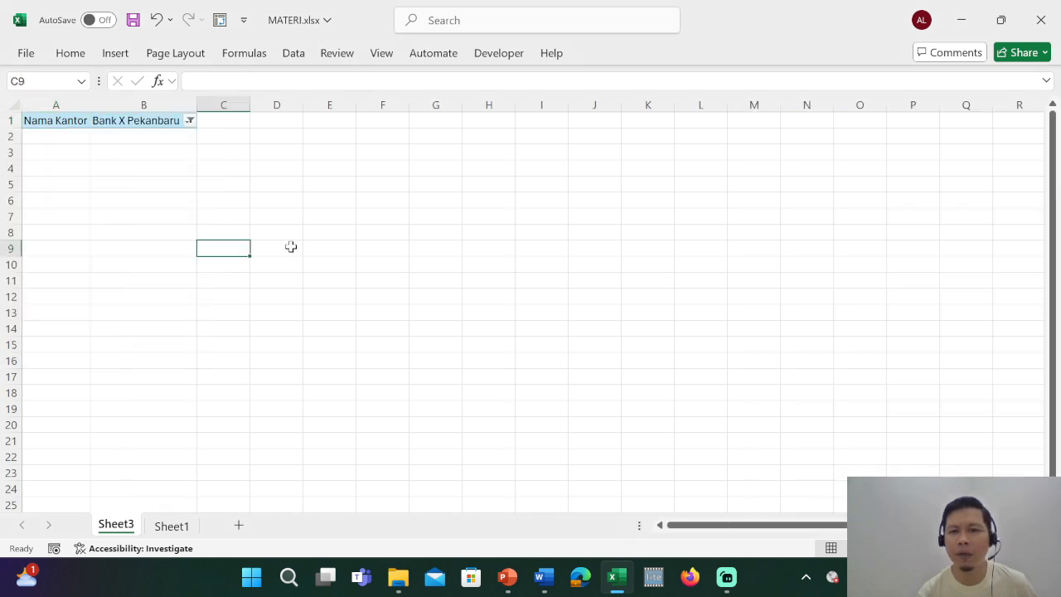
Recheck the source data on Sheet1 and add Nama Produk as the row field of the PivotTable on Sheet3.
left_click(172, 525)
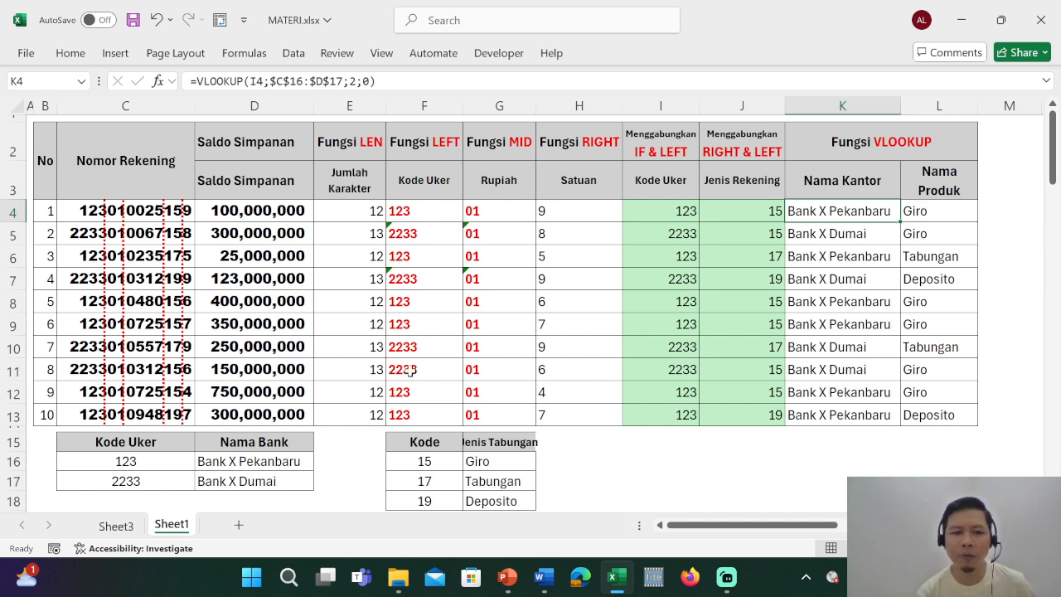
left_click(118, 525)
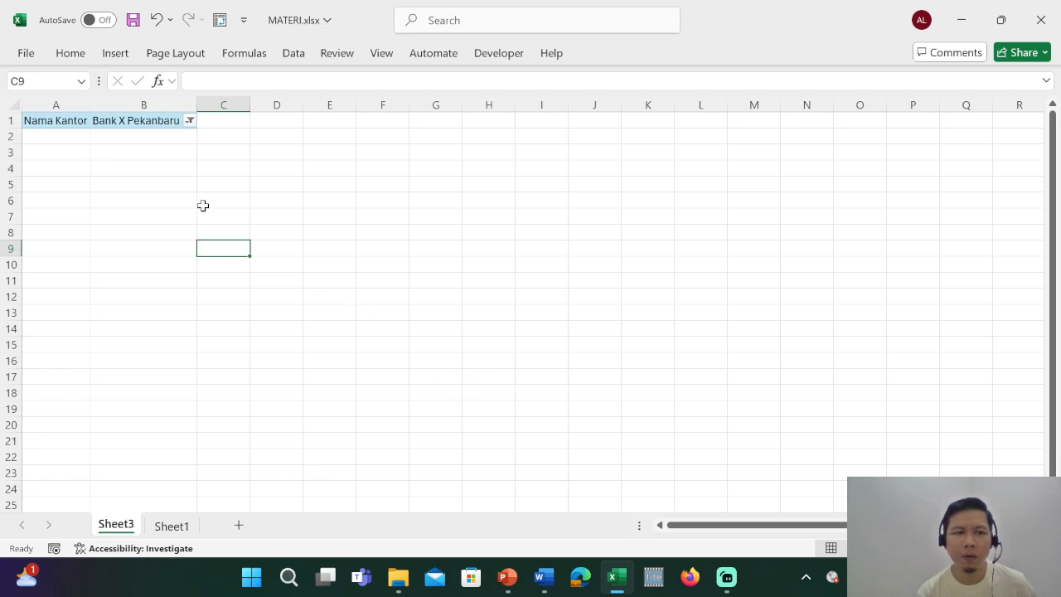
left_click(109, 120)
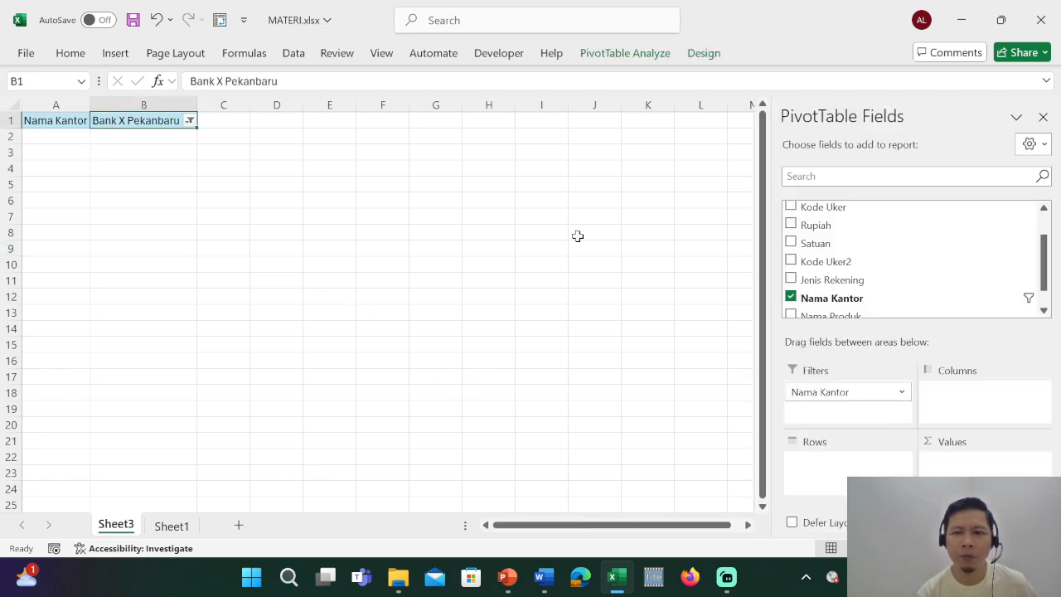
scroll(851, 268, "down", 2)
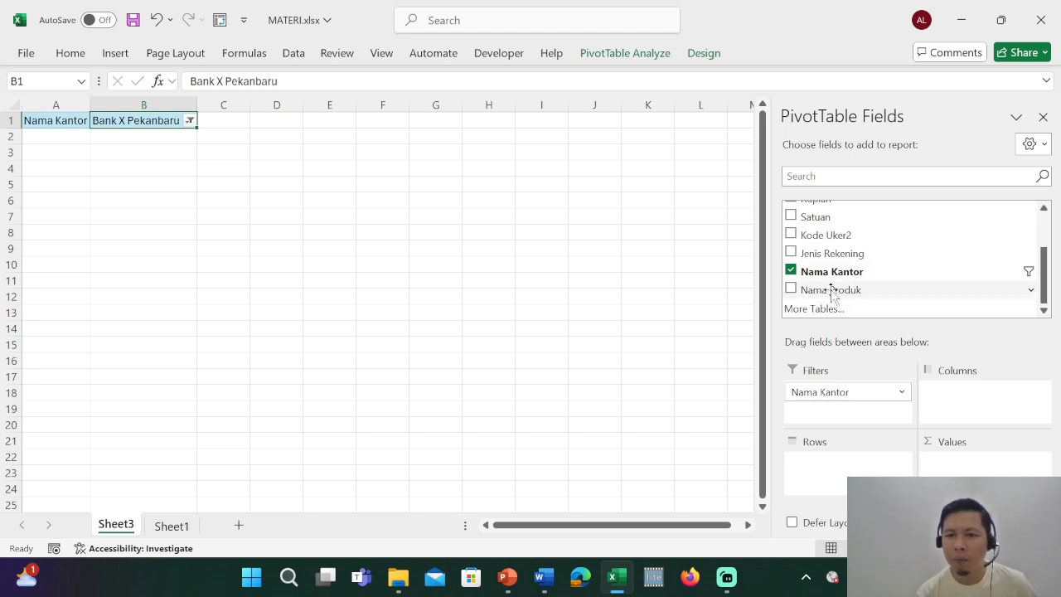
left_click_drag(832, 292, 837, 476)
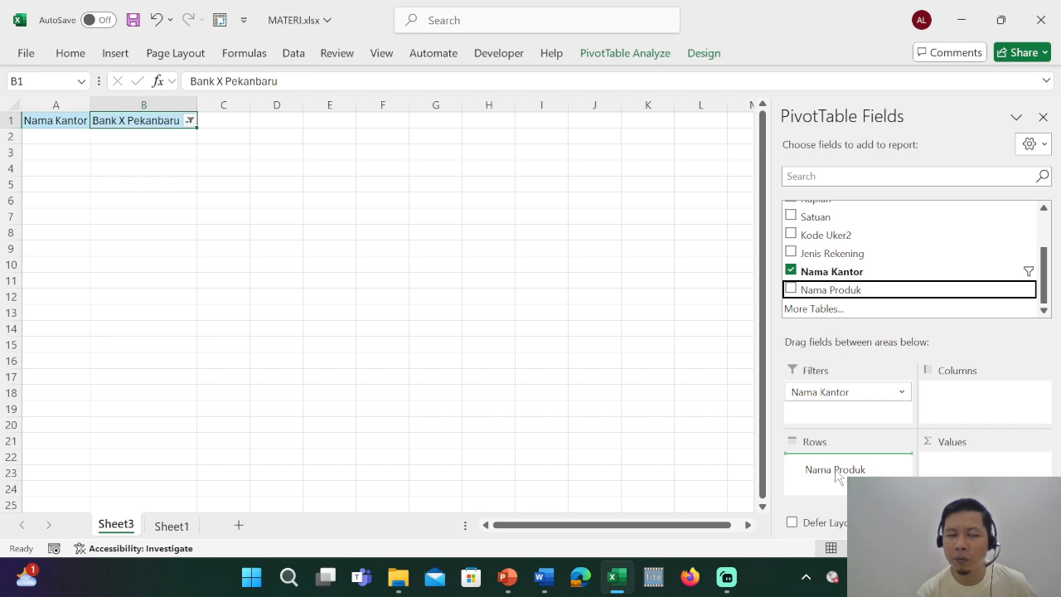
left_click_drag(837, 477, 837, 473)
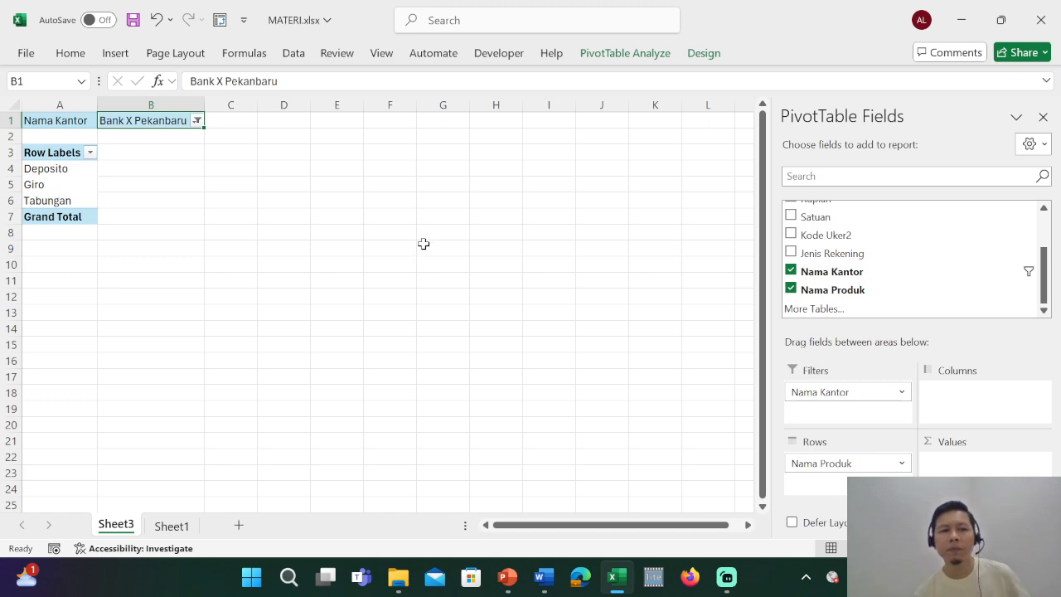
Look over the source table on Sheet1 and add Saldo Simpanan as a summed value field in the PivotTable on Sheet3.
left_click(172, 525)
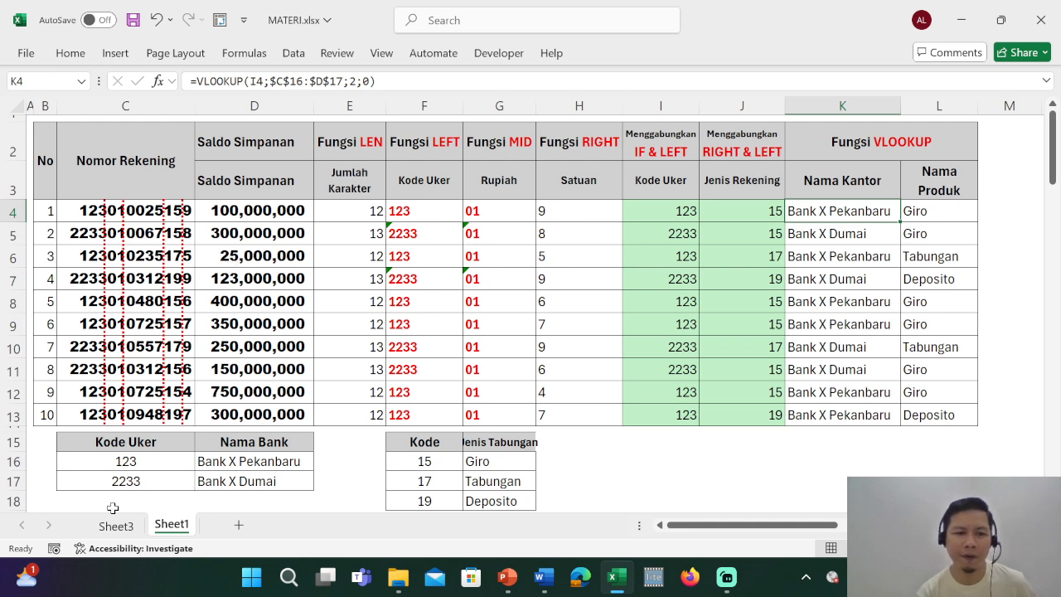
left_click(130, 527)
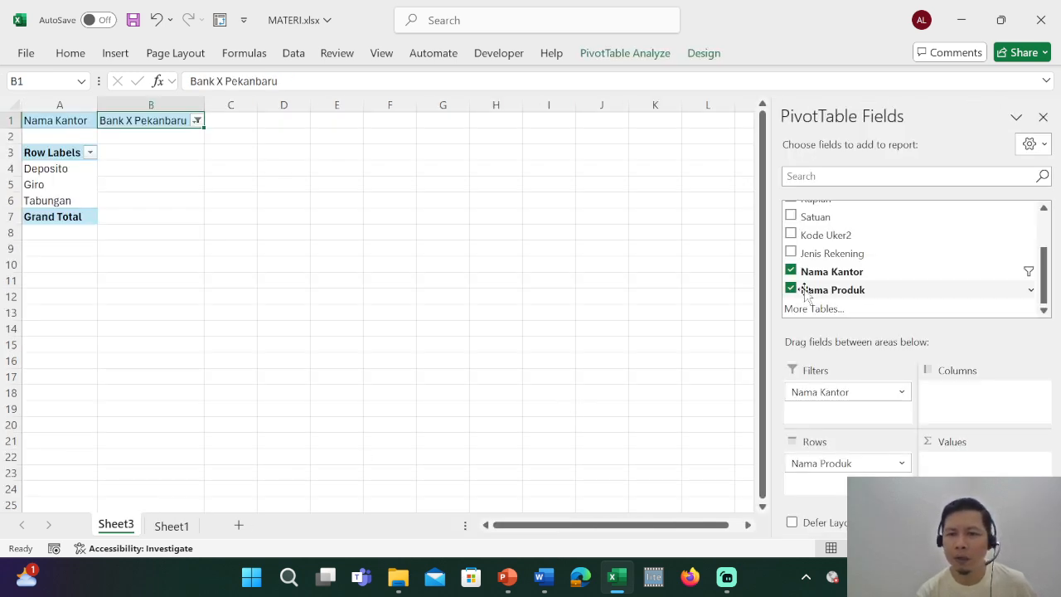
left_click(63, 188)
scroll(857, 240, "up", 2)
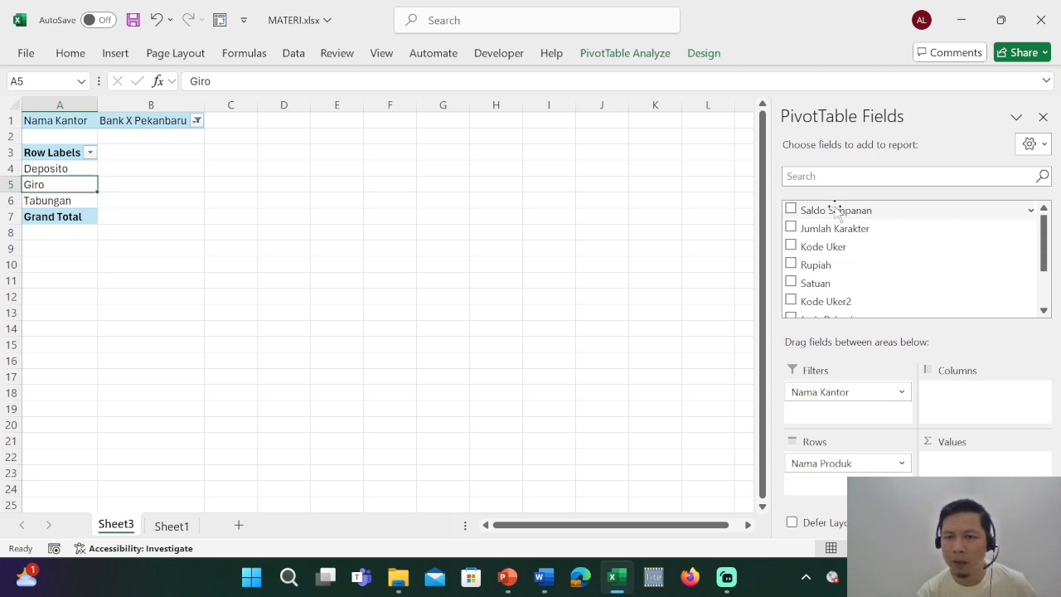
left_click_drag(833, 210, 971, 452)
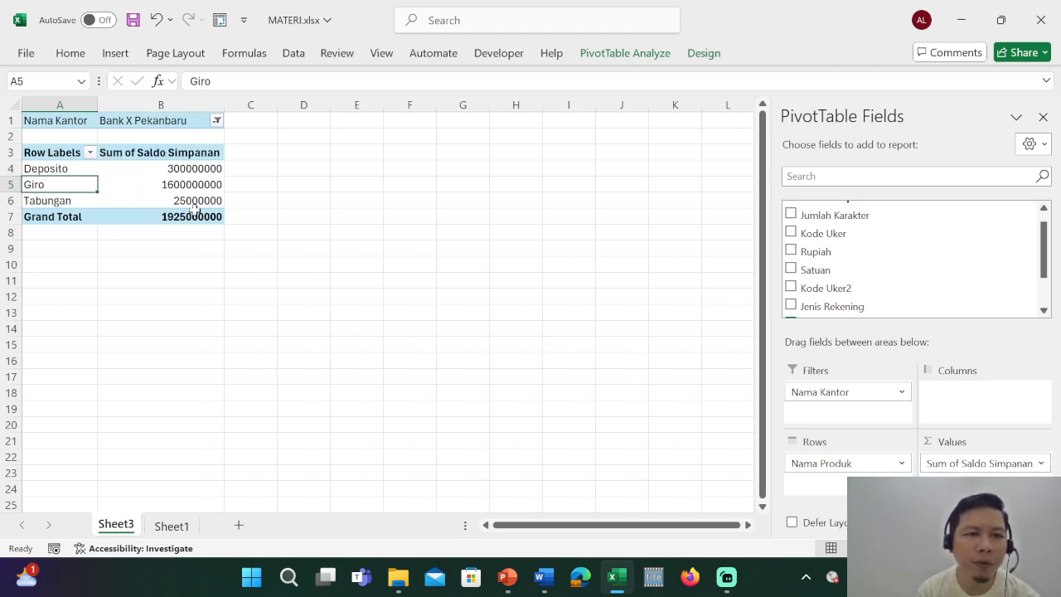
Format column B of the PivotTable sheet with the comma number style and no decimal places.
mouse_move(205, 169)
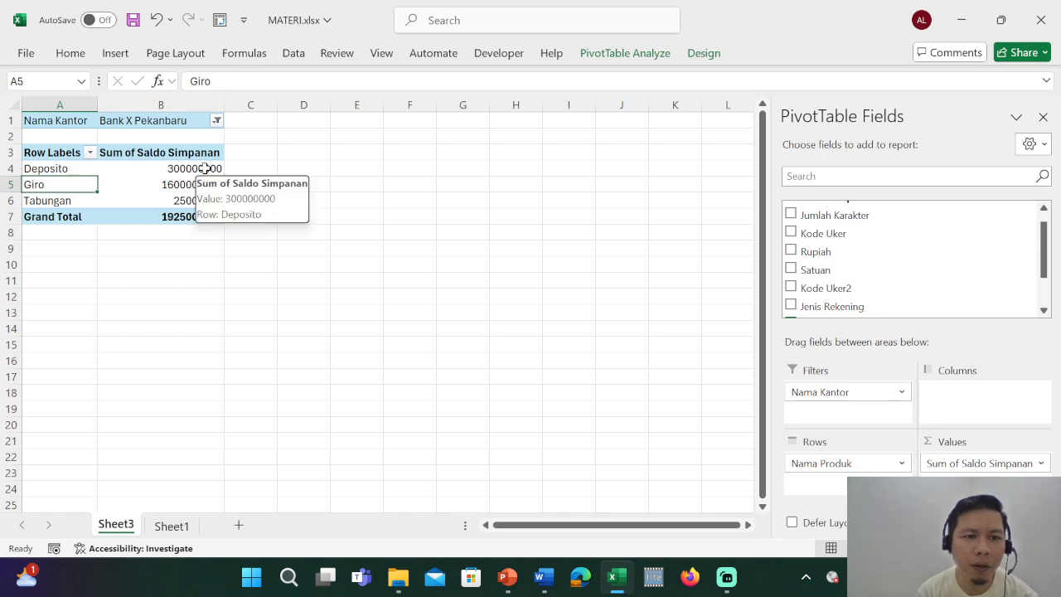
left_click(196, 102)
left_click(70, 54)
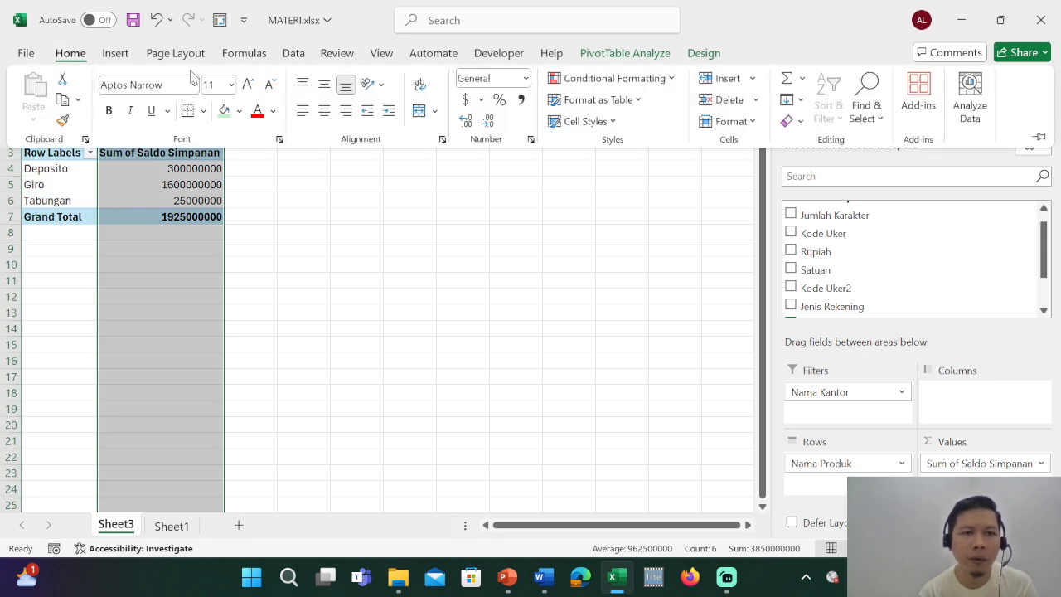
left_click(520, 101)
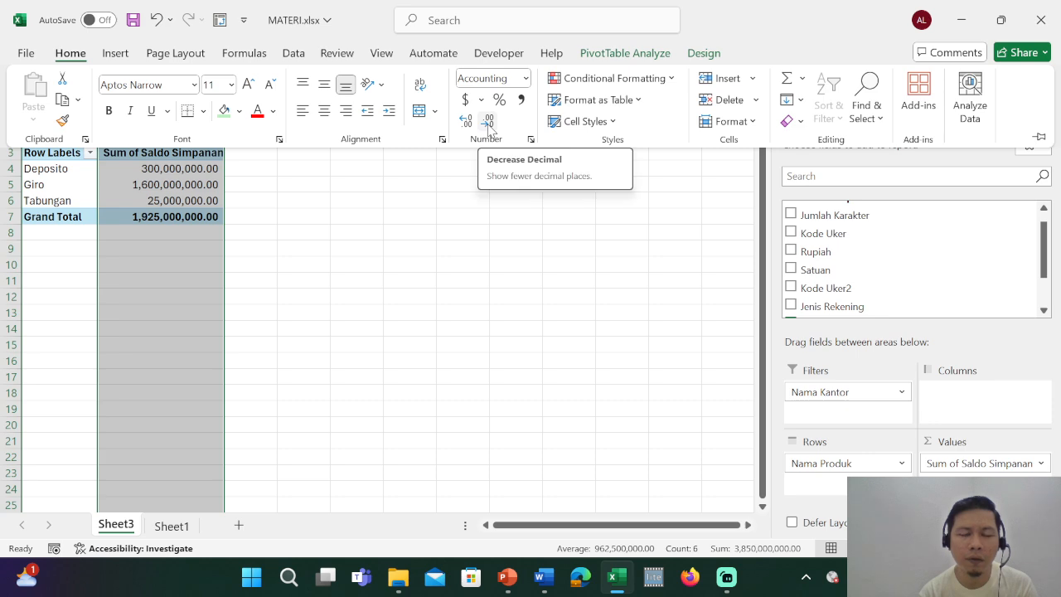
left_click(488, 123)
left_click(488, 123)
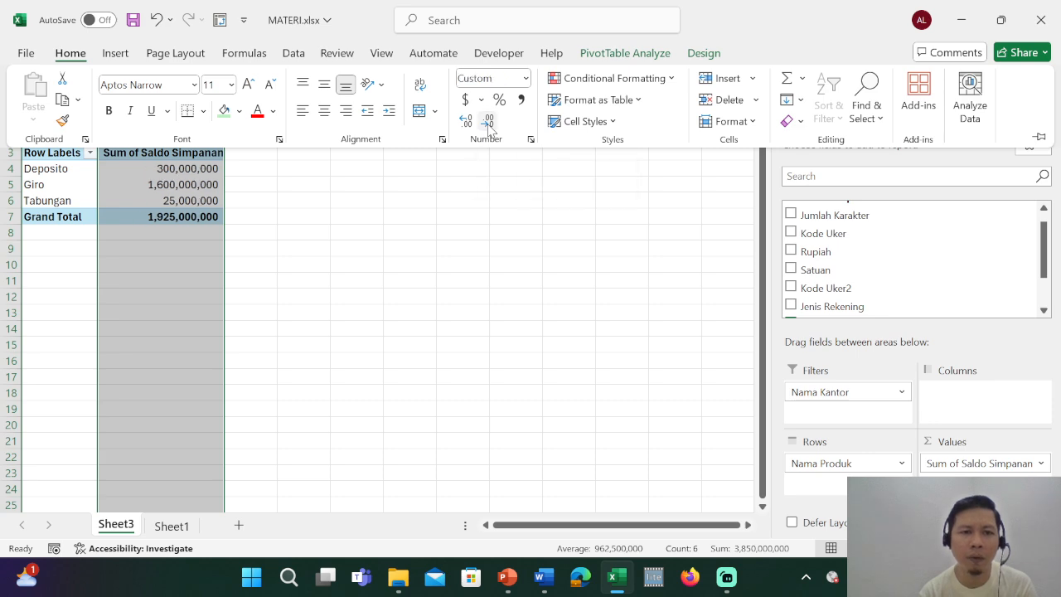
Add Saldo Simpanan a second time to the PivotTable's value fields, ahead of the existing sum.
left_click(332, 280)
left_click(280, 218)
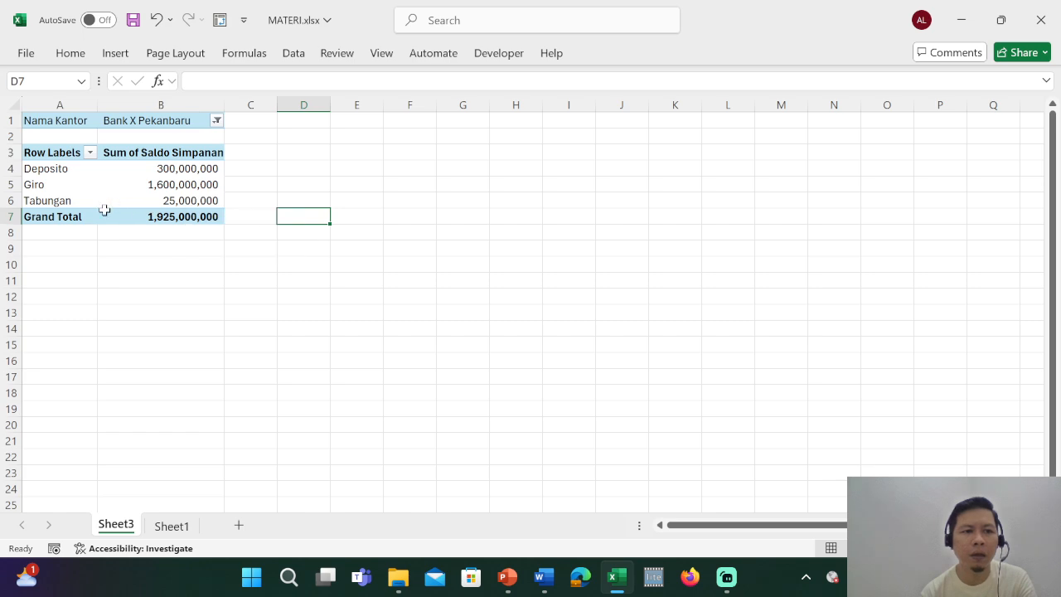
left_click(187, 170)
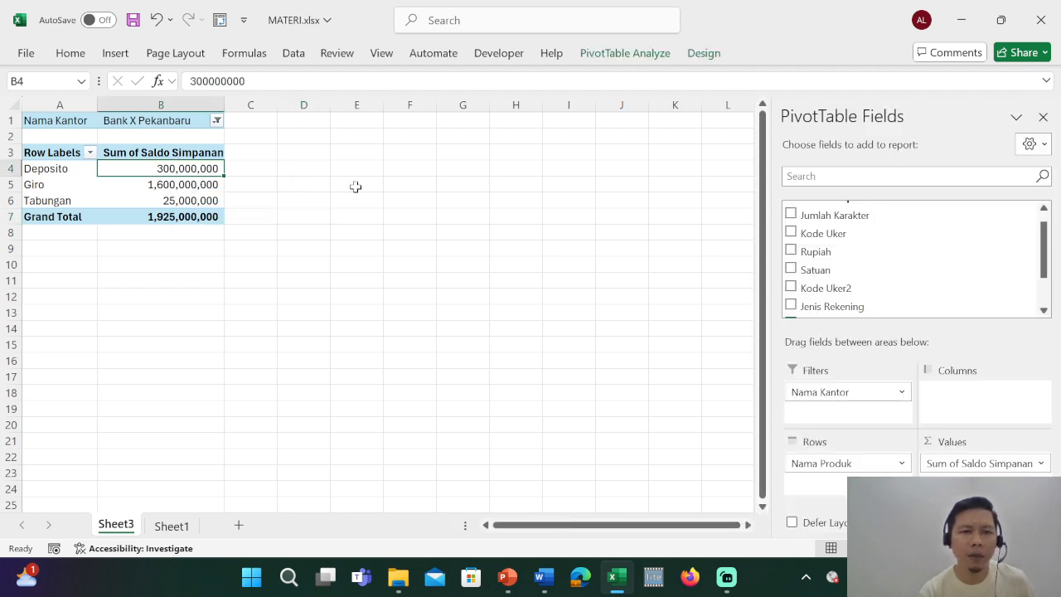
scroll(885, 256, "down", 1)
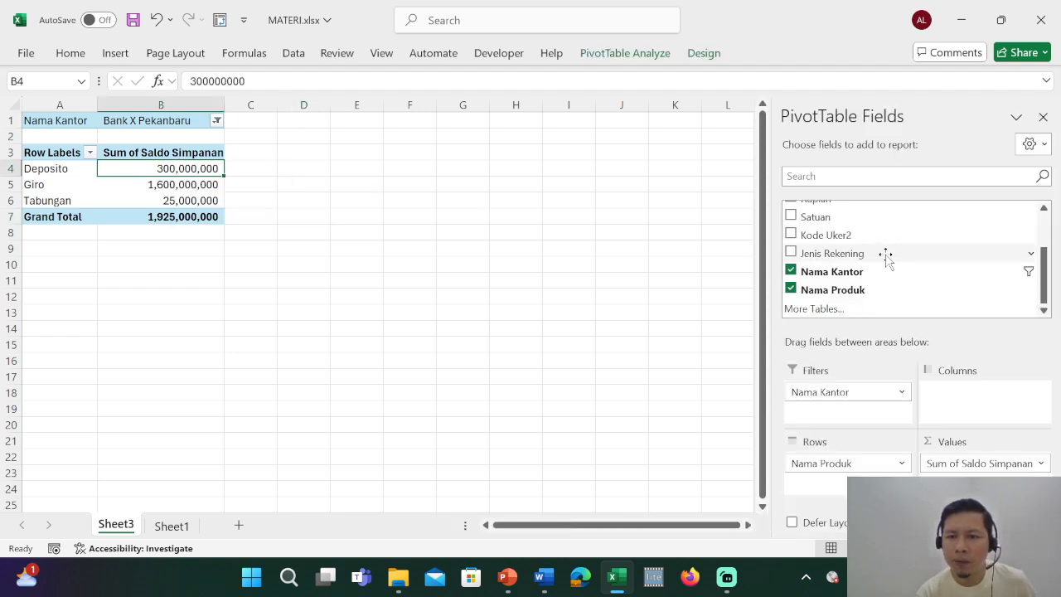
scroll(885, 255, "up", 1)
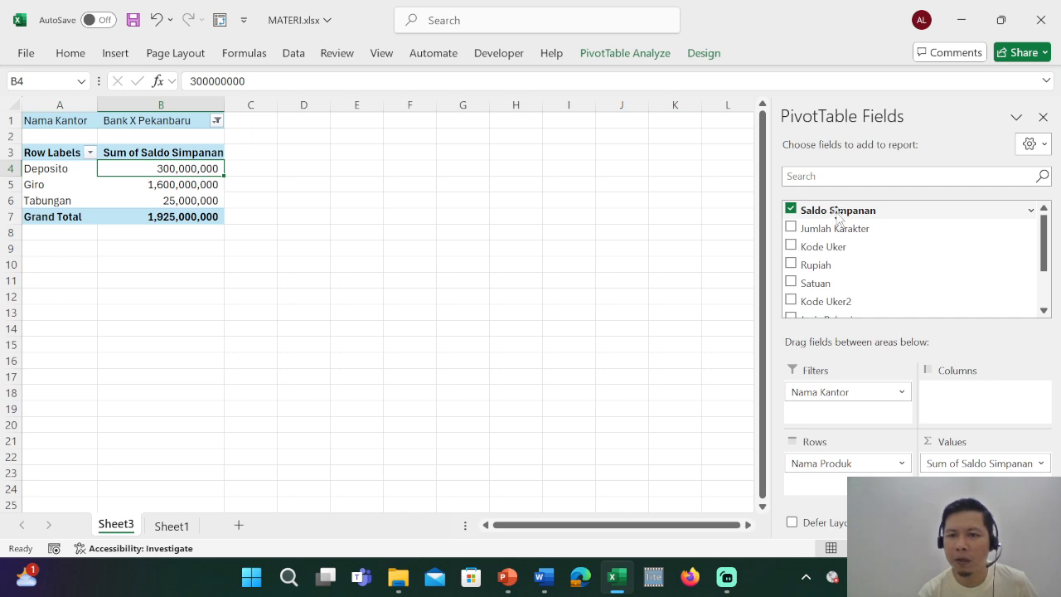
left_click_drag(838, 214, 978, 455)
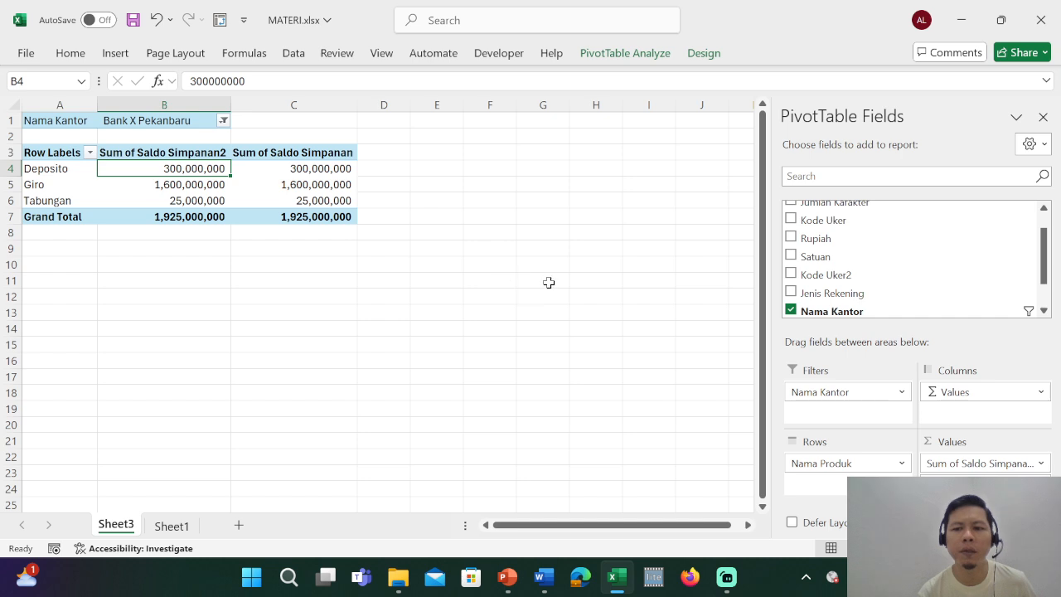
Change the newly added Saldo Simpanan value field's summary calculation to Count.
mouse_move(342, 222)
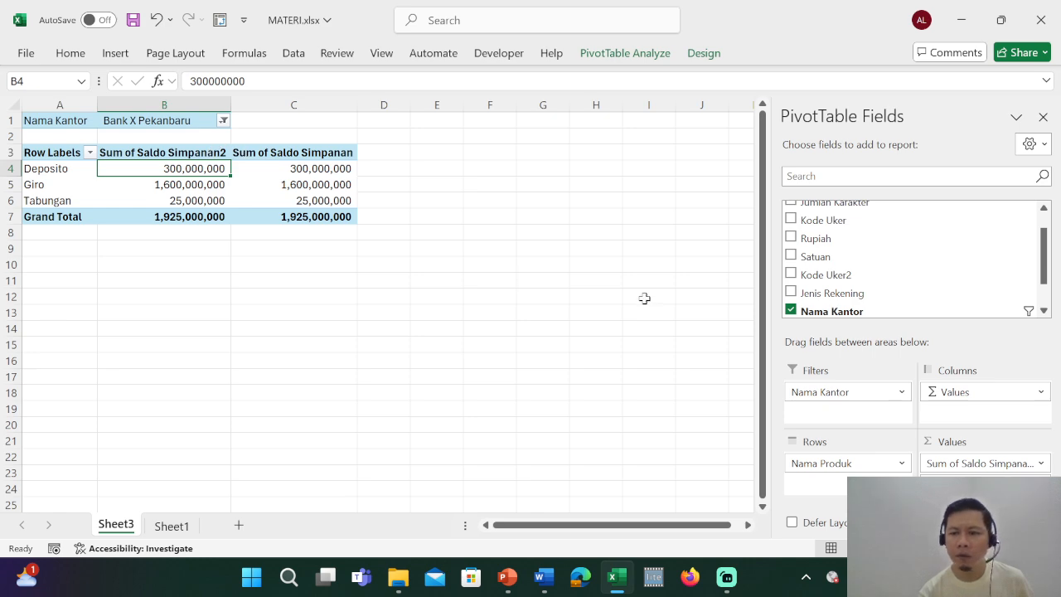
left_click(1041, 464)
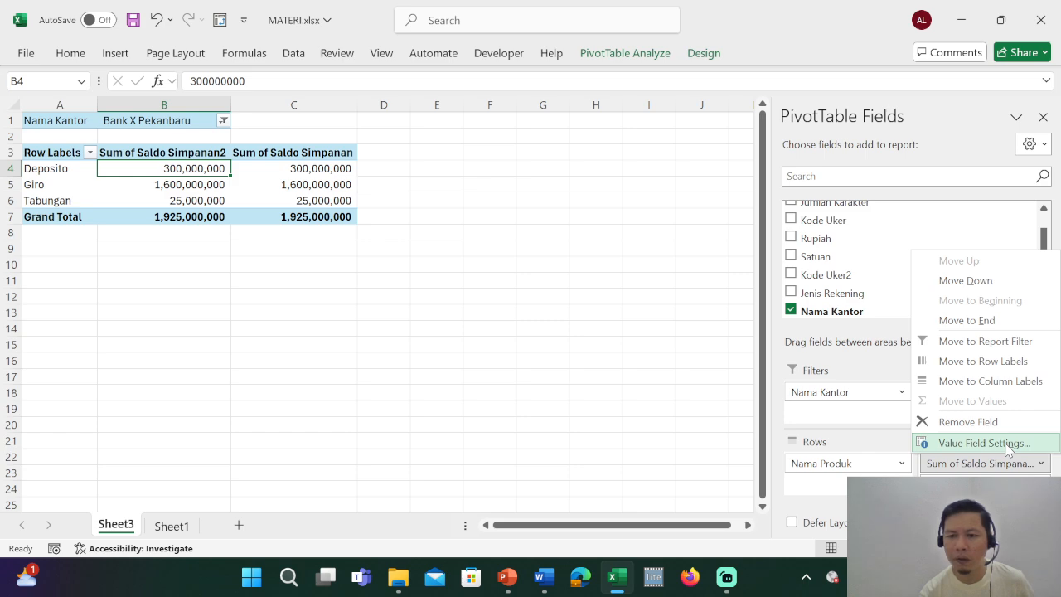
left_click(1008, 448)
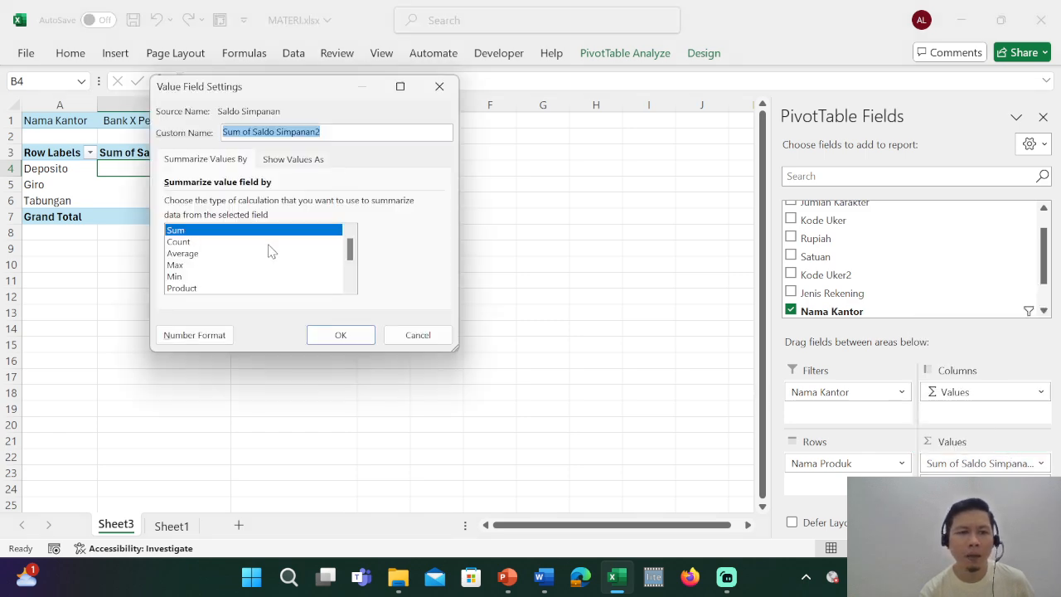
left_click_drag(313, 90, 520, 80)
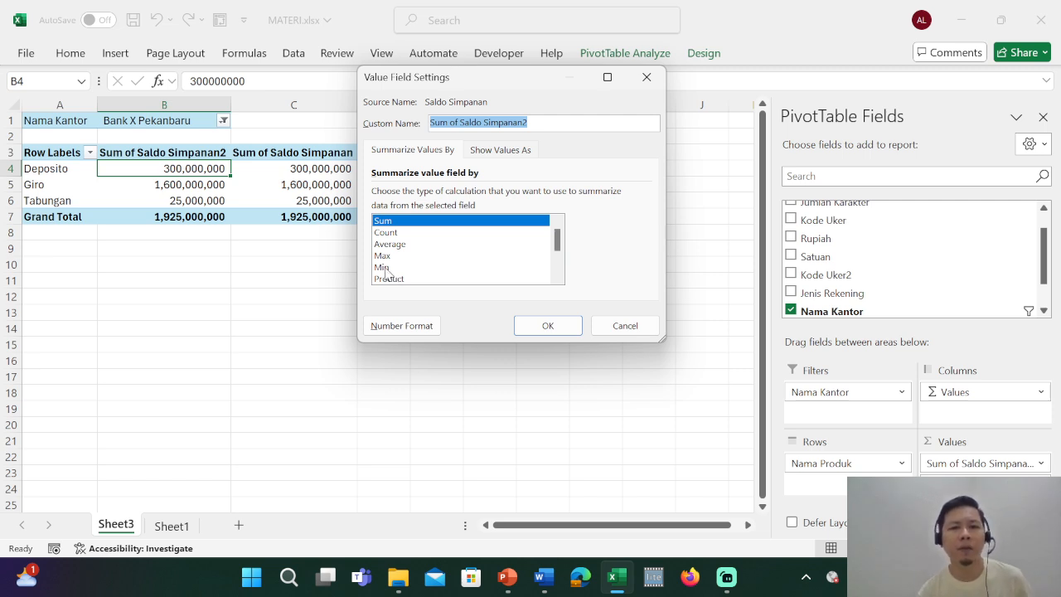
left_click(386, 233)
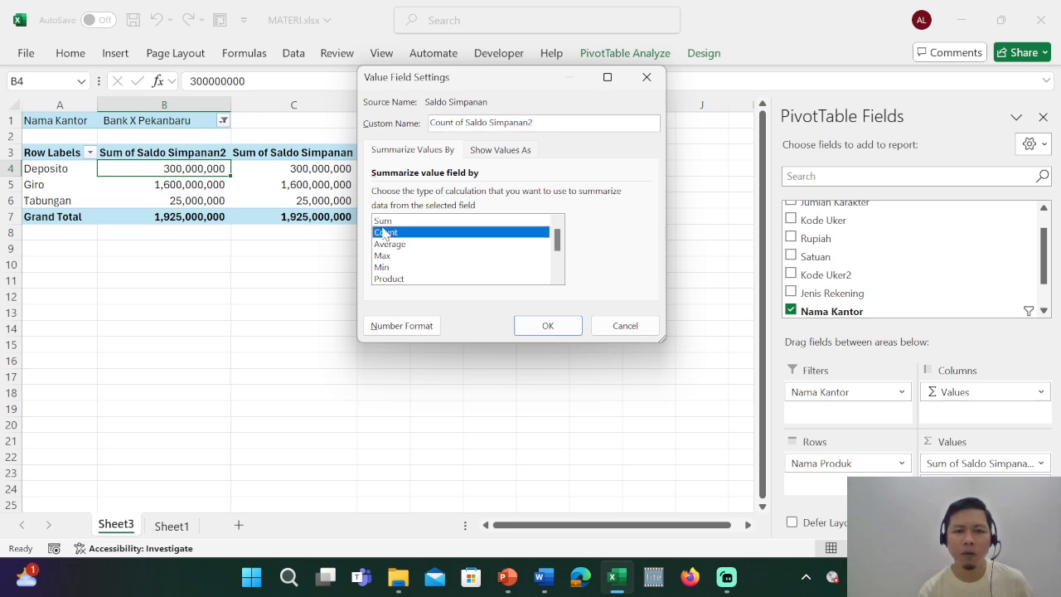
left_click(548, 325)
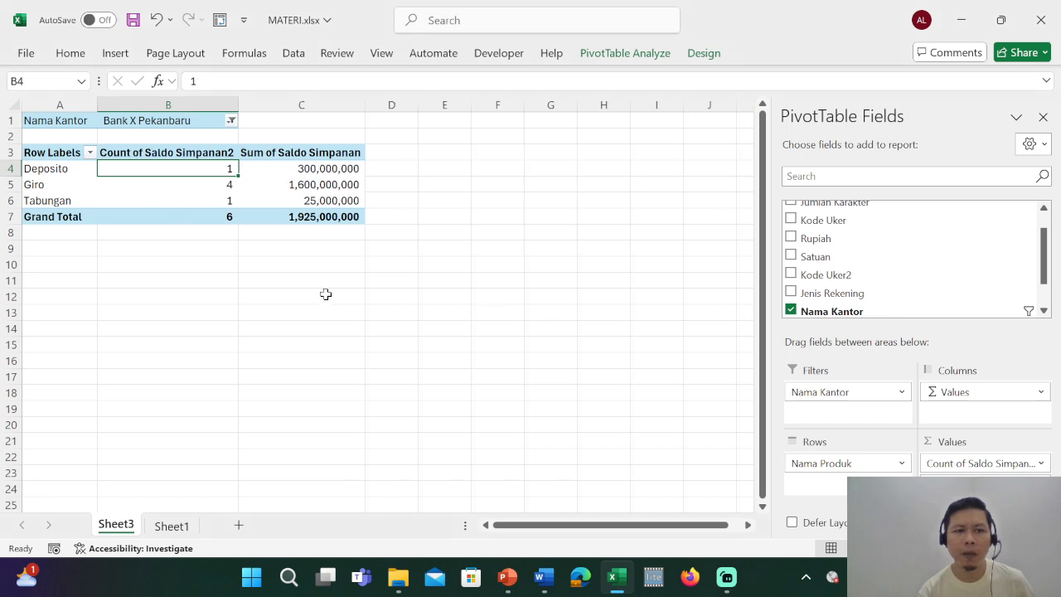
Review the count and sum of Saldo Simpanan for each product at Bank X Pekanbaru.
left_click(245, 312)
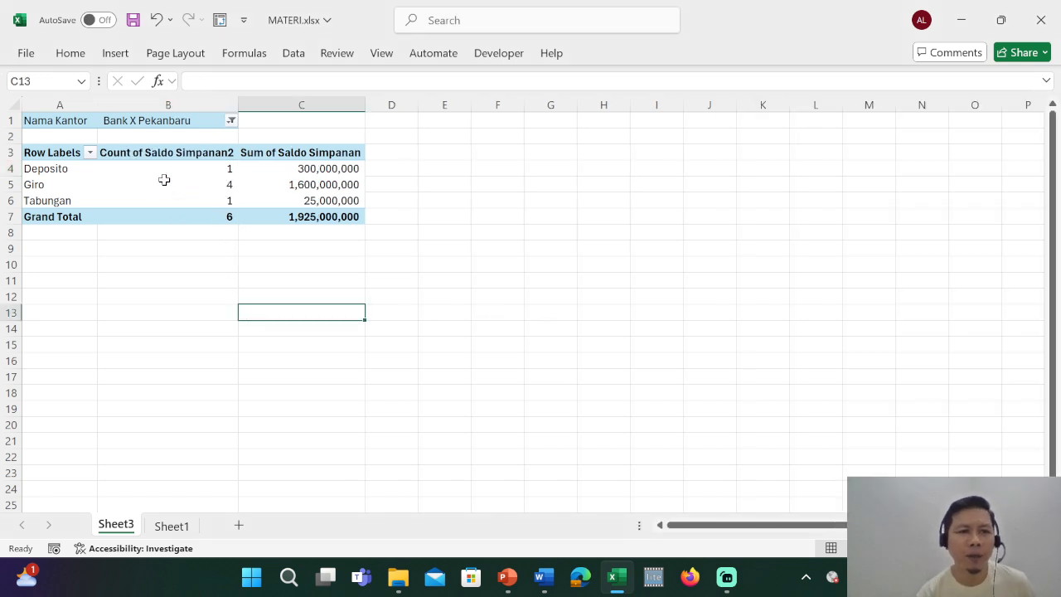
left_click(167, 167)
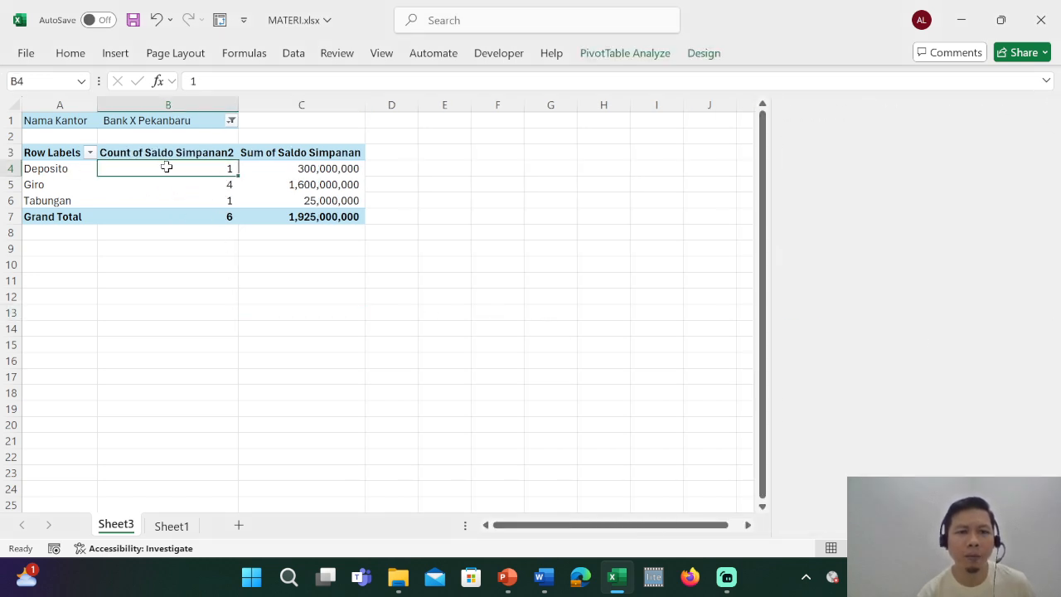
left_click(326, 172)
left_click(495, 213)
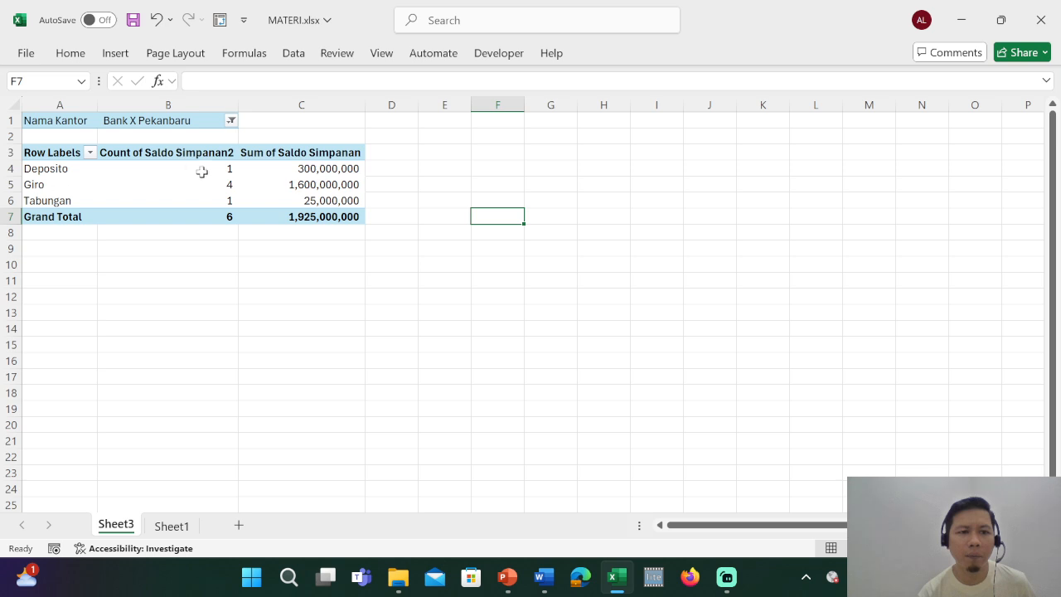
mouse_move(328, 187)
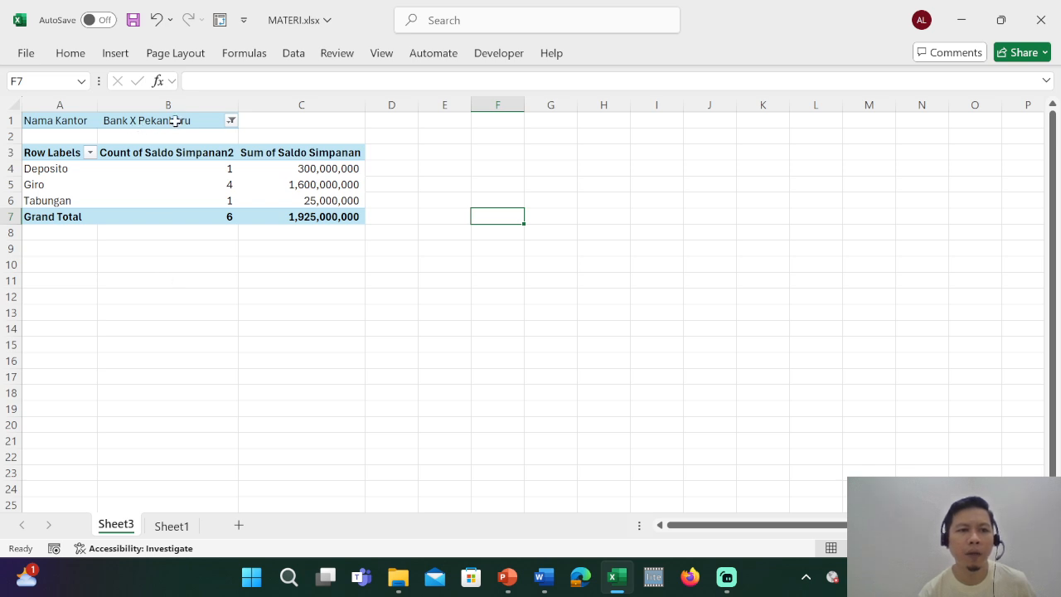
left_click(264, 246)
Filter the PivotTable's Nama Kantor field to Bank X Dumai.
left_click(141, 182)
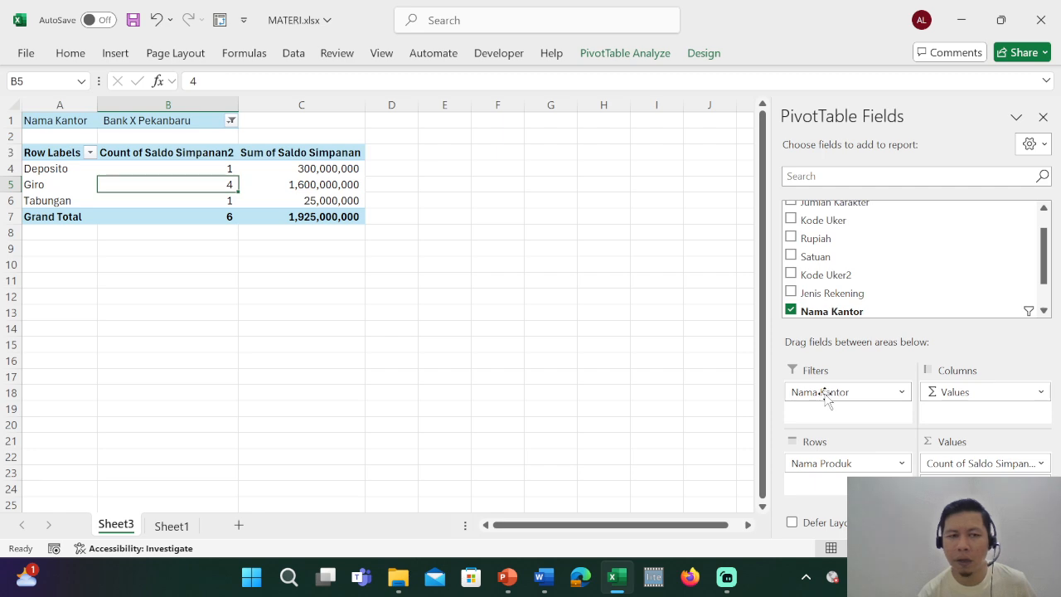
left_click(231, 121)
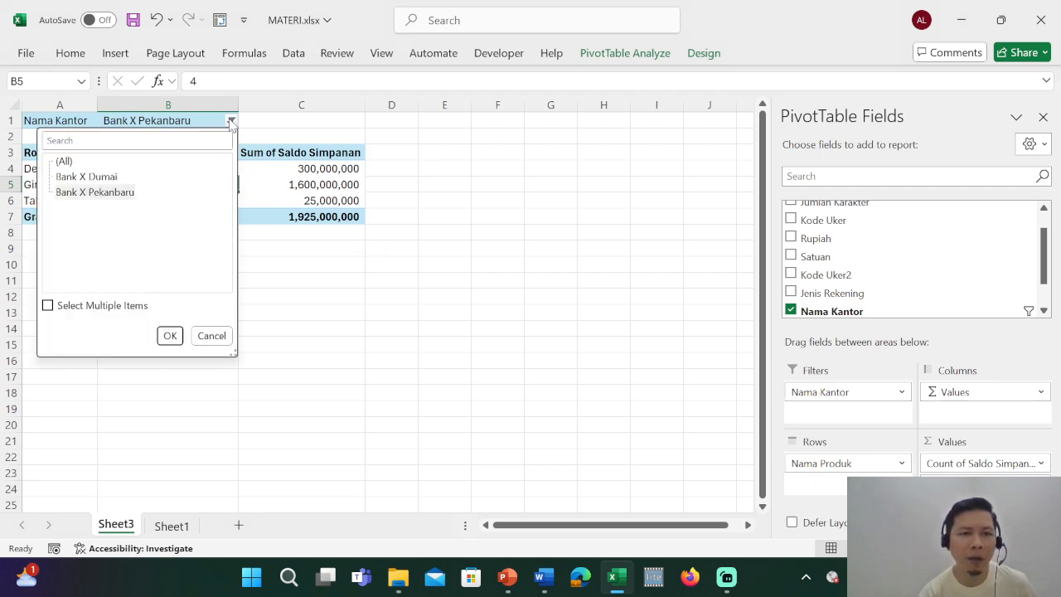
left_click(77, 177)
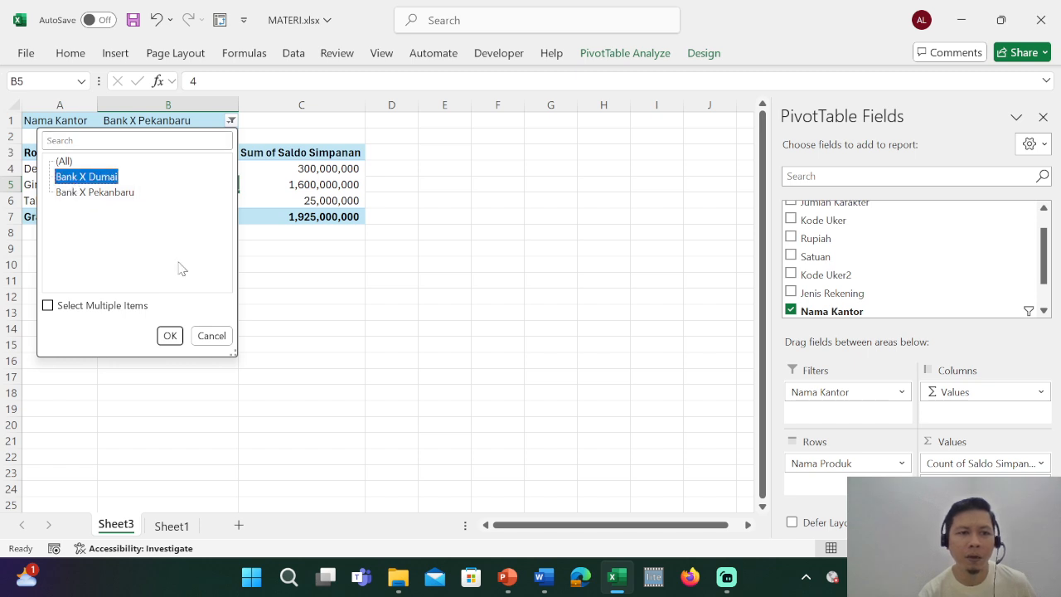
left_click(170, 335)
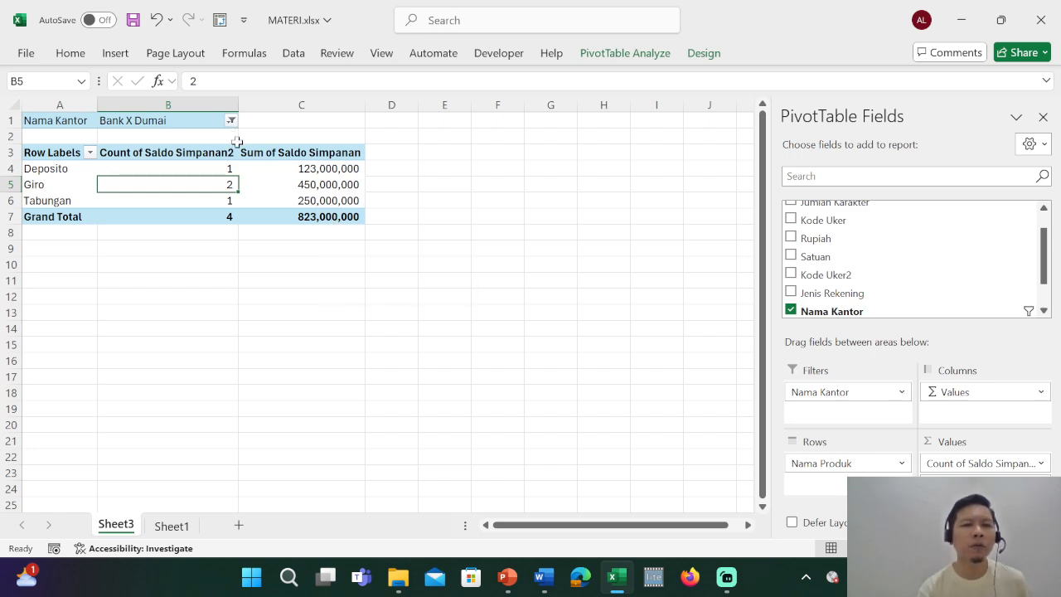
Set the Nama Kantor filter to (All) and check the grand totals for count and sum.
left_click(230, 121)
left_click(64, 161)
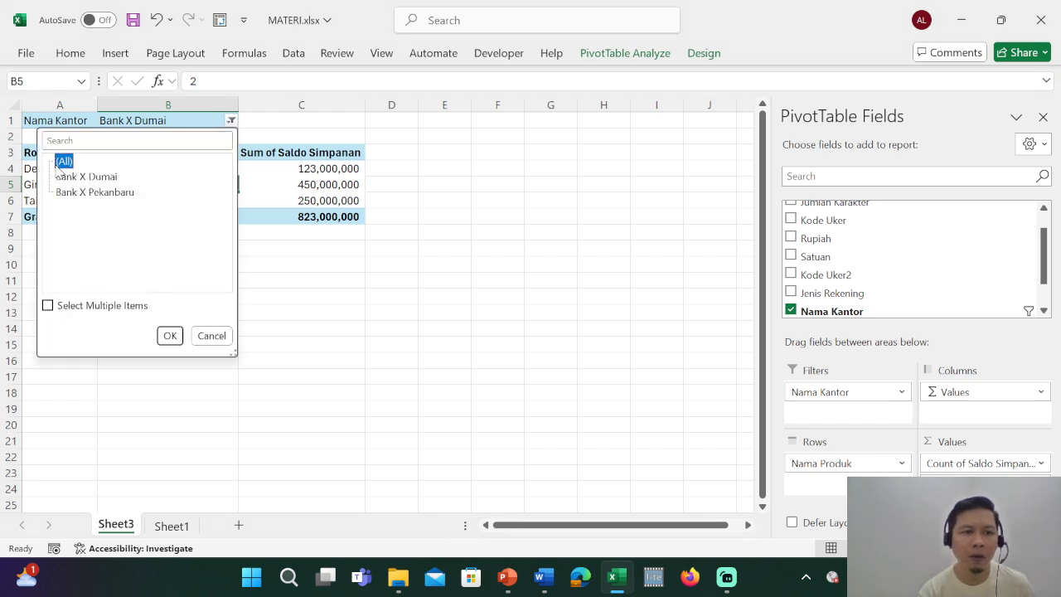
left_click(171, 336)
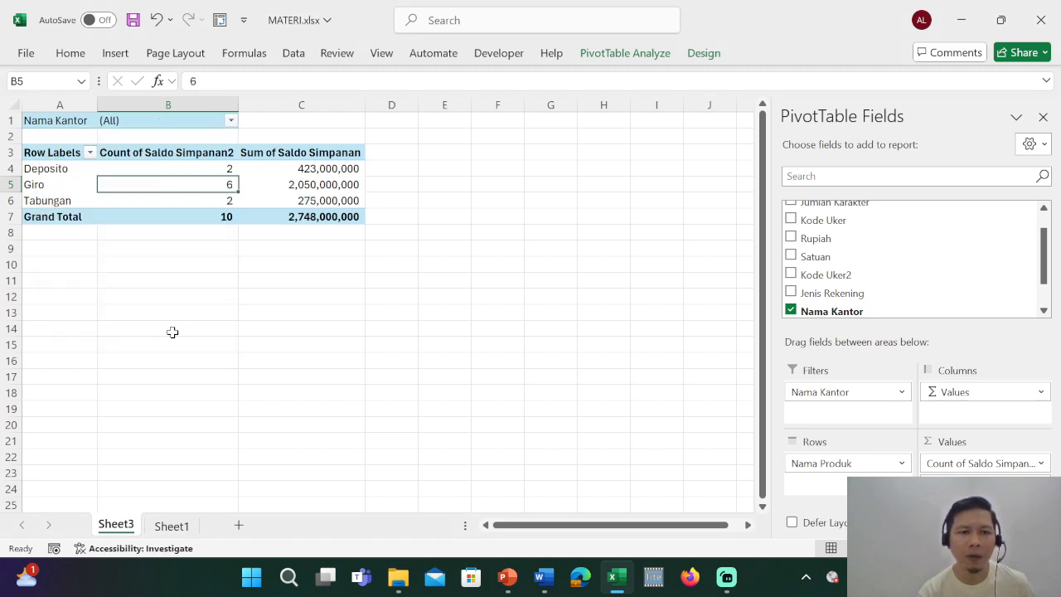
left_click(303, 298)
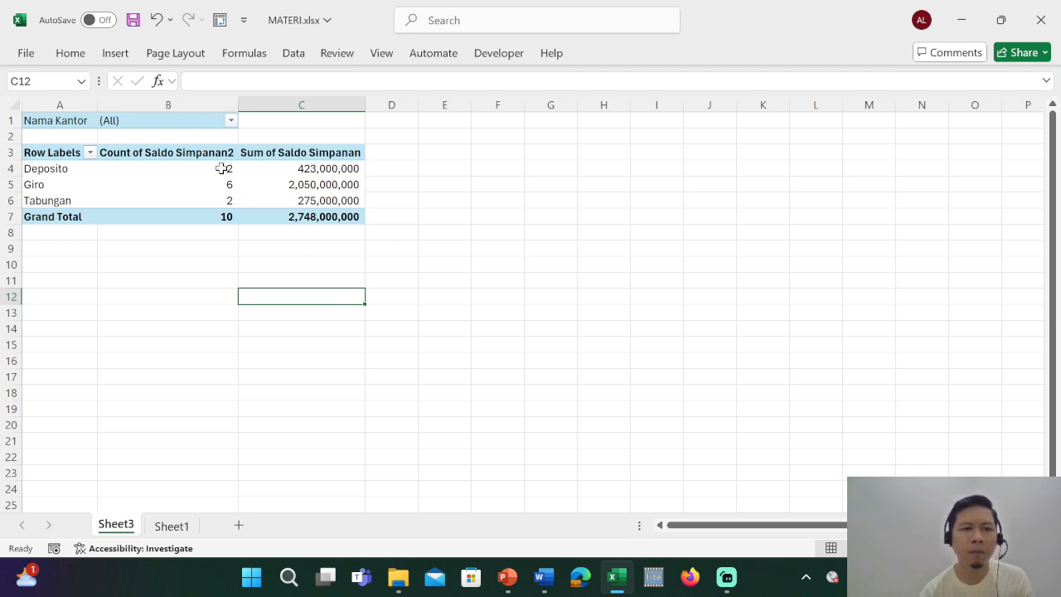
left_click(201, 218)
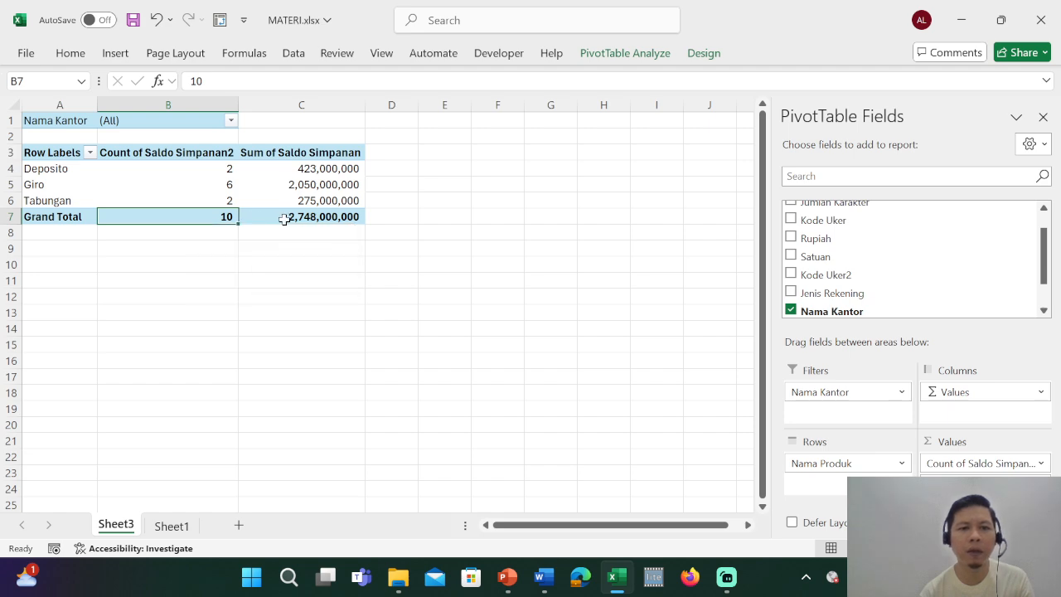
left_click(398, 216)
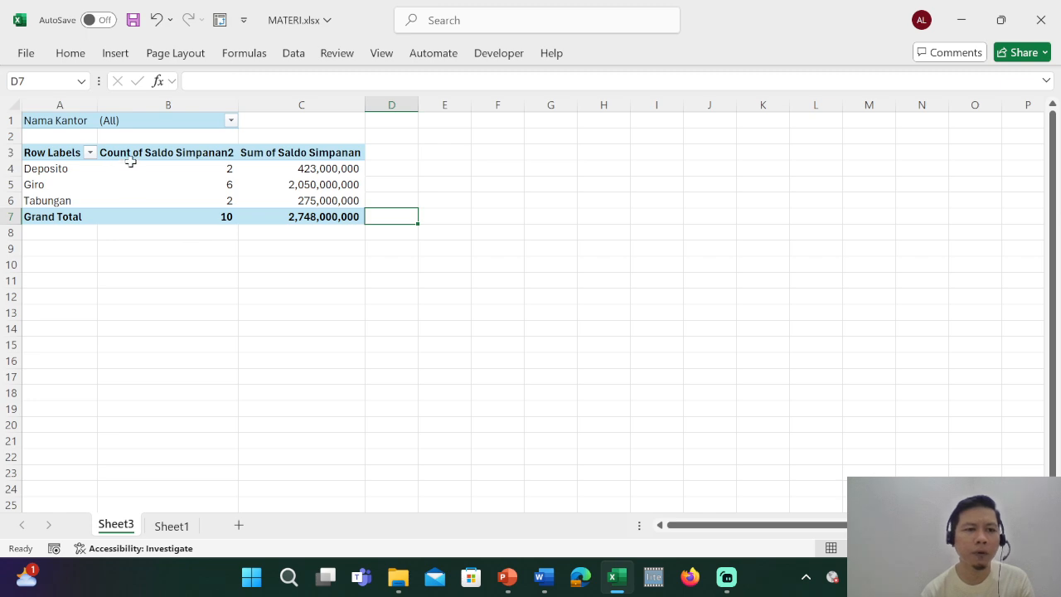
Copy all of Sheet3 and paste it over itself as values only, replacing the PivotTable, and go back to Sheet1.
left_click(15, 106)
key("ctrl+c")
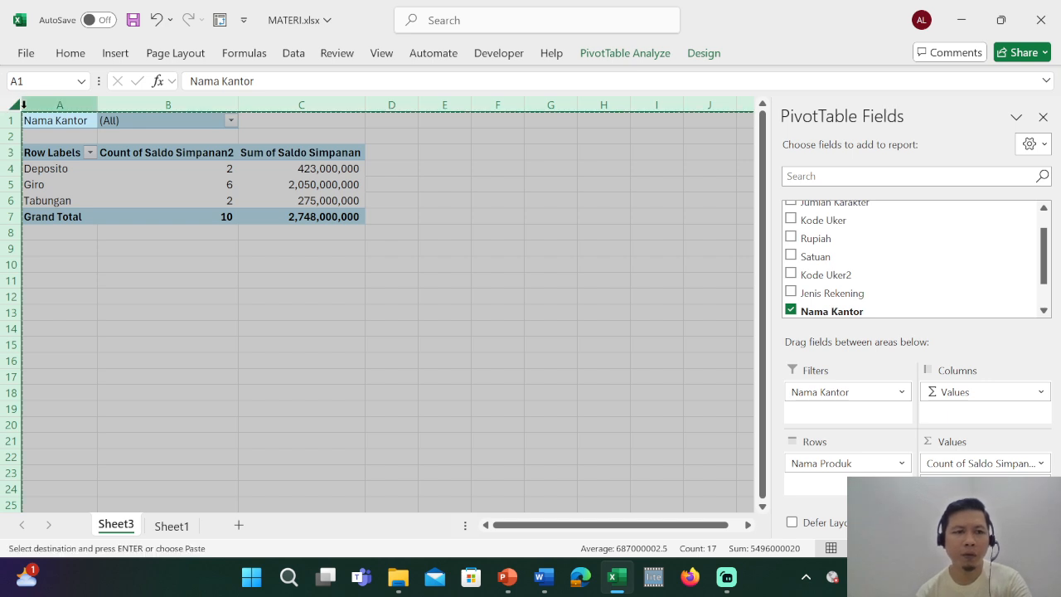
left_click(71, 53)
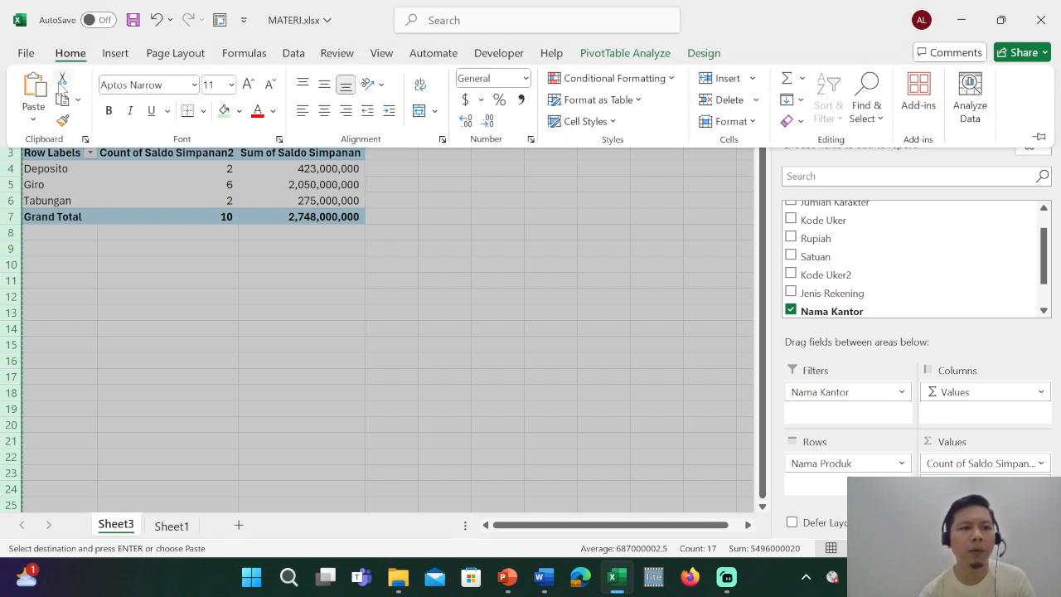
left_click(33, 118)
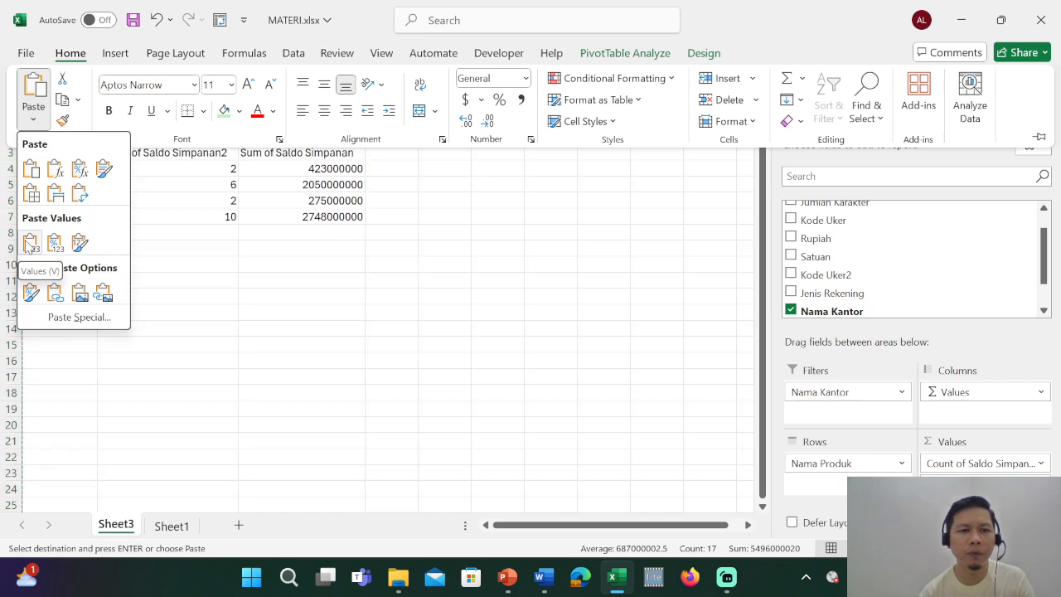
left_click(31, 243)
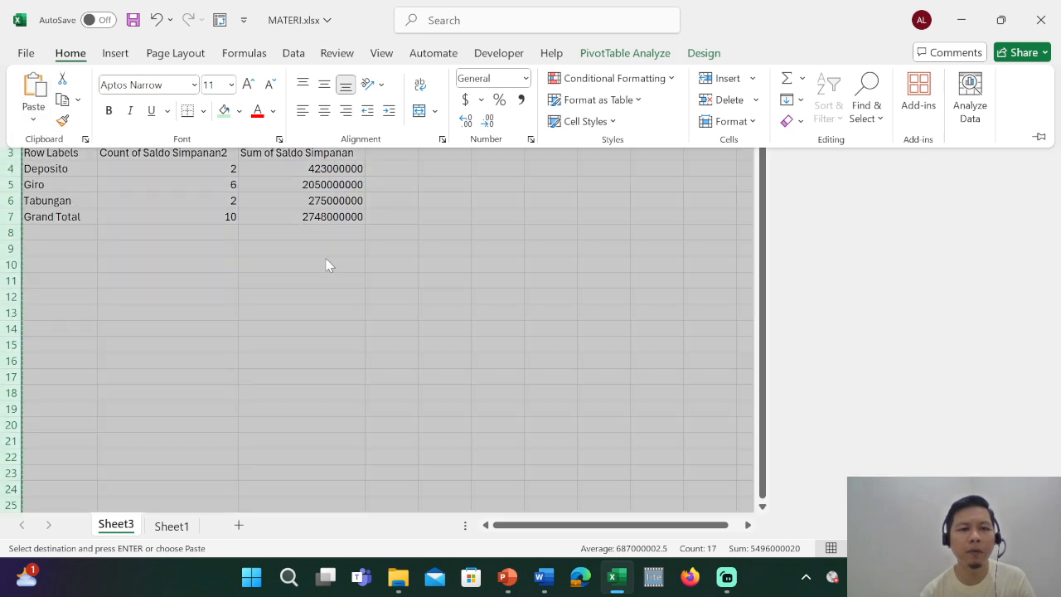
left_click(323, 168)
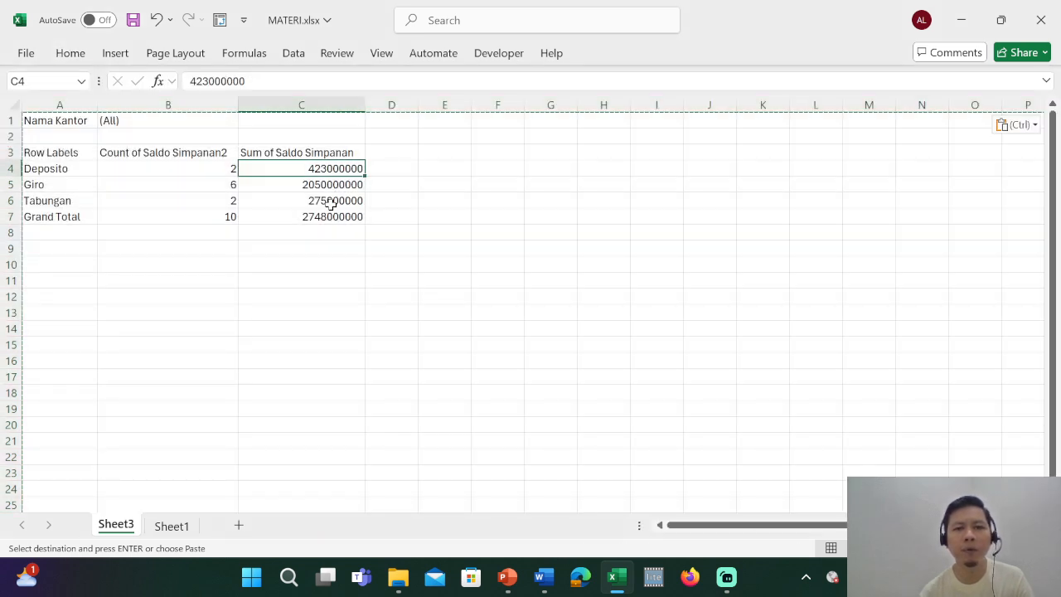
left_click(177, 529)
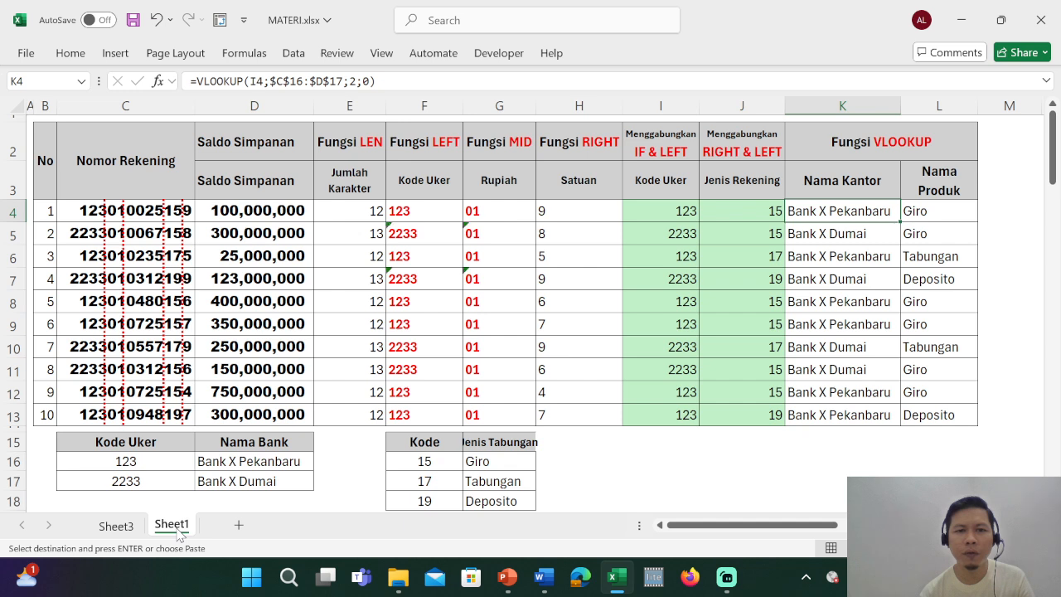